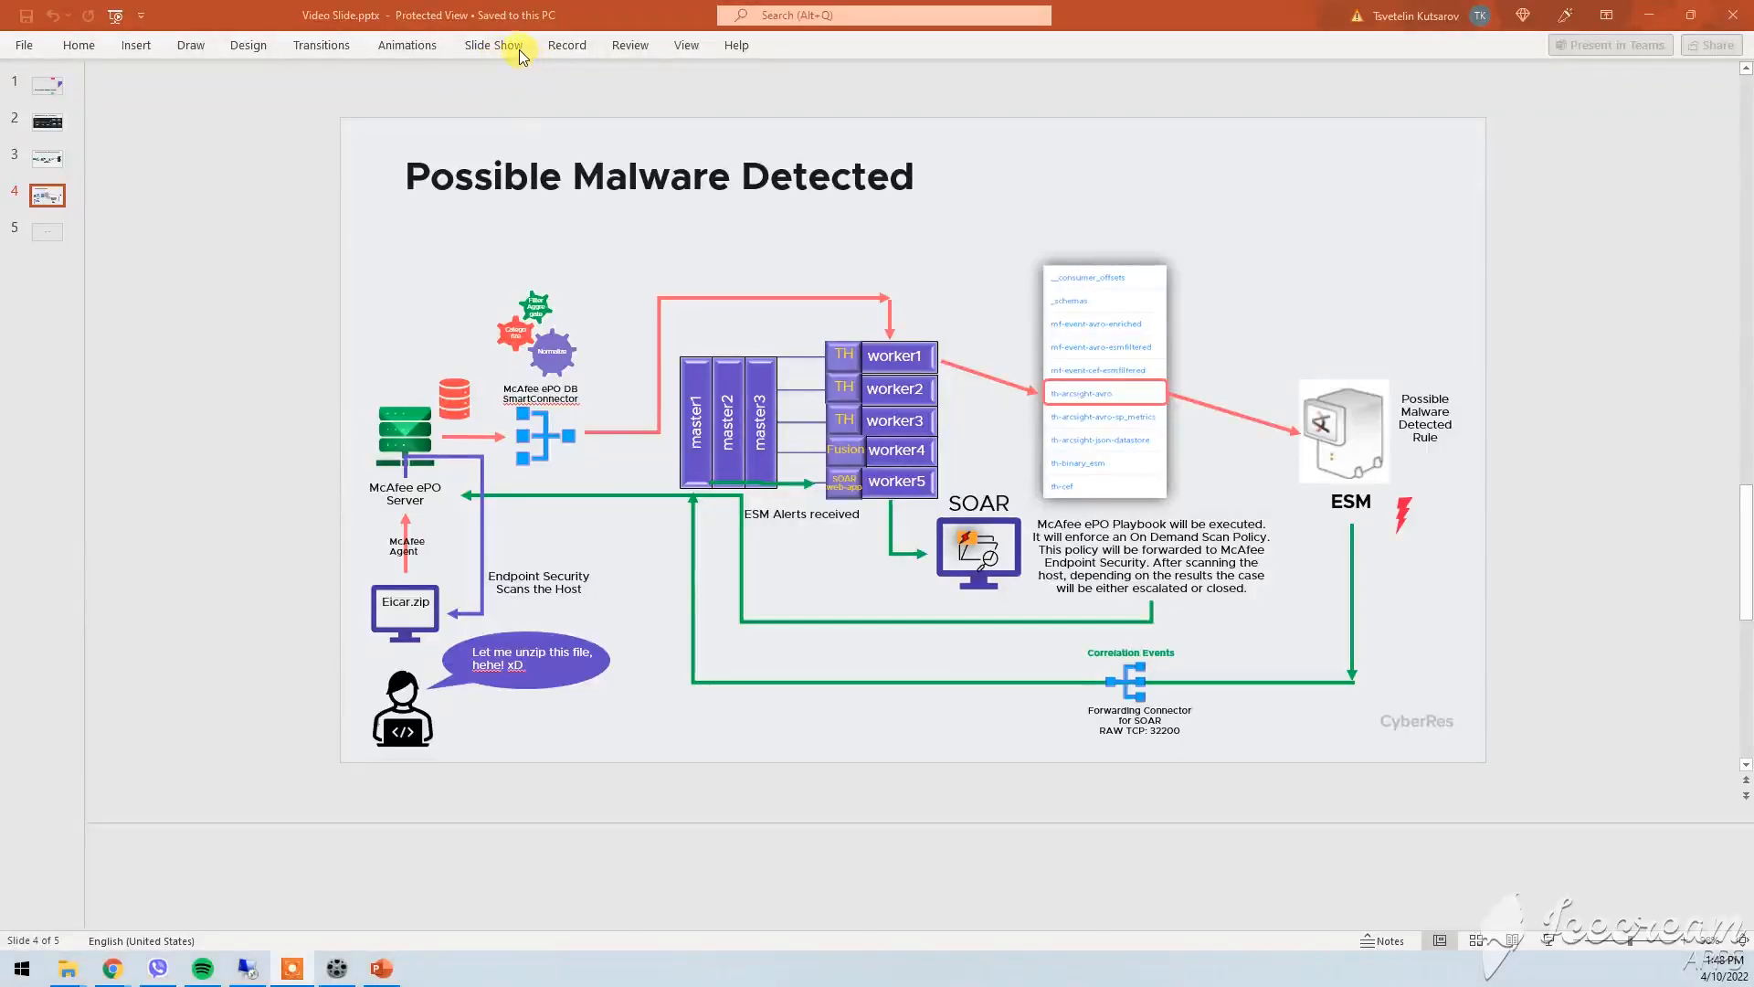
- Show the Slide Show ribbon options for the Possible Malware Detected slide
{"action": "left_click", "coordinate": [502, 45]}
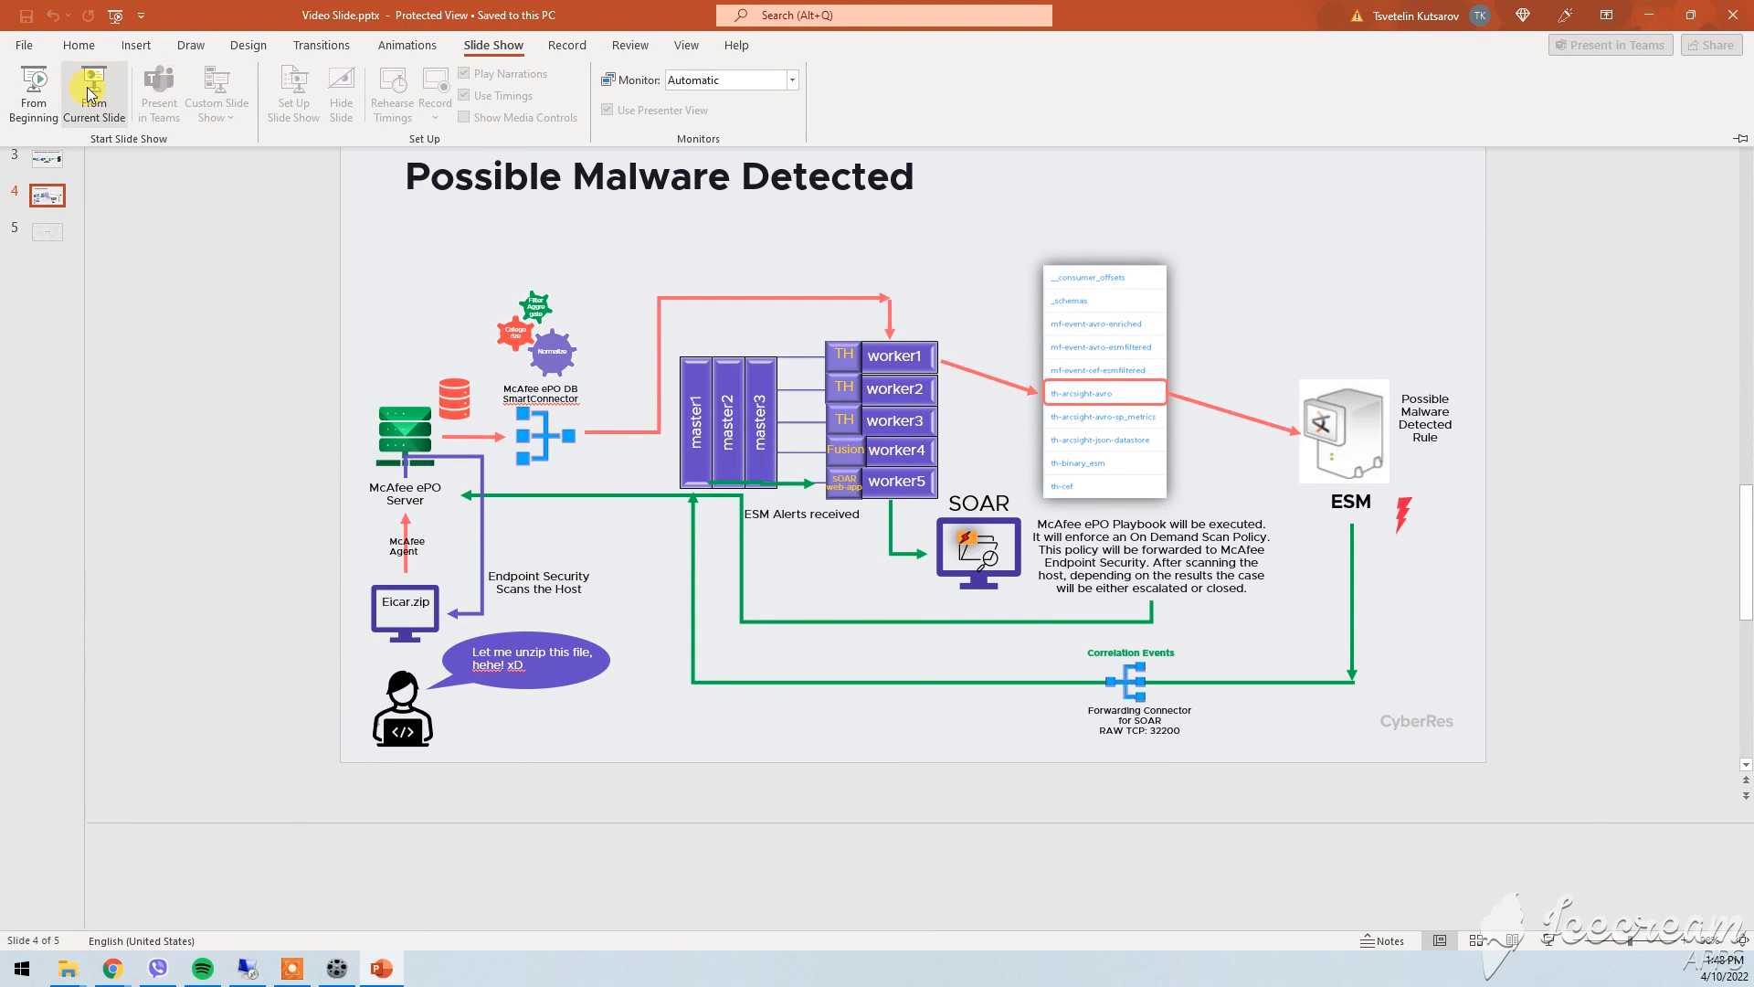
- Present the slide show from the current slide, ending on the SOAR Playbooks page
{"action": "left_click", "coordinate": [91, 93]}
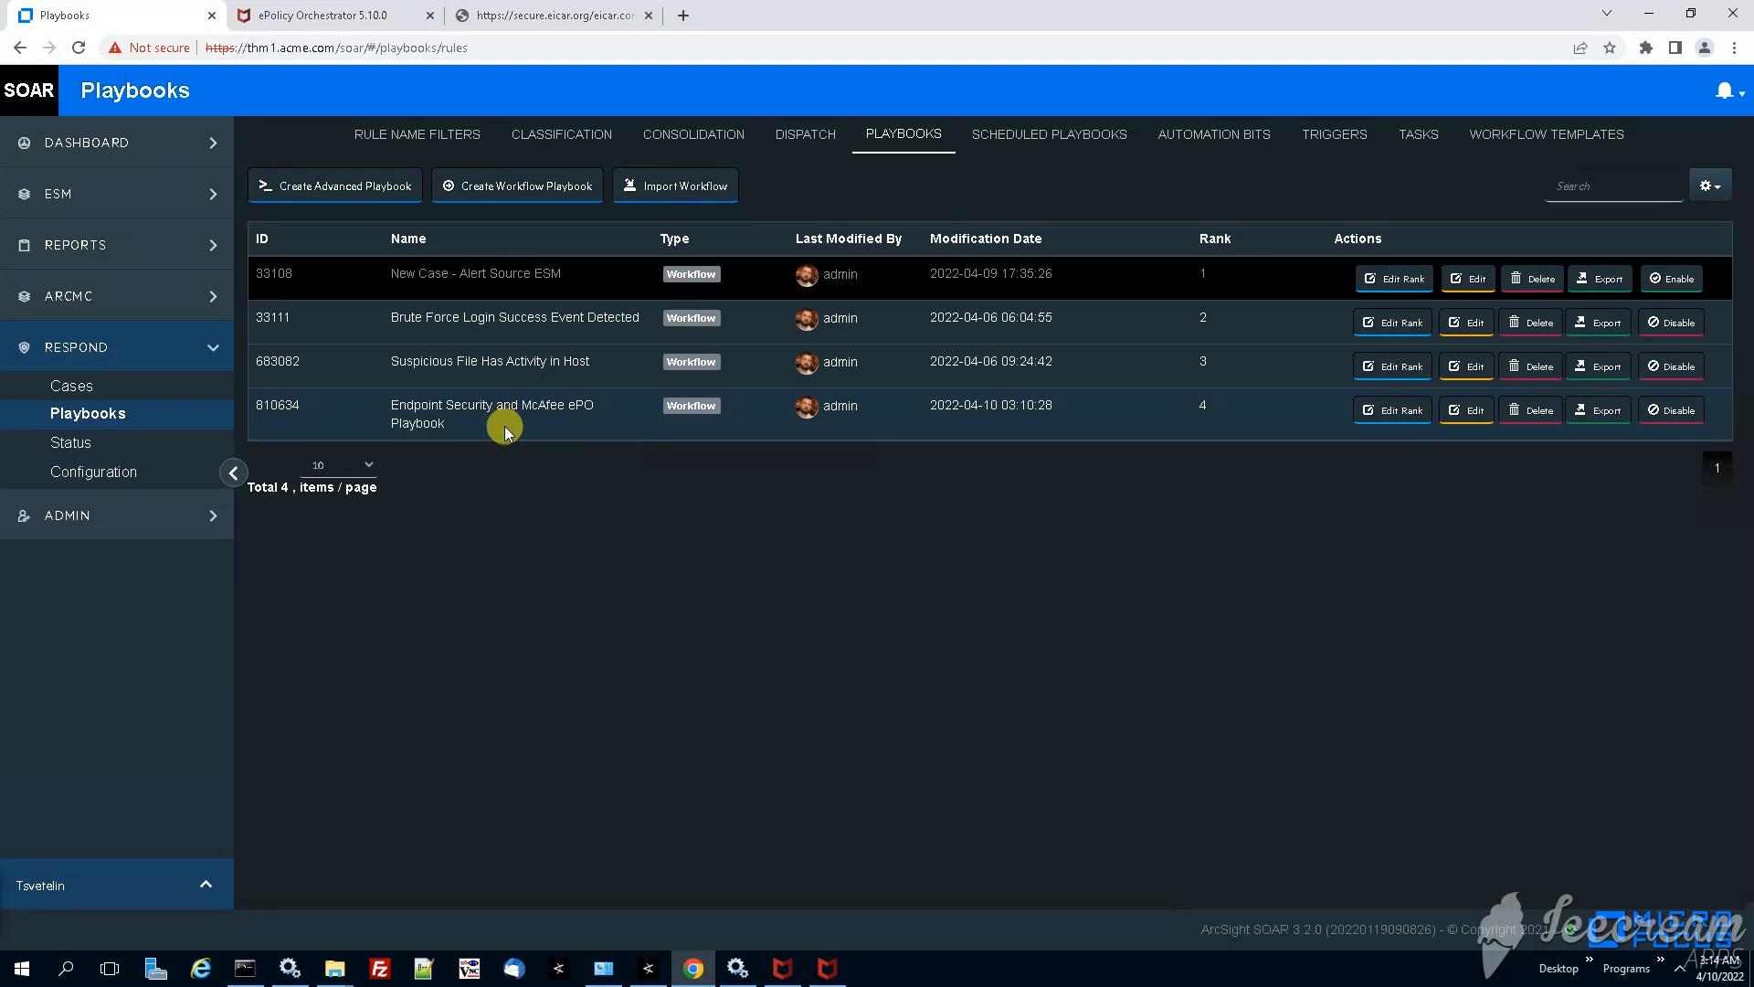
- Open the Endpoint Security and McAfee ePO Playbook, highlight its name and select the Start trigger
{"action": "left_click", "coordinate": [1469, 414]}
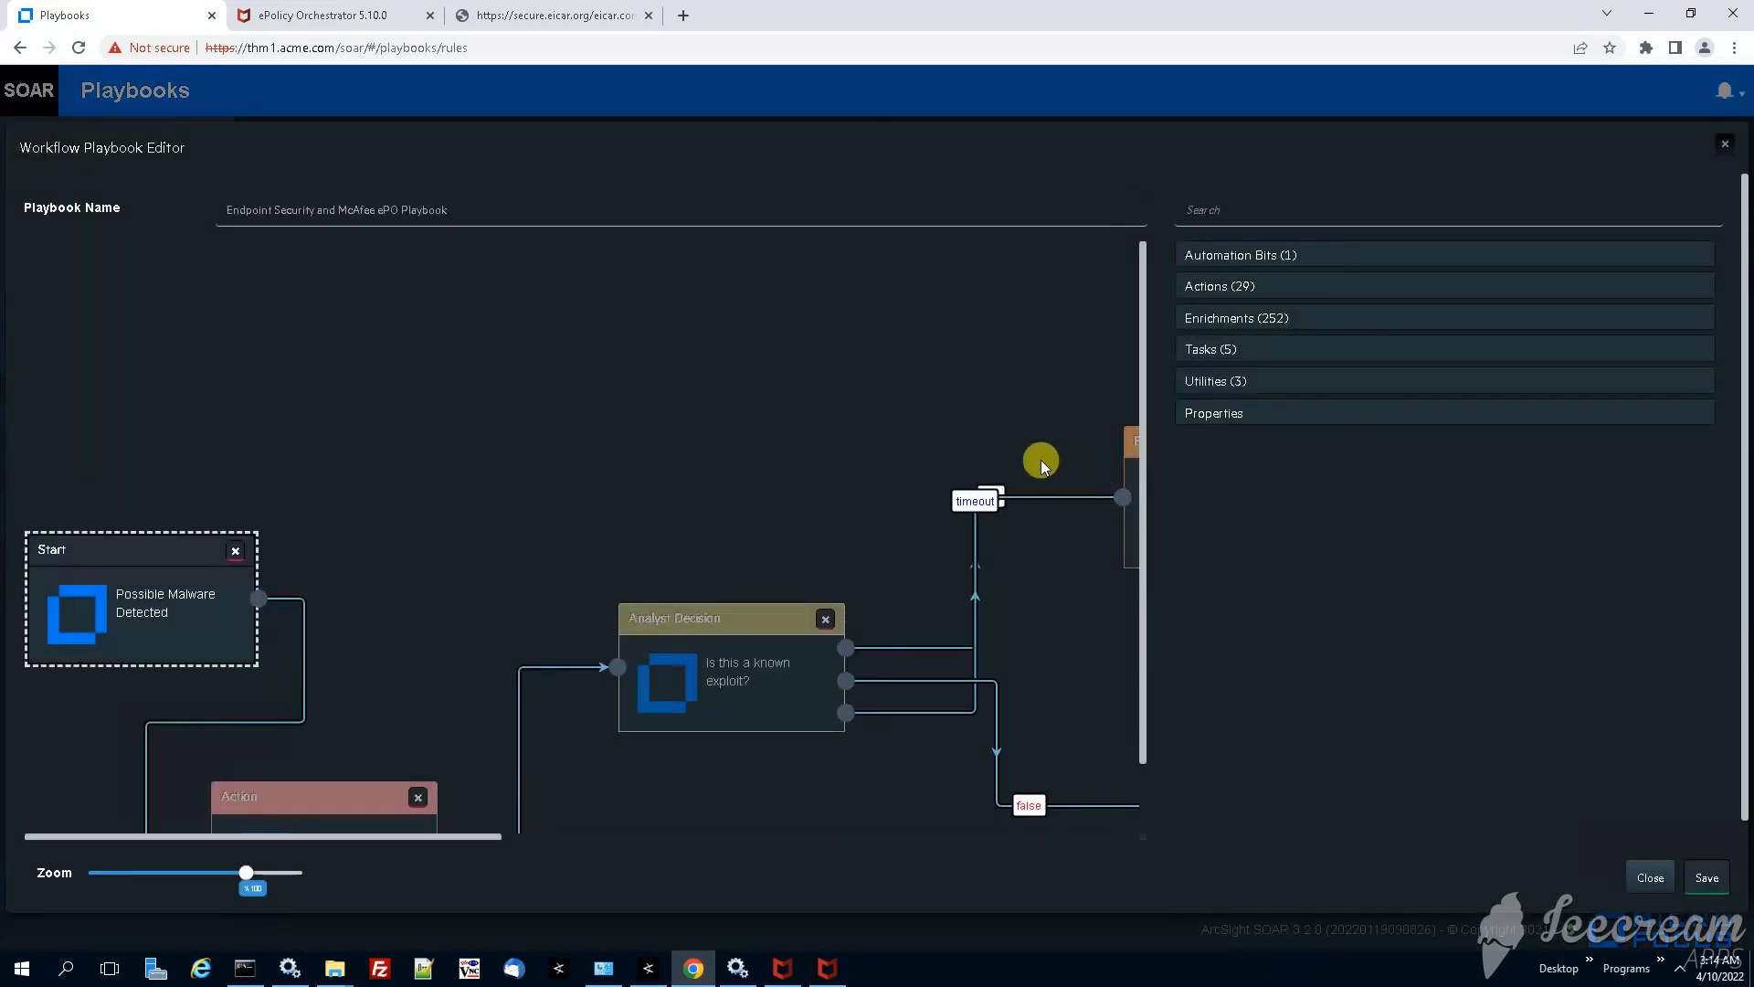
{"action": "left_click", "coordinate": [244, 200]}
{"action": "left_click_drag", "start_coordinate": [450, 206], "coordinate": [177, 206]}
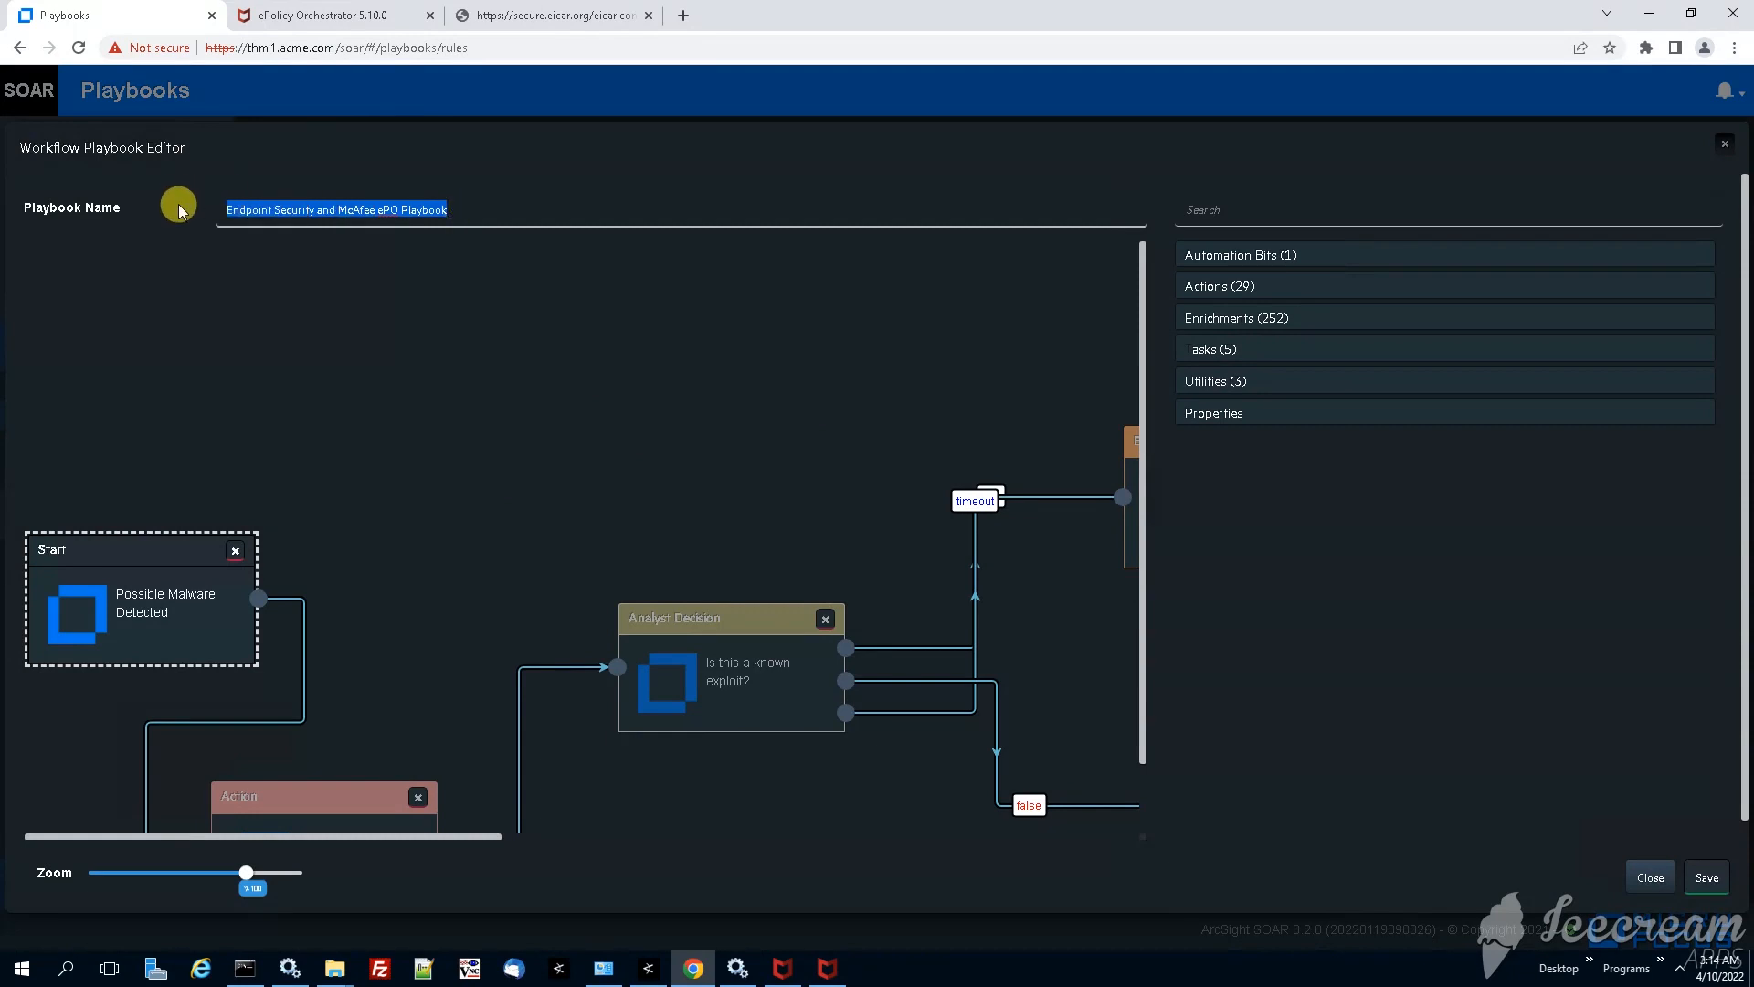
{"action": "left_click", "coordinate": [451, 205]}
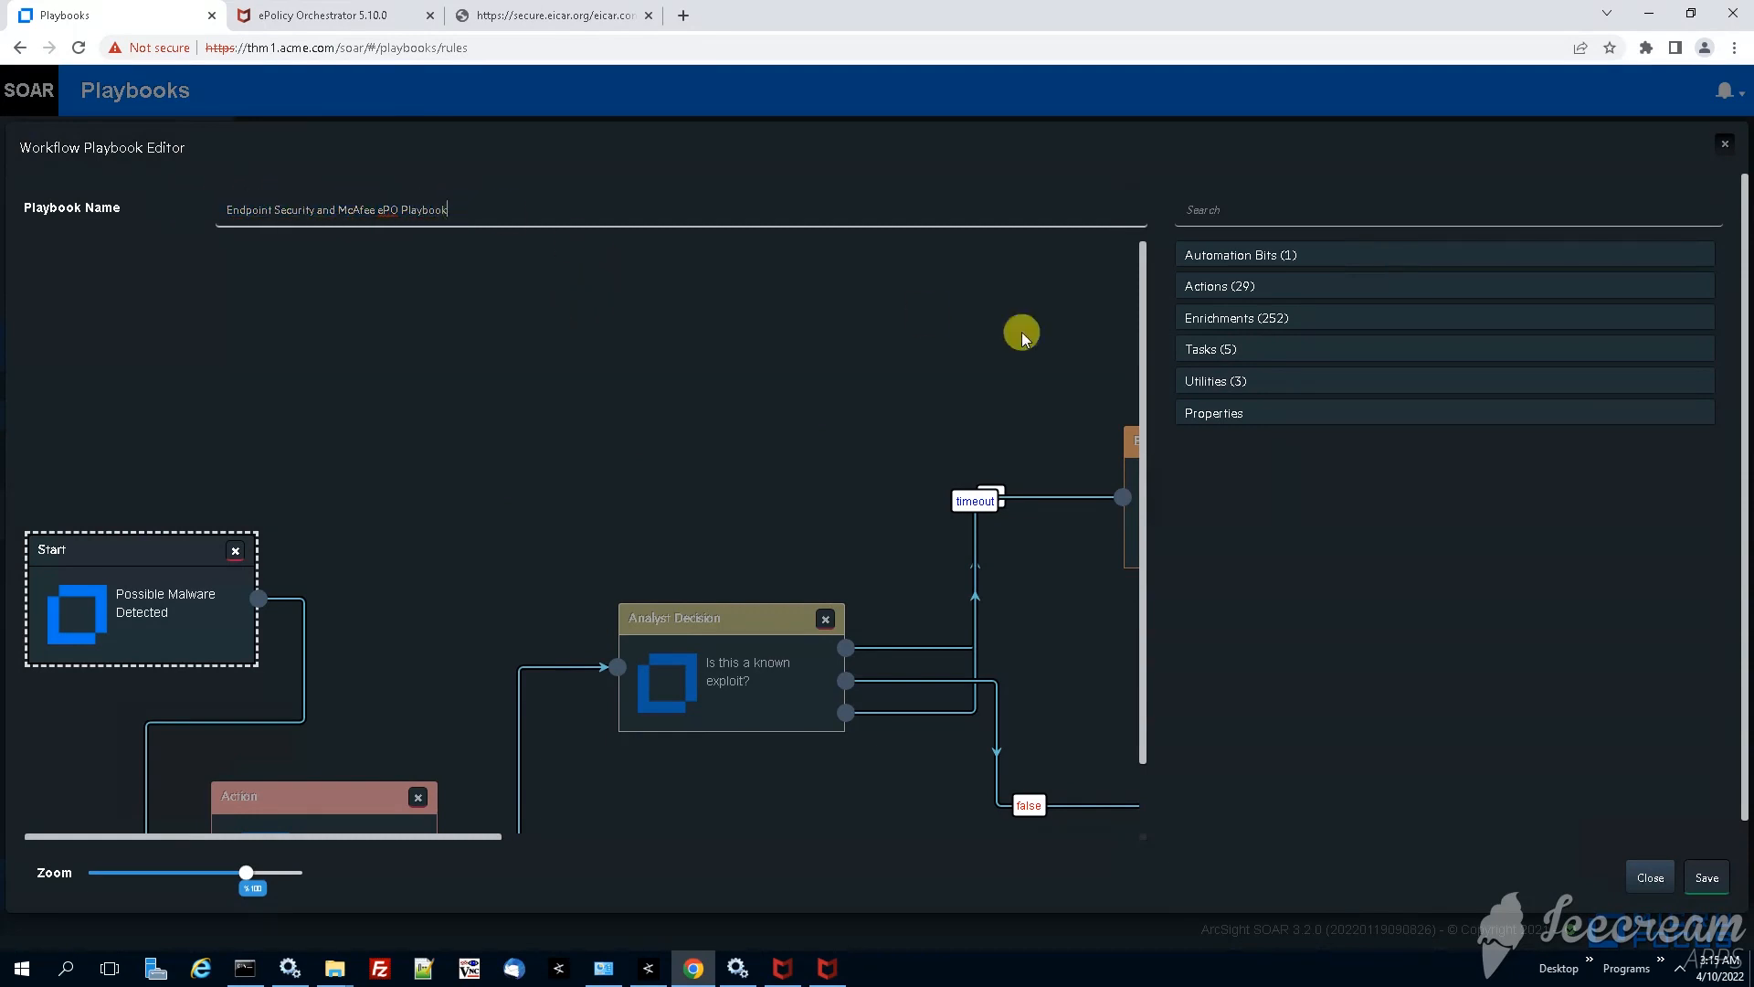
{"action": "left_click_drag", "start_coordinate": [1146, 313], "coordinate": [1154, 420]}
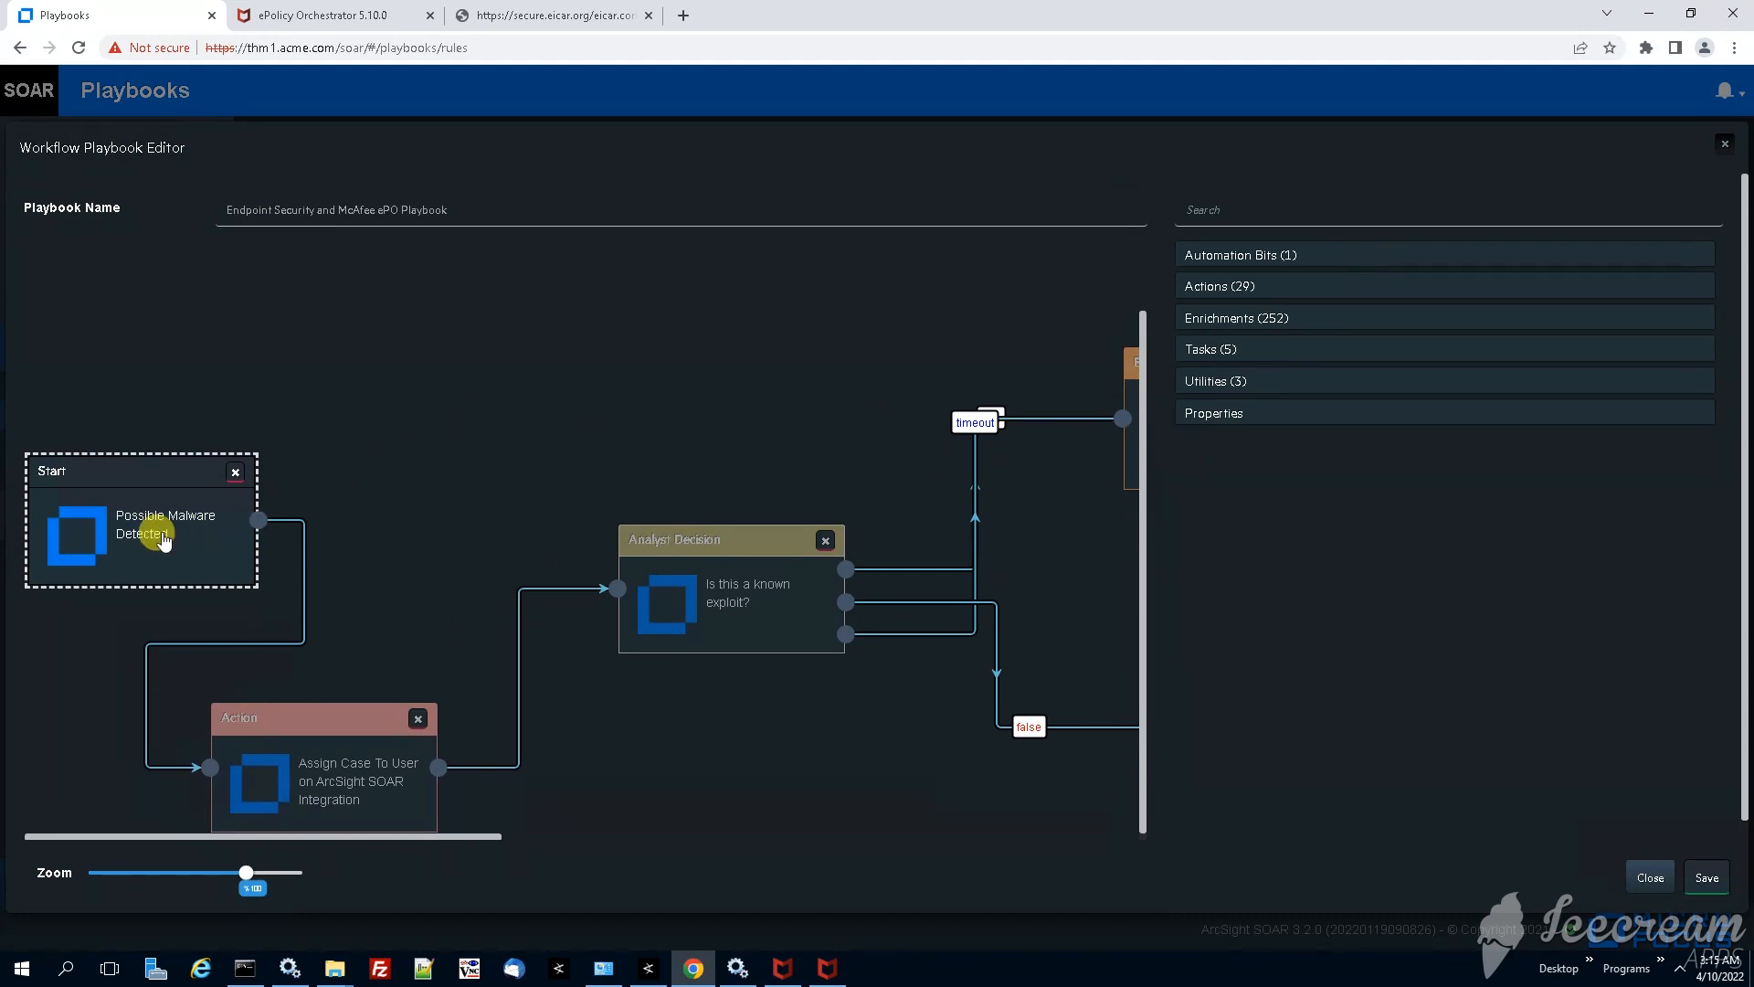
{"action": "left_click", "coordinate": [151, 529]}
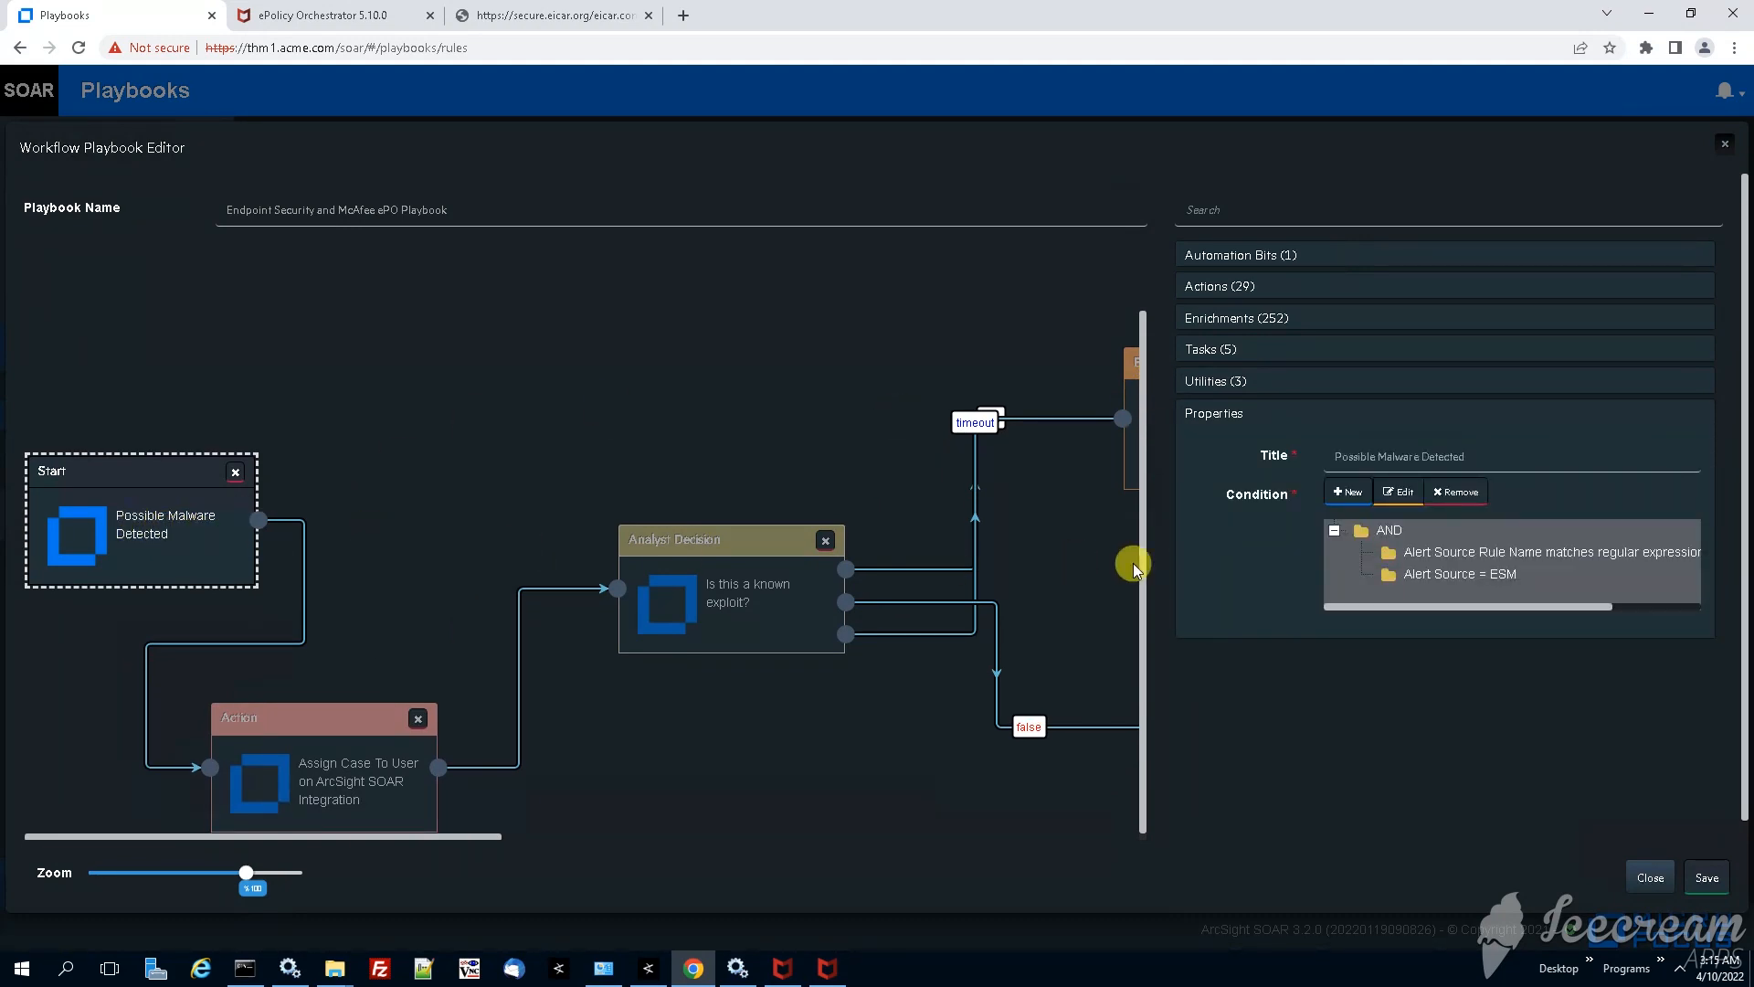
{"action": "left_click_drag", "start_coordinate": [1407, 600], "coordinate": [1520, 614]}
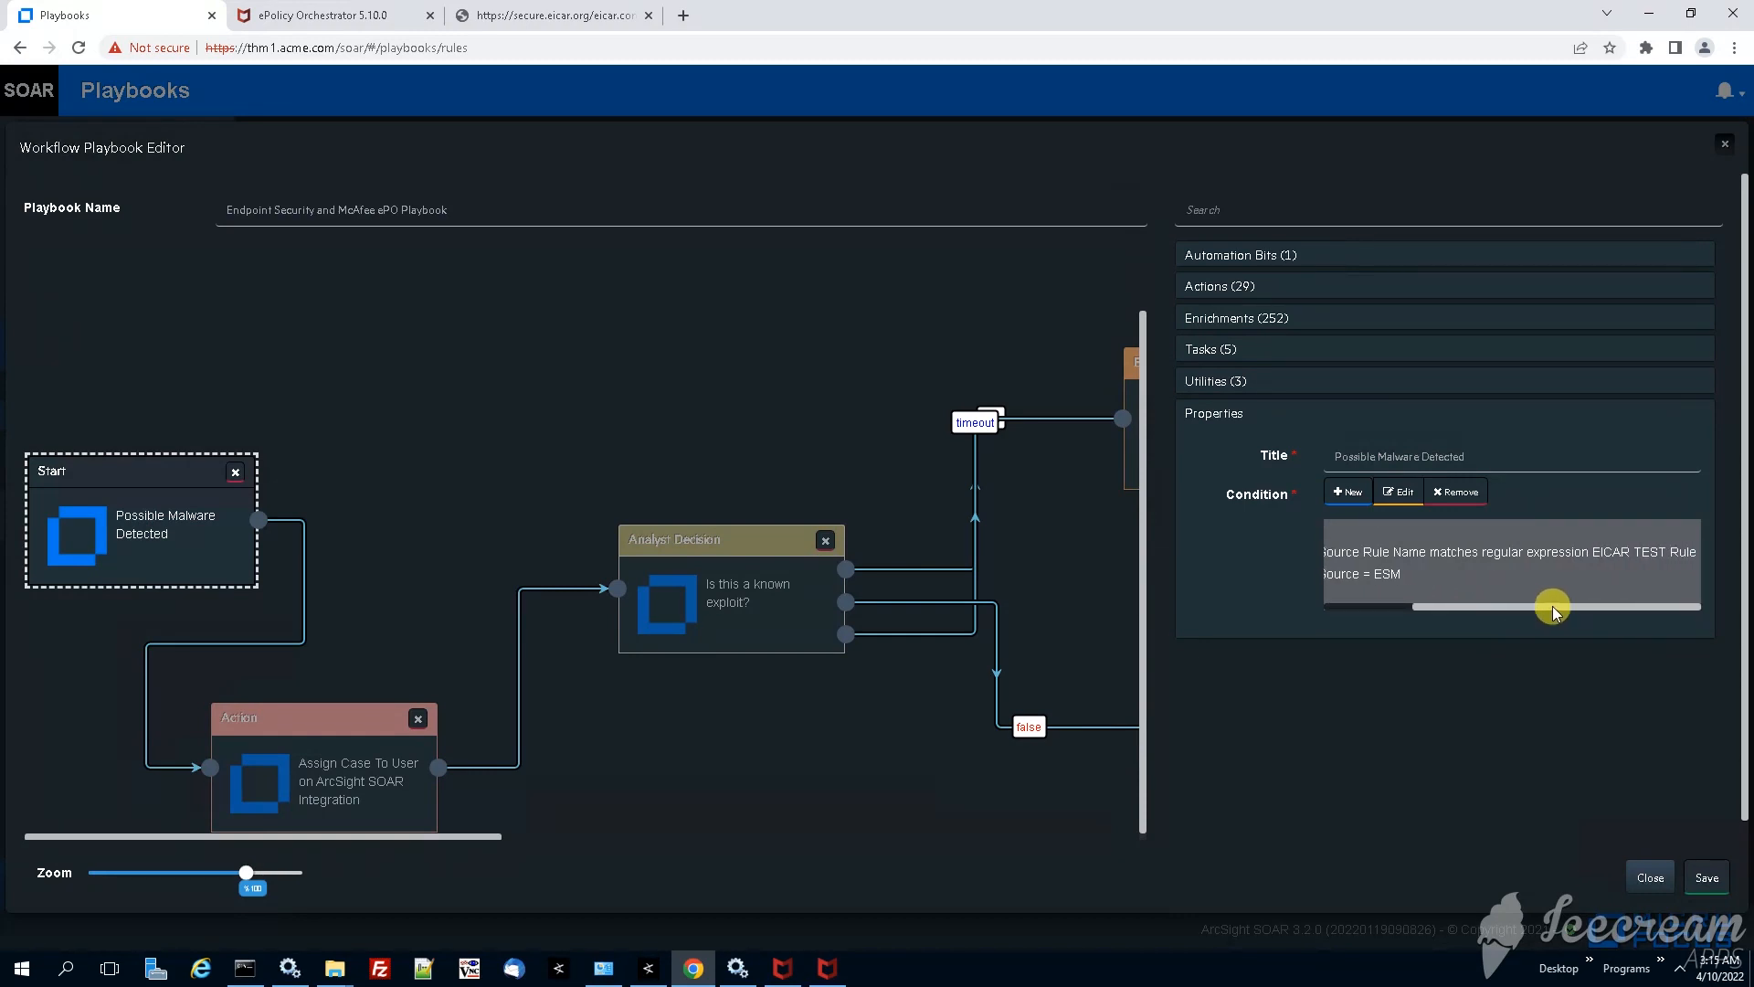
{"action": "left_click_drag", "start_coordinate": [1521, 616], "coordinate": [1436, 613]}
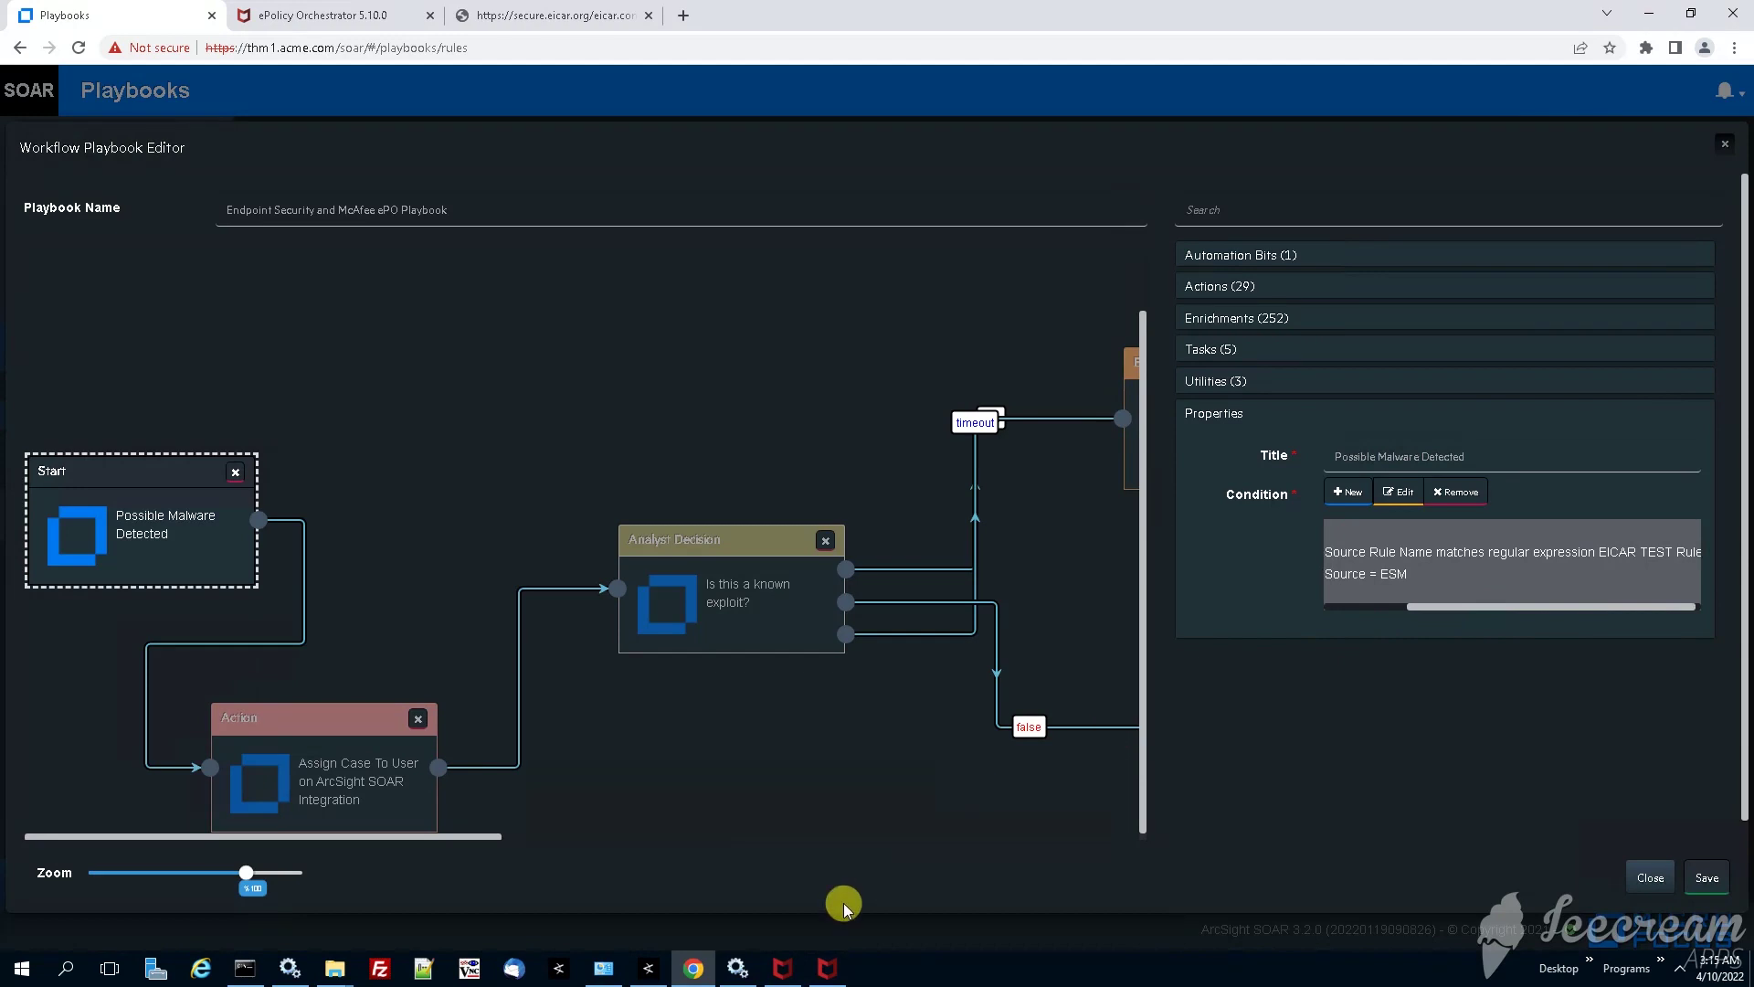
- Check the EICAR TEST Rule in the ArcSight Console rules, then hide the console
{"action": "left_click", "coordinate": [649, 968]}
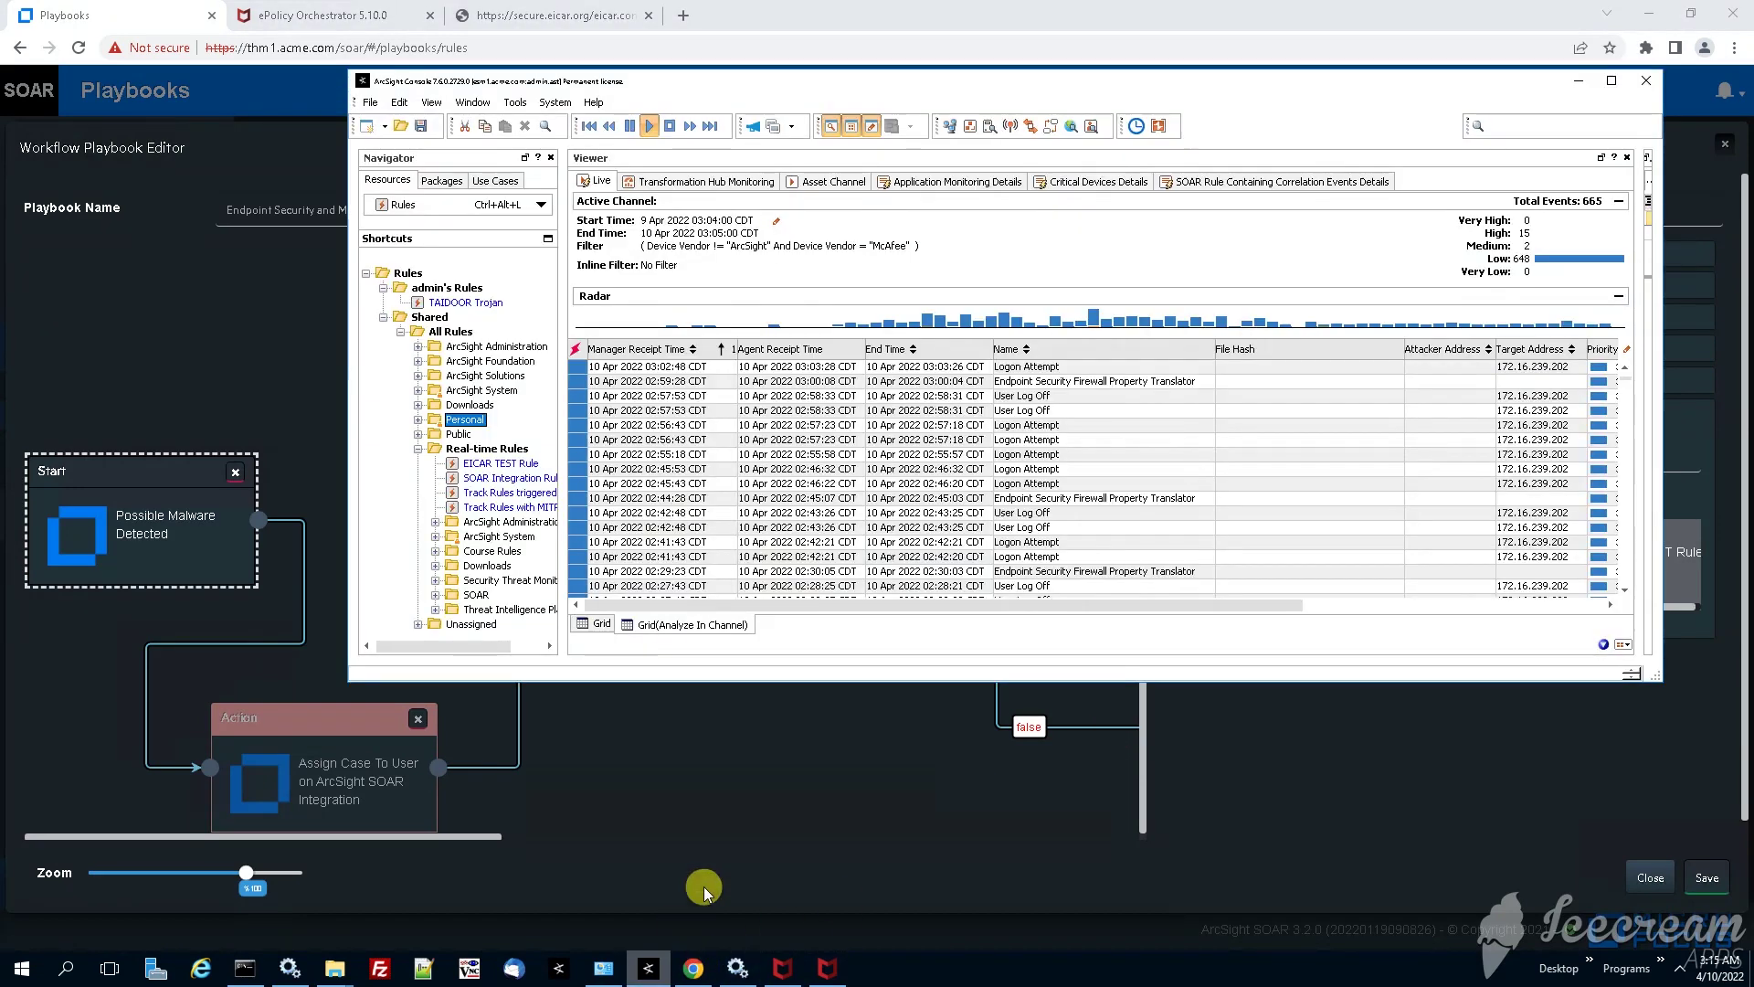
{"action": "left_click", "coordinate": [534, 465]}
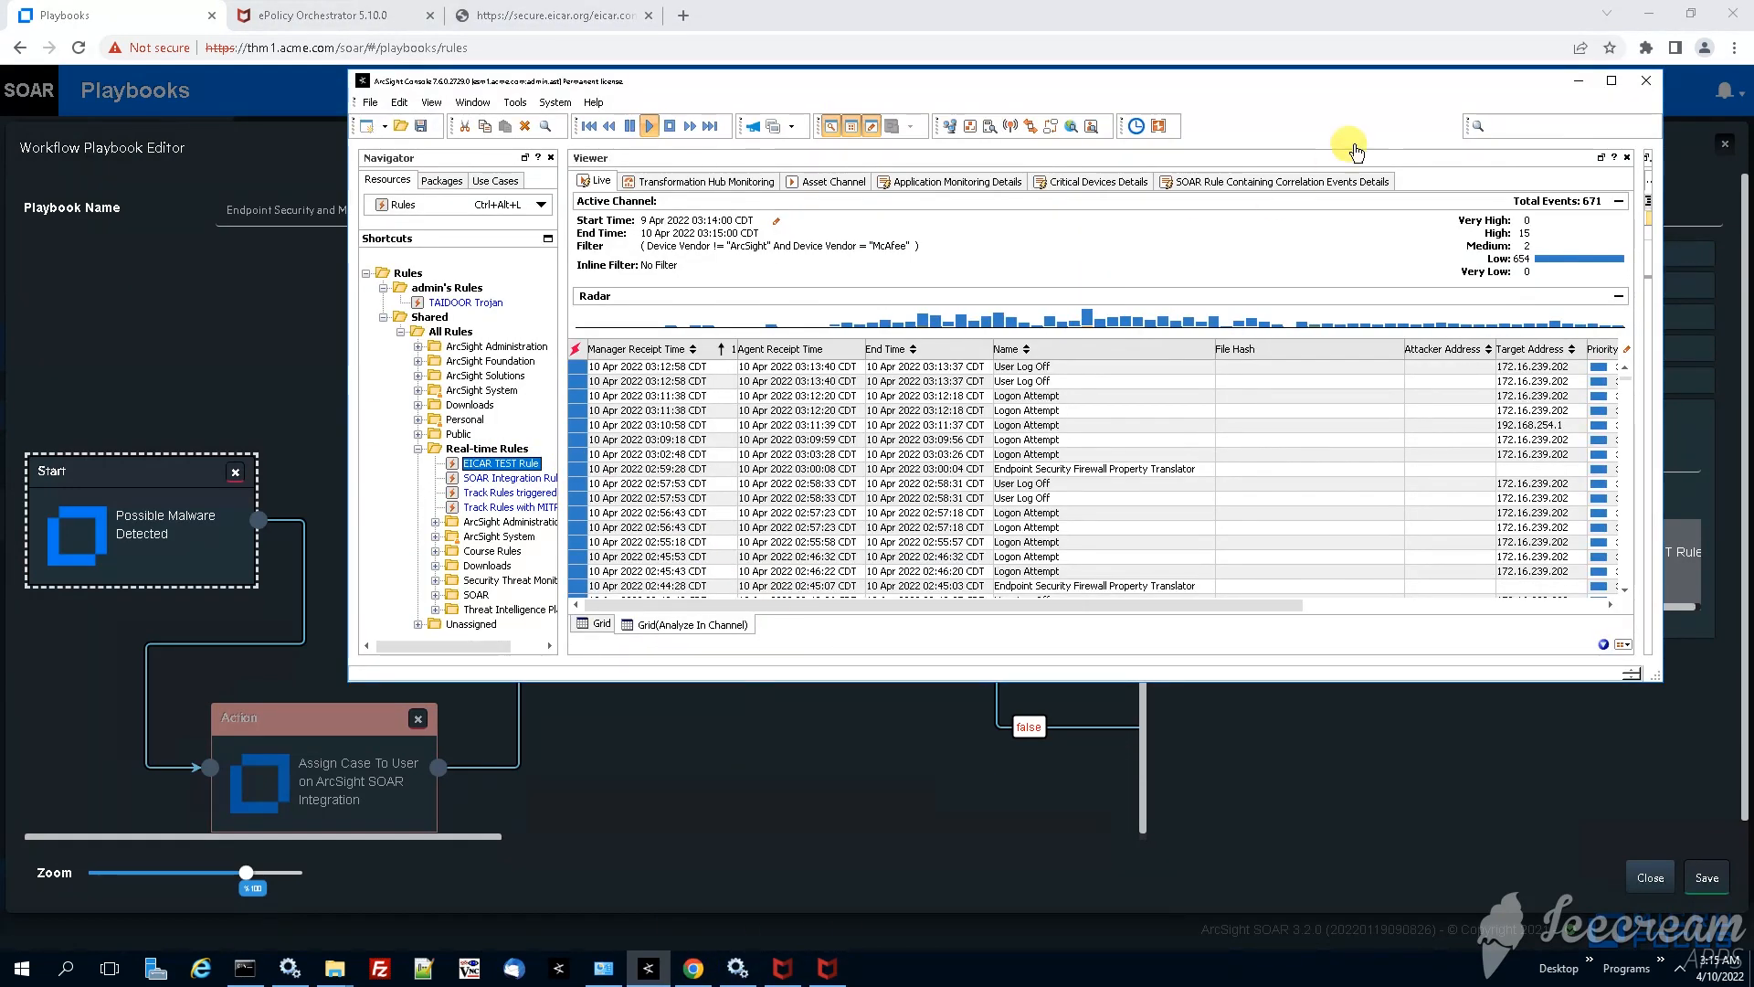
{"action": "left_click", "coordinate": [1577, 79]}
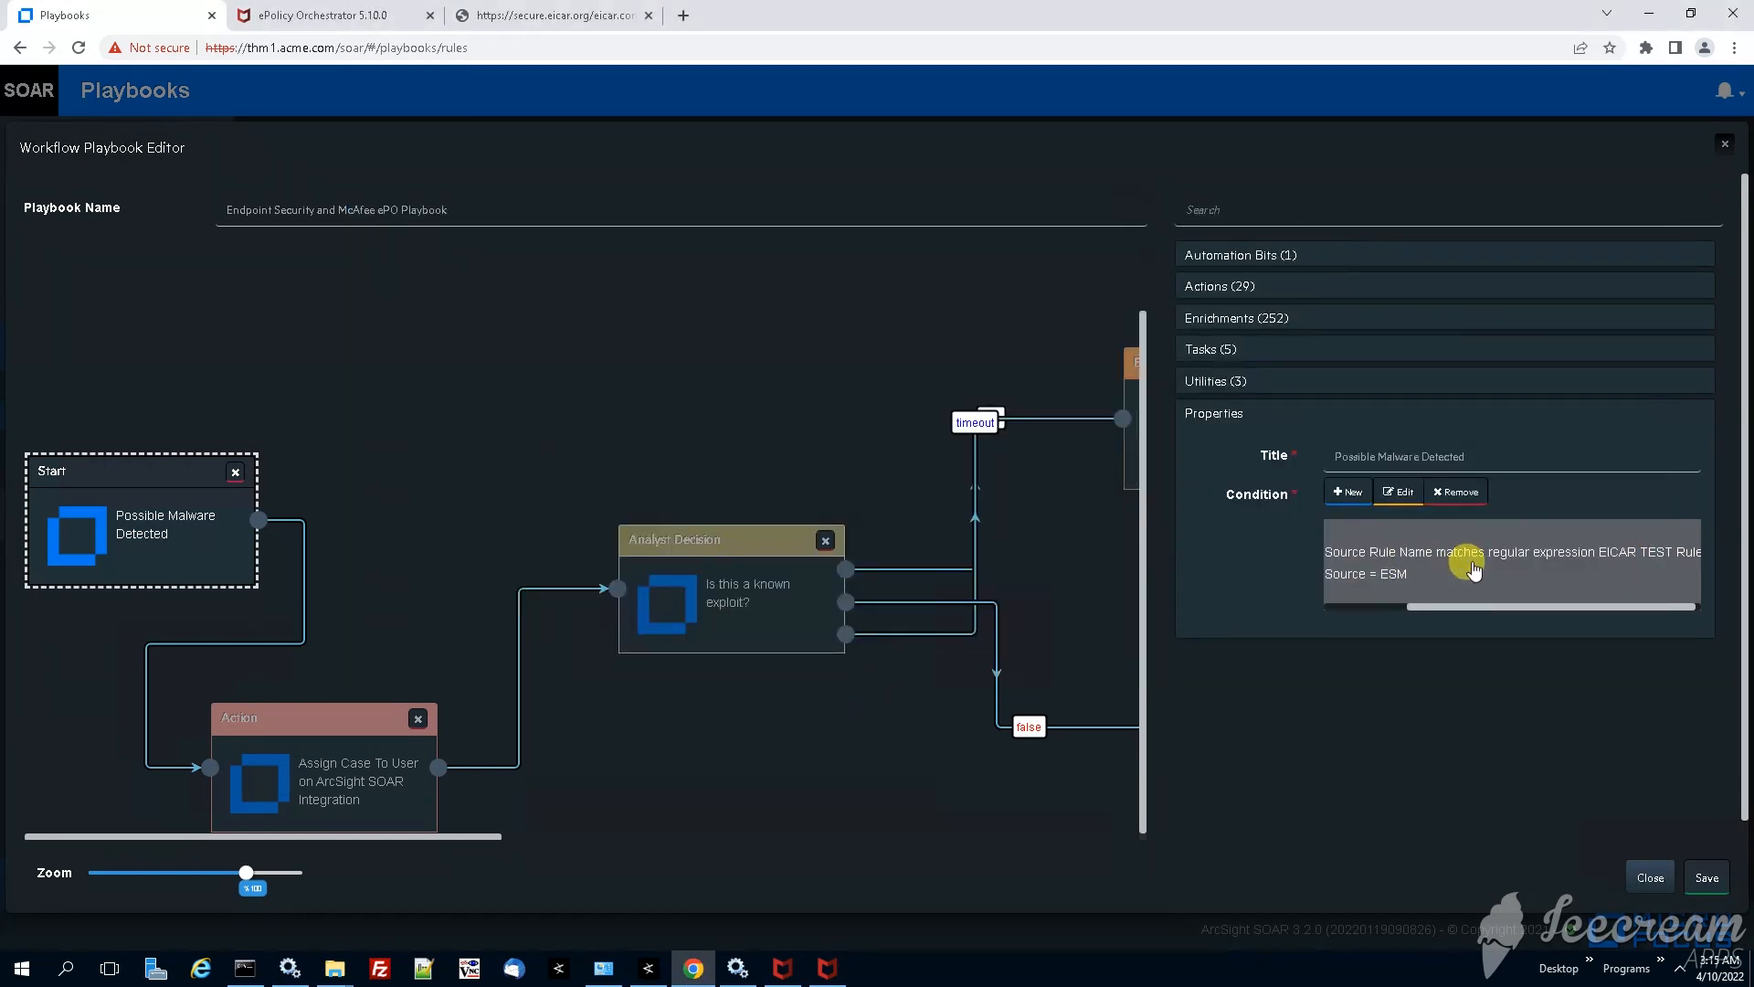
{"action": "left_click_drag", "start_coordinate": [1432, 609], "coordinate": [1369, 614]}
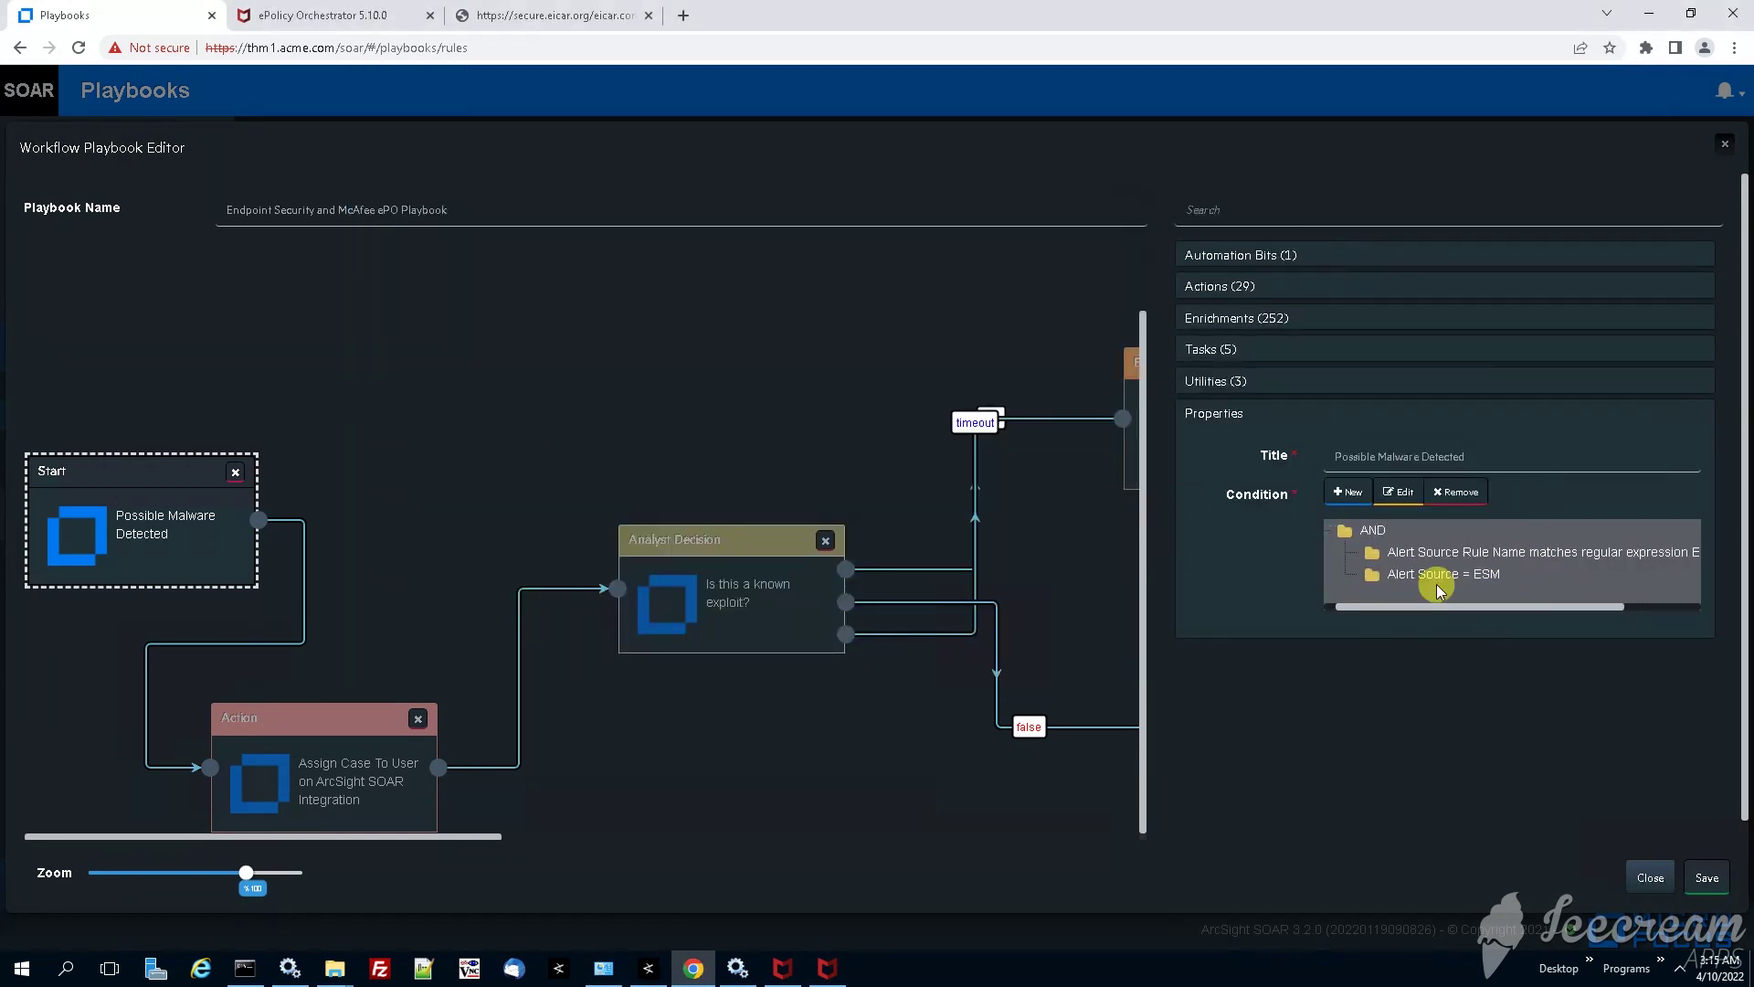
- Review the Assign Case To User action and select the Is this a known exploit? decision
{"action": "left_click", "coordinate": [360, 770]}
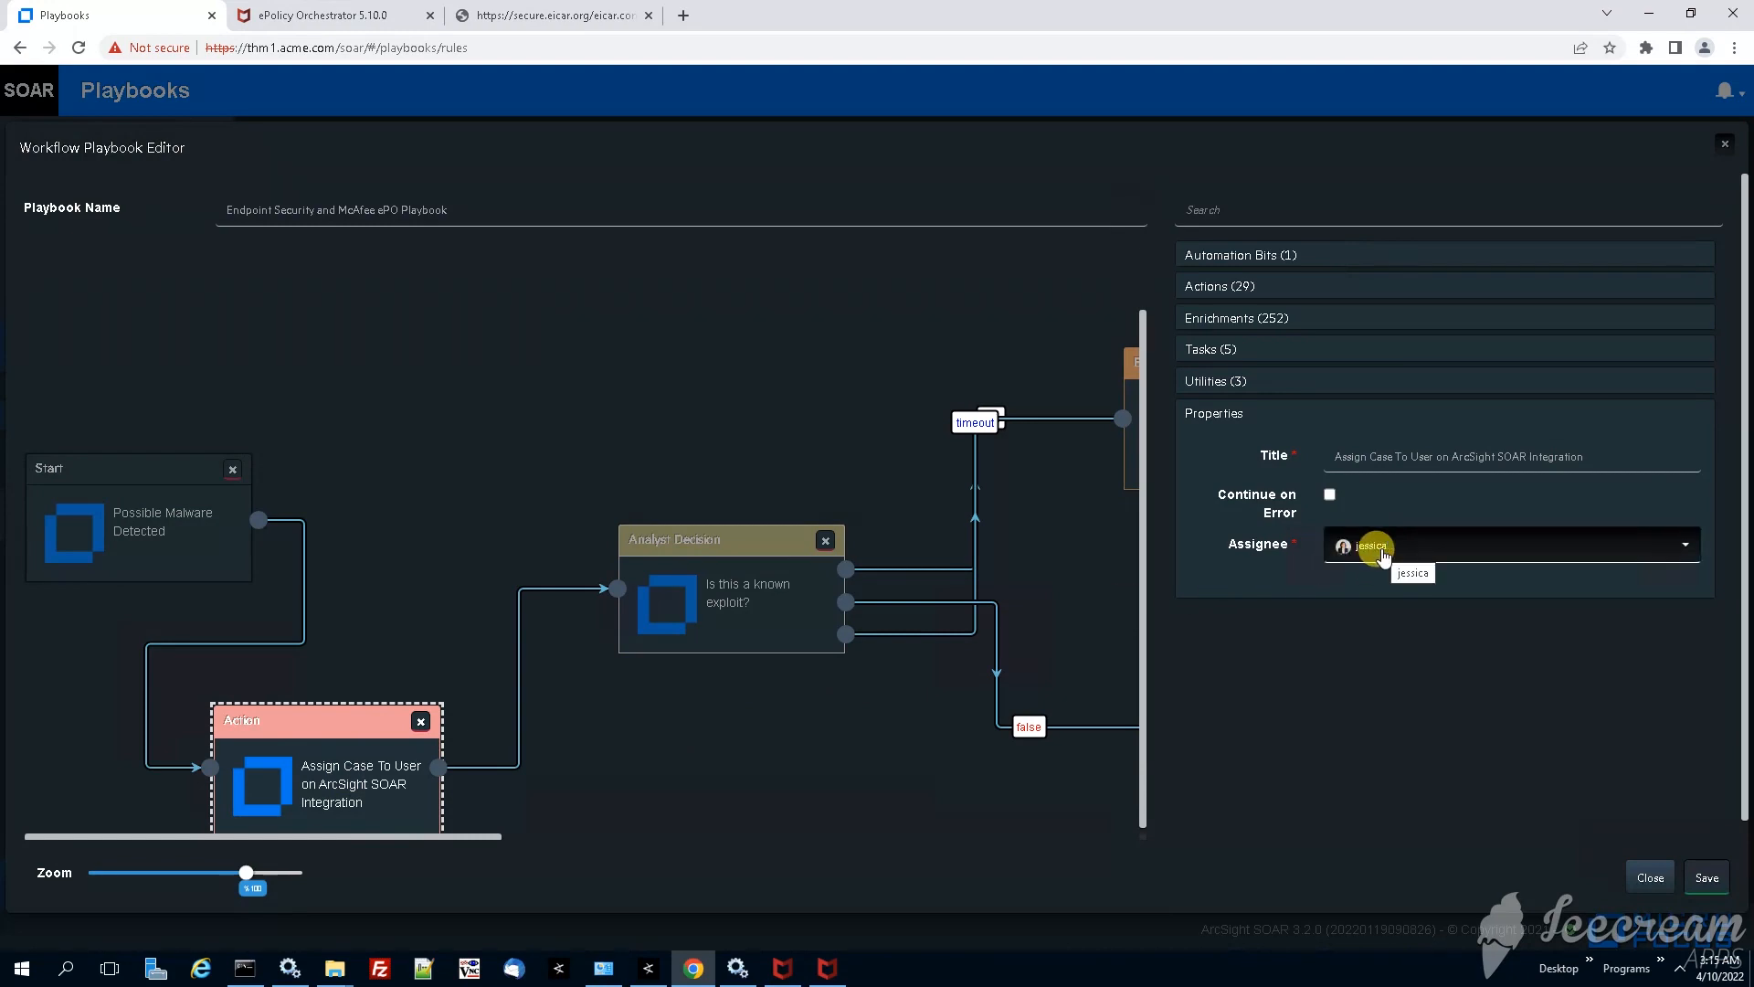
{"action": "left_click", "coordinate": [700, 592]}
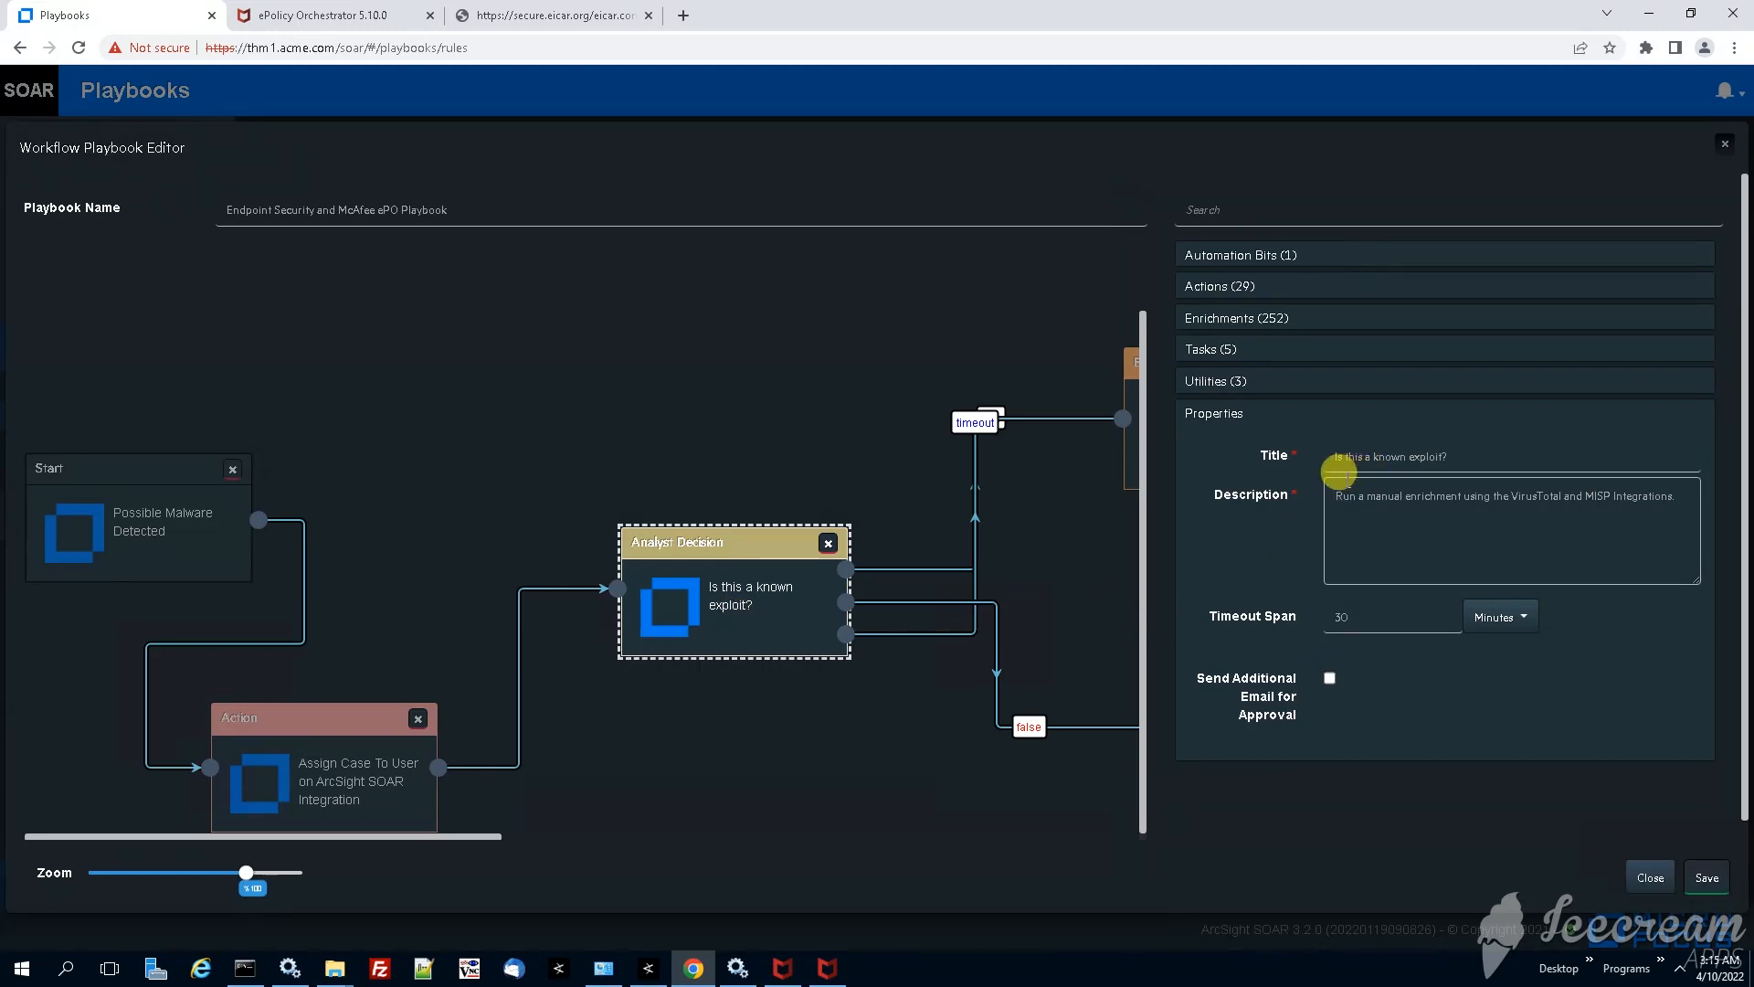
{"action": "left_click_drag", "start_coordinate": [1451, 452], "coordinate": [1292, 460]}
- Highlight manual, VirusTotal and MISP in the decision description and its 30 timeout span
{"action": "left_click", "coordinate": [1355, 510]}
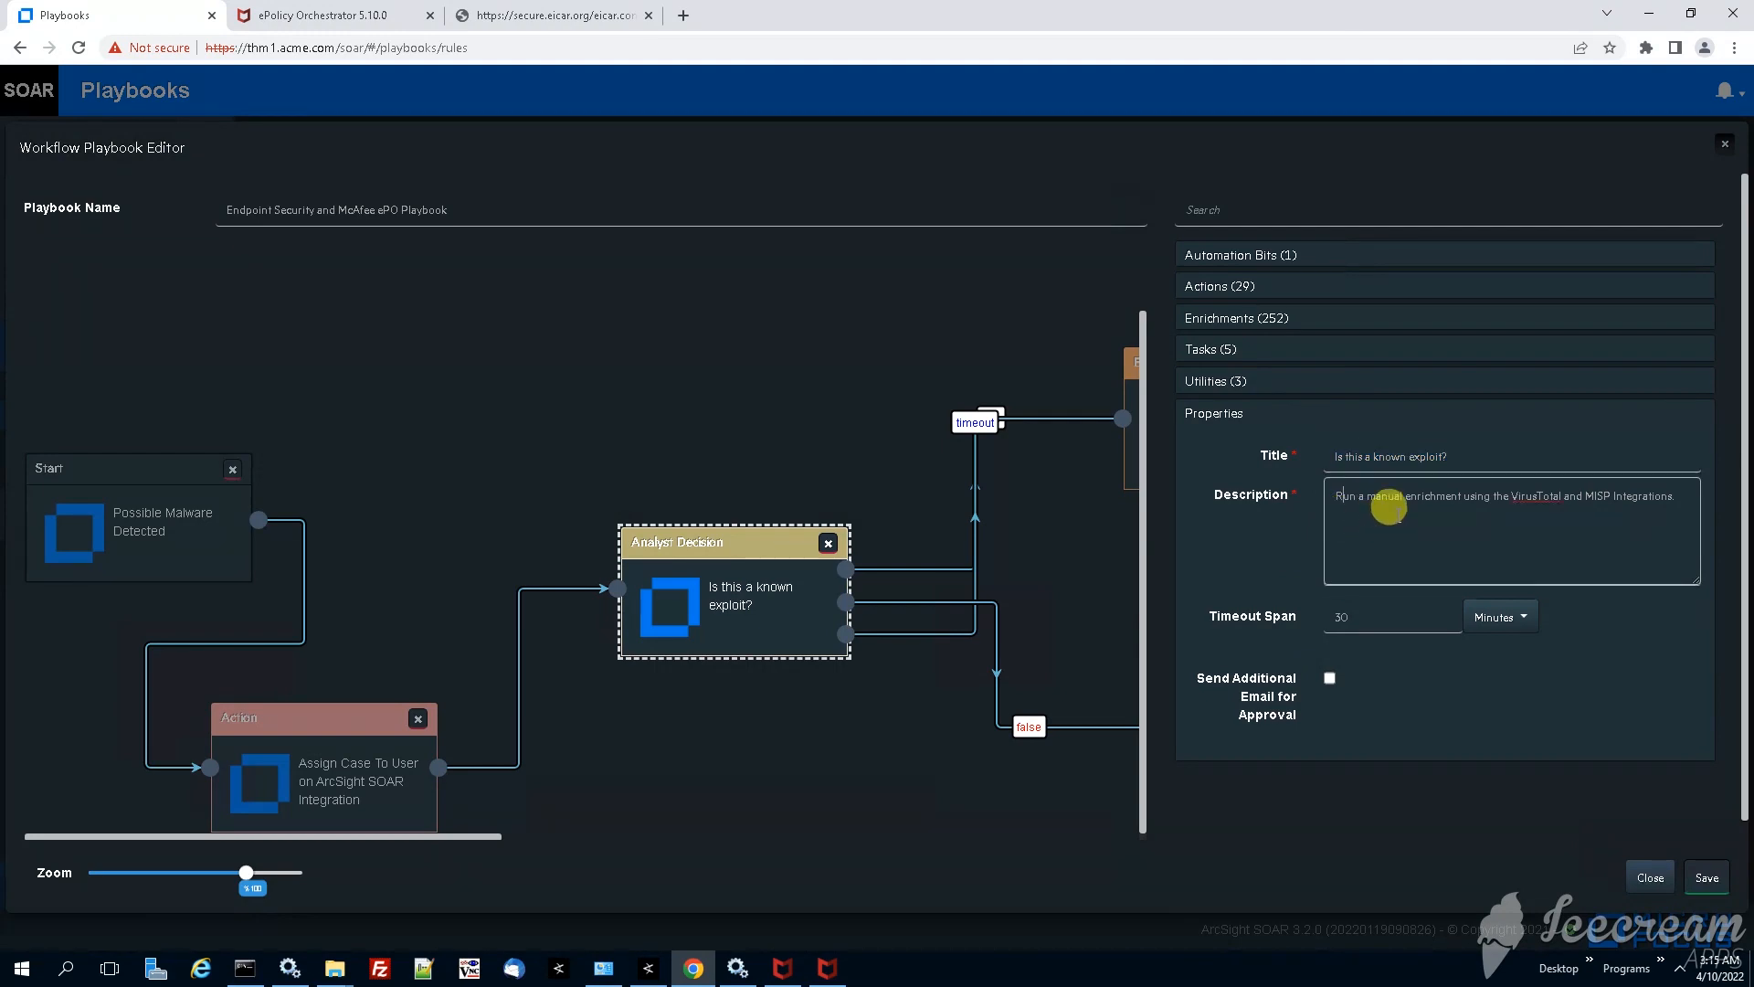
{"action": "double_click", "coordinate": [1387, 497]}
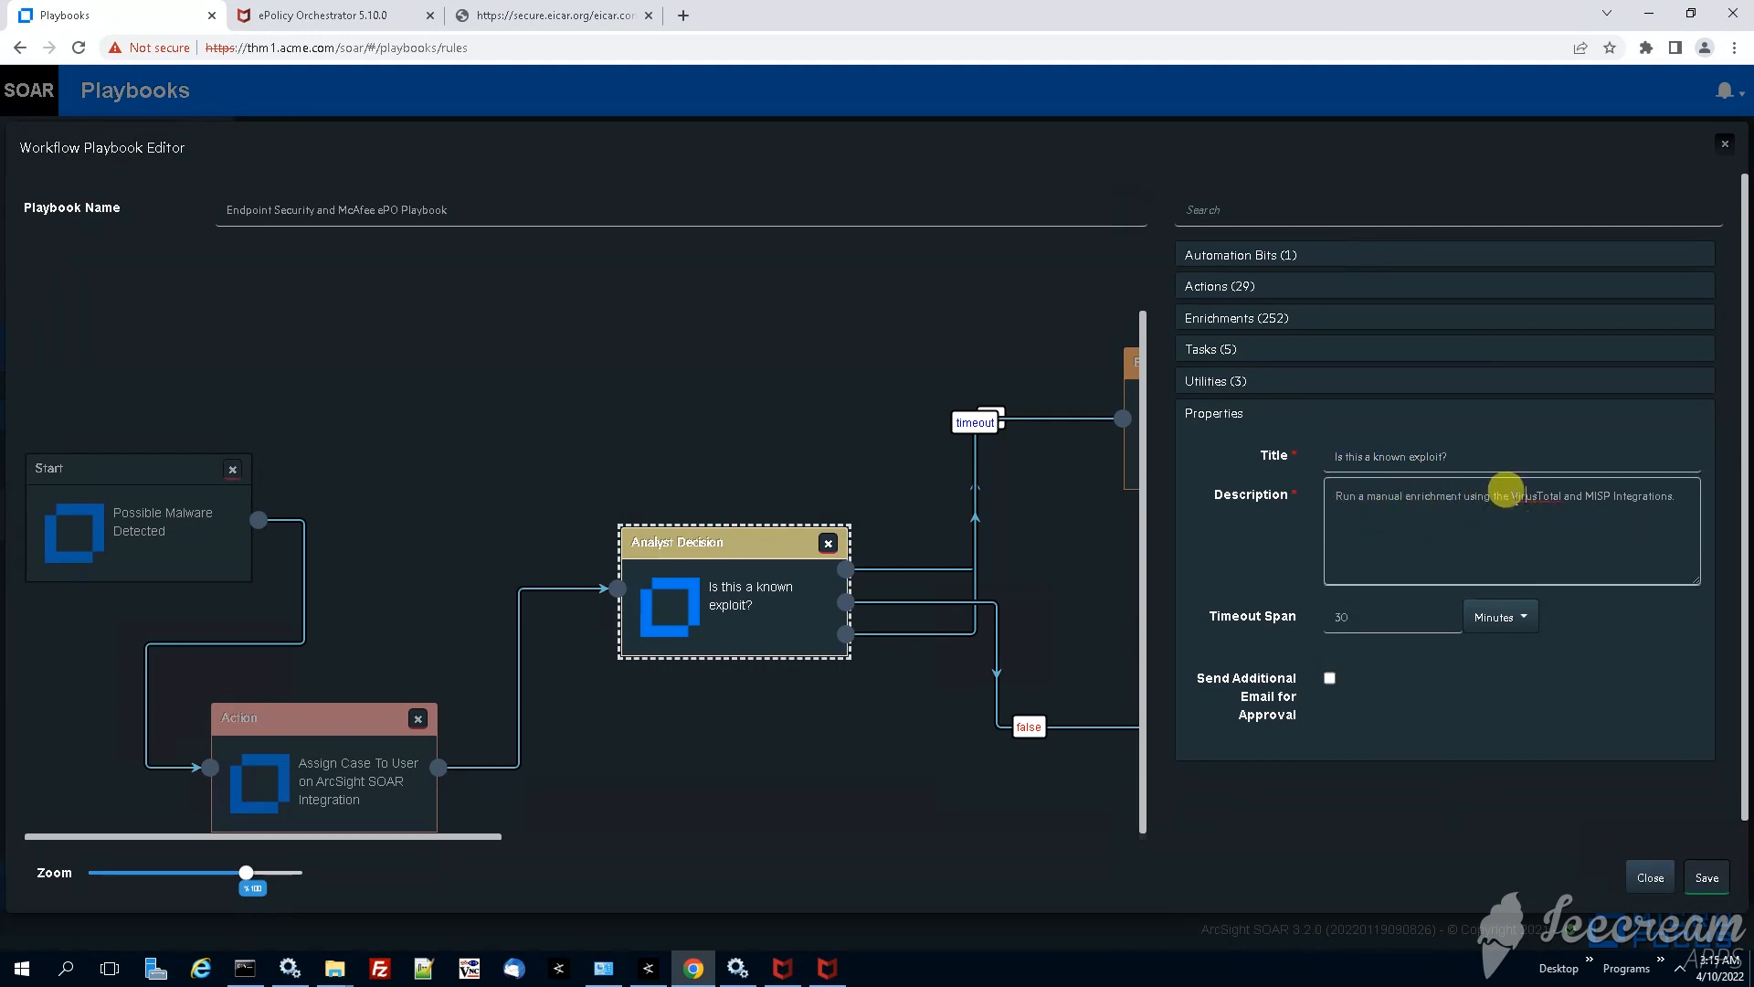
{"action": "left_click", "coordinate": [1513, 497]}
{"action": "double_click", "coordinate": [1535, 496]}
{"action": "left_click", "coordinate": [1597, 496]}
{"action": "left_click", "coordinate": [1687, 497]}
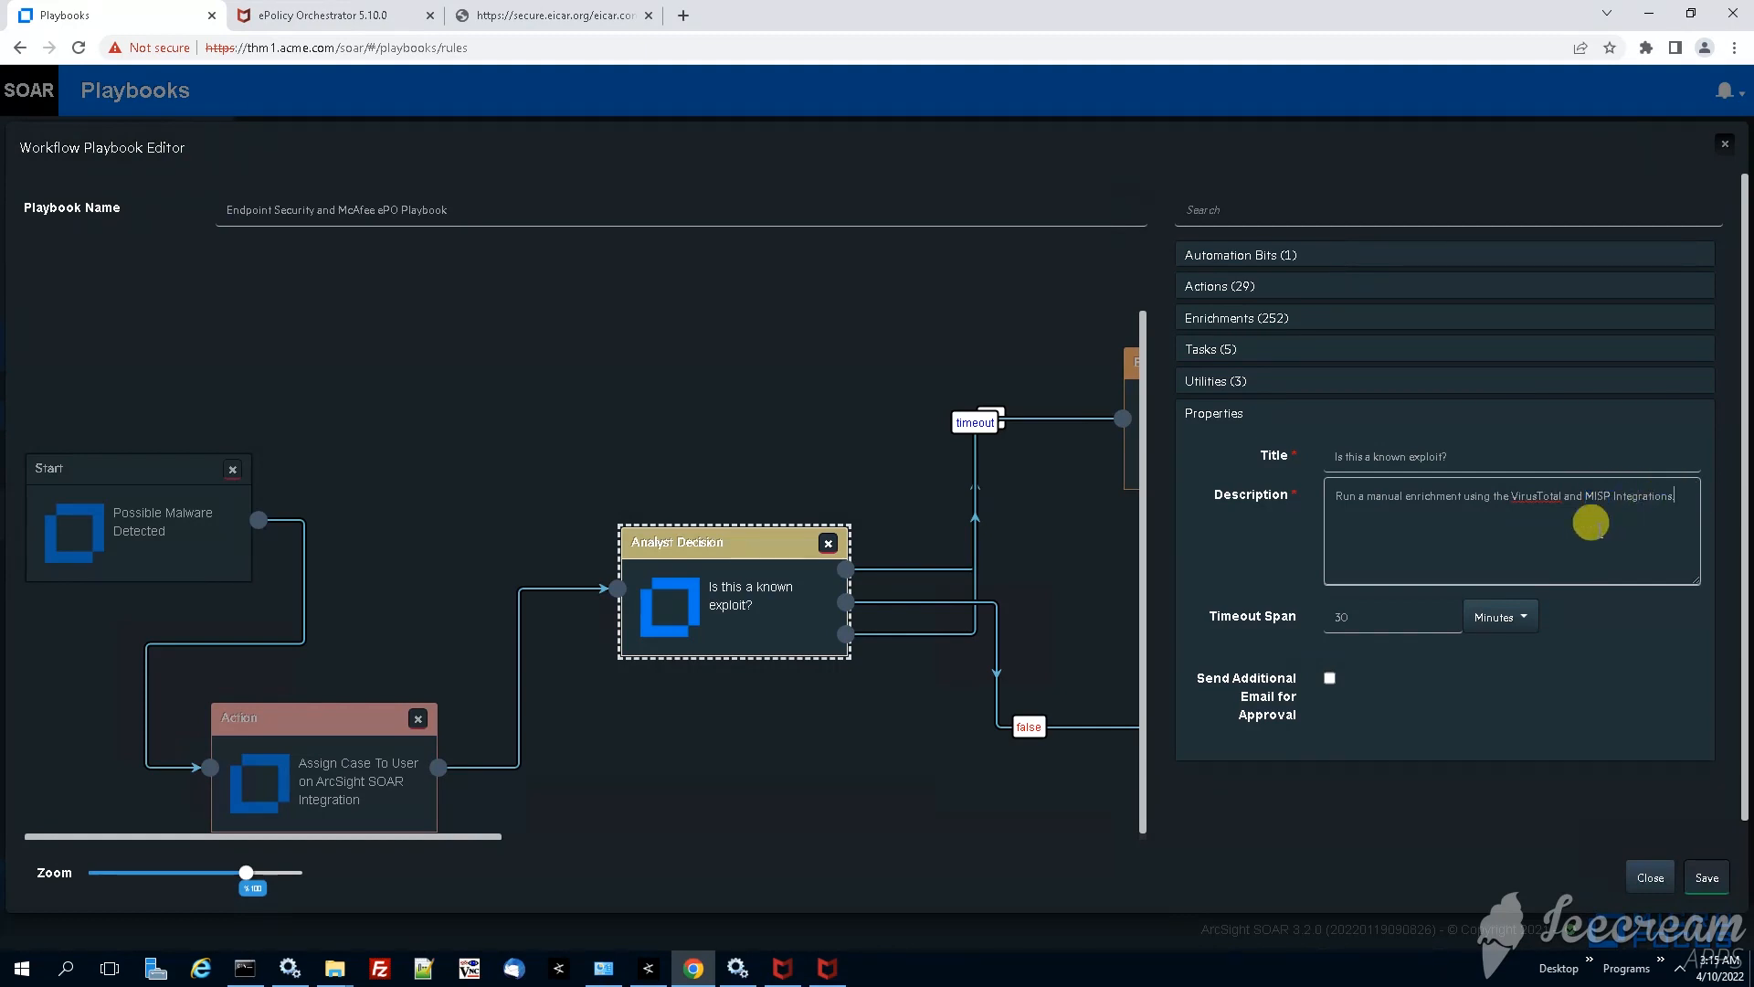
{"action": "left_click_drag", "start_coordinate": [1351, 615], "coordinate": [1313, 624]}
{"action": "left_click", "coordinate": [1258, 574]}
{"action": "left_click_drag", "start_coordinate": [384, 837], "coordinate": [550, 847]}
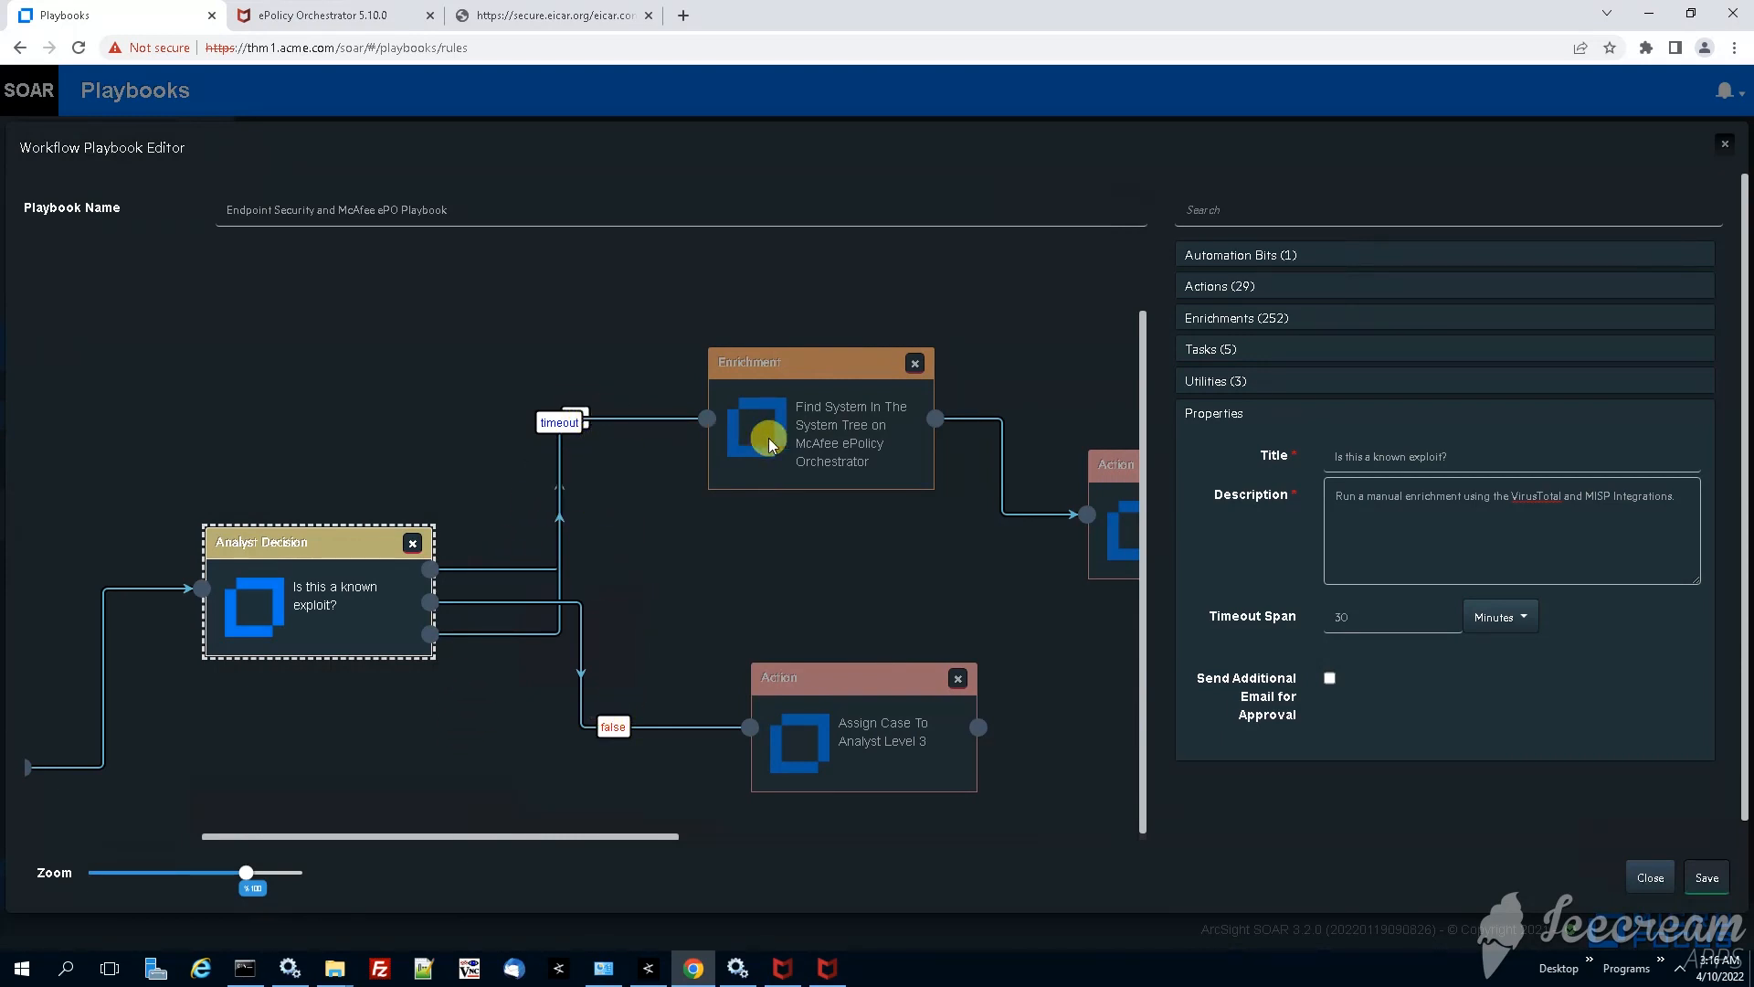
- Review the find-system-in-System-Tree enrichment, check the AVM host in ePolicy Orchestrator, and return to the playbook
{"action": "left_click", "coordinate": [796, 454]}
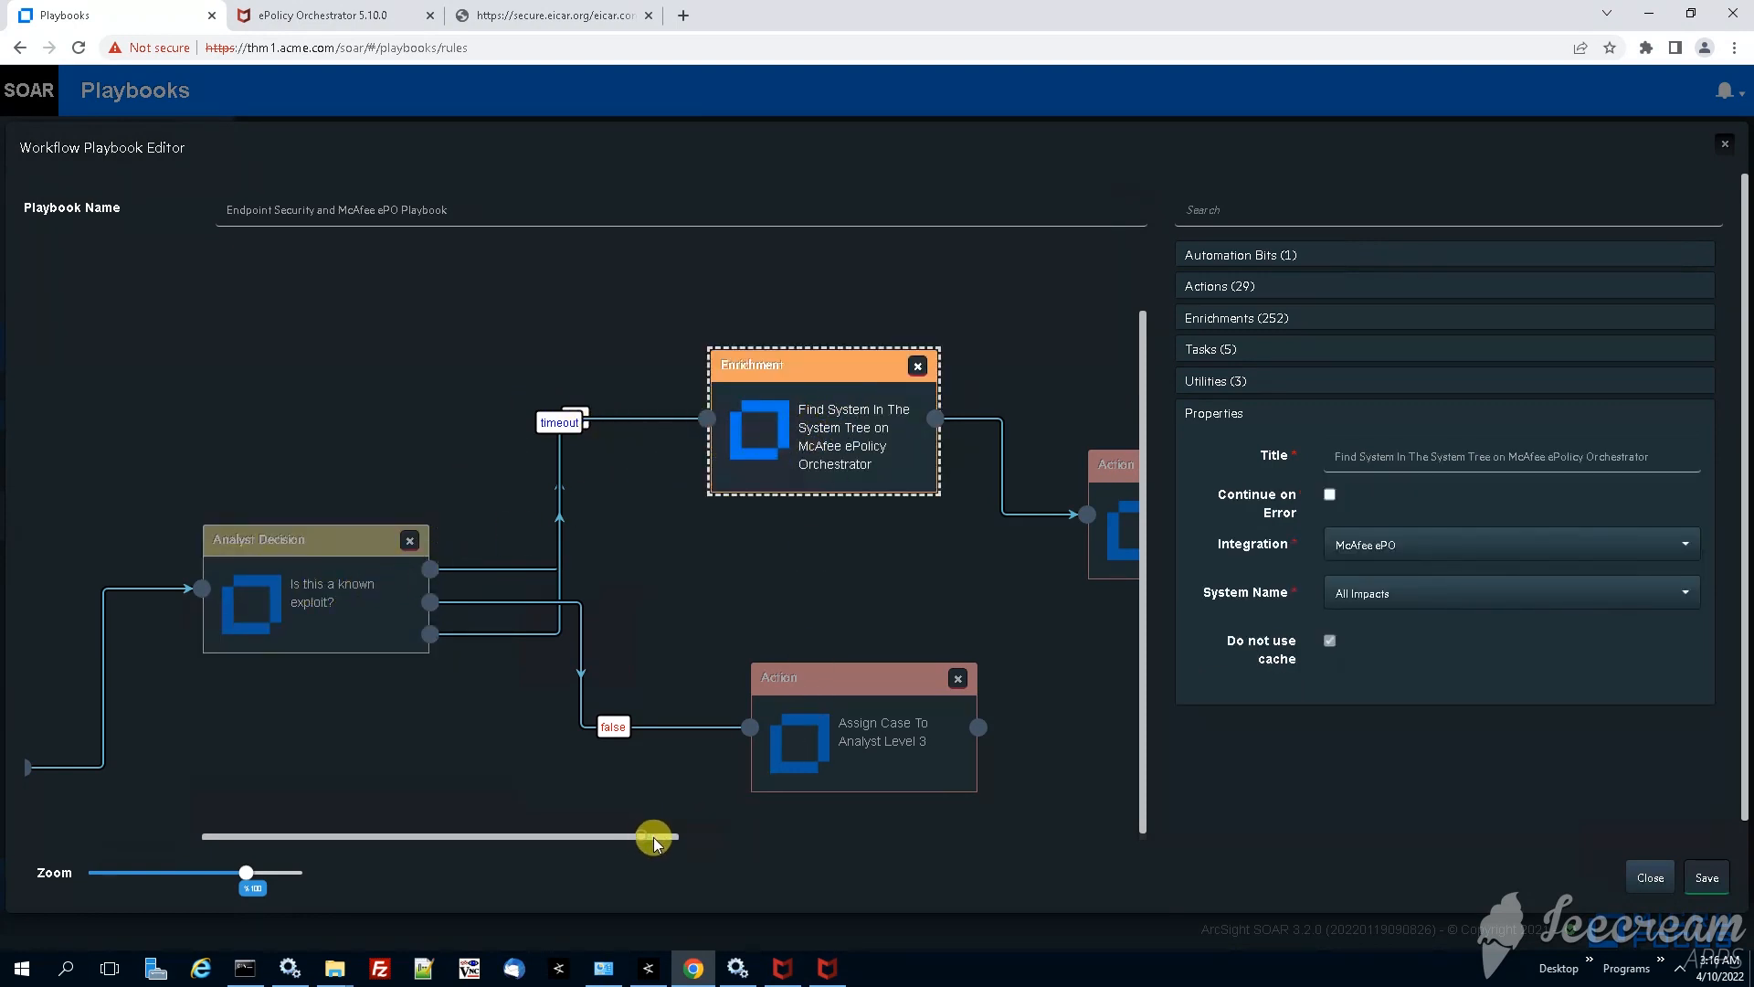
{"action": "left_click_drag", "start_coordinate": [656, 841], "coordinate": [699, 840]}
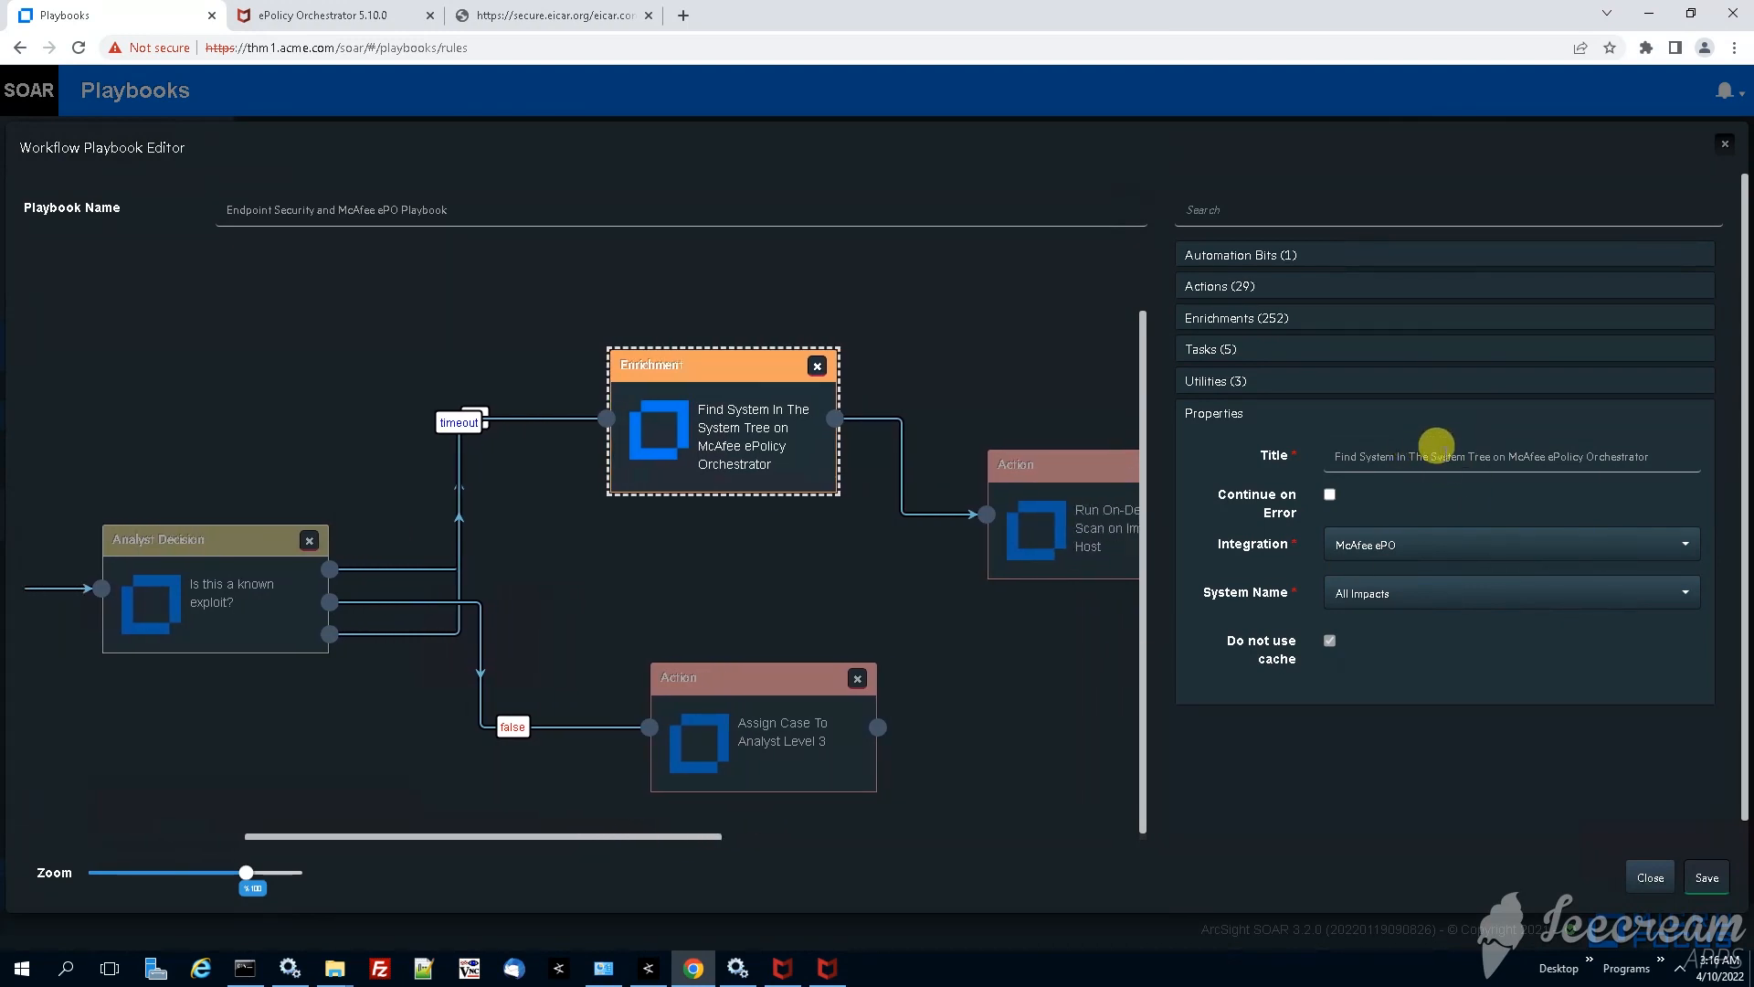
{"action": "left_click", "coordinate": [358, 19]}
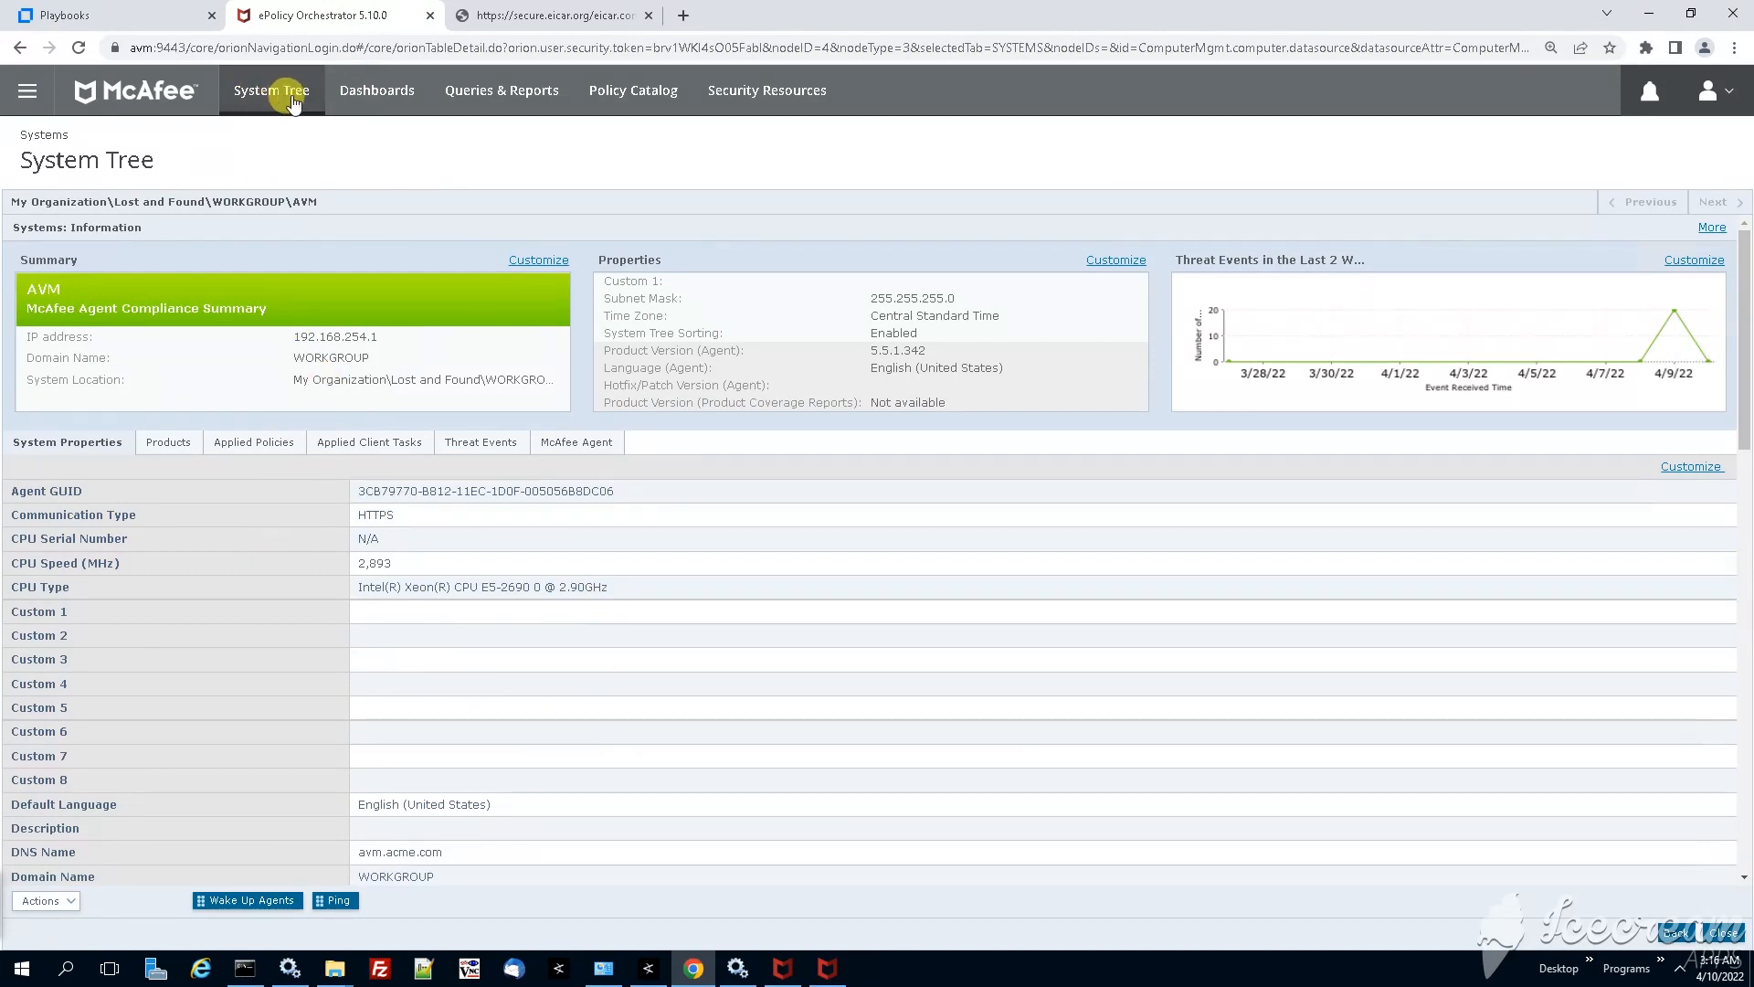
{"action": "scroll", "coordinate": [522, 616], "scroll_direction": "down", "scroll_amount": 1}
{"action": "scroll", "coordinate": [532, 640], "scroll_direction": "down", "scroll_amount": 2}
{"action": "scroll", "coordinate": [532, 639], "scroll_direction": "down", "scroll_amount": 3}
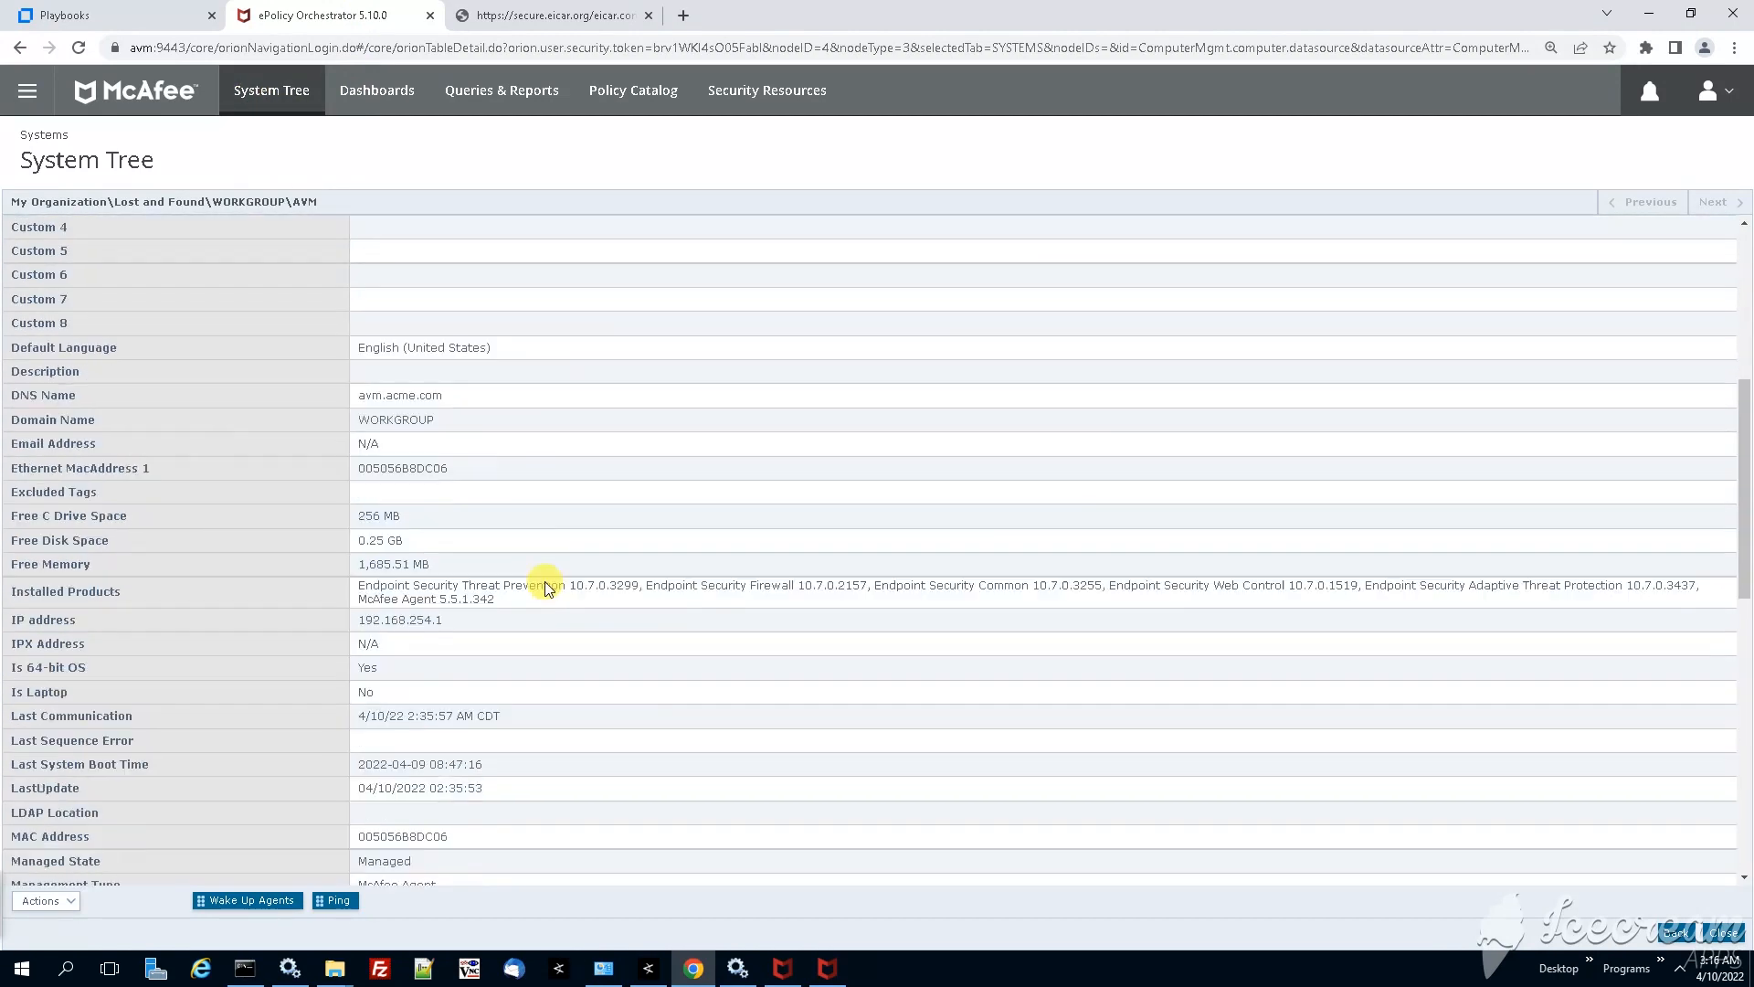
{"action": "scroll", "coordinate": [542, 546], "scroll_direction": "down", "scroll_amount": 2}
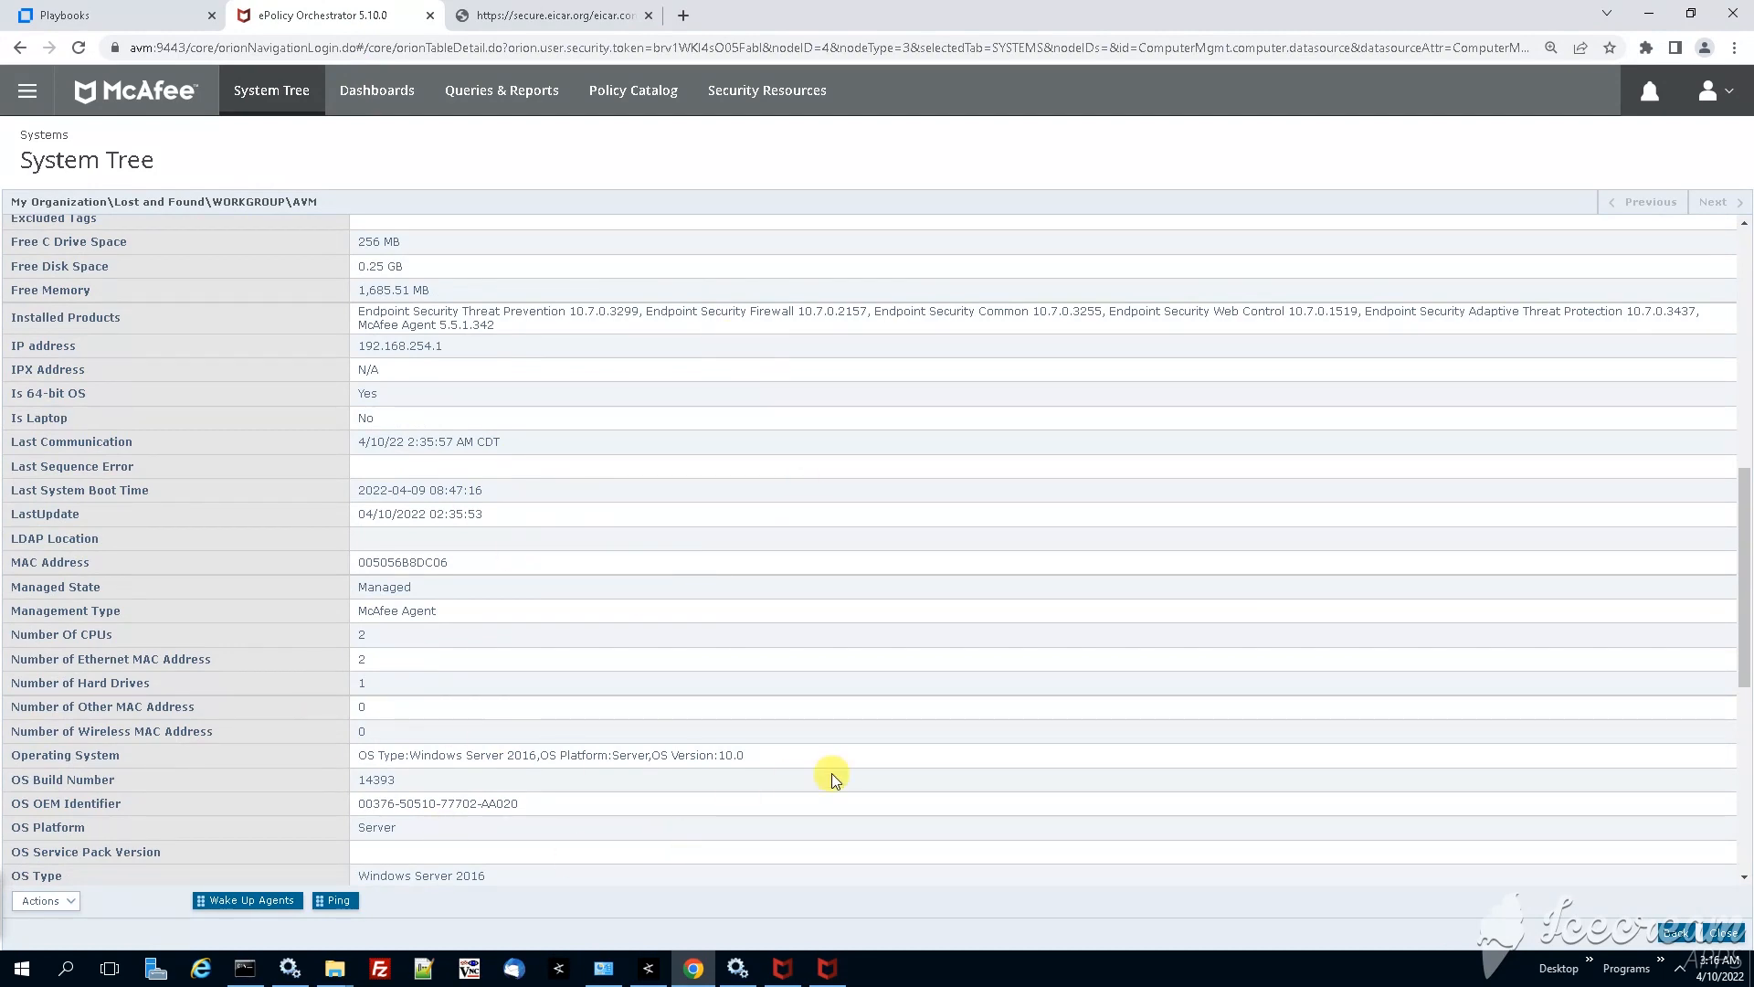
{"action": "left_click", "coordinate": [107, 24]}
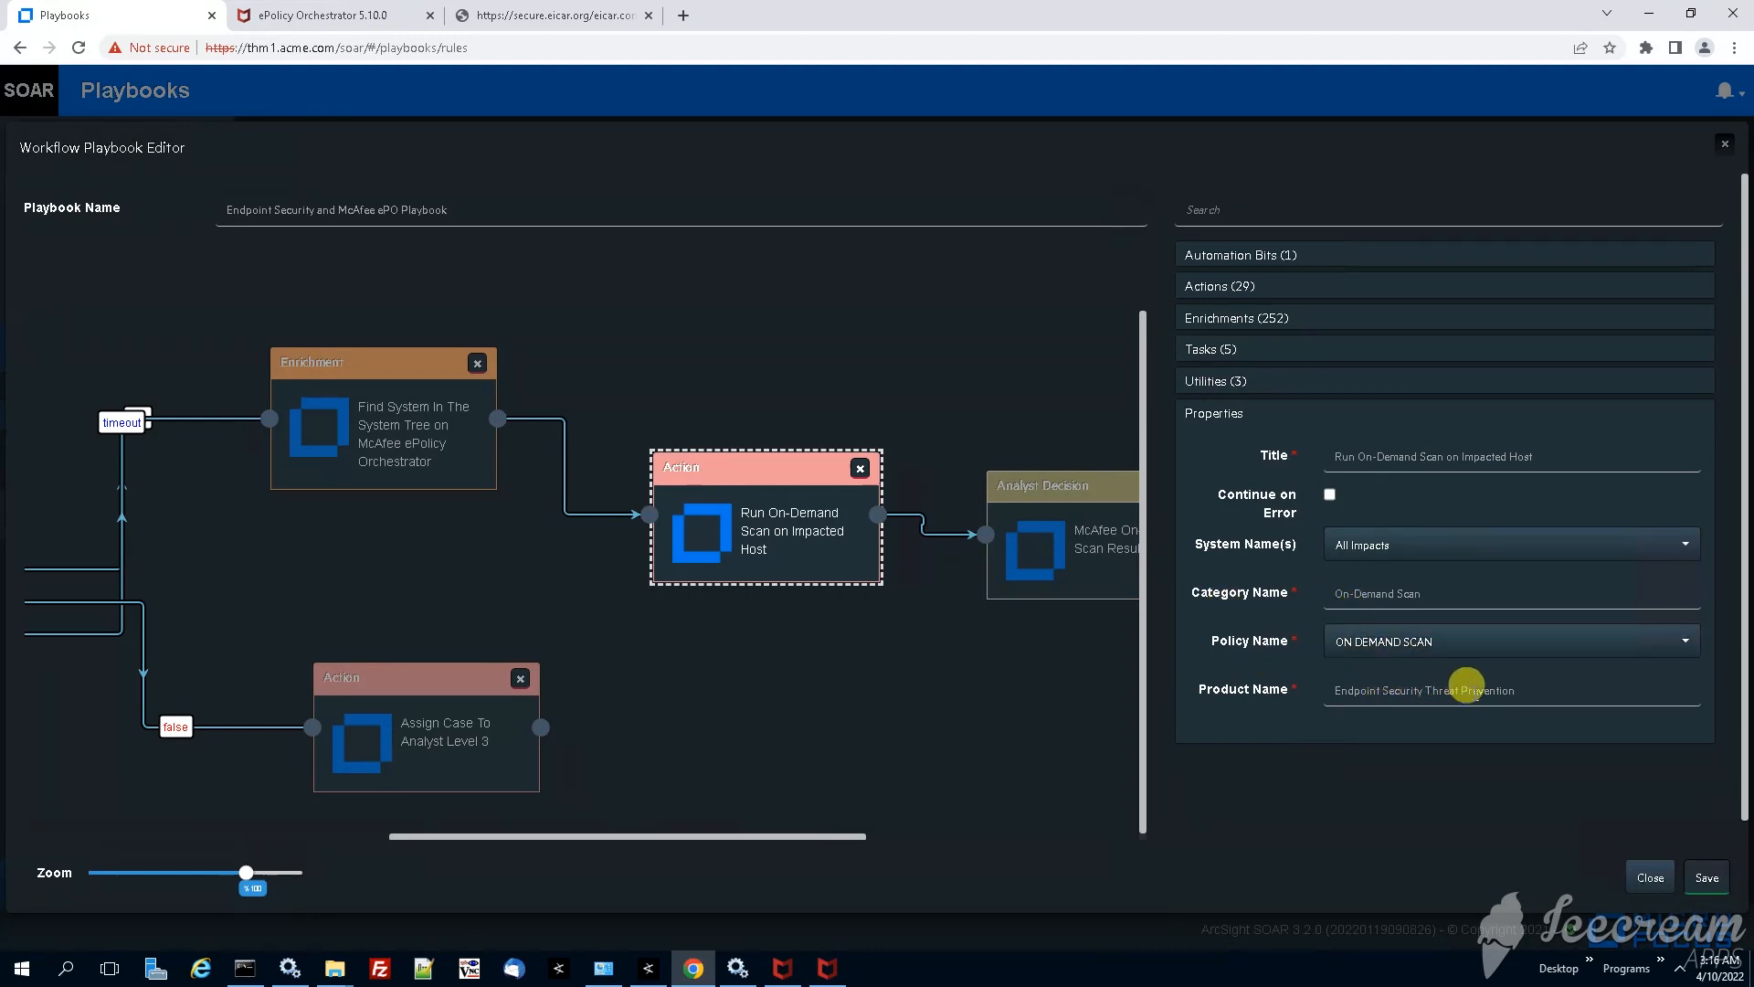
- Highlight the scan action's Product Name and compare it with McAfee Agent Monitor and Endpoint Security on the host
{"action": "left_click_drag", "start_coordinate": [1516, 690], "coordinate": [1289, 689]}
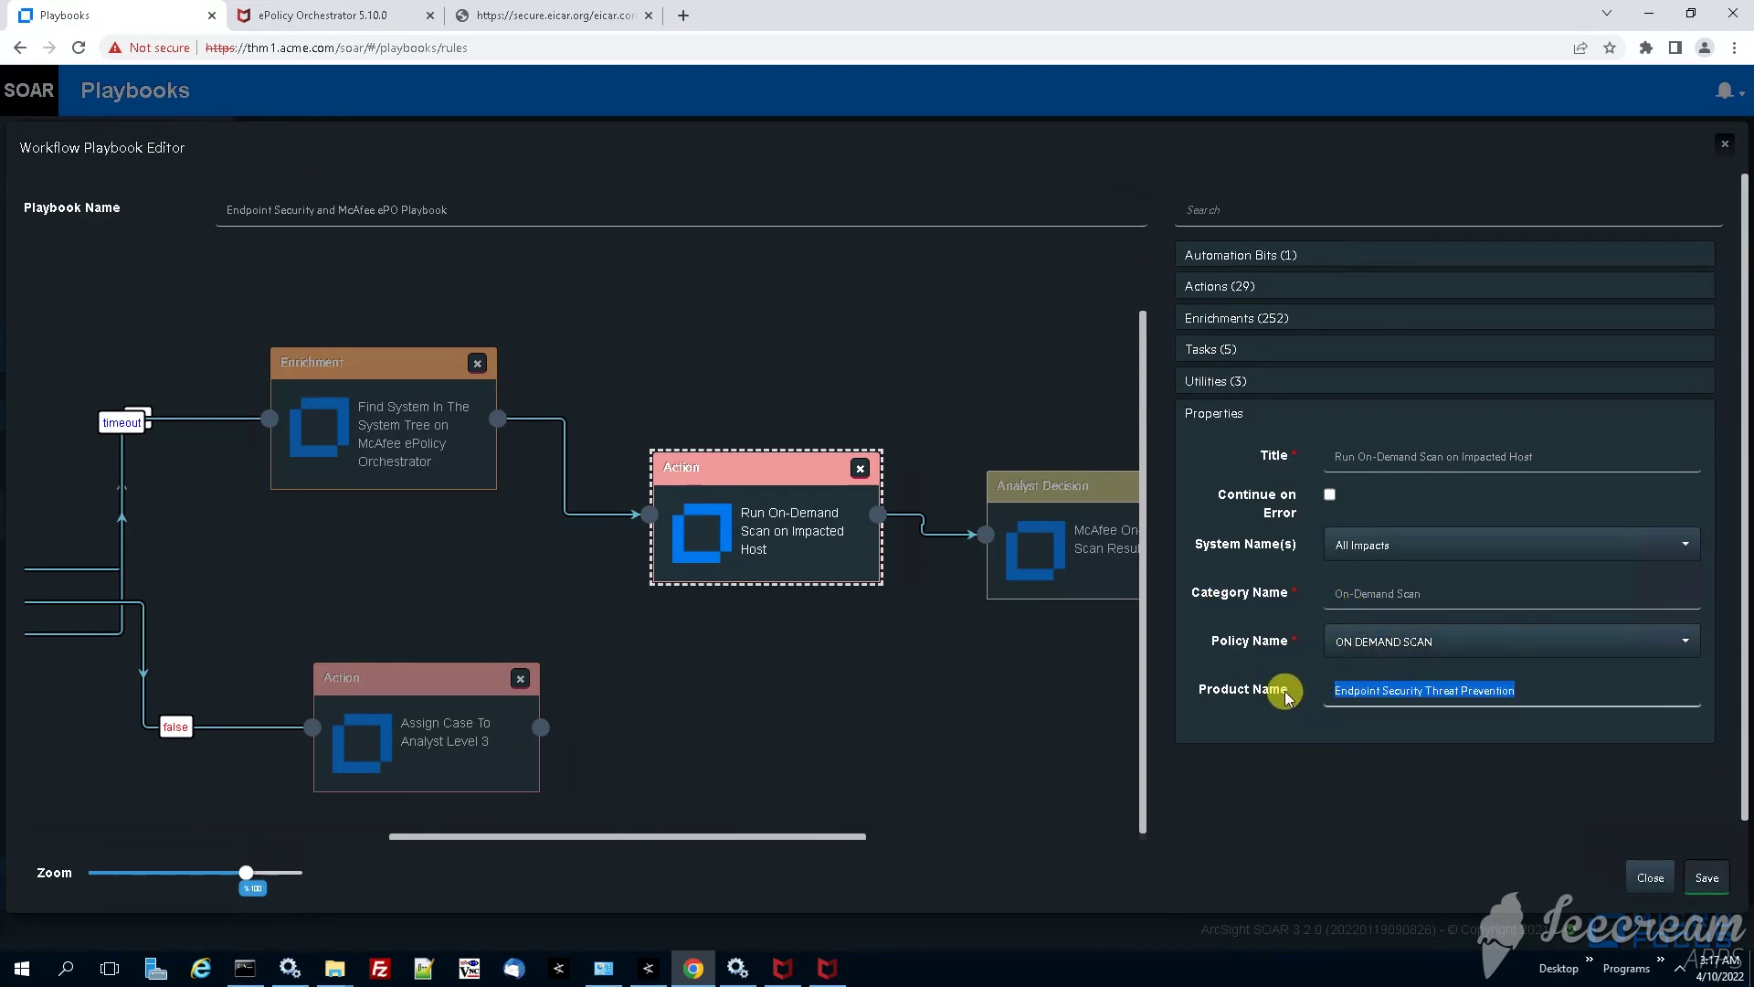
{"action": "left_click", "coordinate": [792, 967]}
{"action": "left_click", "coordinate": [791, 969]}
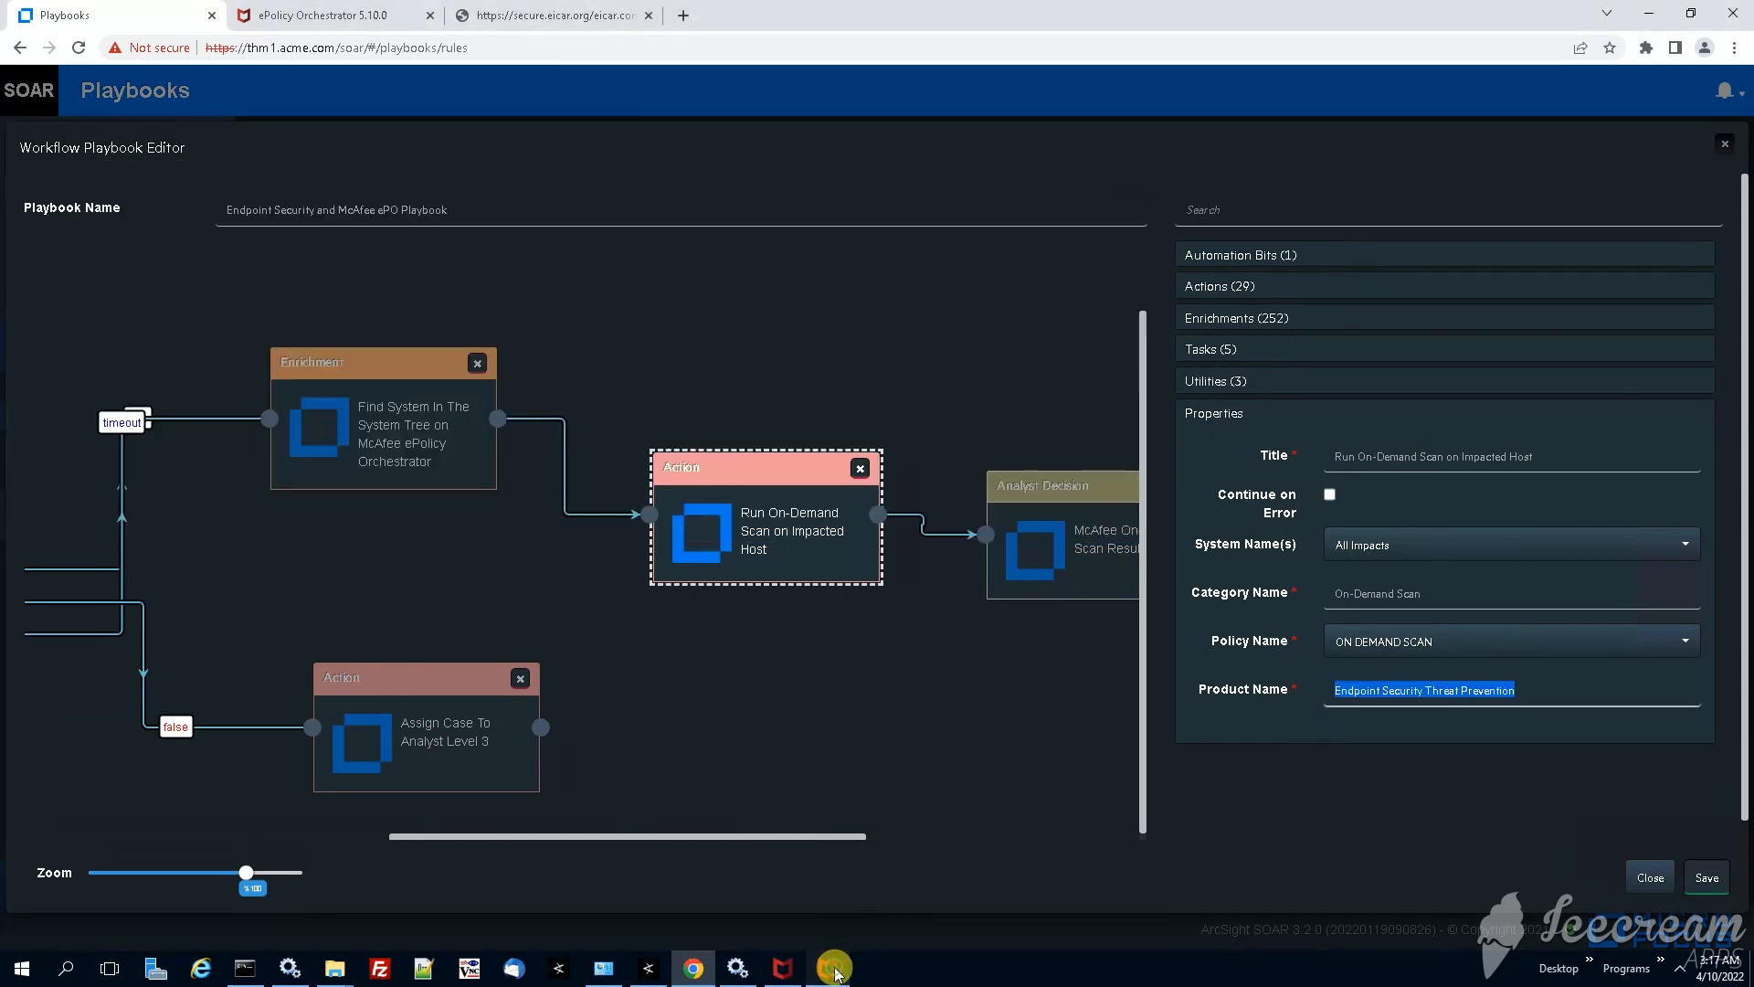
{"action": "left_click", "coordinate": [828, 969]}
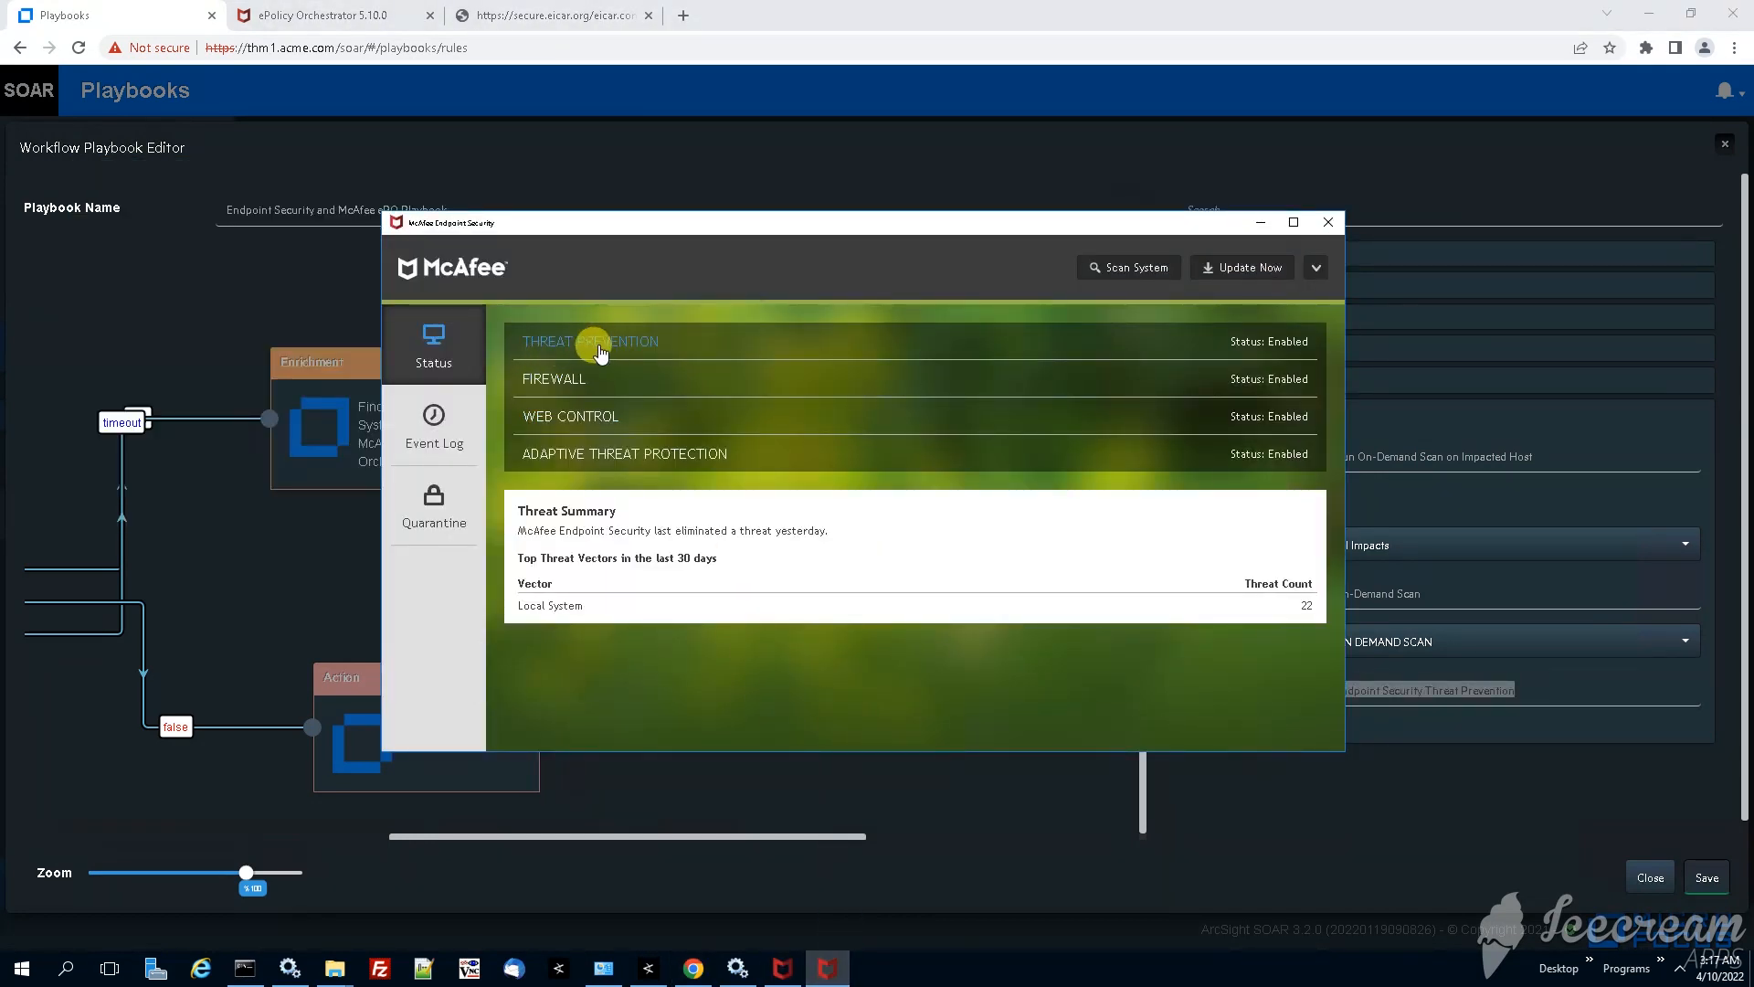
{"action": "left_click", "coordinate": [1261, 223]}
{"action": "left_click_drag", "start_coordinate": [805, 840], "coordinate": [976, 854]}
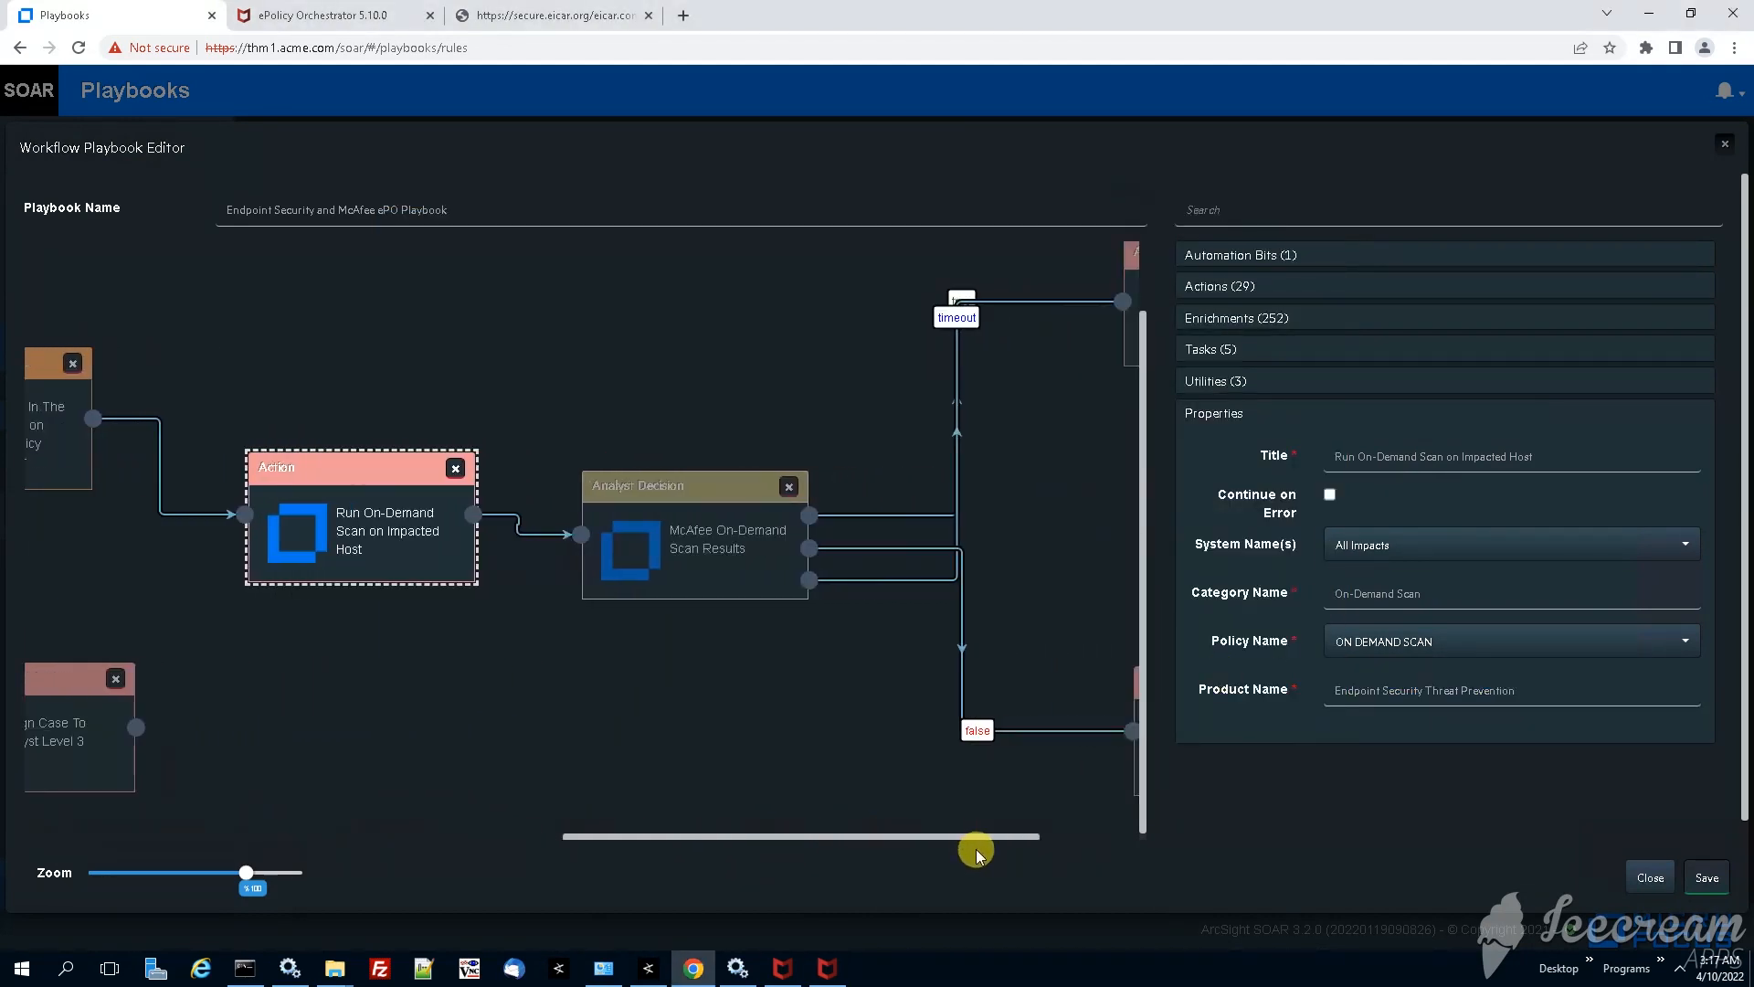
- Review the McAfee On-Demand Scan Results decision's yes-to-escalate description and 2-hour timeout
{"action": "left_click", "coordinate": [734, 592]}
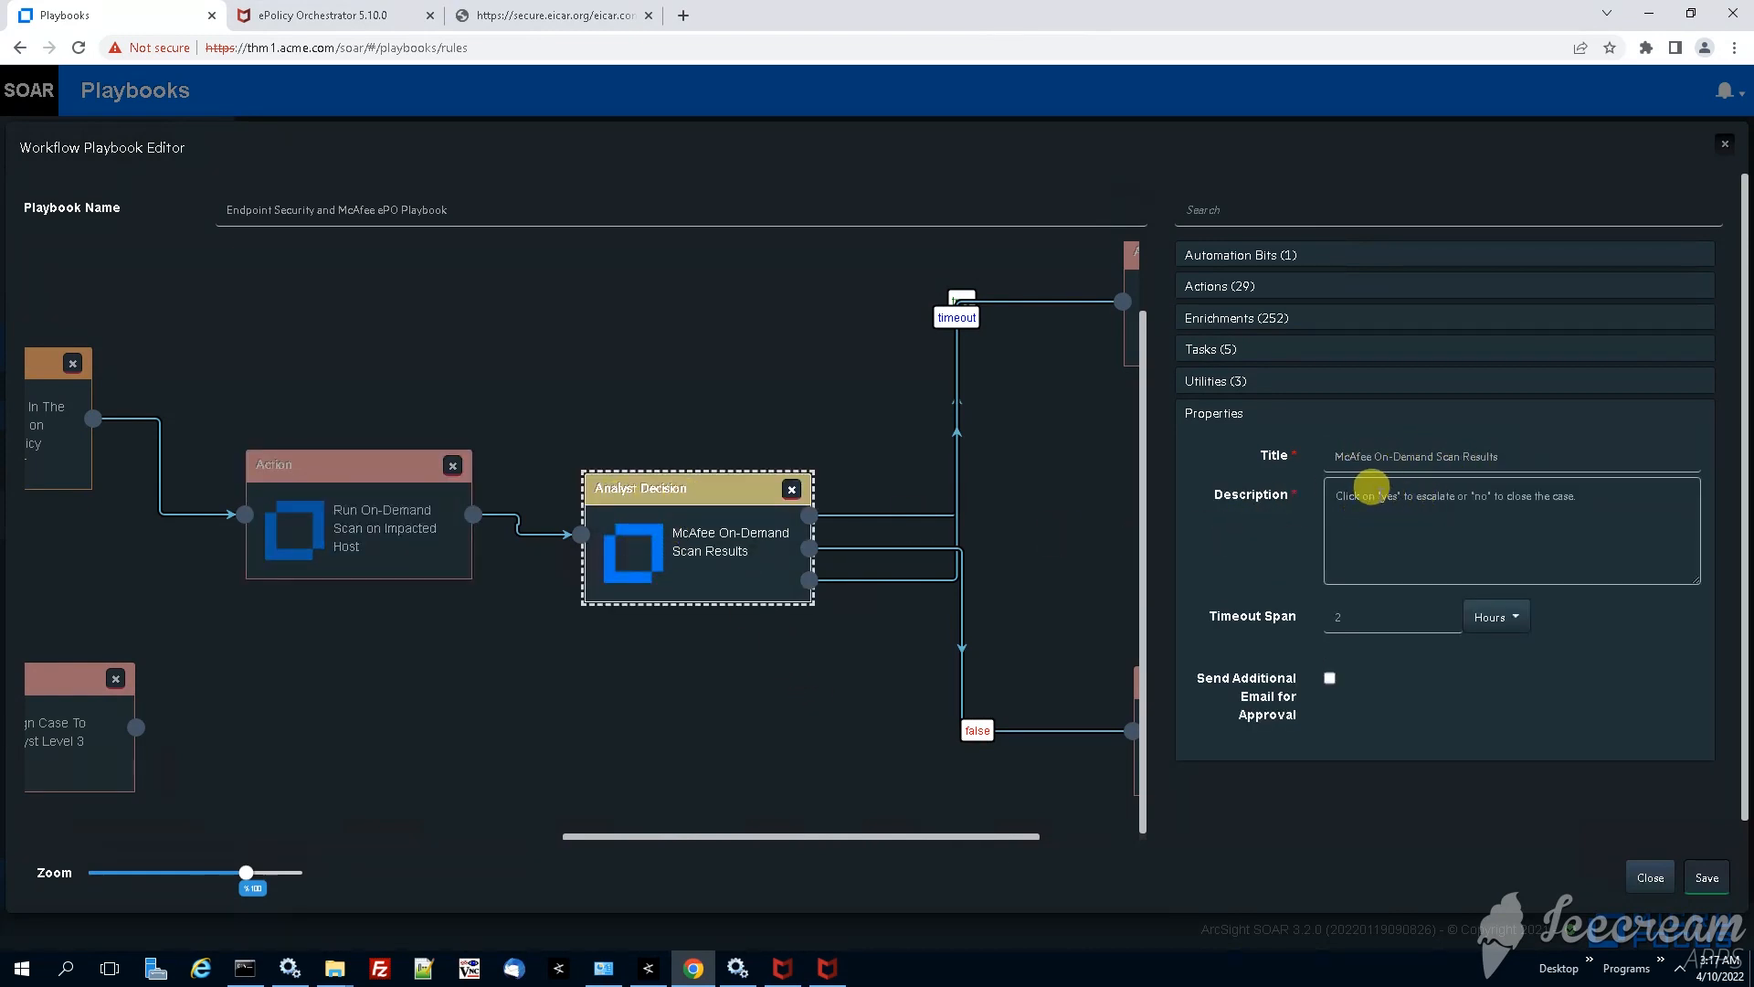
{"action": "left_click_drag", "start_coordinate": [1372, 488], "coordinate": [1563, 495]}
{"action": "mouse_move", "coordinate": [1392, 617]}
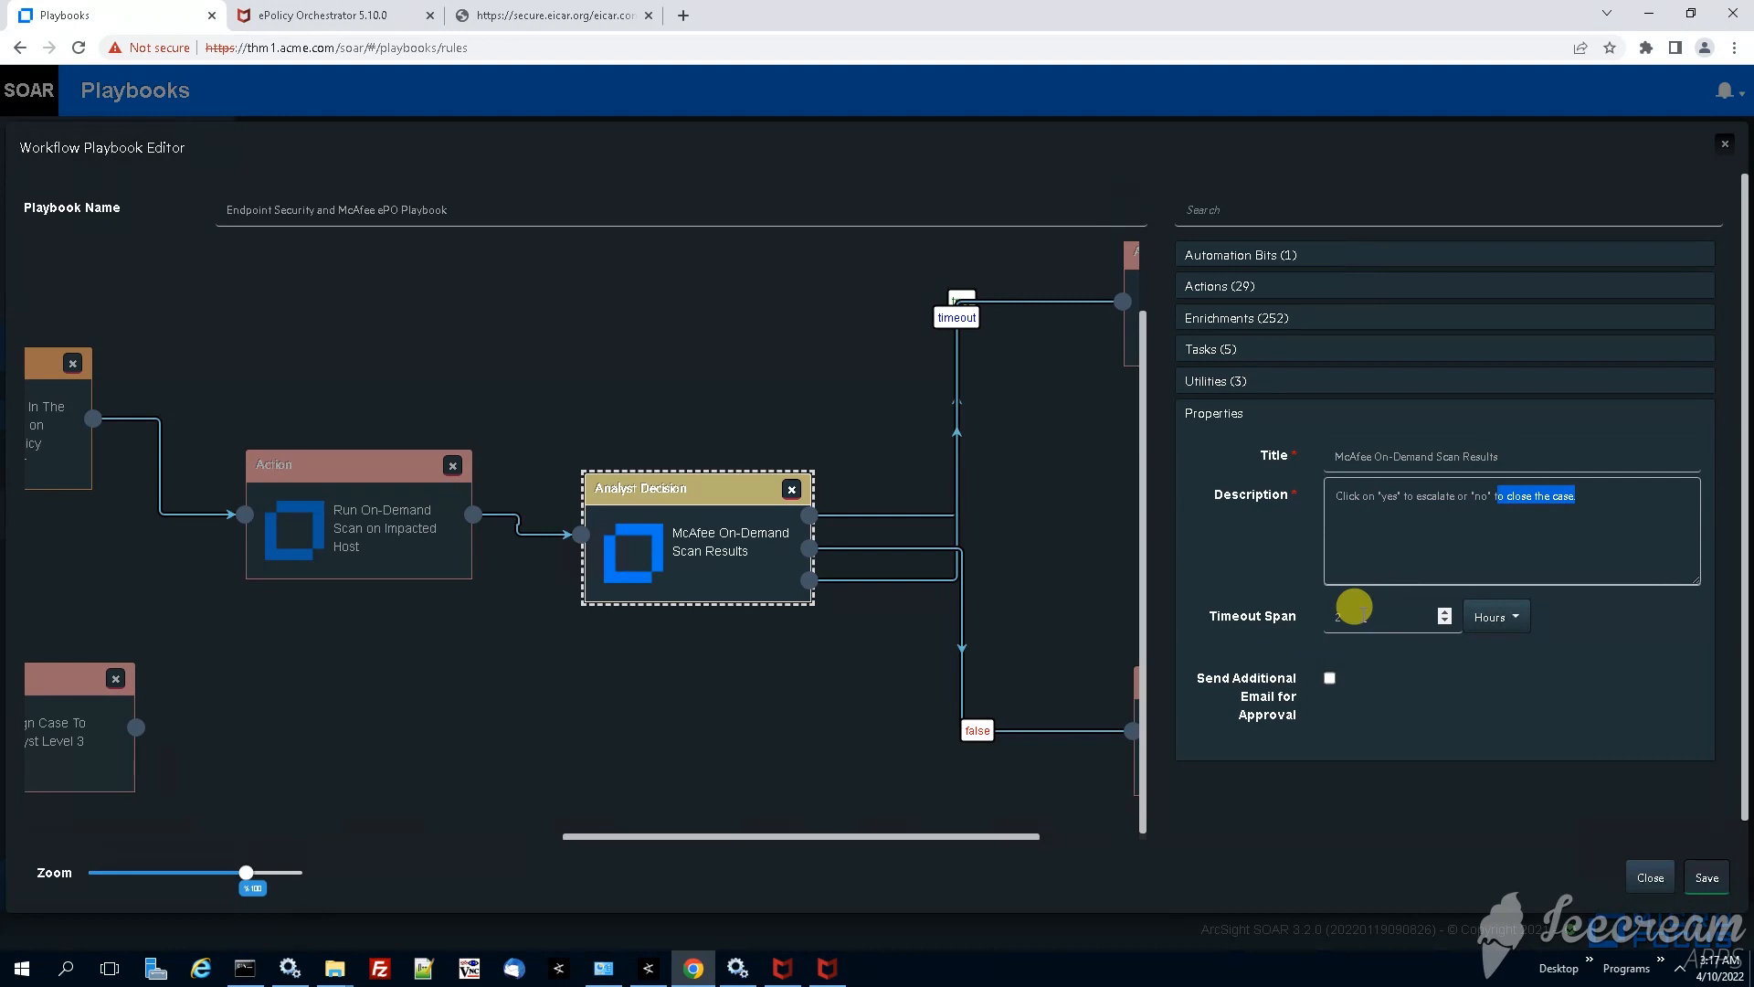
{"action": "double_click", "coordinate": [1338, 615]}
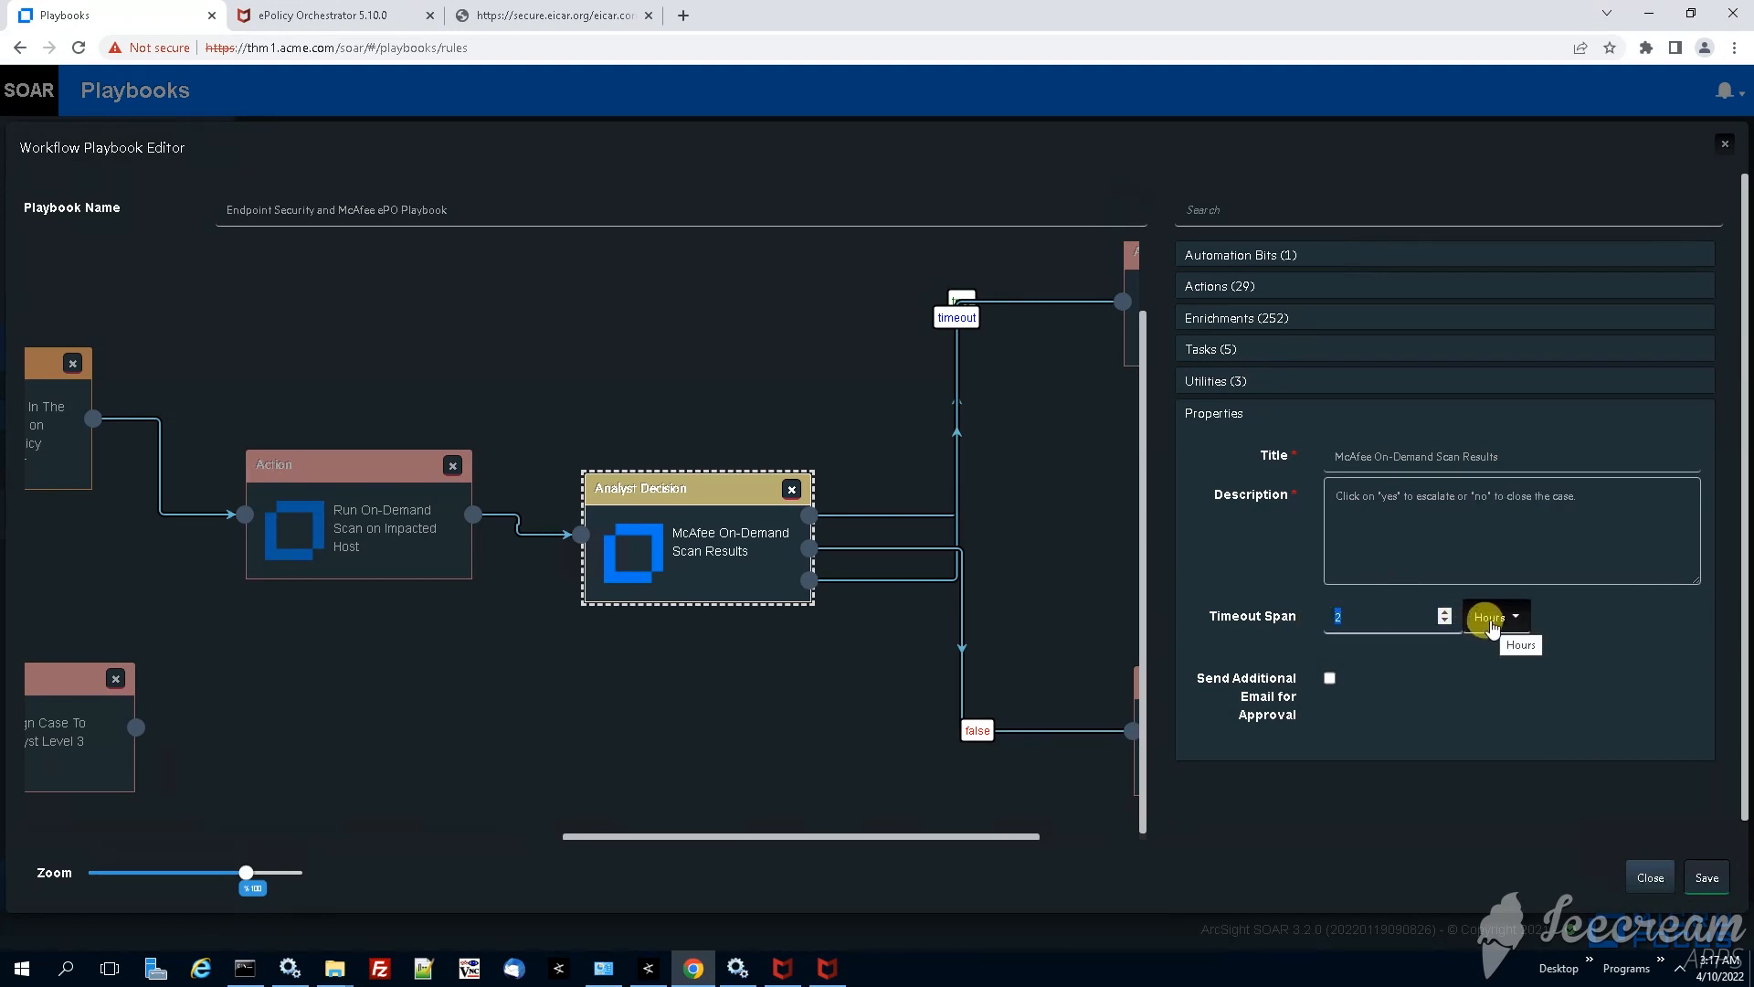
{"action": "left_click_drag", "start_coordinate": [931, 842], "coordinate": [1070, 838]}
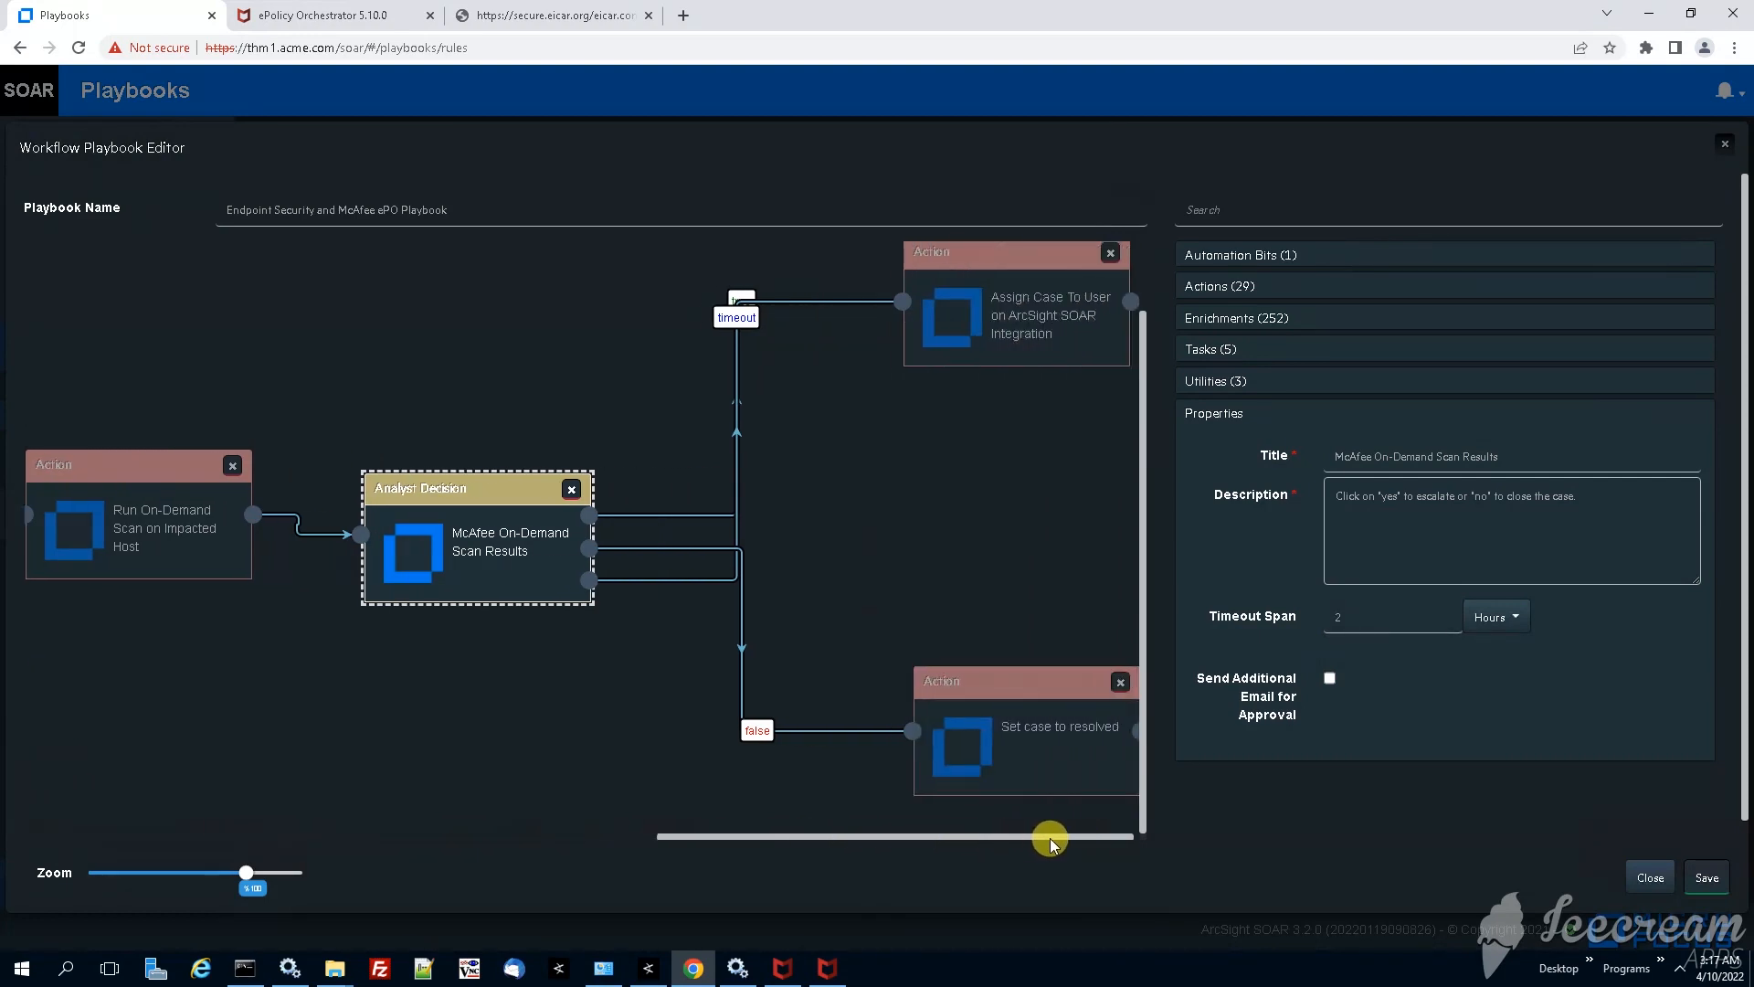
- Assign the timeout branch's case to Analysts Level 3, then select the Set case to resolved action
{"action": "left_click", "coordinate": [1015, 350]}
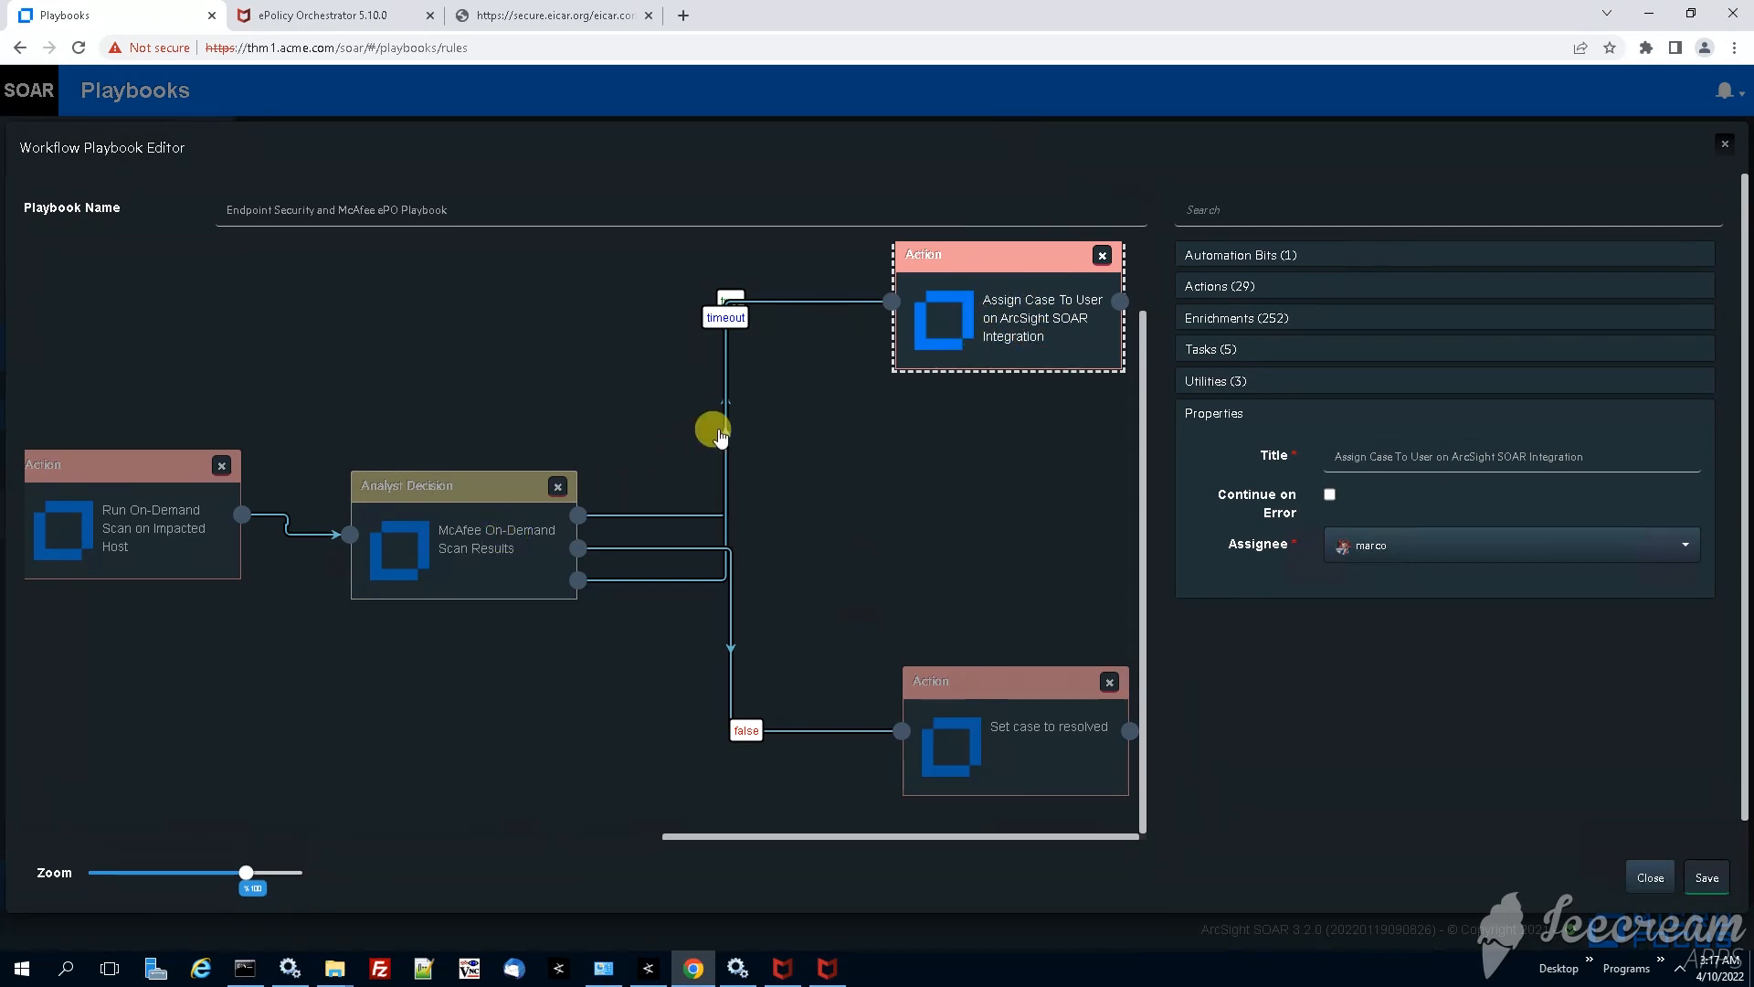
{"action": "left_click", "coordinate": [1407, 555]}
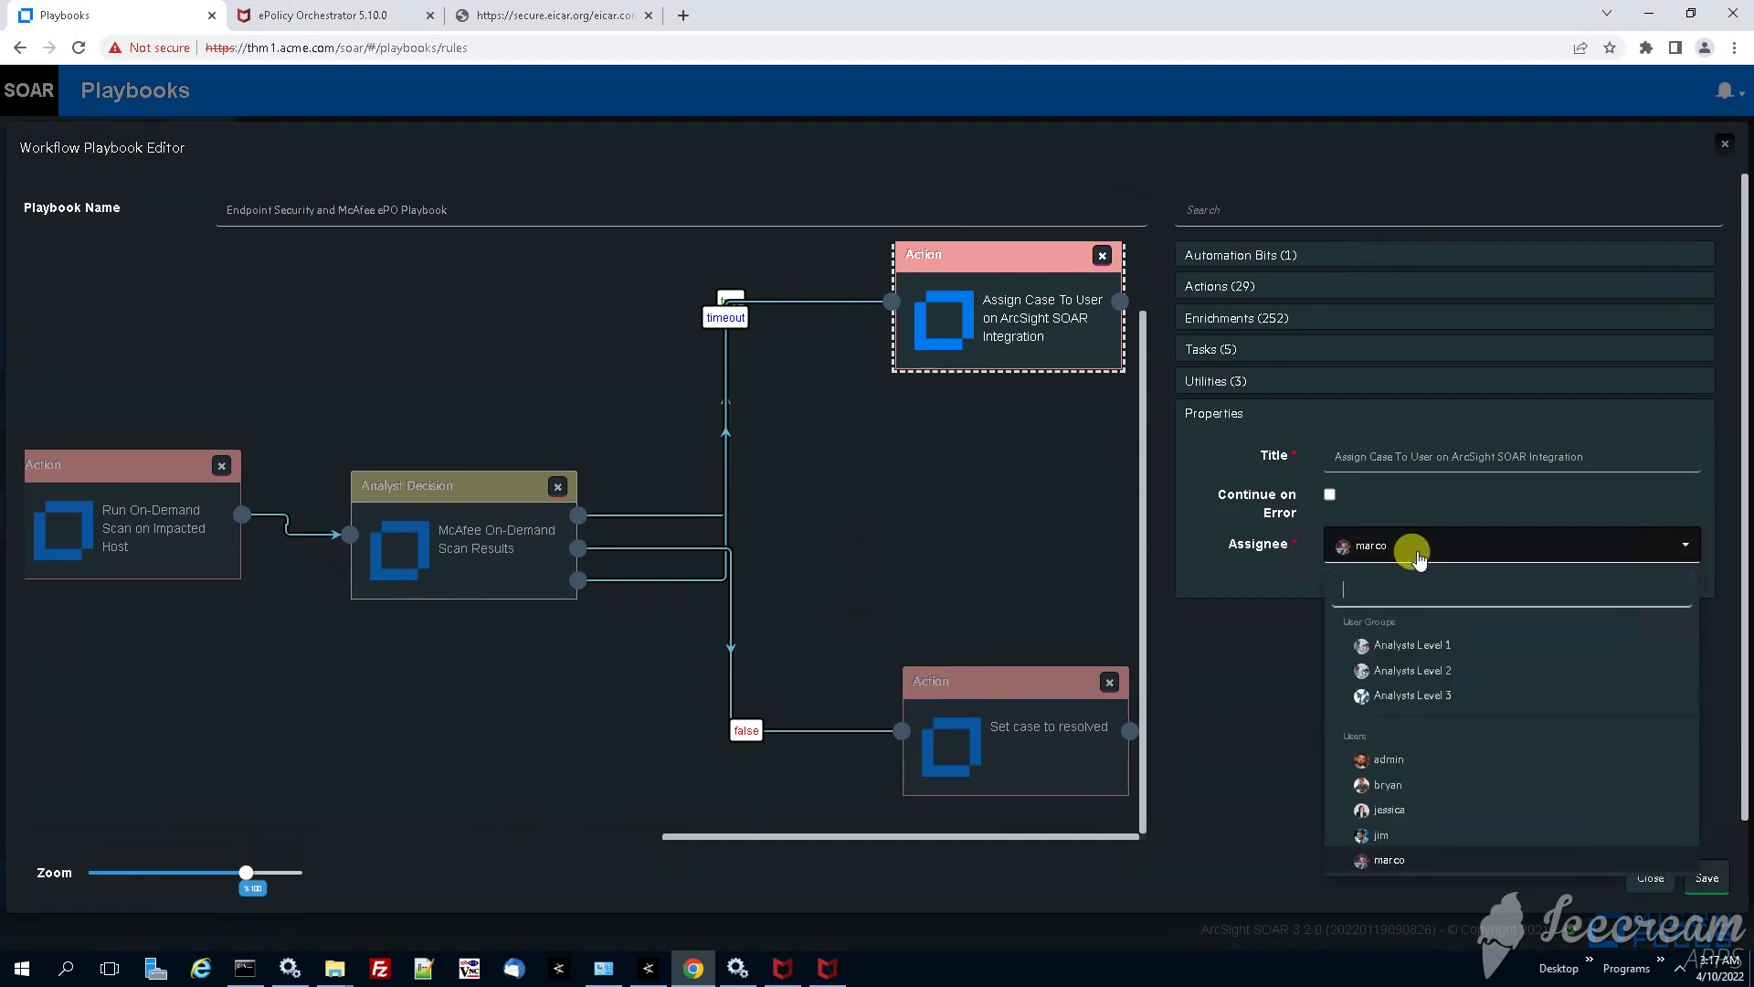
{"action": "left_click", "coordinate": [1425, 697]}
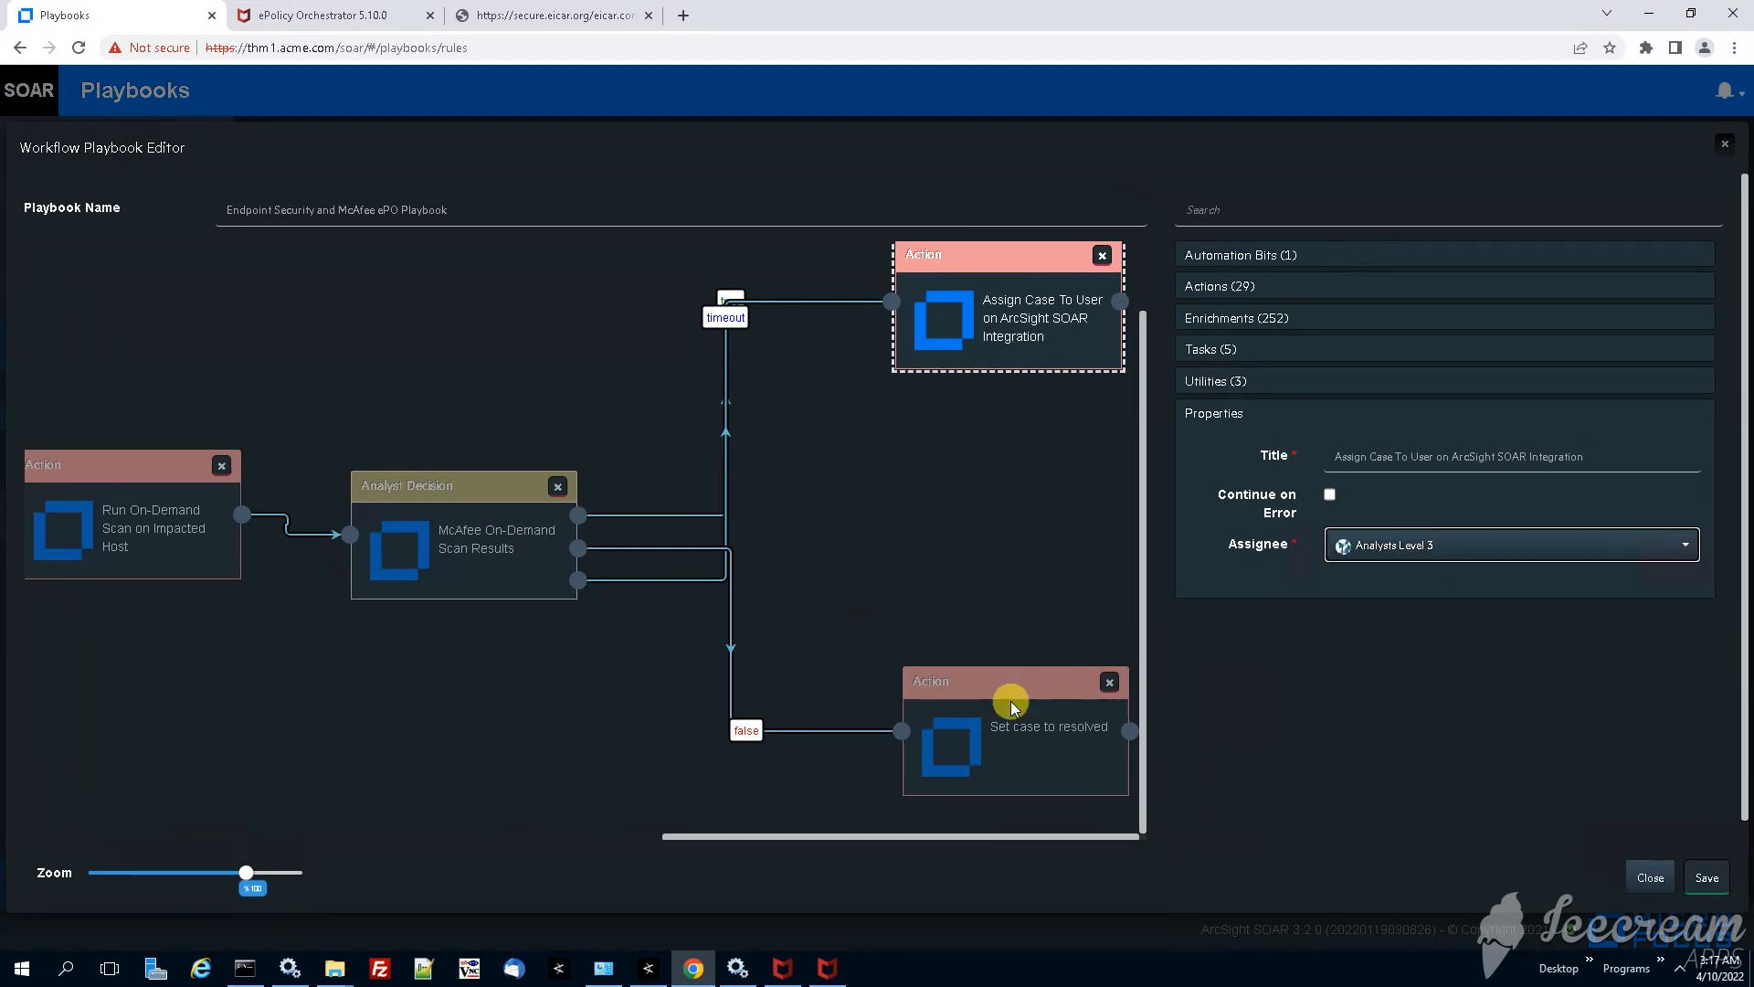
{"action": "left_click", "coordinate": [1018, 757]}
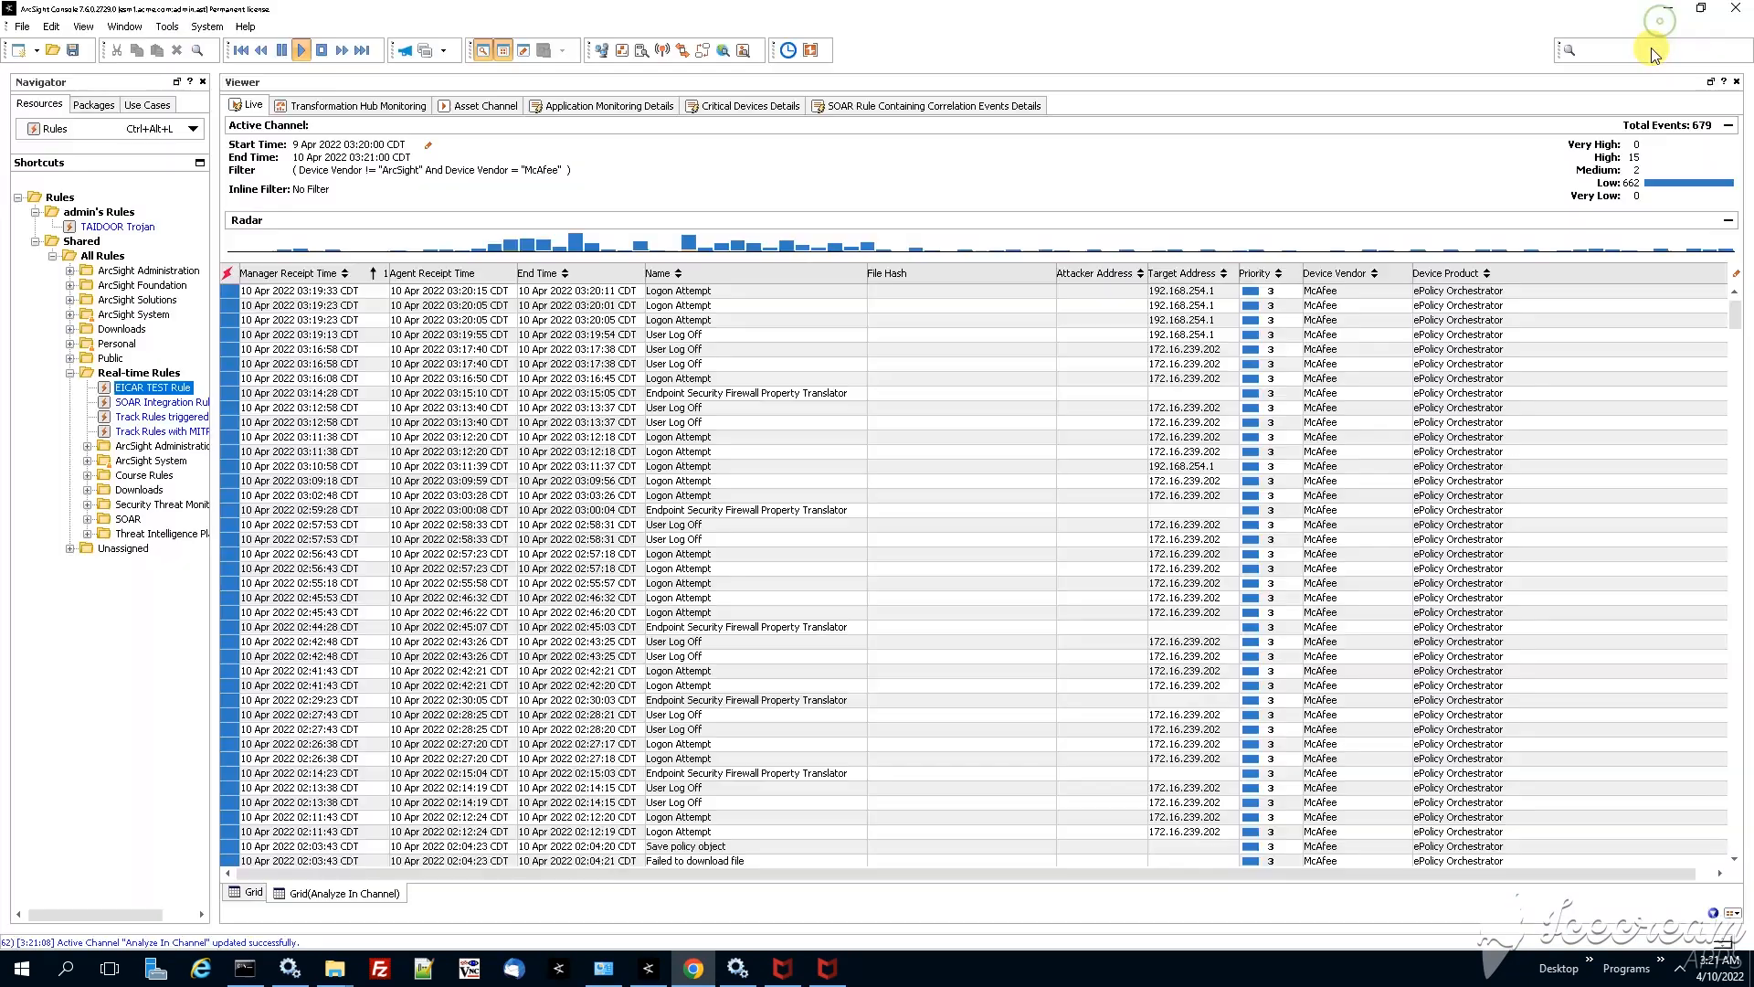
- Minimize the ArcSight Console to reveal the Eicar Directory folder
{"action": "left_click", "coordinate": [1669, 12]}
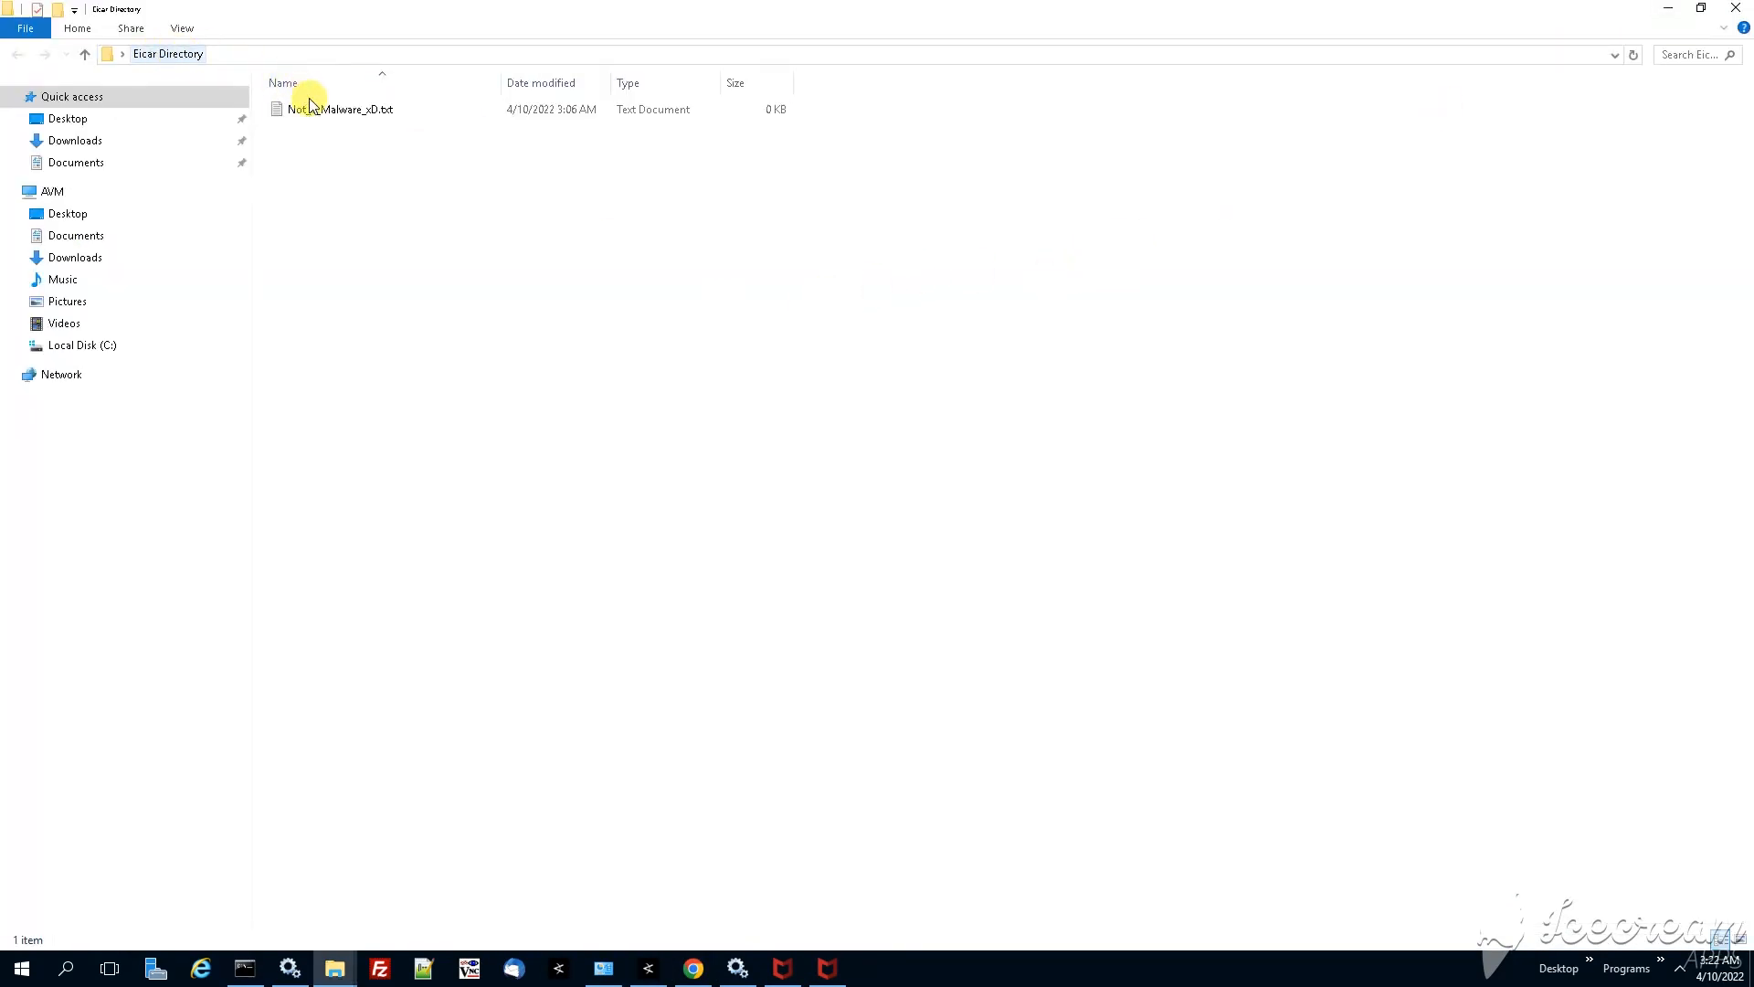
- Open Not_a_Malware_xD.txt in Notepad, maximize it and paste the EICAR test string
{"action": "double_click", "coordinate": [353, 116]}
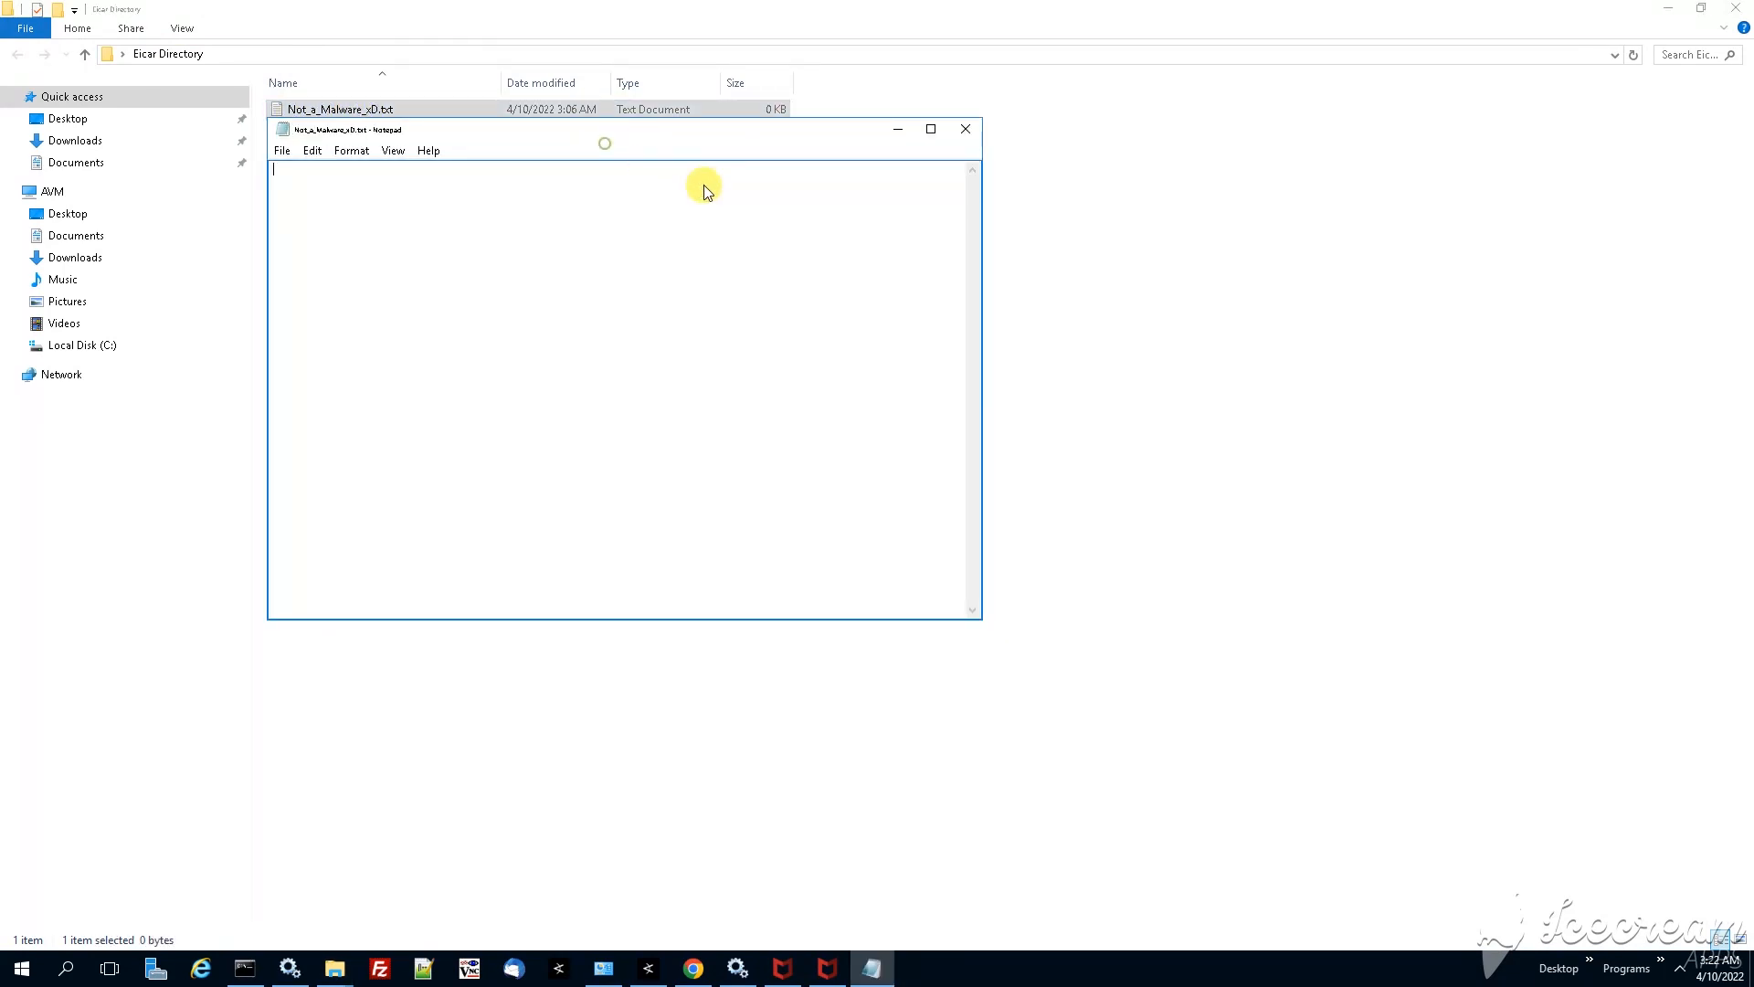
{"action": "left_click_drag", "start_coordinate": [905, 137], "coordinate": [998, 265]}
{"action": "double_click", "coordinate": [897, 261]}
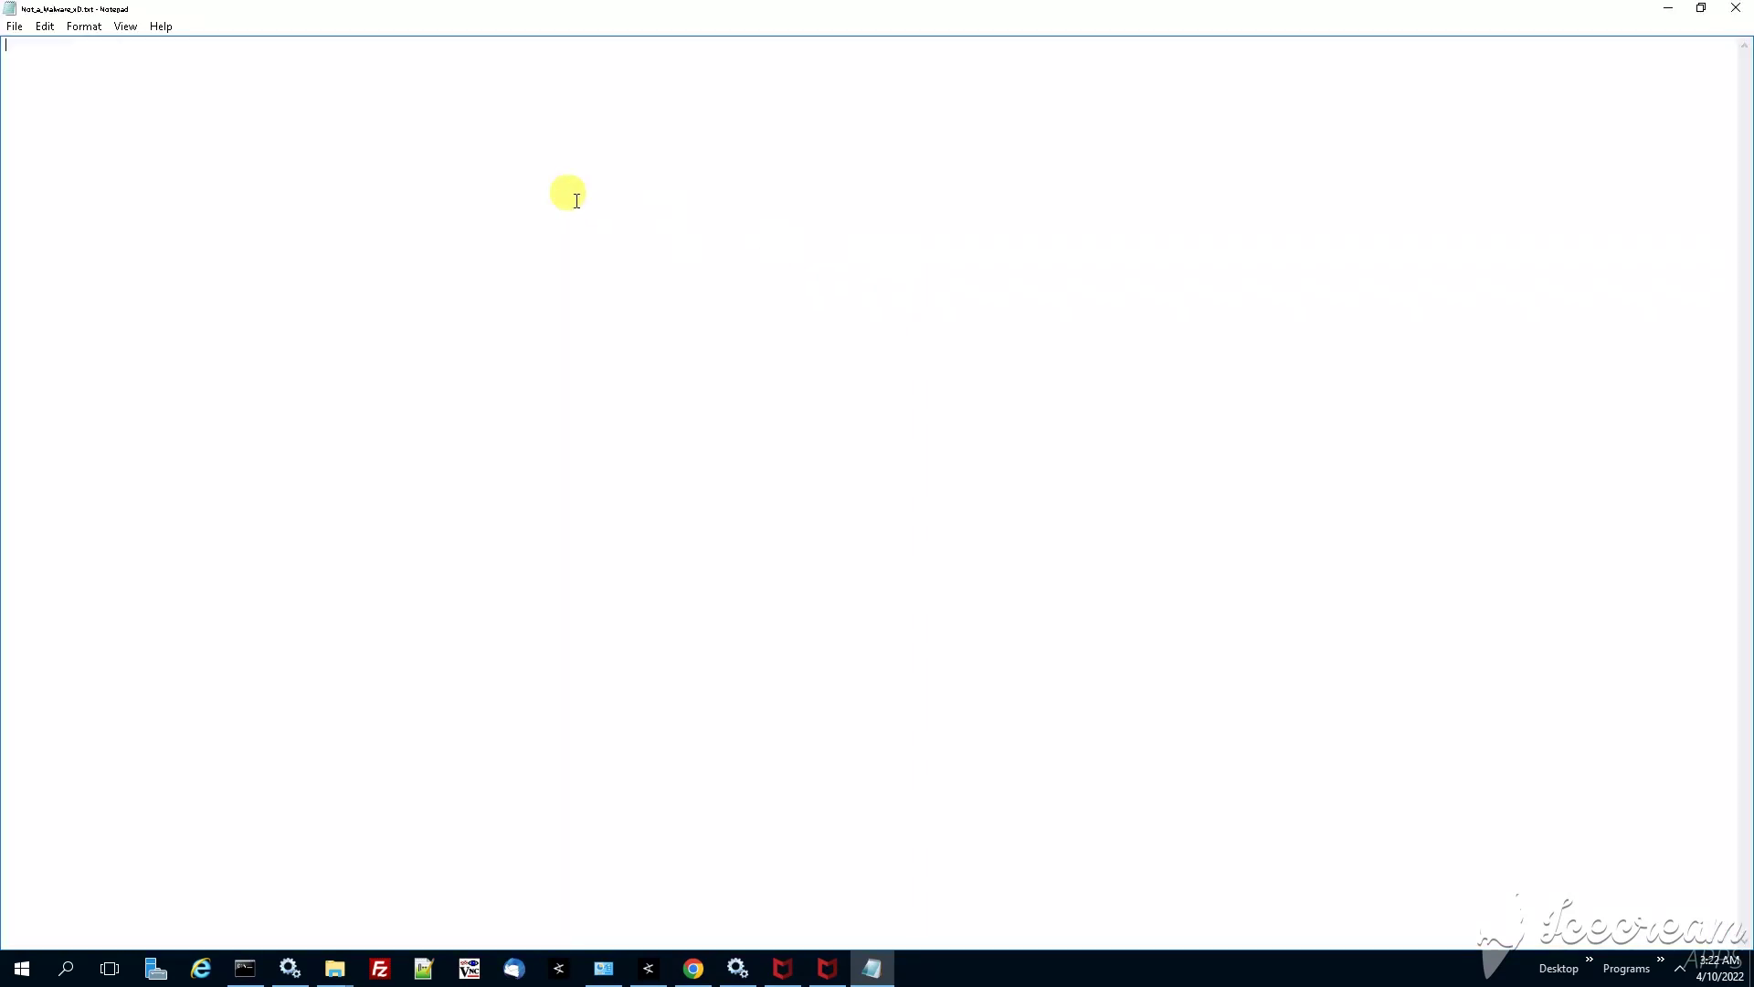
{"action": "right_click", "coordinate": [131, 92]}
{"action": "left_click", "coordinate": [266, 171]}
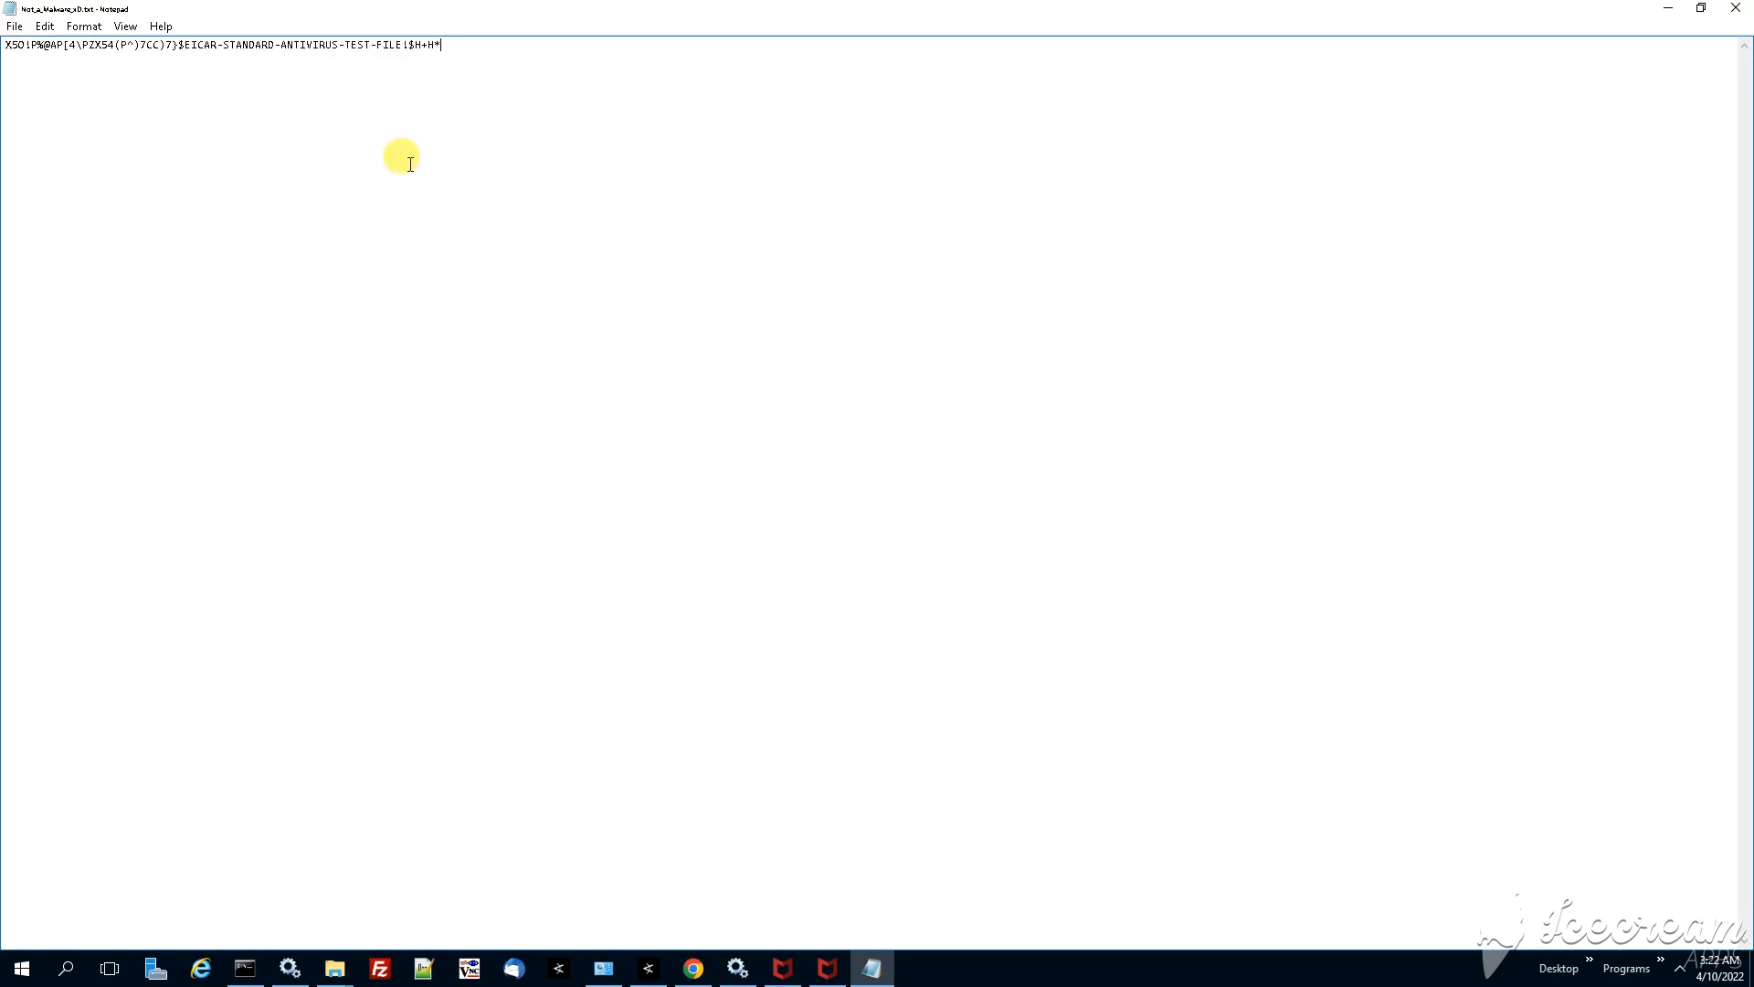
- Save the file via File > Save and close Notepad
{"action": "left_click", "coordinate": [14, 31]}
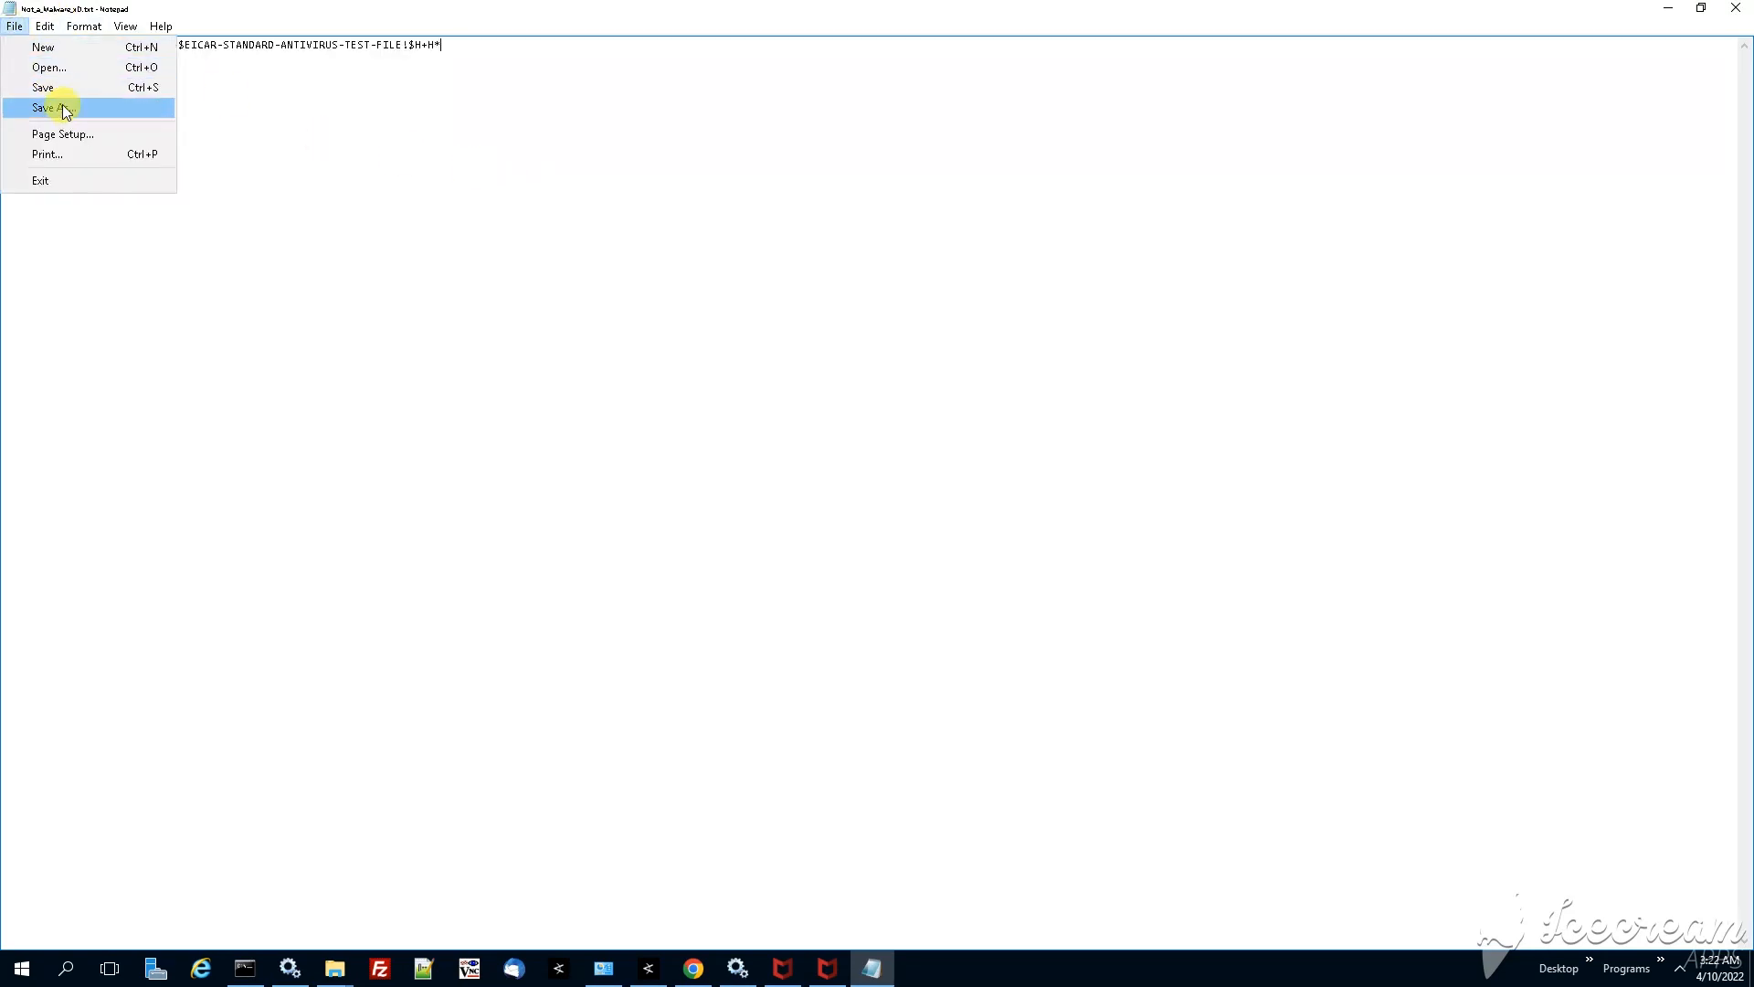
{"action": "left_click", "coordinate": [65, 91]}
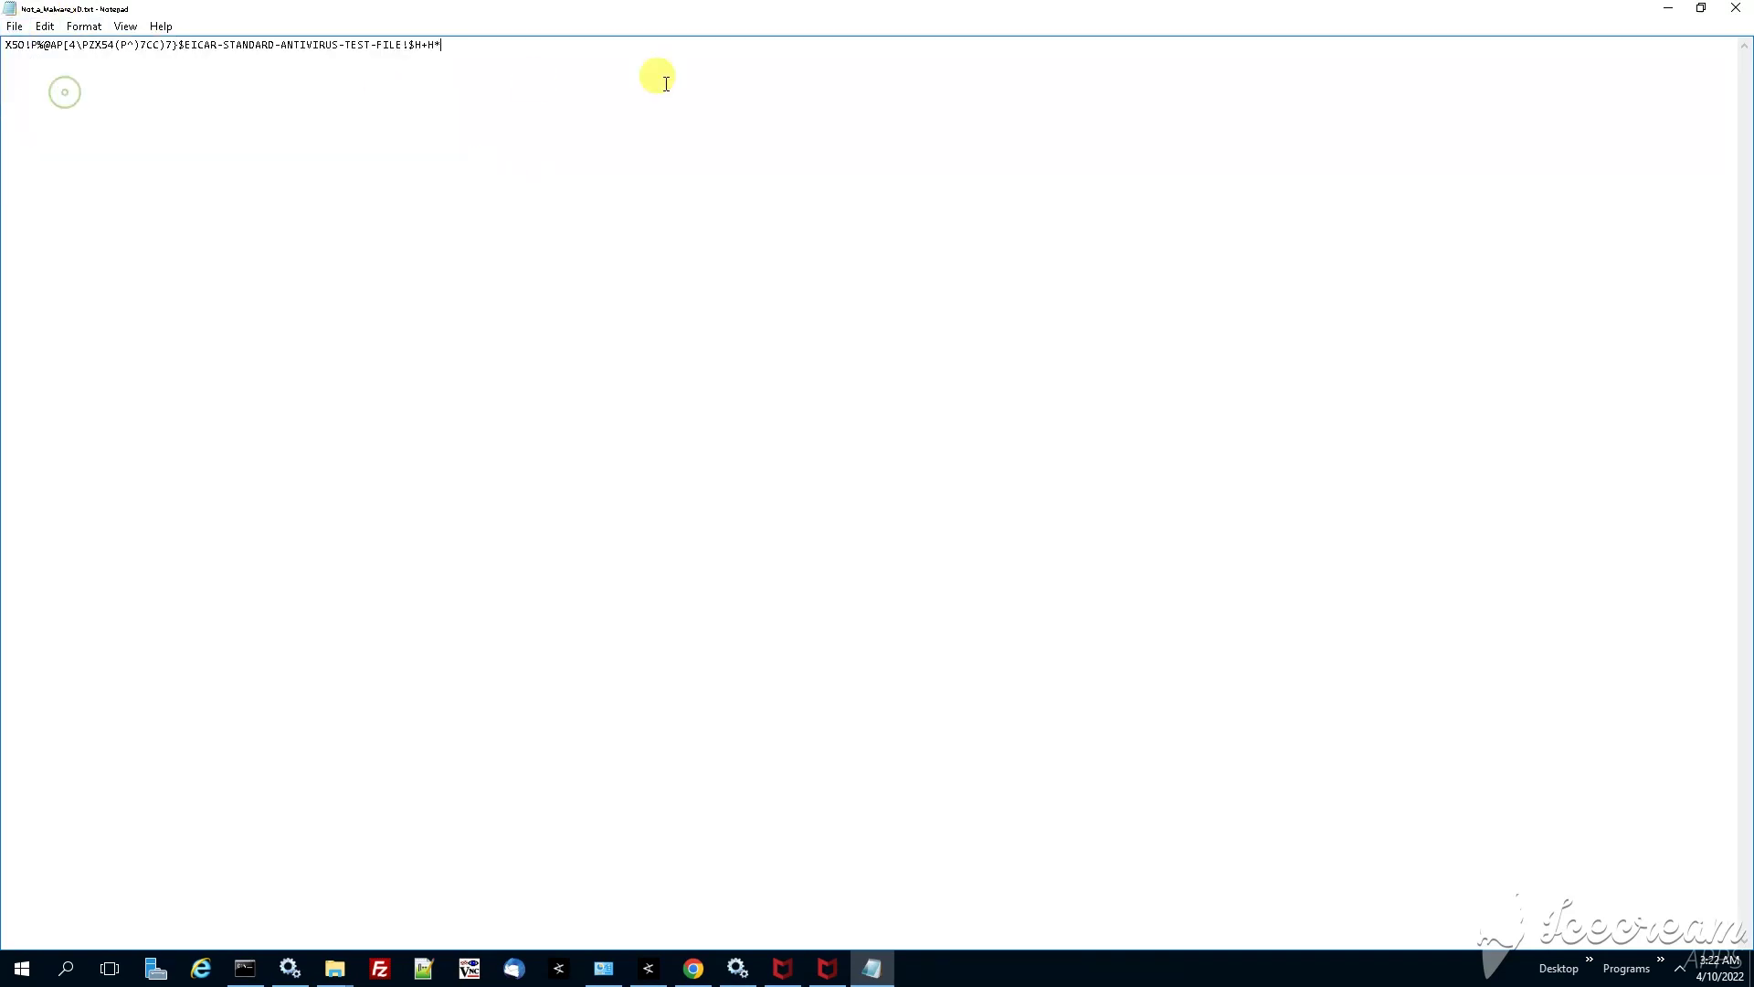
{"action": "left_click", "coordinate": [1738, 12]}
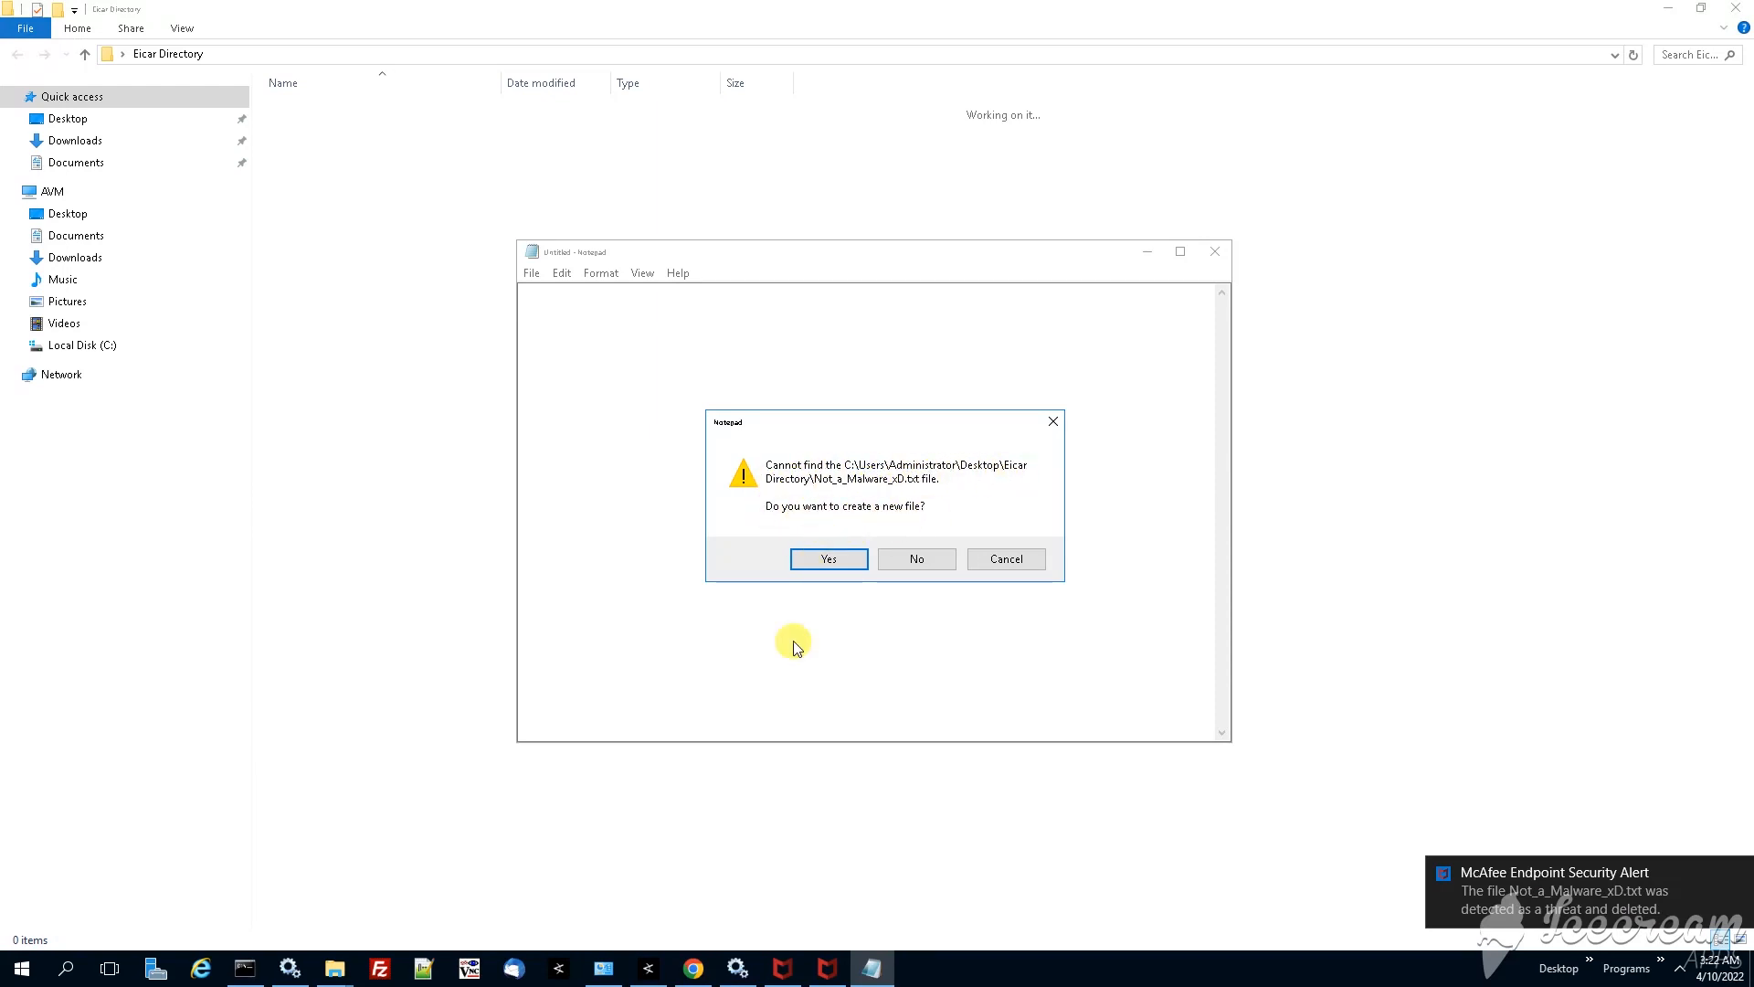
- Accept recreating the missing file, put Notepad away and select the EICAR detection in On-Access Scan
{"action": "left_click", "coordinate": [827, 554]}
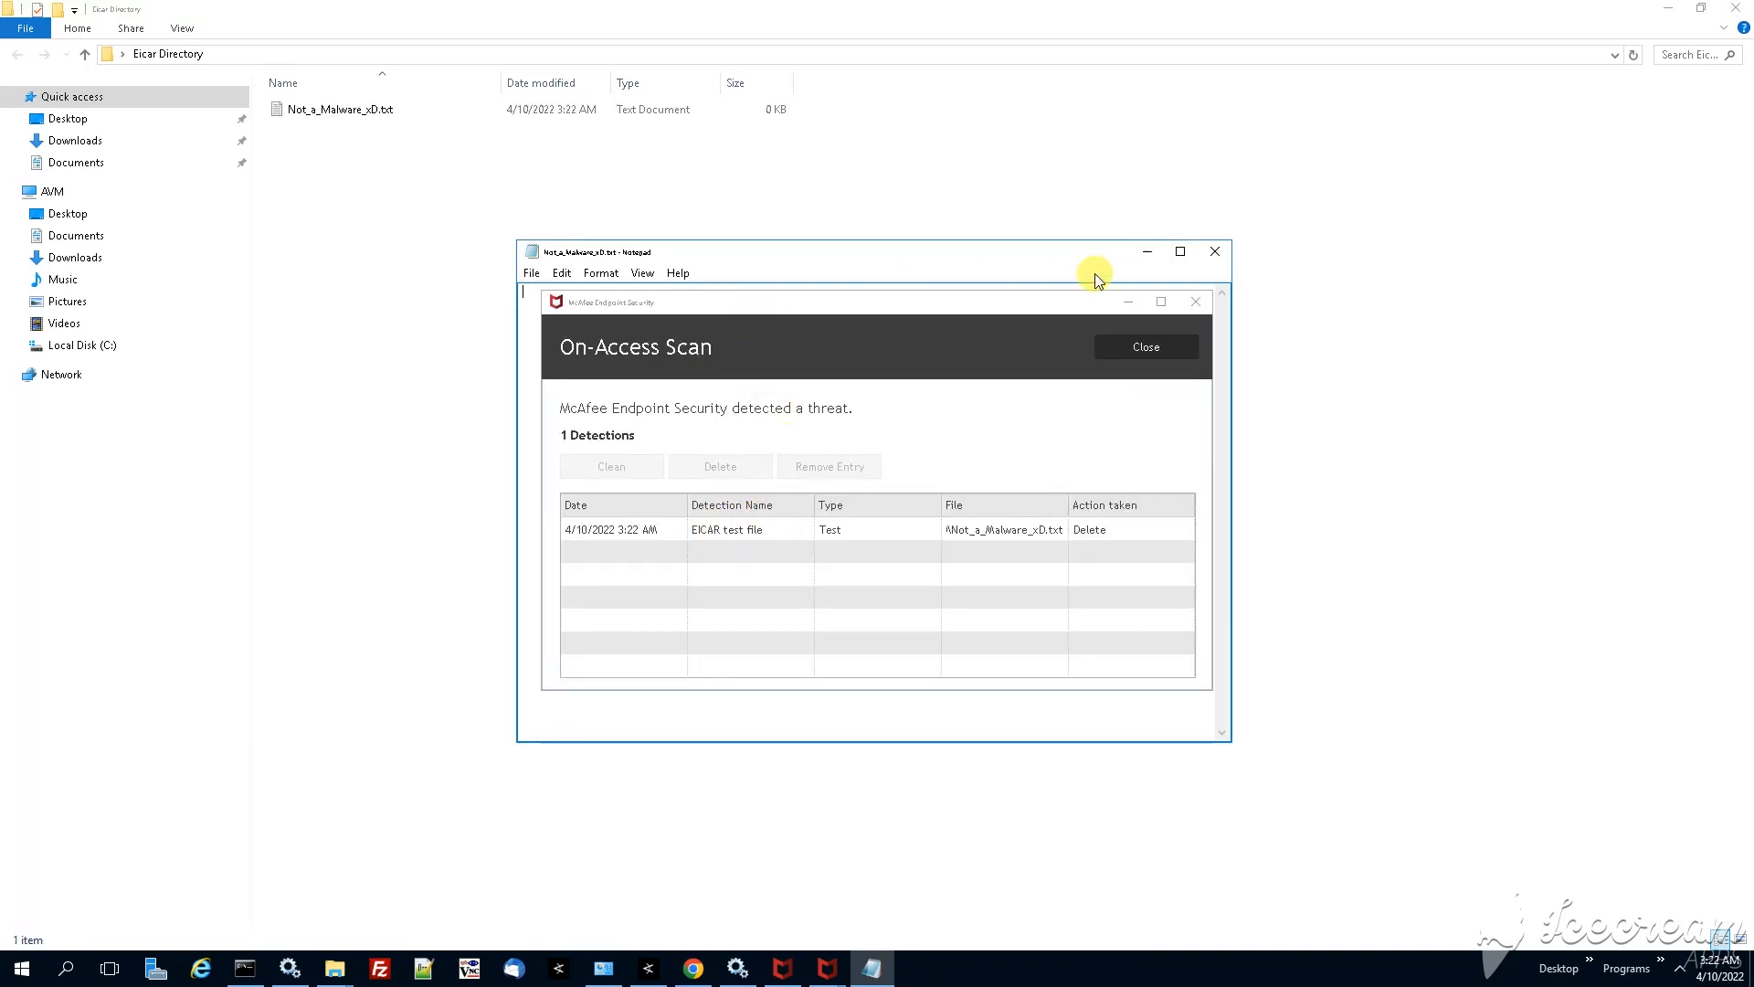
{"action": "left_click", "coordinate": [1149, 252]}
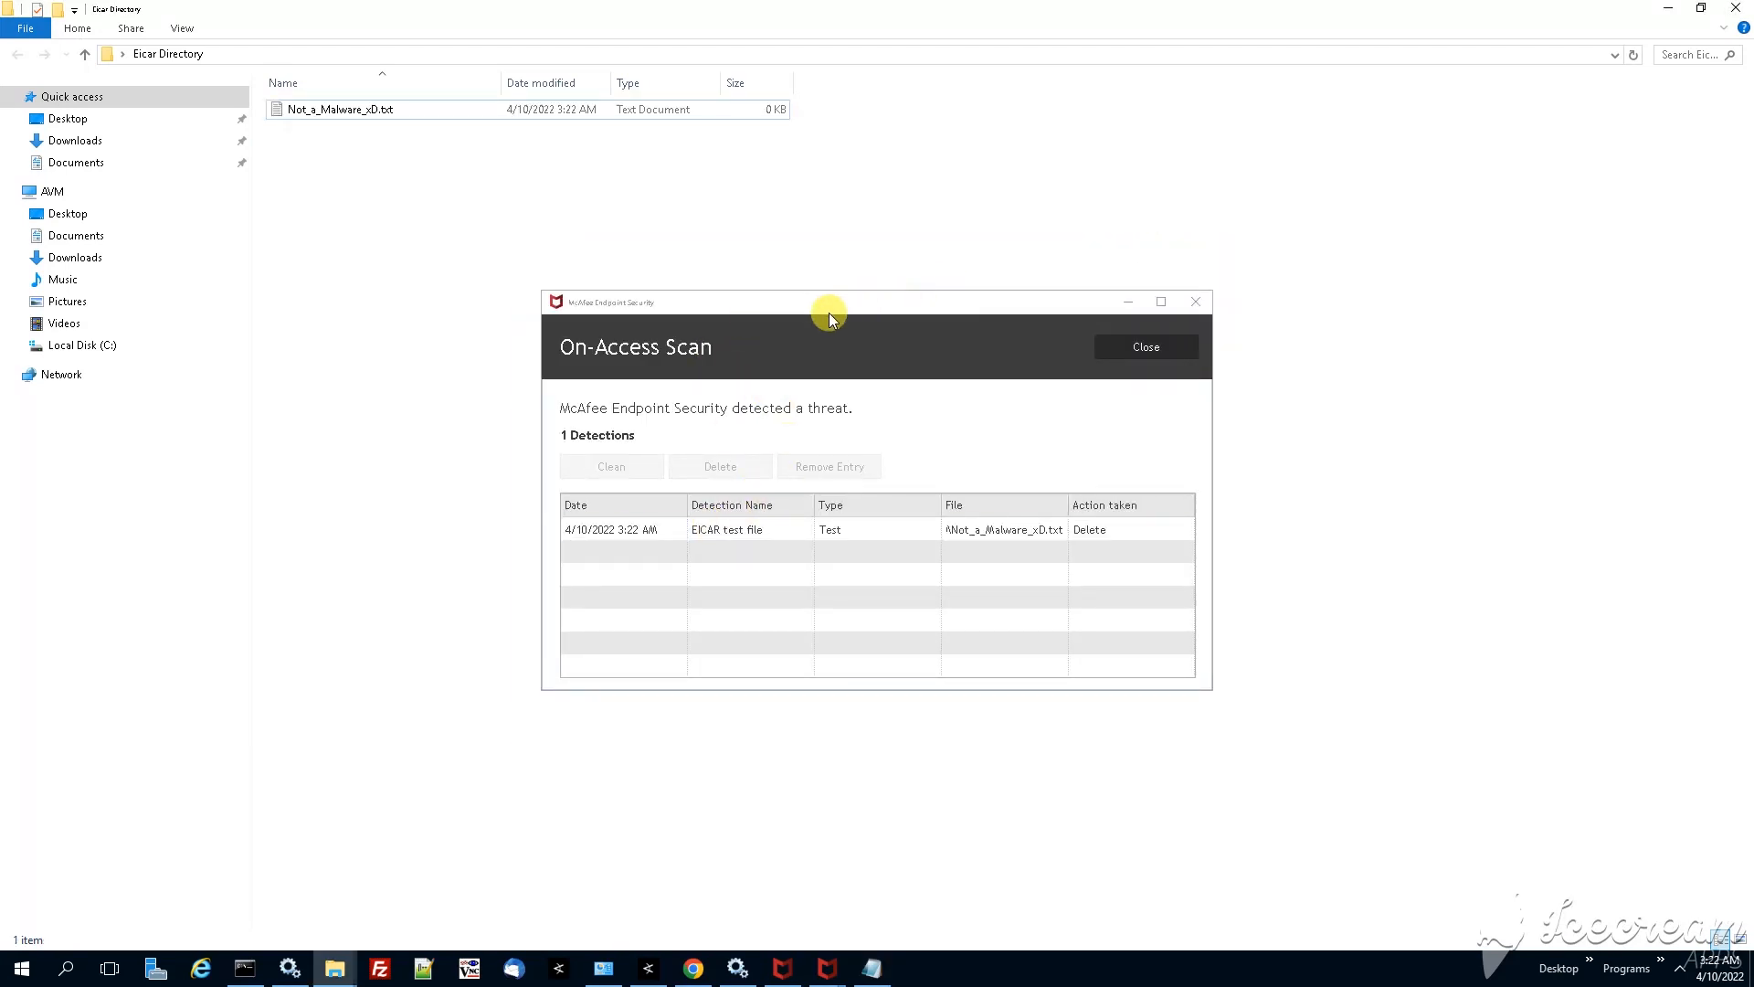
{"action": "left_click", "coordinate": [601, 463]}
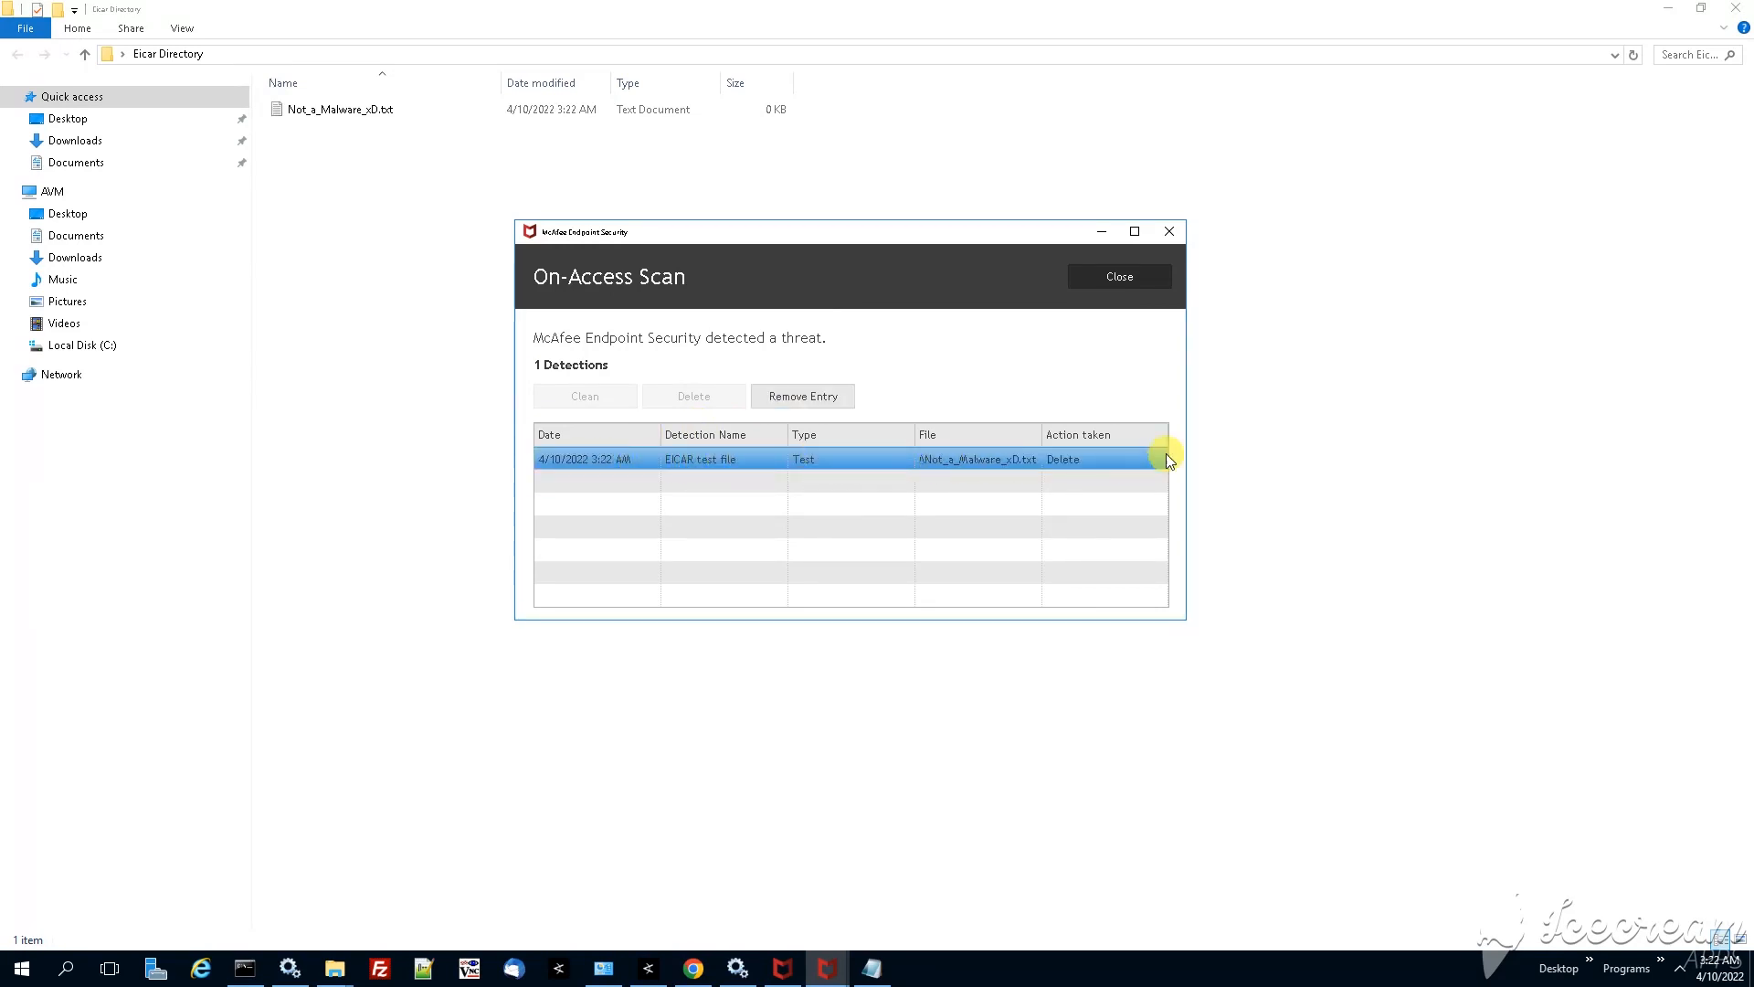
- Select the File infected event in ArcSight Console, widen the Name column and inspect its fields, noting Agent Type epo_db
{"action": "left_click", "coordinate": [650, 968]}
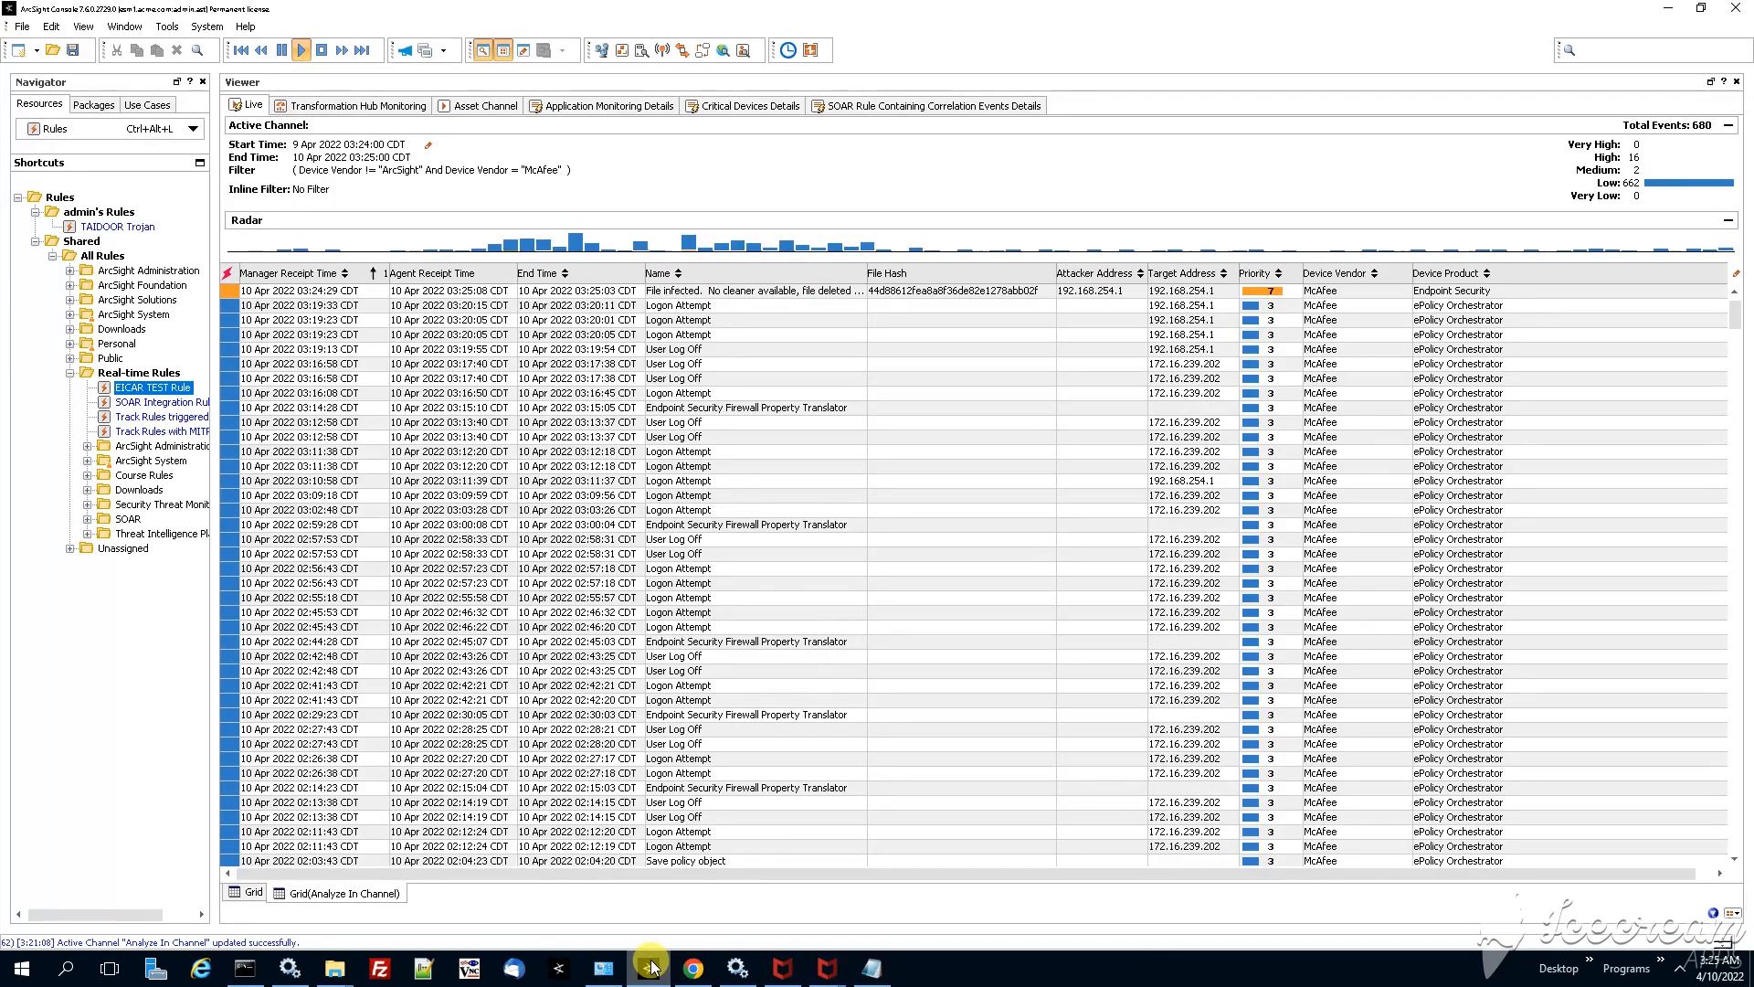
{"action": "left_click", "coordinate": [589, 292]}
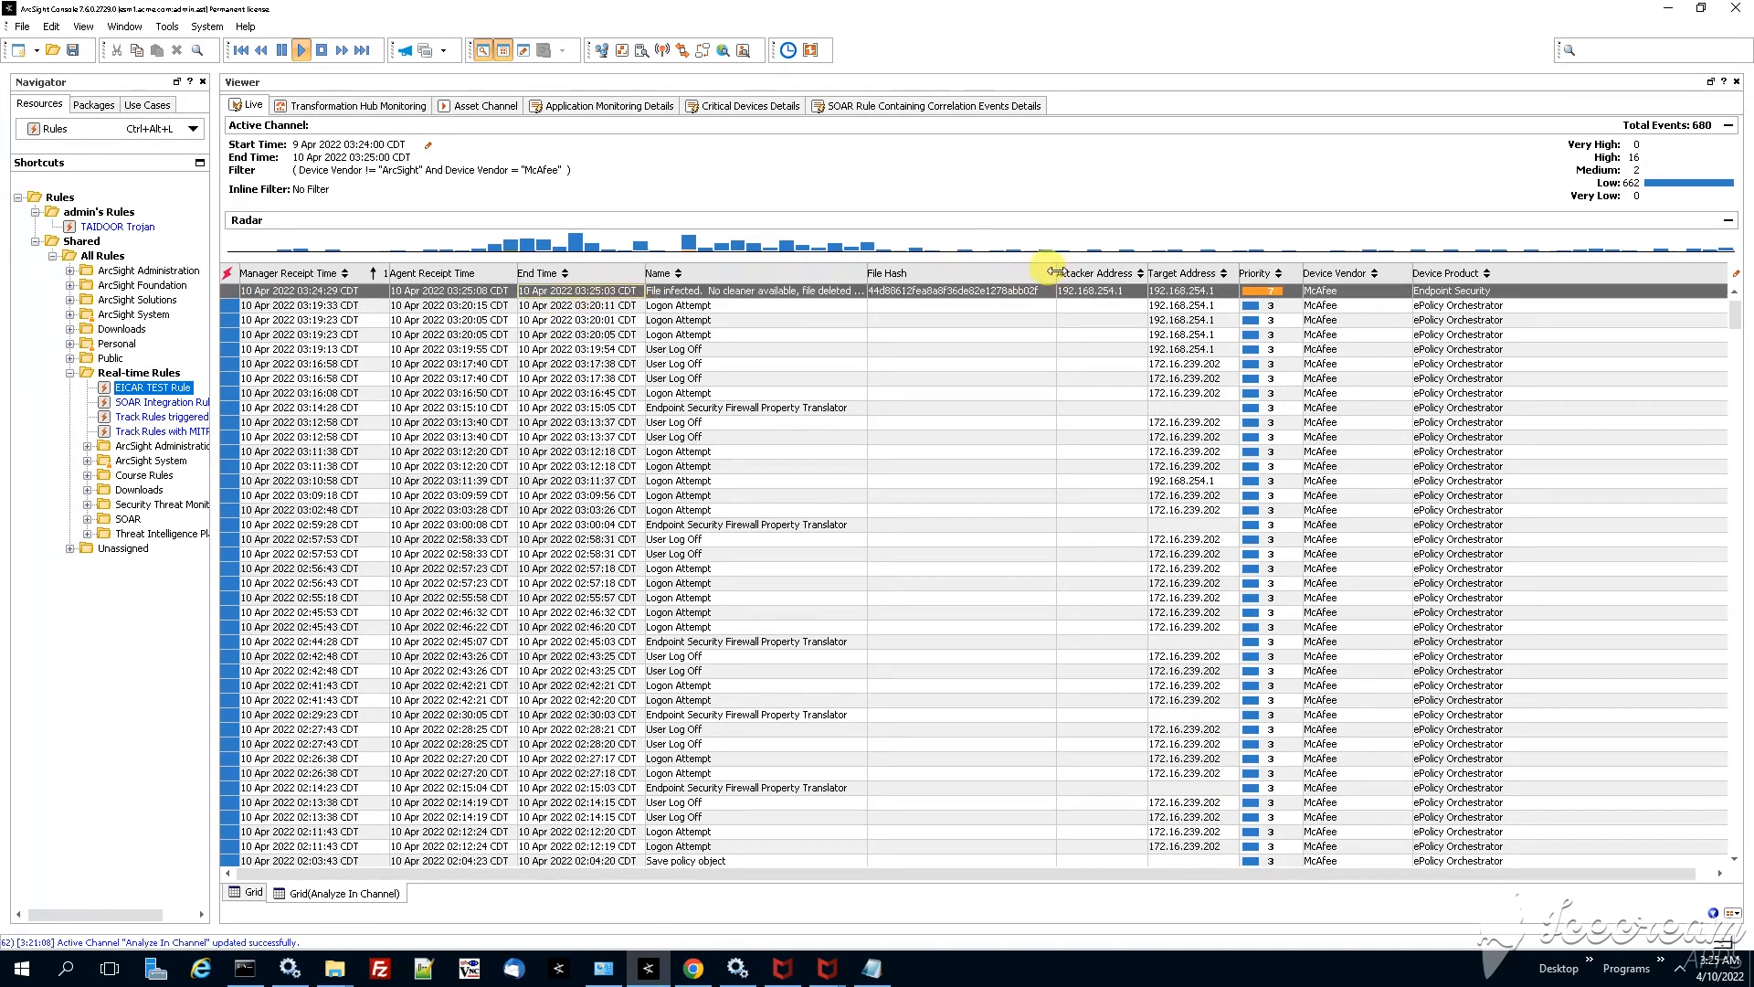
{"action": "left_click_drag", "start_coordinate": [1056, 272], "coordinate": [1081, 277]}
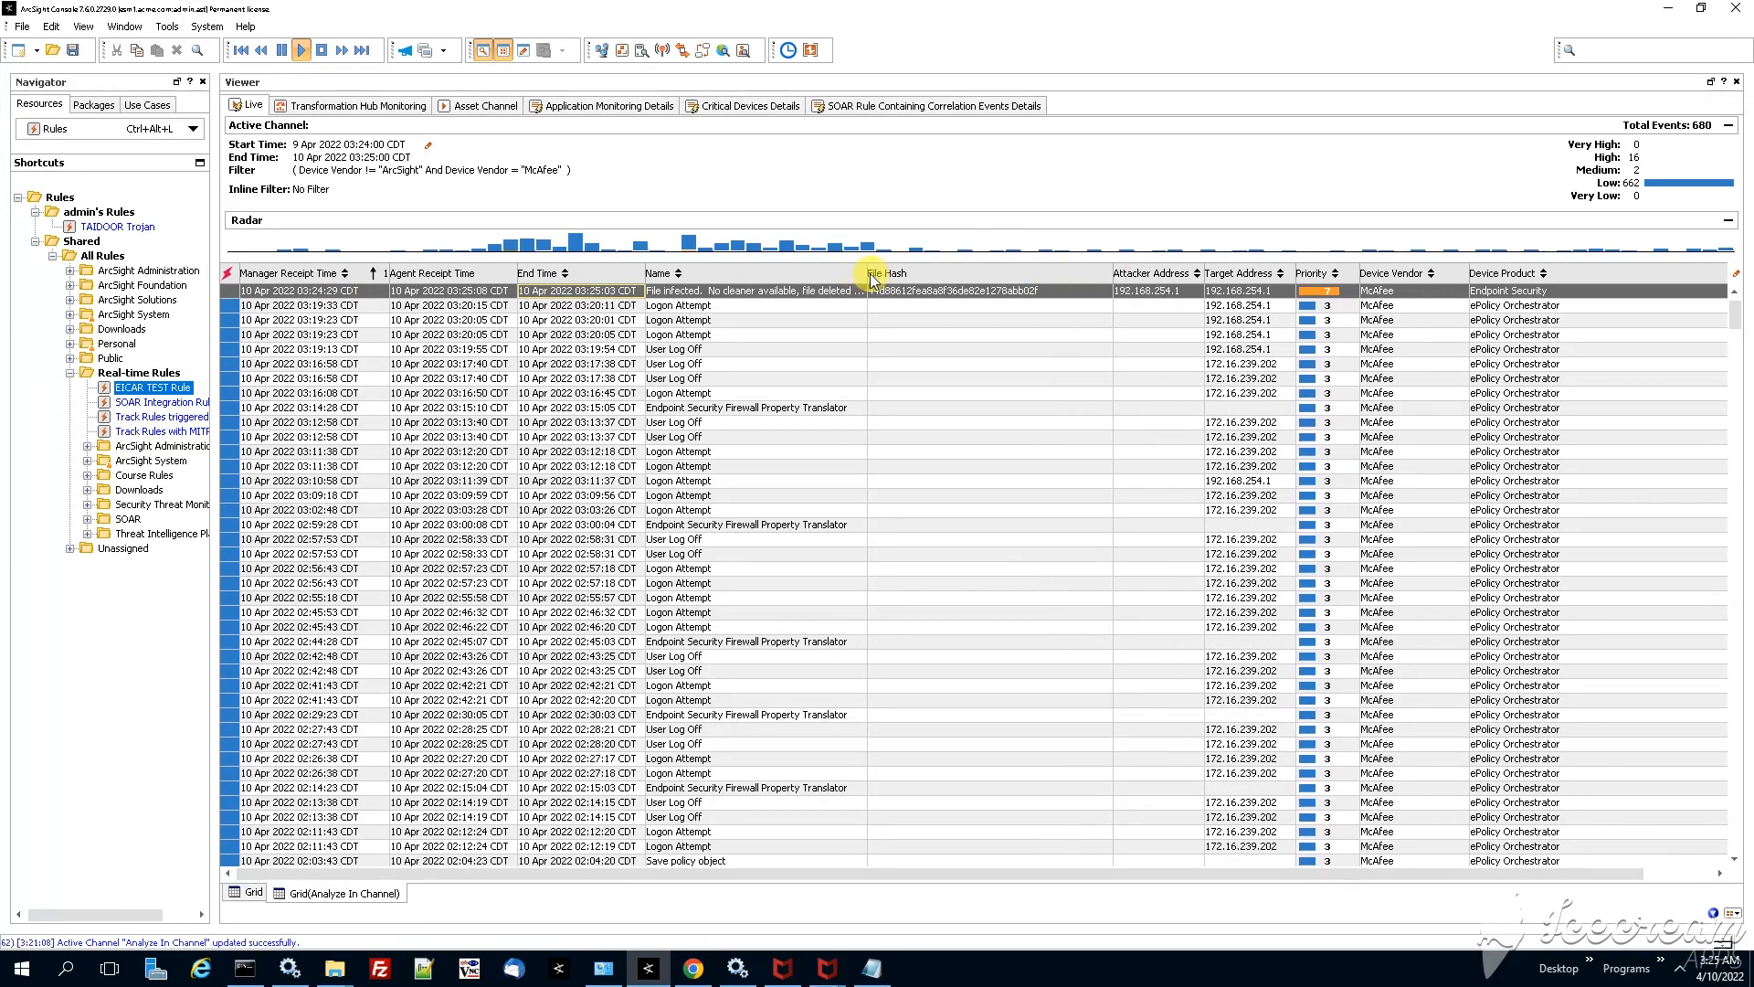
{"action": "left_click_drag", "start_coordinate": [867, 271], "coordinate": [955, 274]}
{"action": "left_click", "coordinate": [898, 288]}
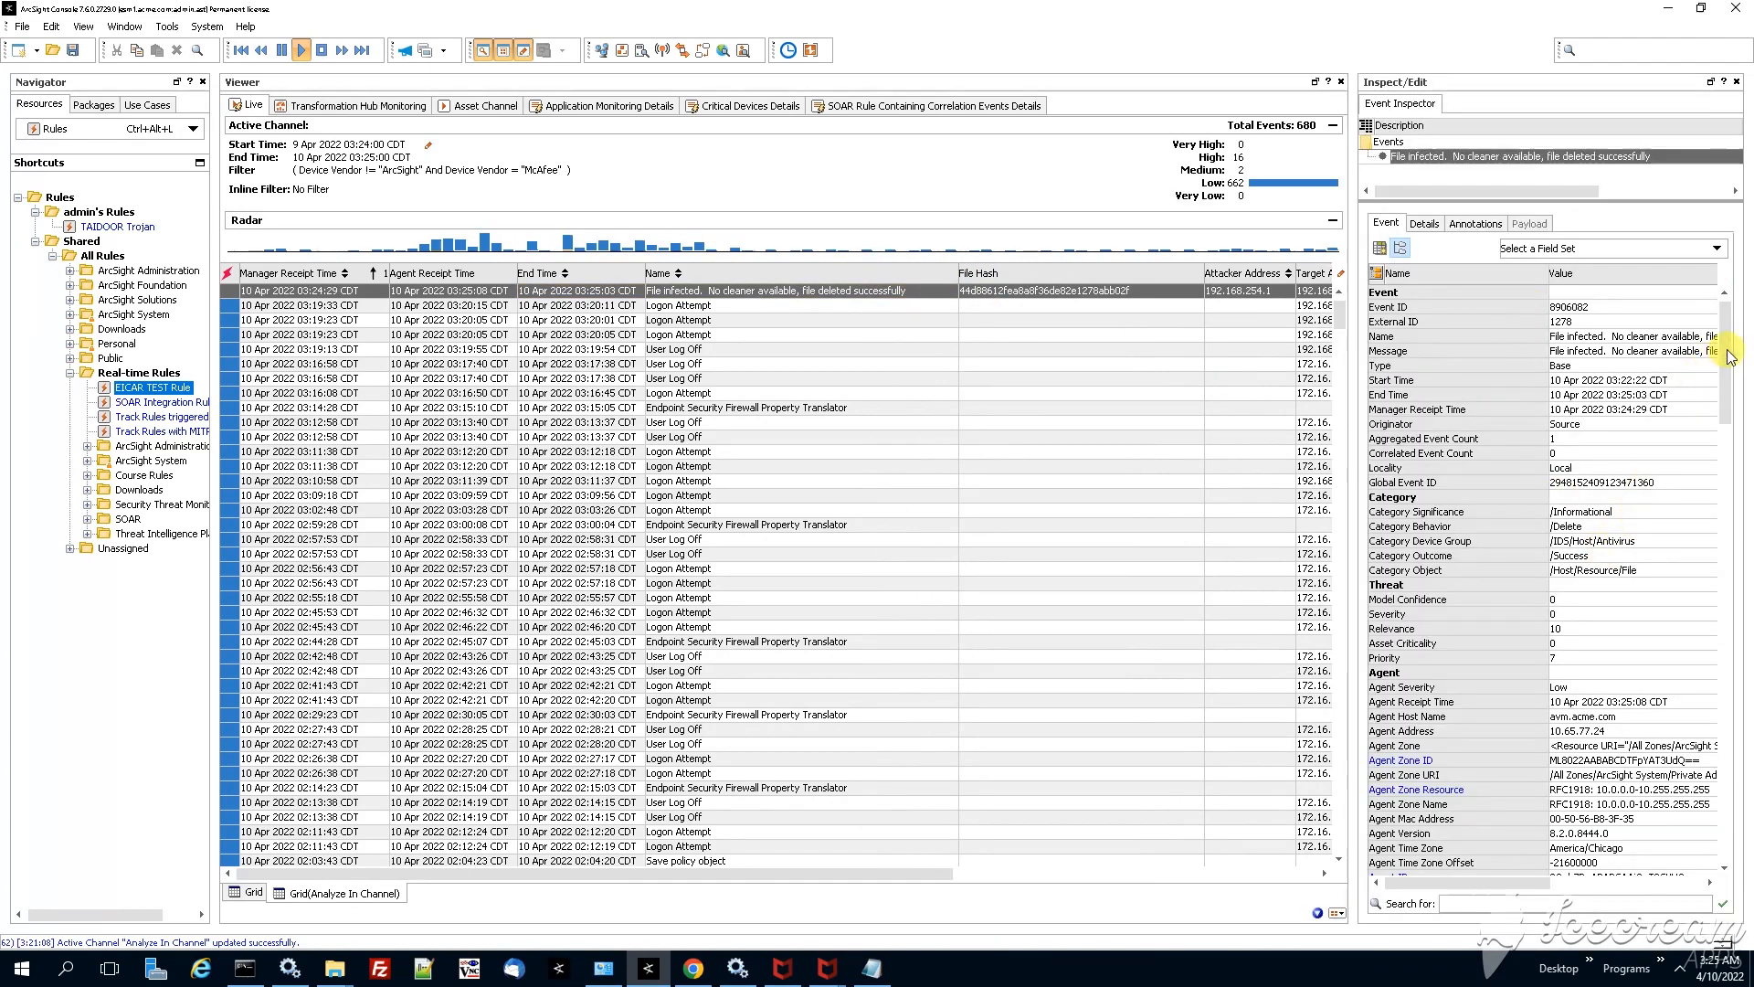
{"action": "left_click_drag", "start_coordinate": [1729, 355], "coordinate": [1741, 433]}
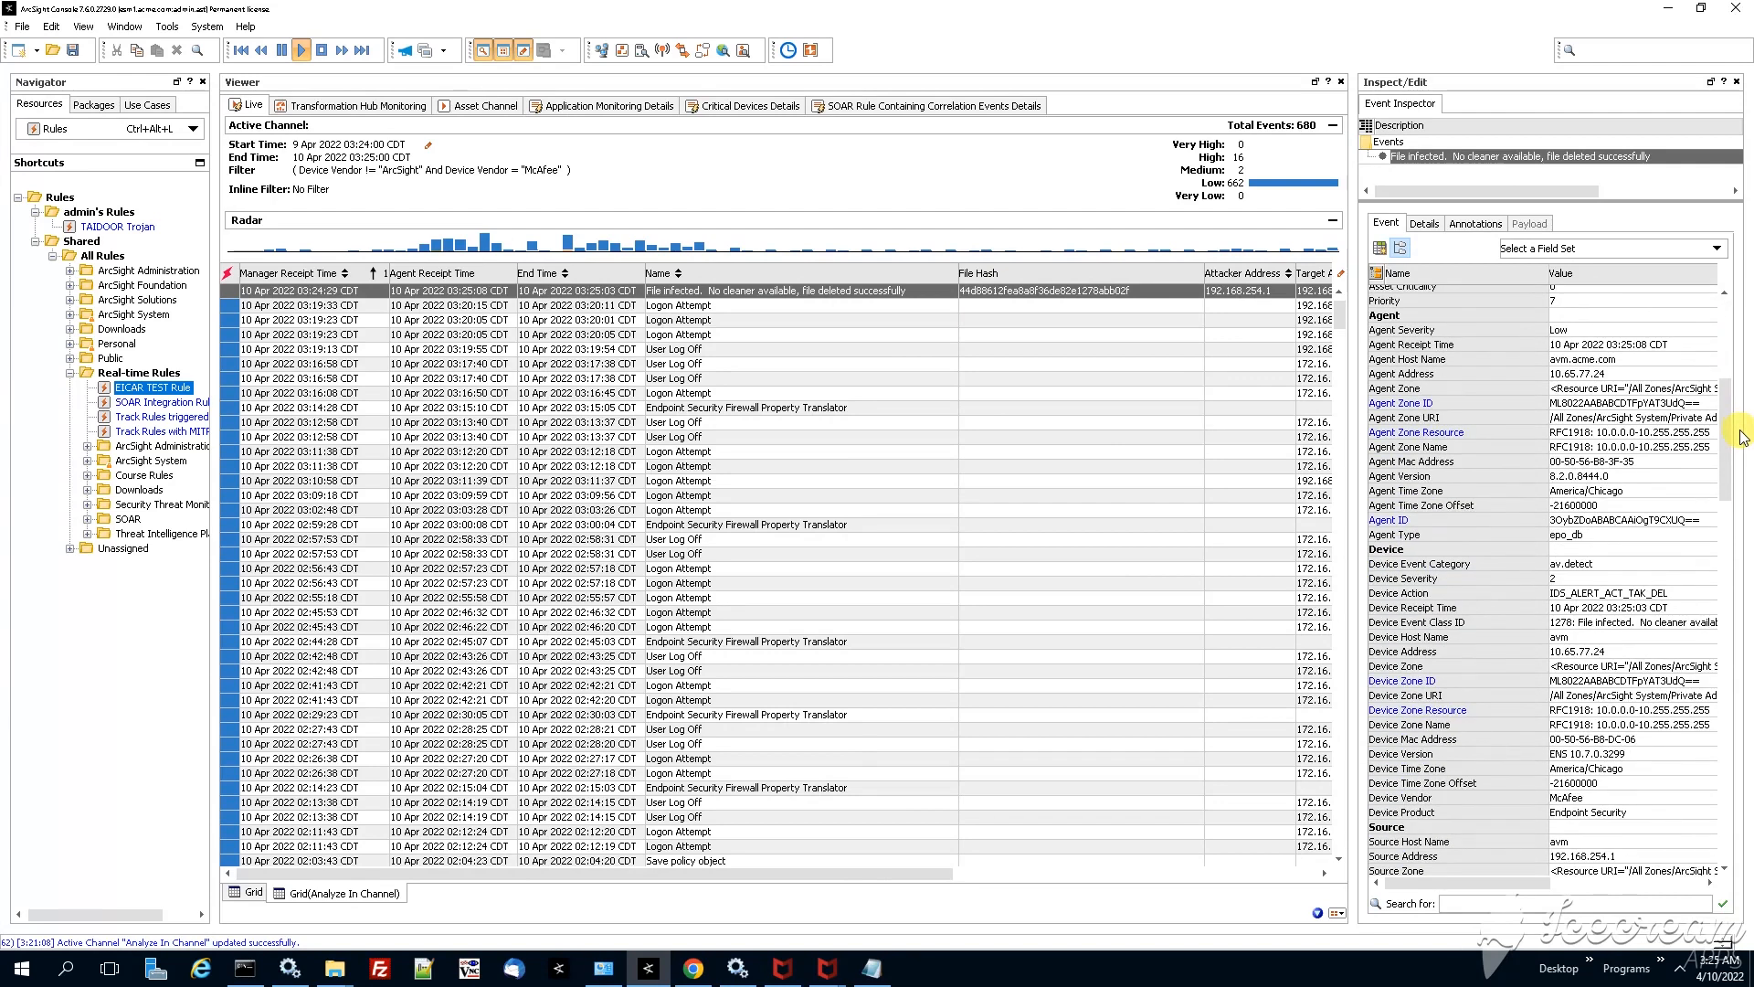
{"action": "scroll", "coordinate": [1634, 476], "scroll_direction": "down", "scroll_amount": 1}
{"action": "left_click", "coordinate": [1576, 486]}
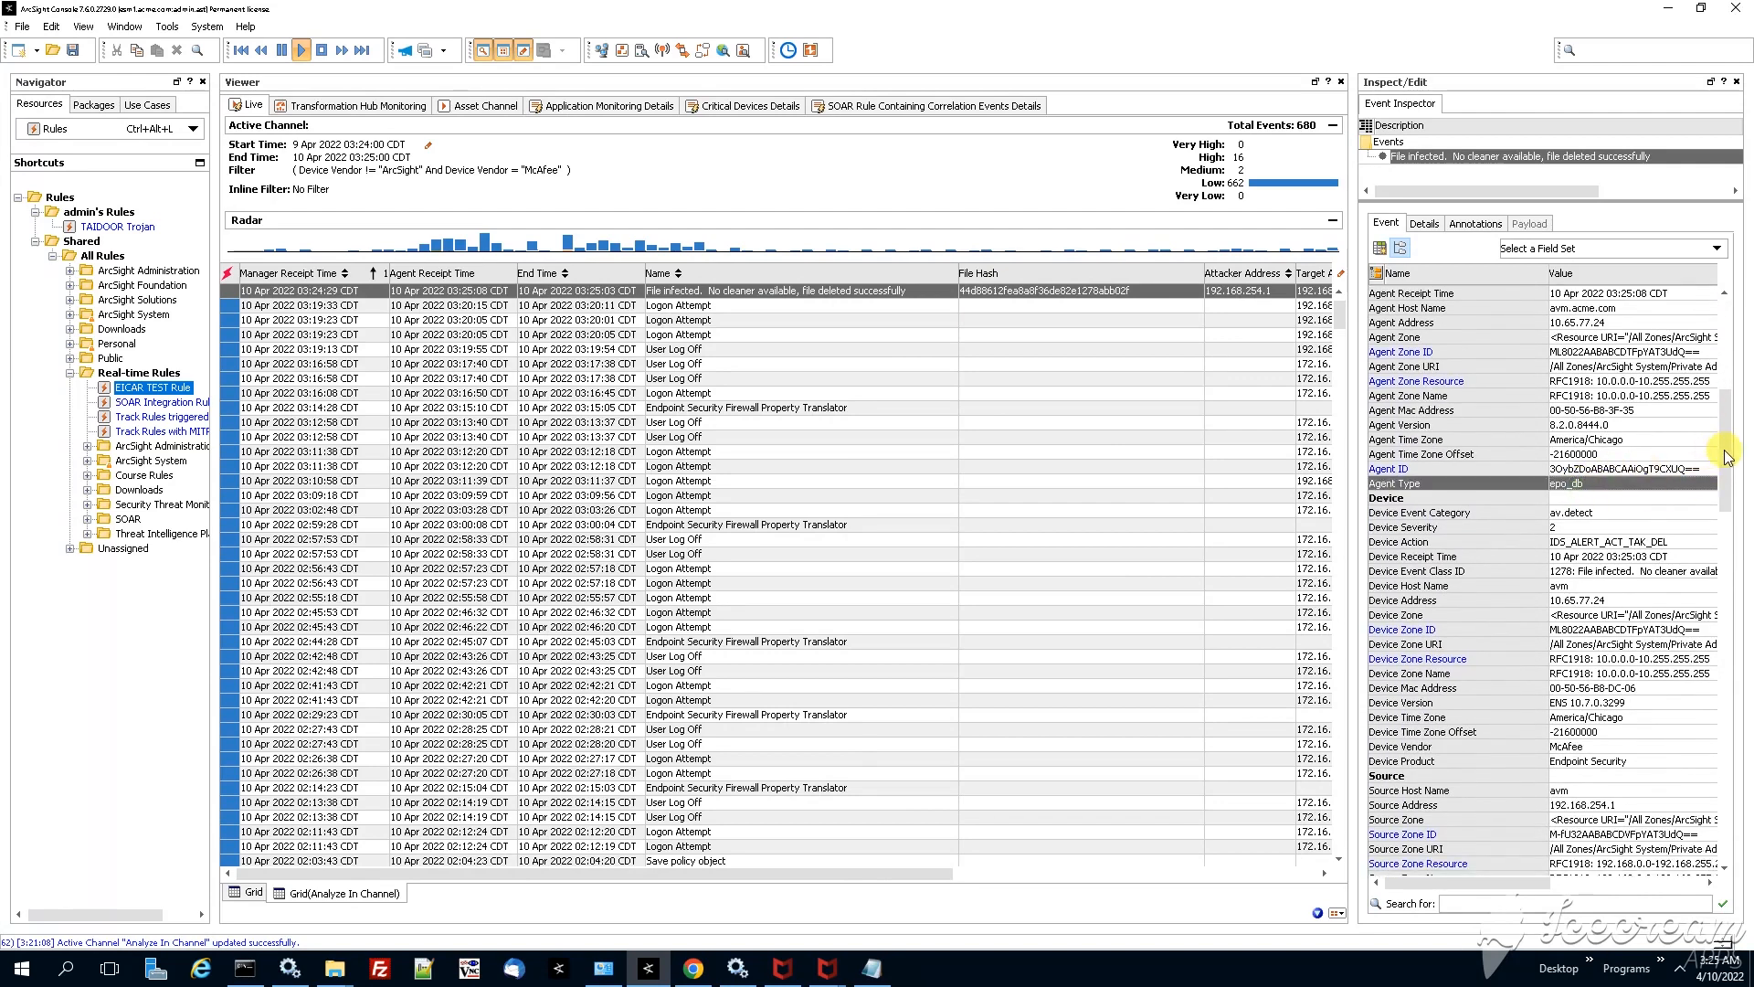
{"action": "left_click_drag", "start_coordinate": [1729, 467], "coordinate": [1738, 692]}
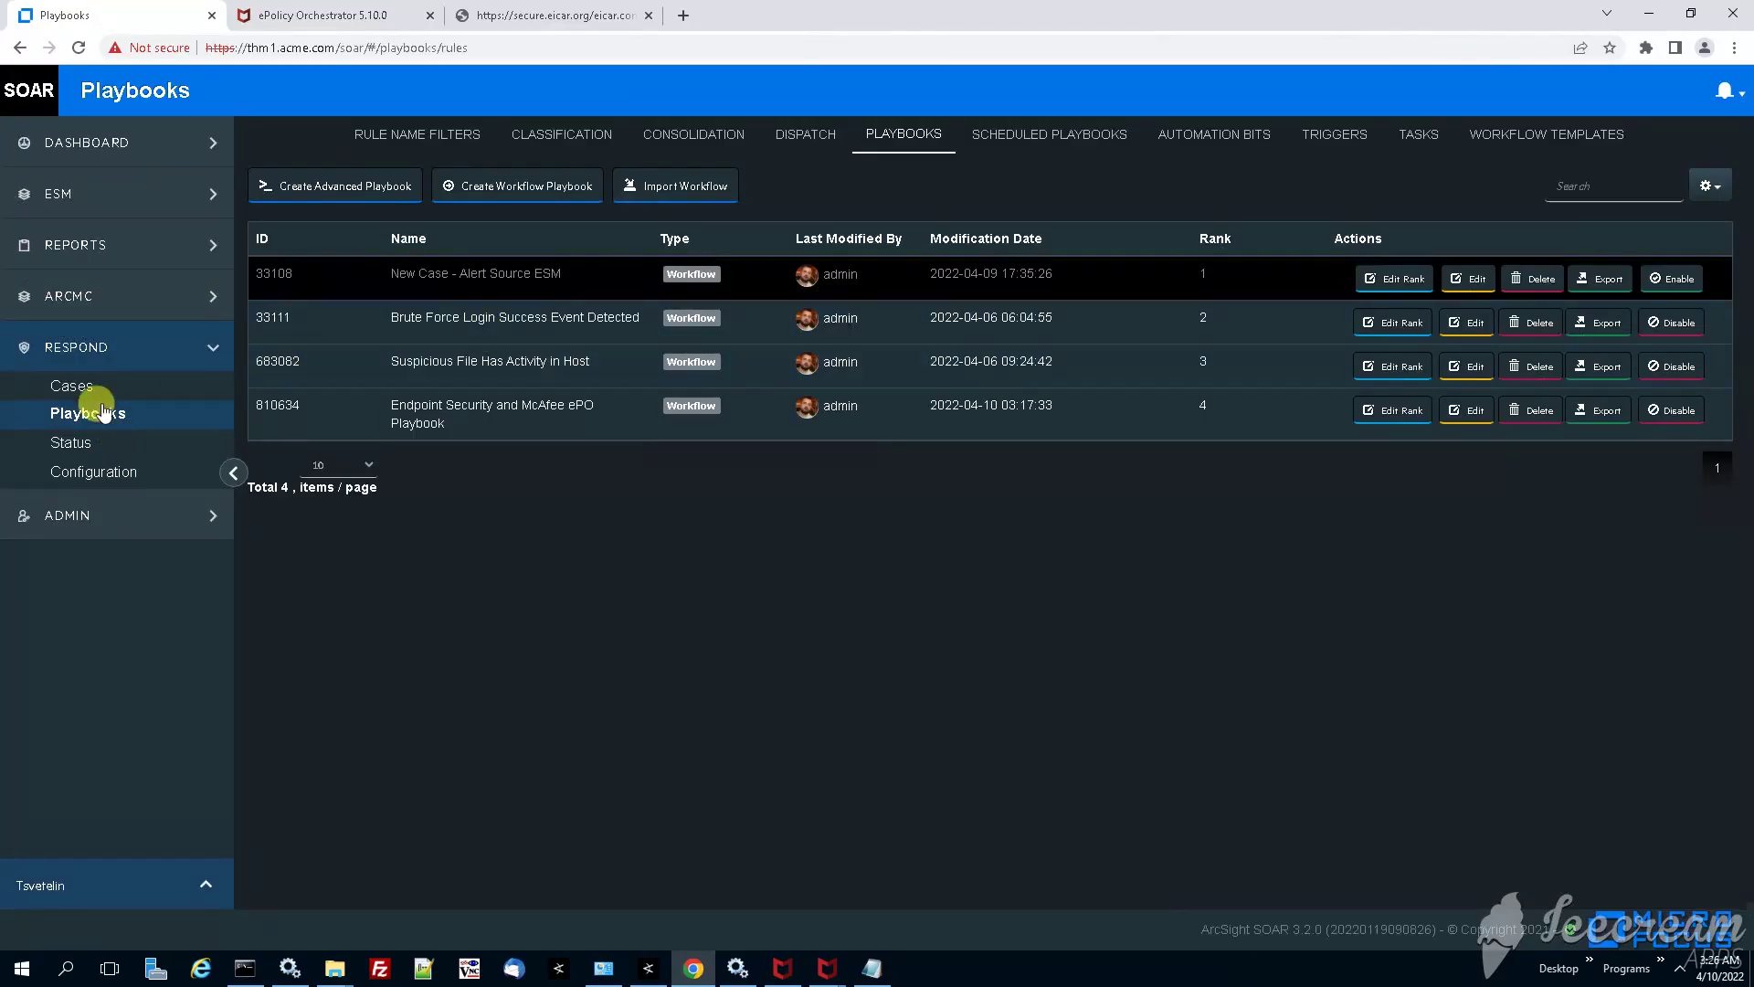
- Go to the Cases list and highlight the manual enrichment instruction in the EICAR TEST Rule case
{"action": "left_click", "coordinate": [73, 386]}
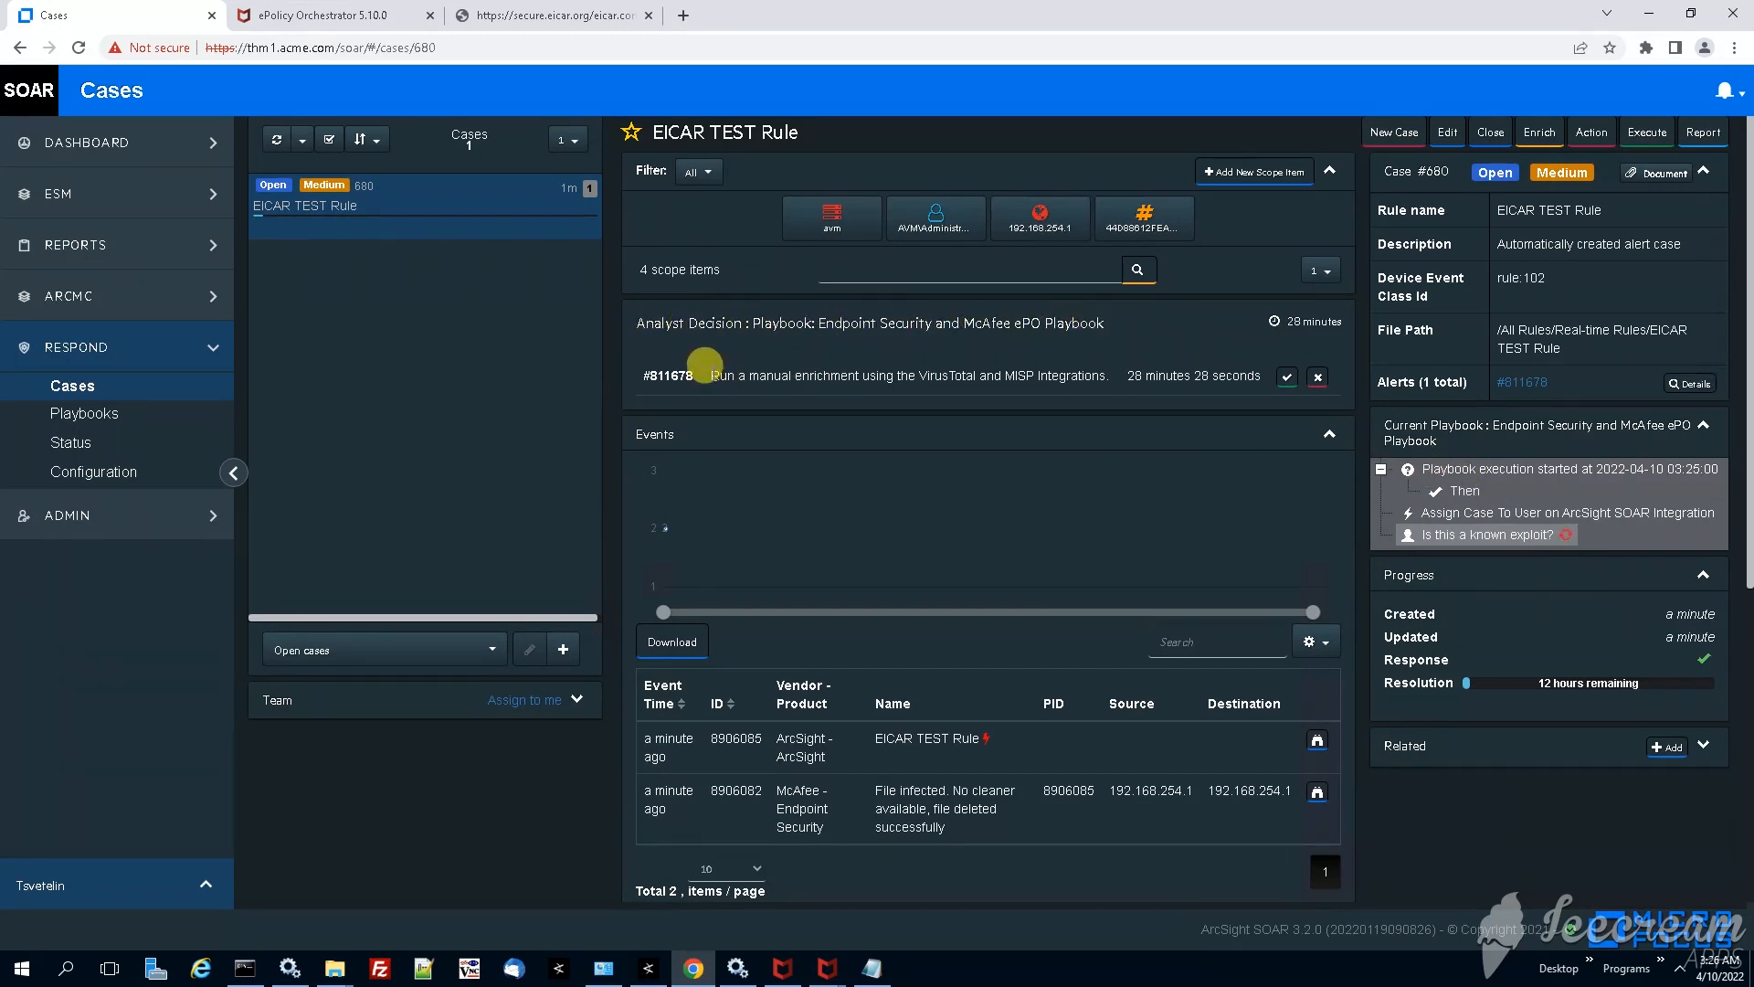
{"action": "left_click_drag", "start_coordinate": [709, 374], "coordinate": [1099, 373]}
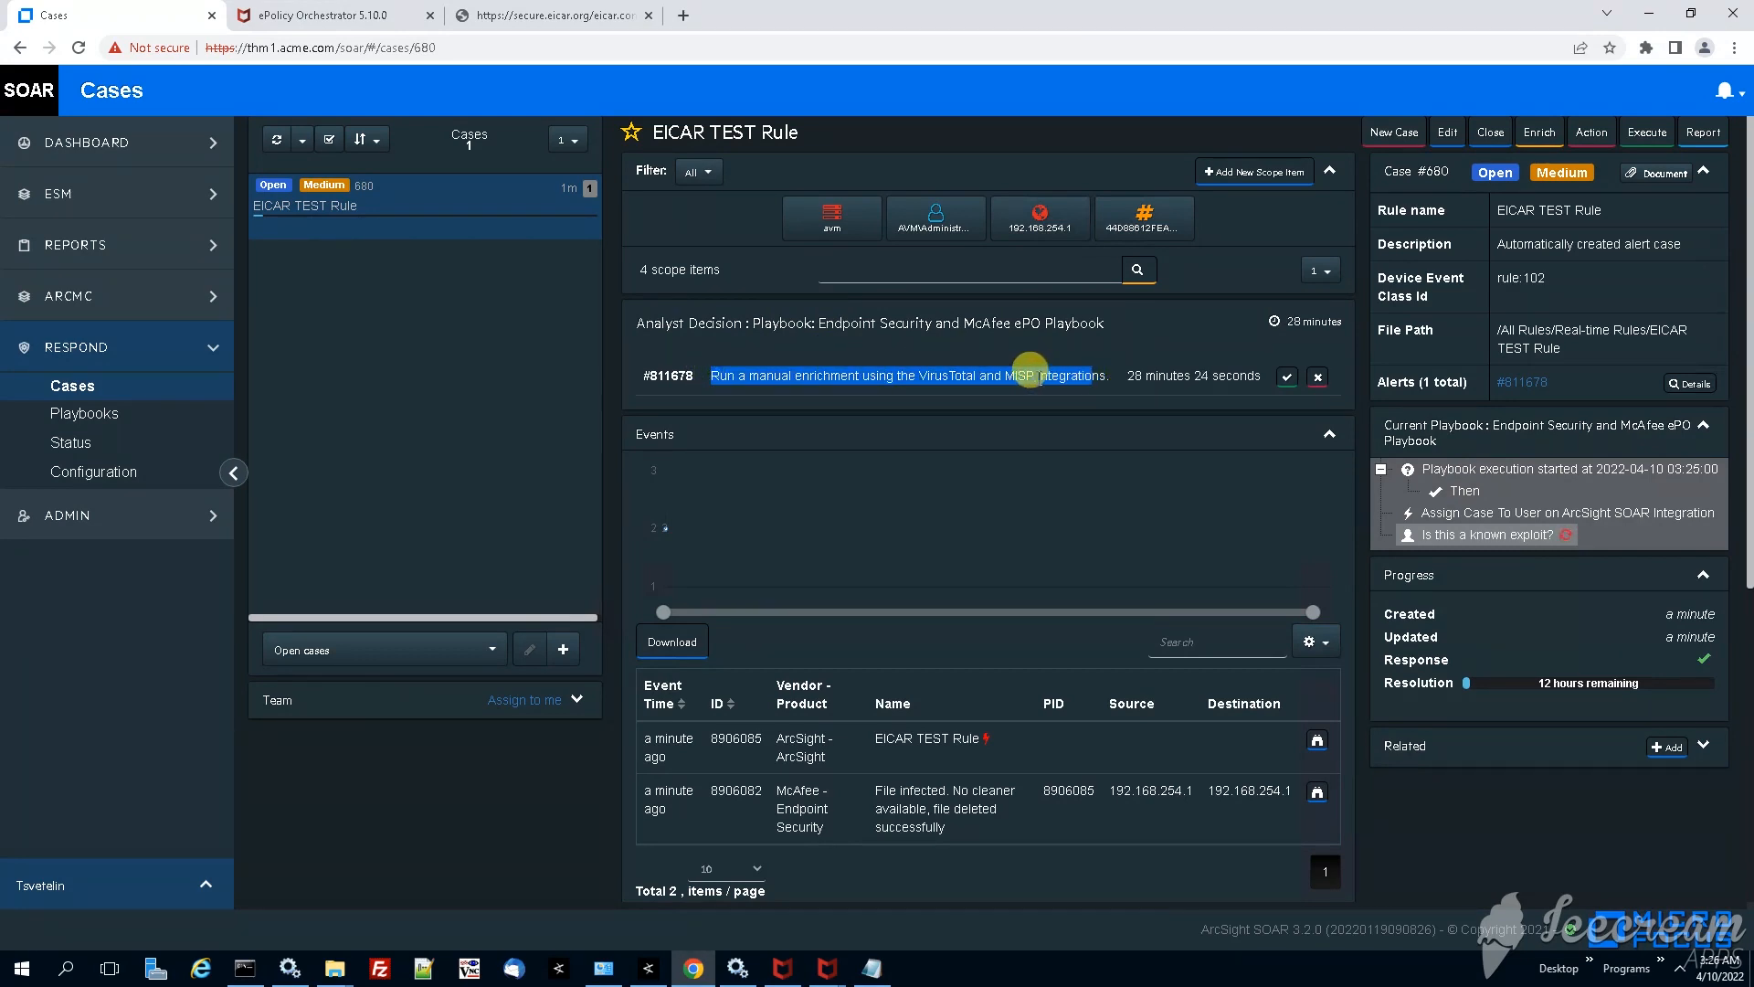
{"action": "left_click_drag", "start_coordinate": [1099, 375], "coordinate": [838, 374]}
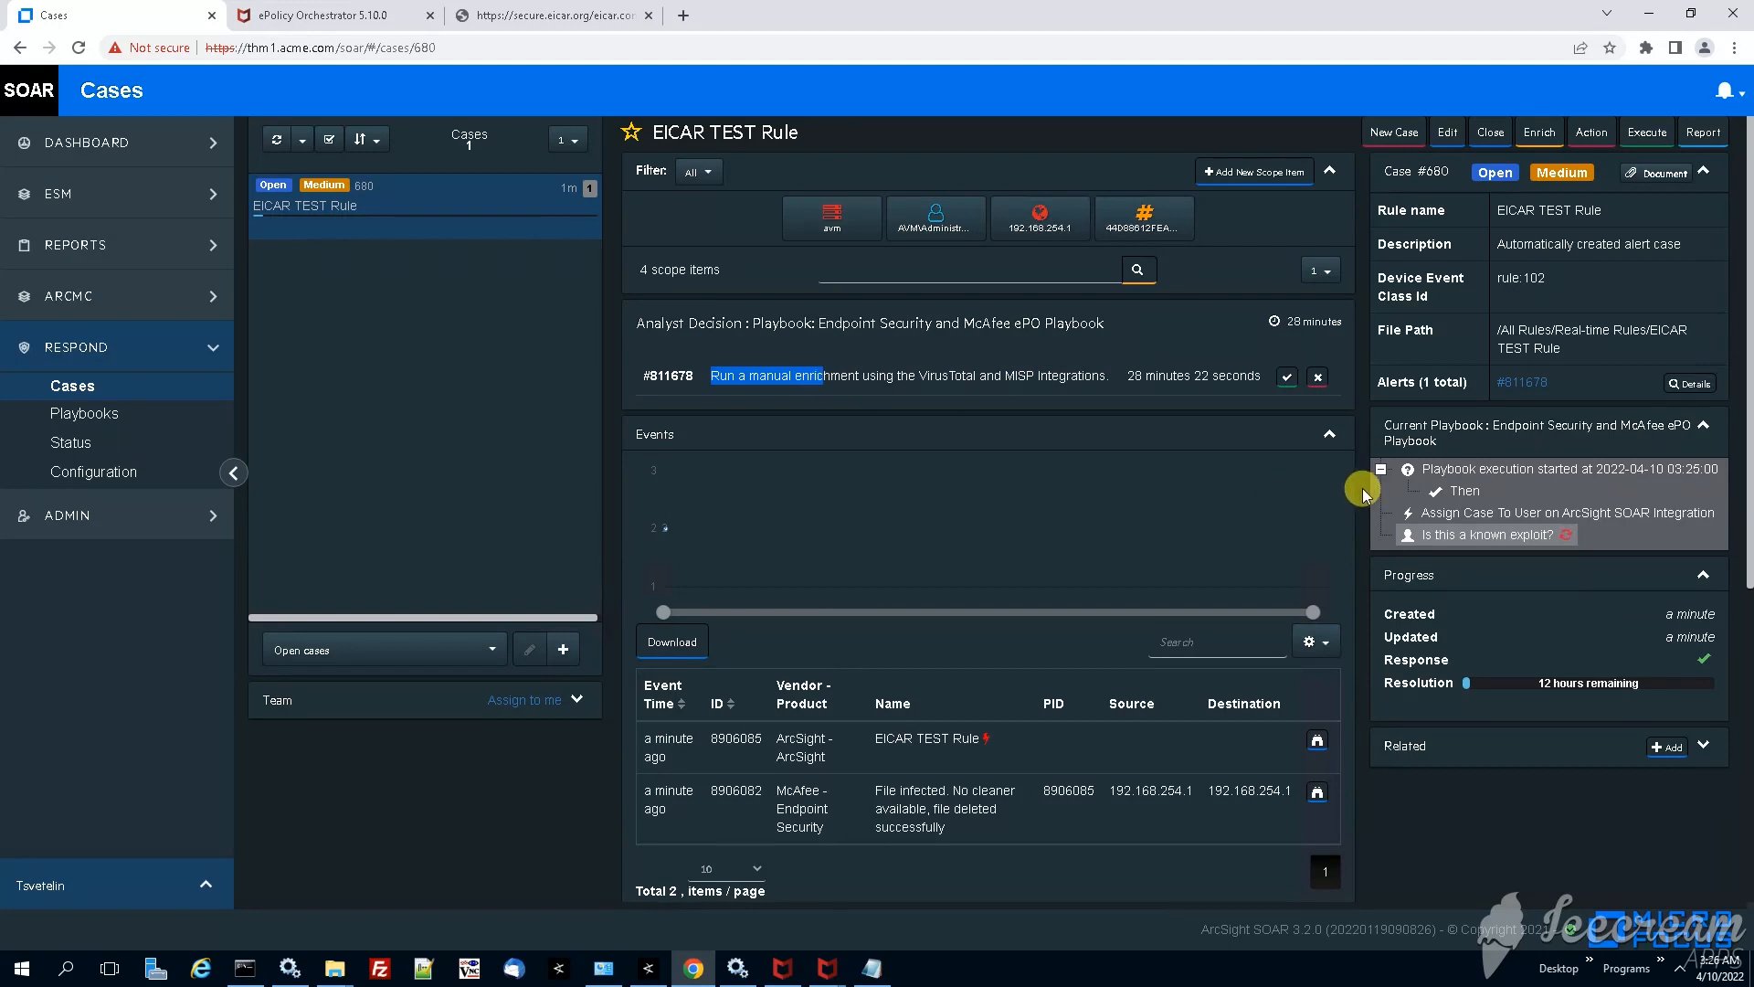
{"action": "scroll", "coordinate": [1361, 488], "scroll_direction": "down", "scroll_amount": 1}
{"action": "scroll", "coordinate": [1360, 487], "scroll_direction": "down", "scroll_amount": 1}
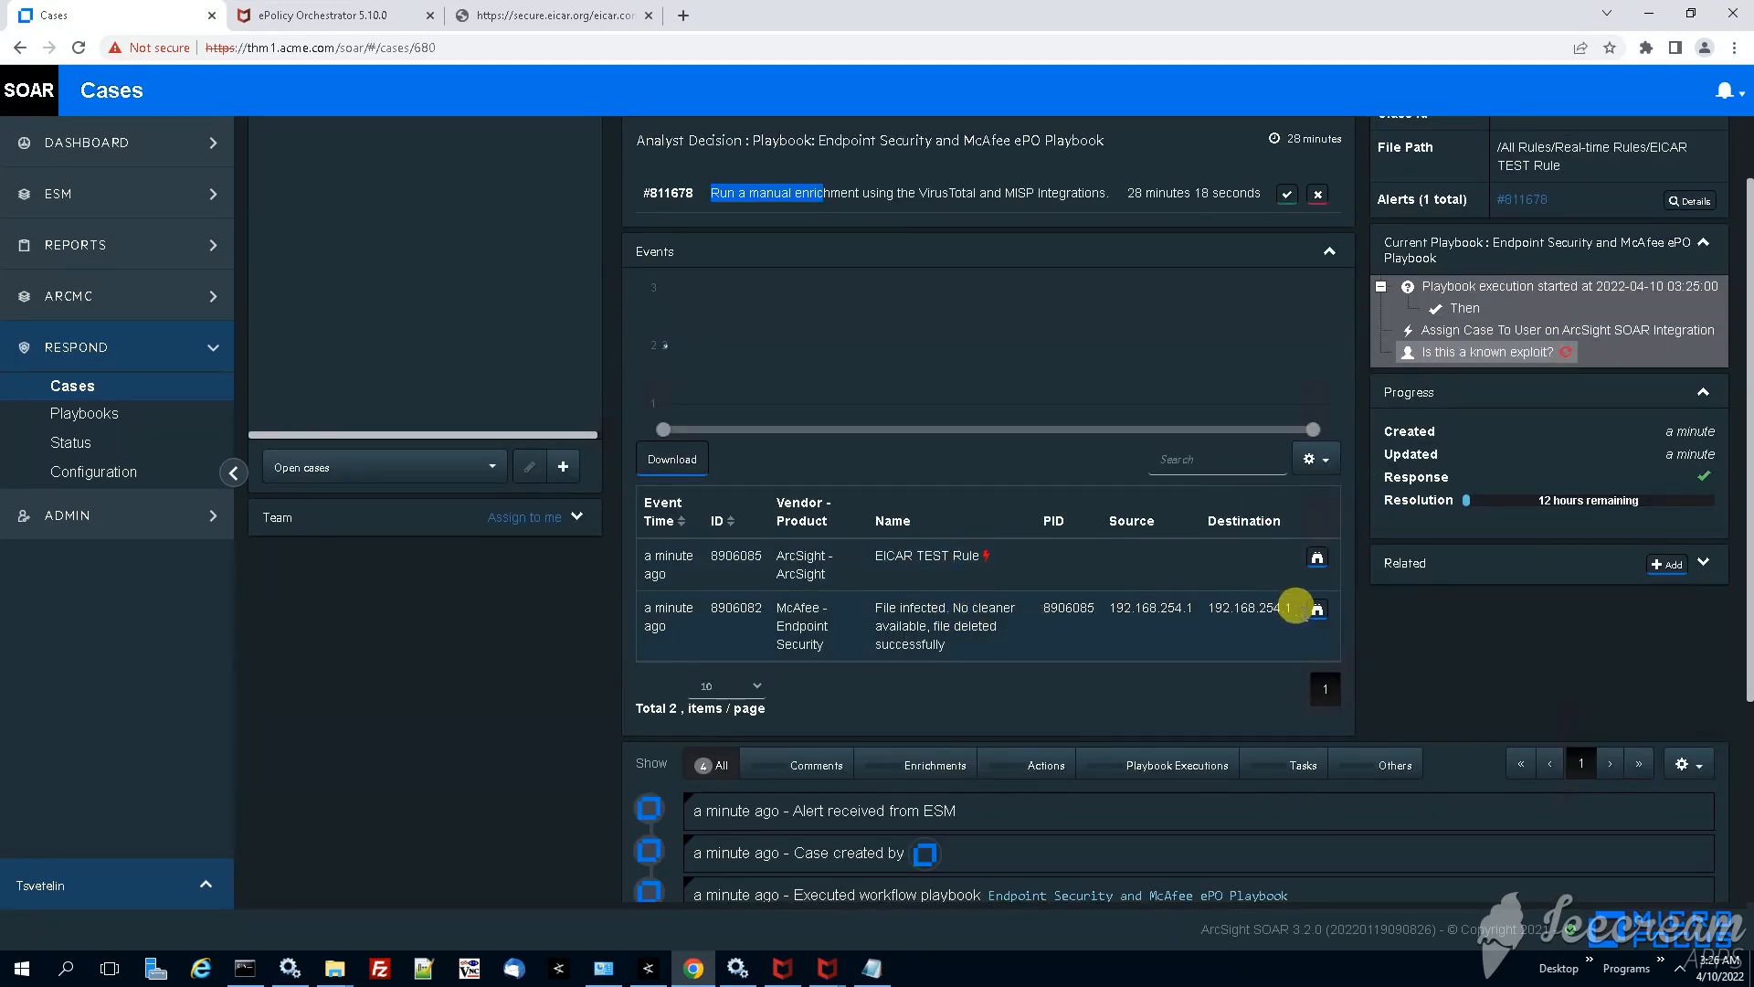
- View the McAfee event details, highlighting Device Action IDS_ALERT_ACT_TAK_DEL and the file infected-and-deleted message, then page 2
{"action": "left_click", "coordinate": [1315, 613]}
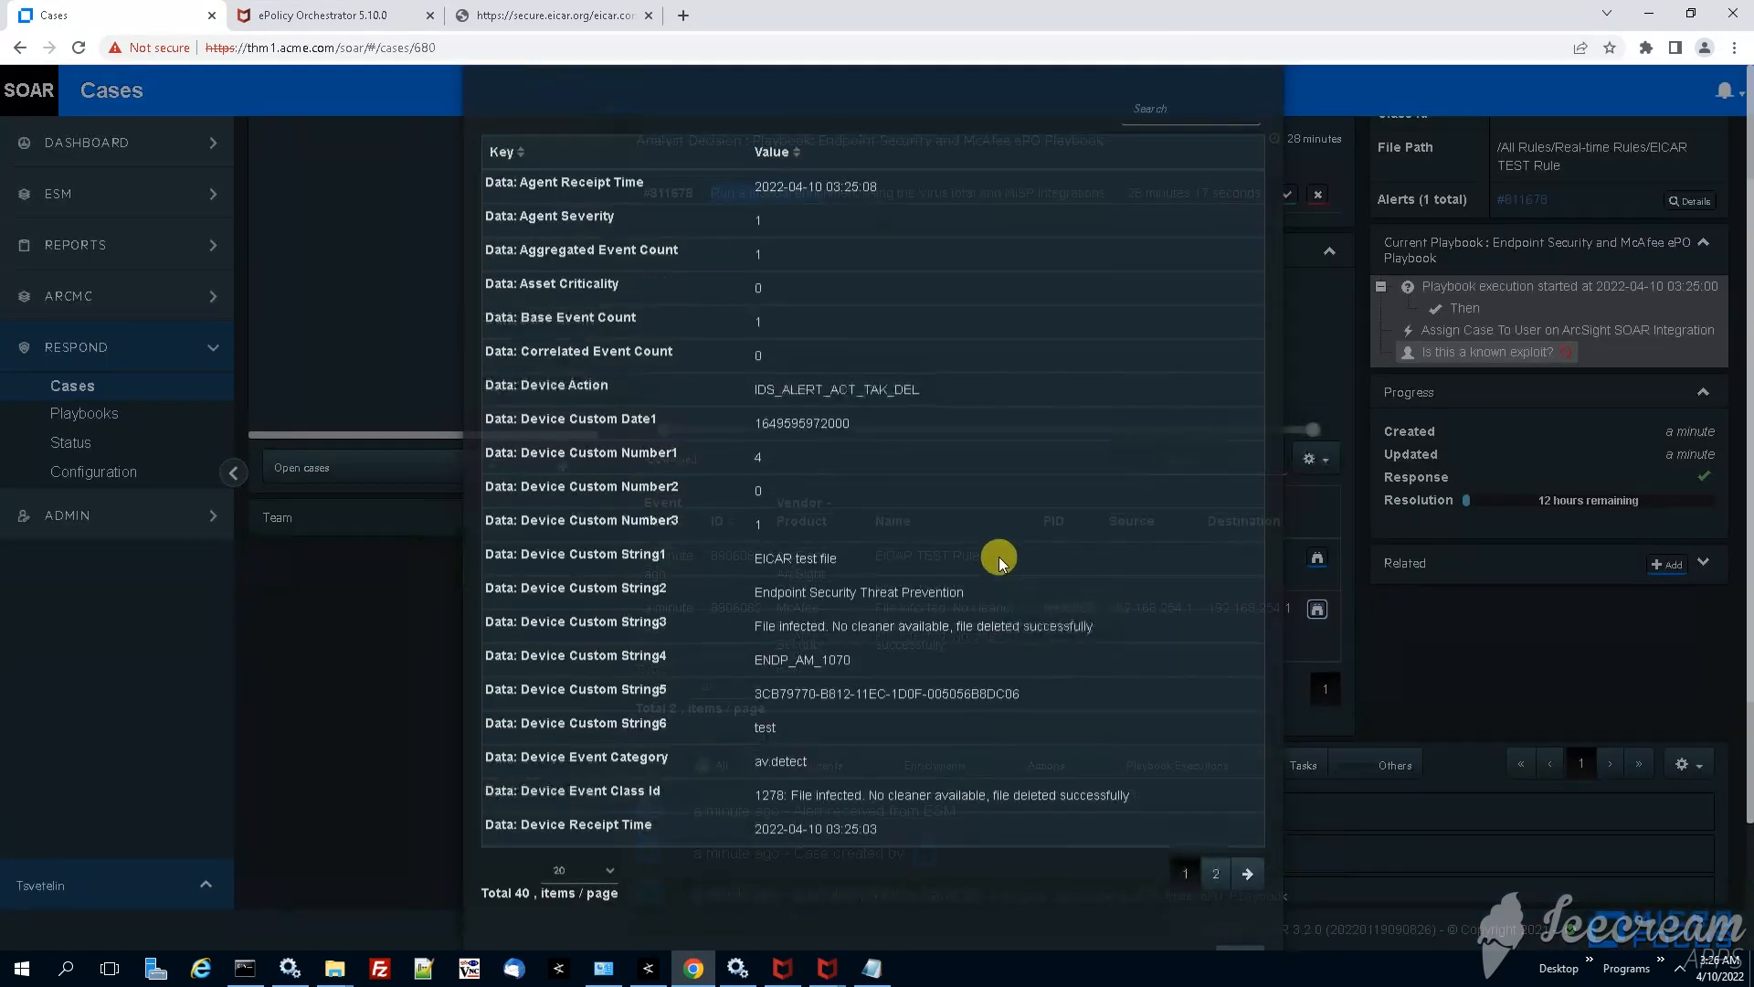
{"action": "scroll", "coordinate": [980, 420], "scroll_direction": "down", "scroll_amount": 1}
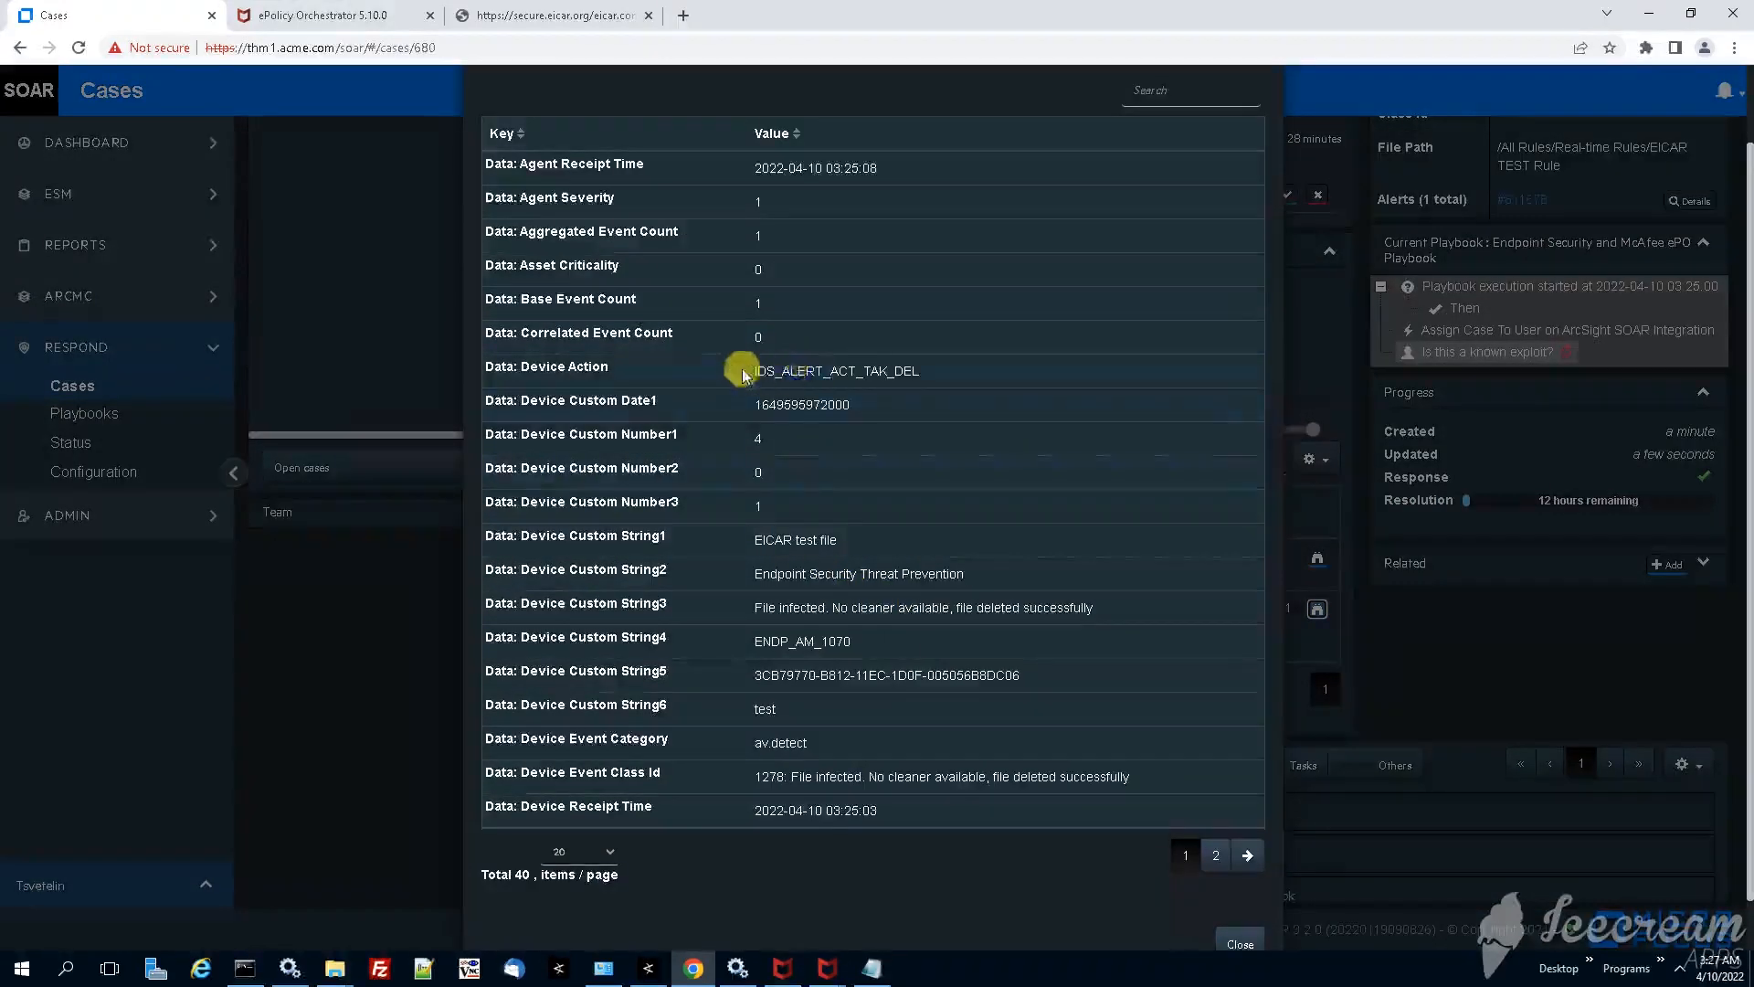
{"action": "left_click_drag", "start_coordinate": [748, 370], "coordinate": [926, 368]}
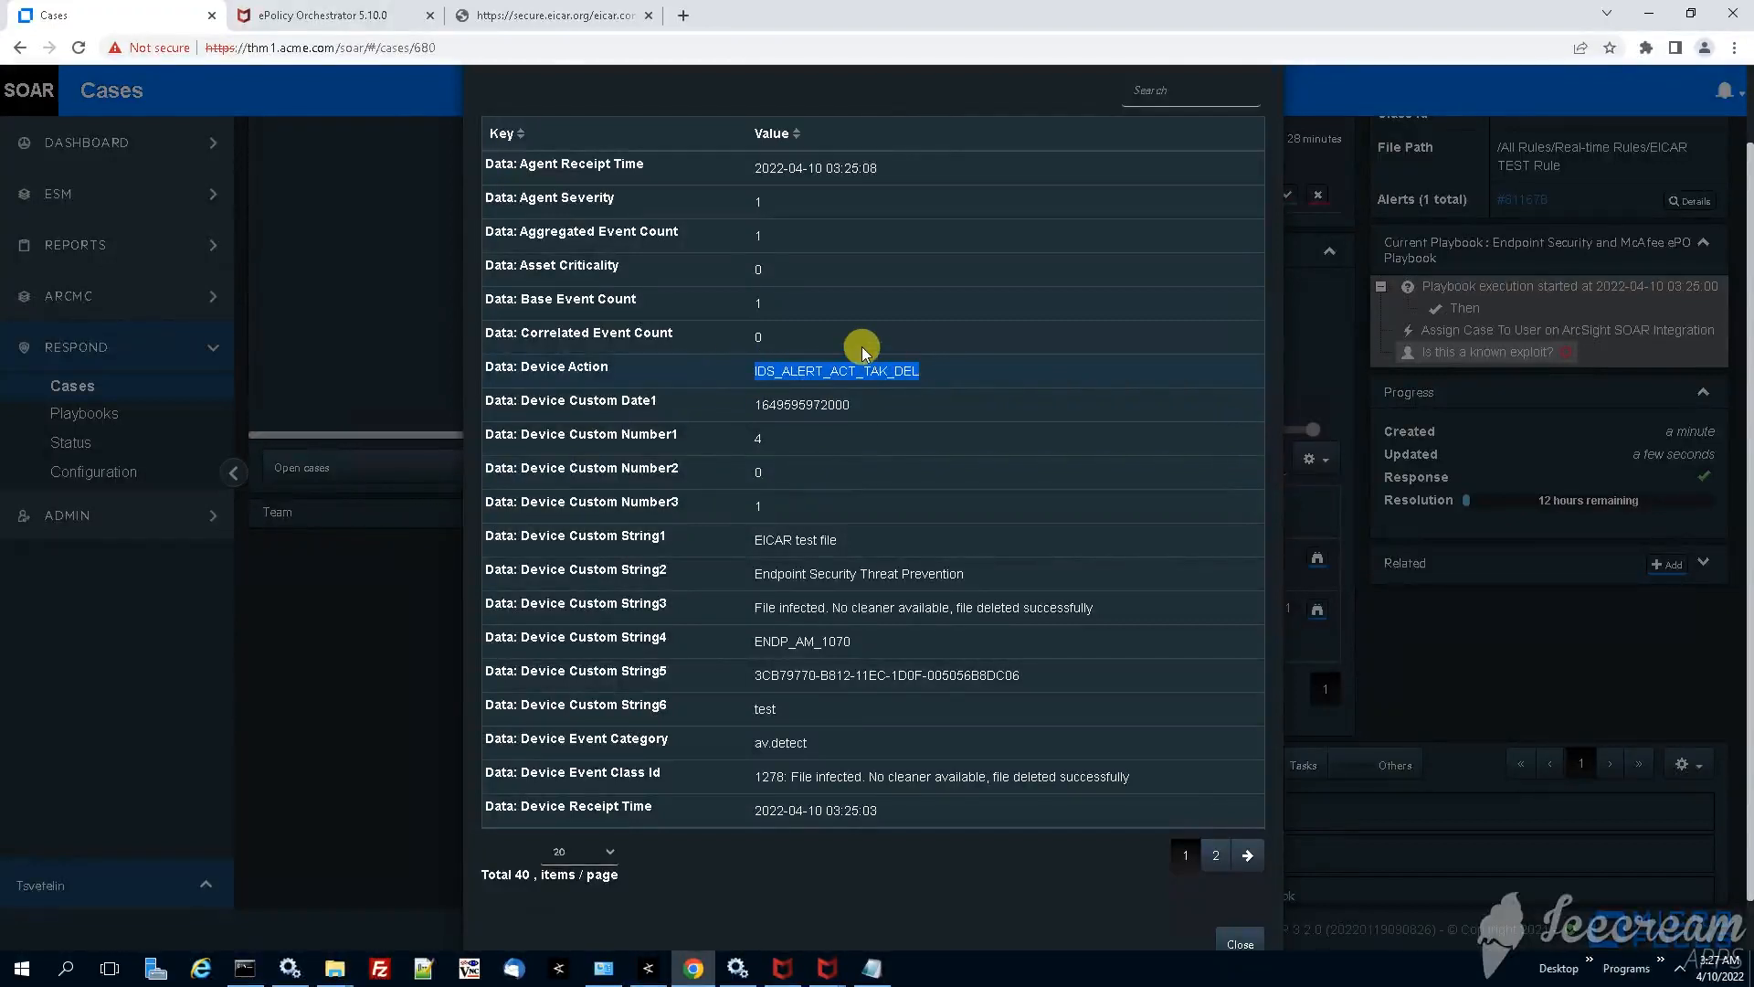
{"action": "scroll", "coordinate": [856, 349], "scroll_direction": "up", "scroll_amount": 1}
{"action": "scroll", "coordinate": [856, 350], "scroll_direction": "down", "scroll_amount": 1}
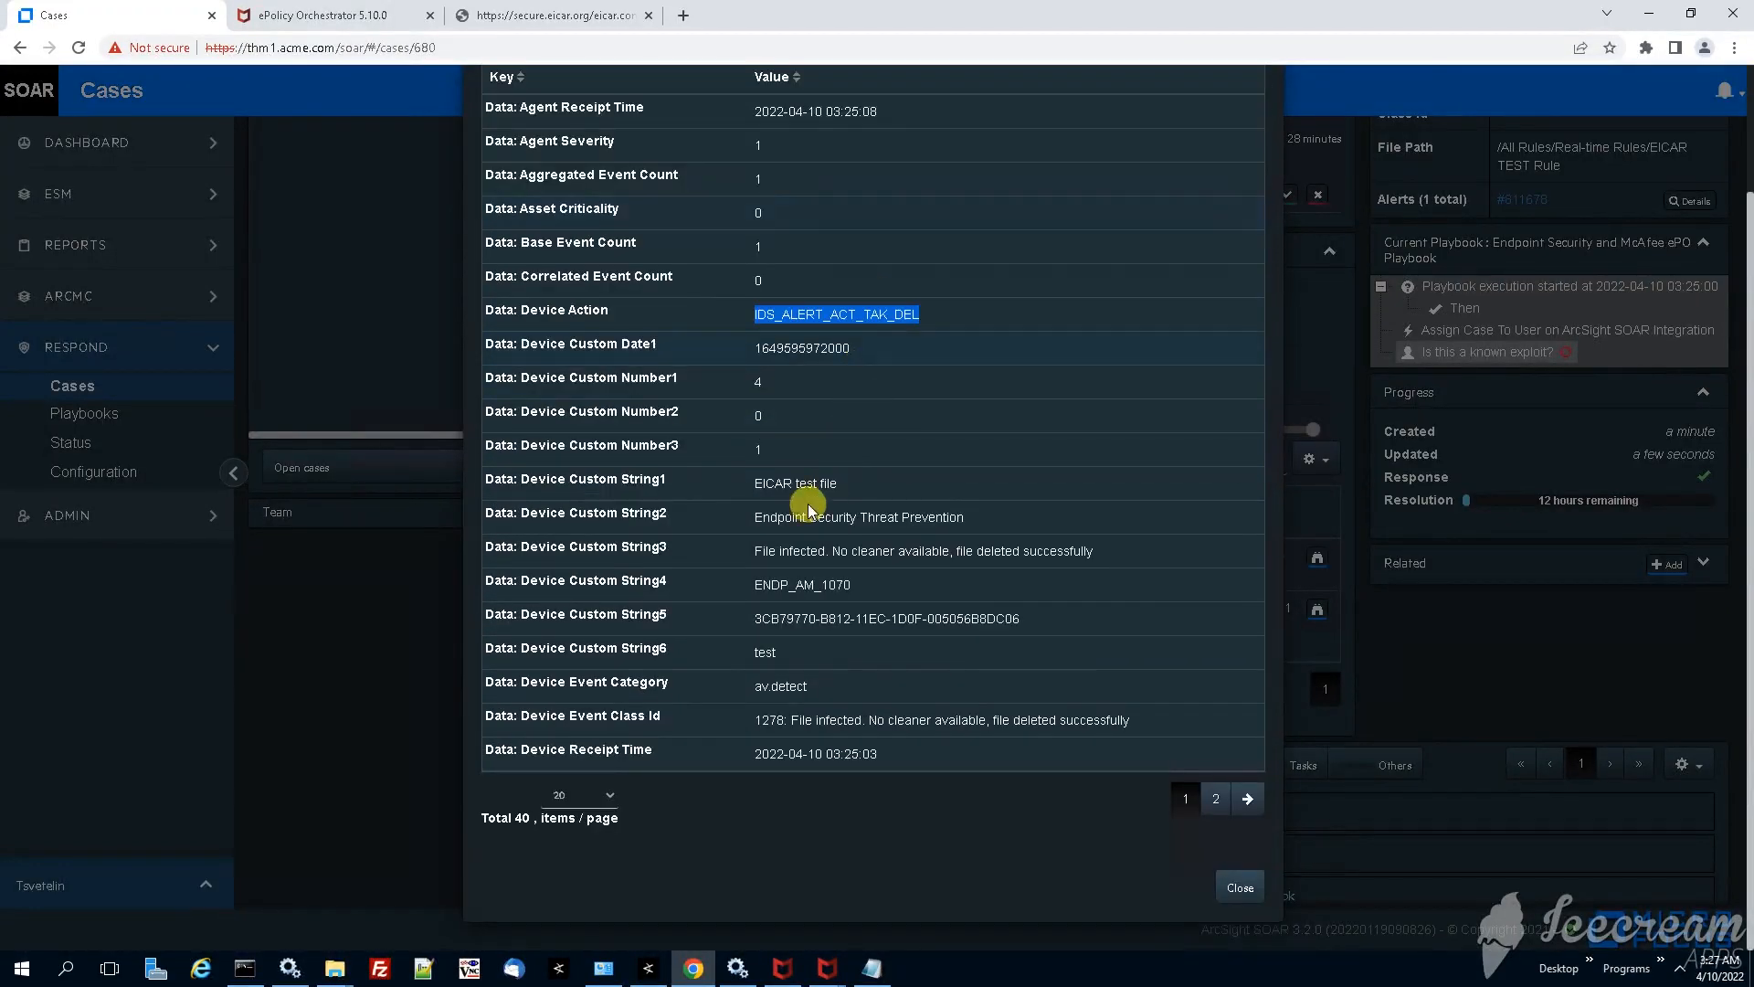
{"action": "left_click_drag", "start_coordinate": [752, 517], "coordinate": [966, 520]}
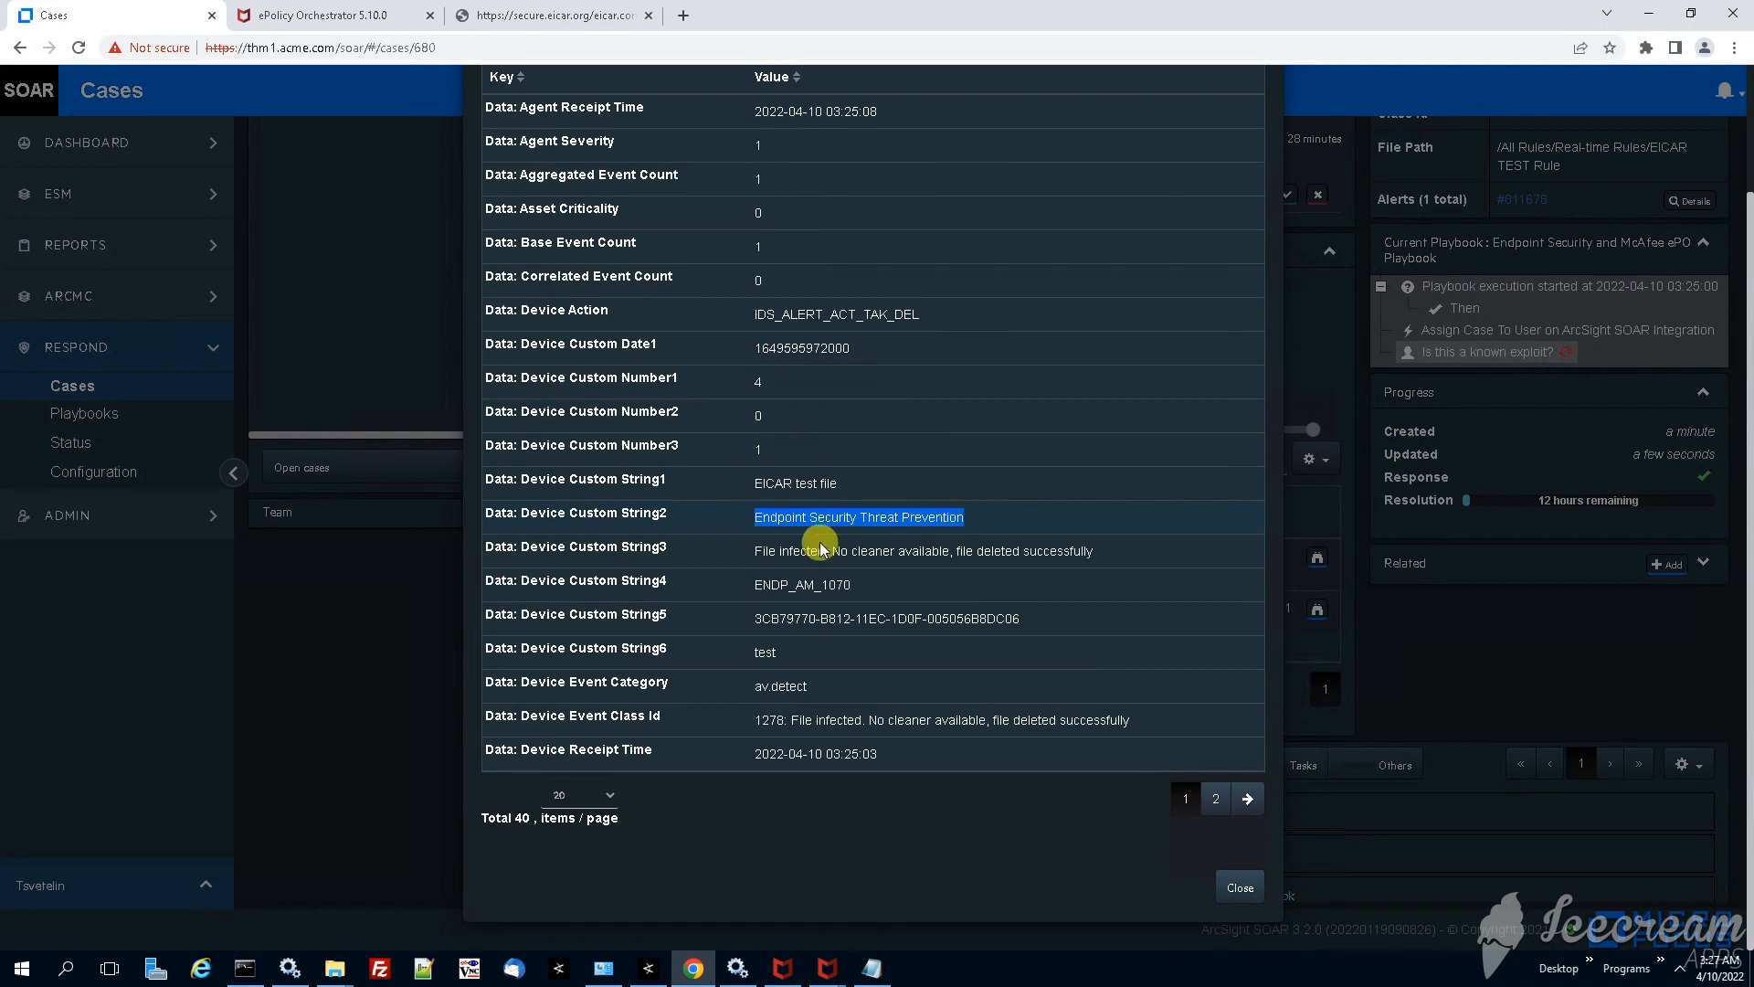
{"action": "left_click_drag", "start_coordinate": [754, 550], "coordinate": [1084, 552]}
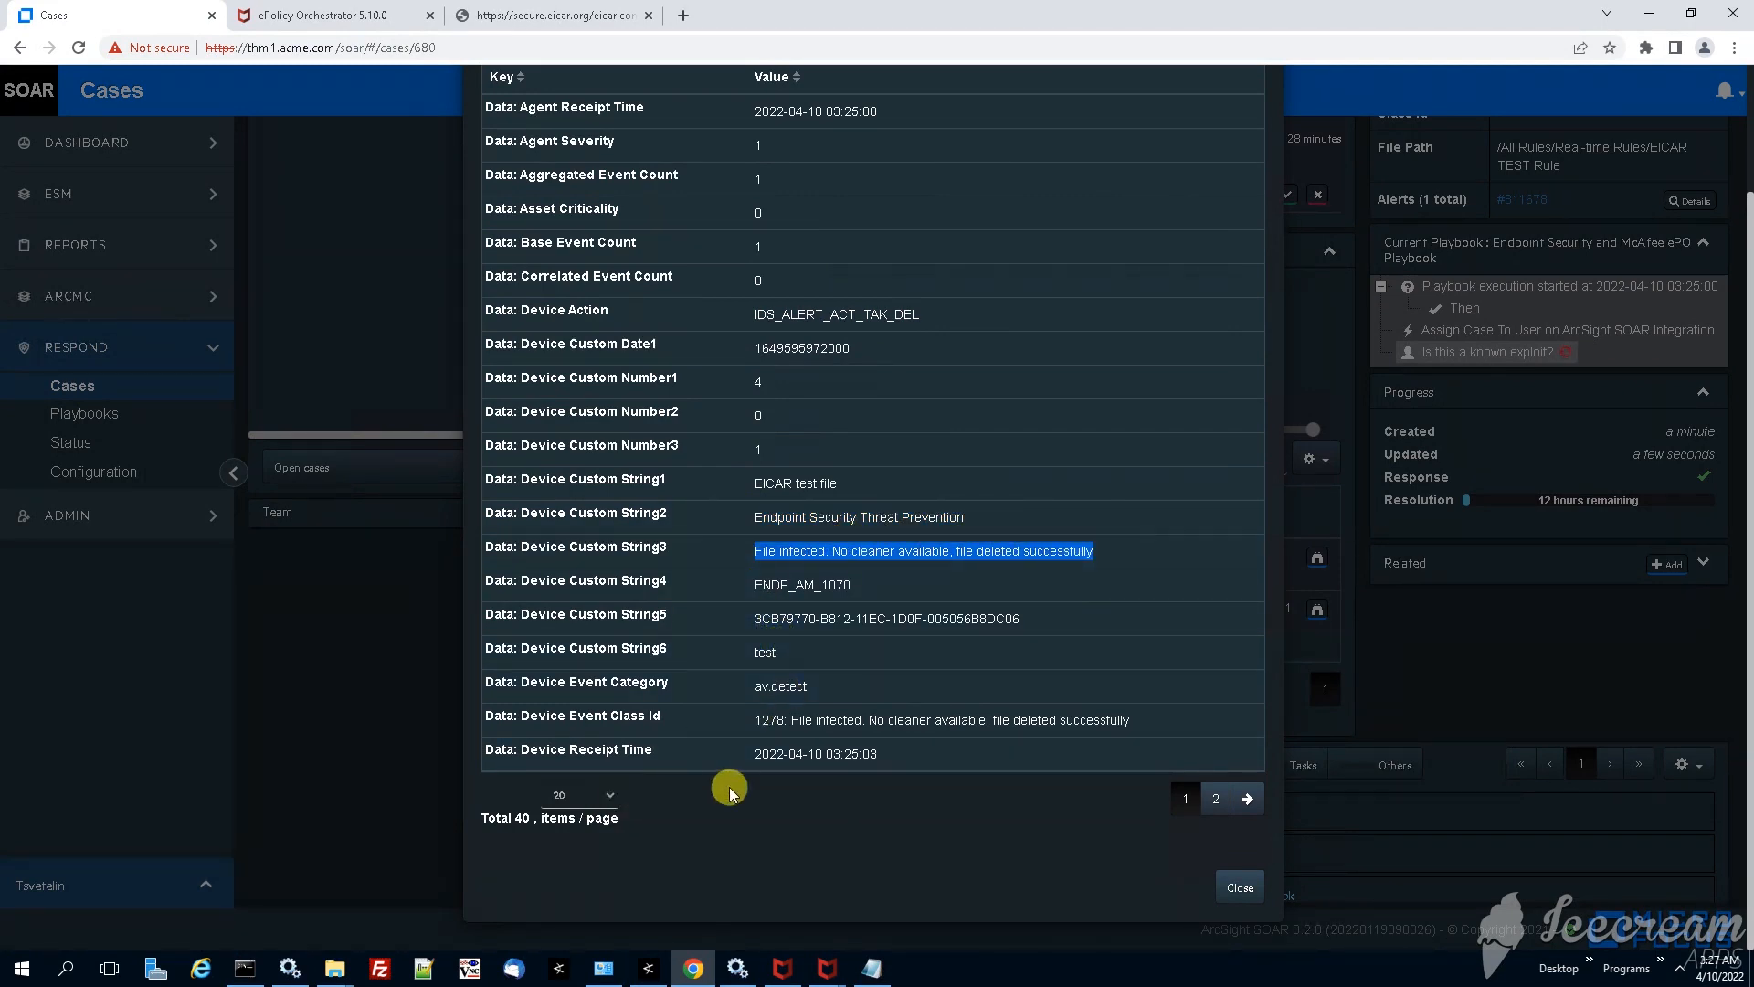
{"action": "left_click", "coordinate": [1218, 802]}
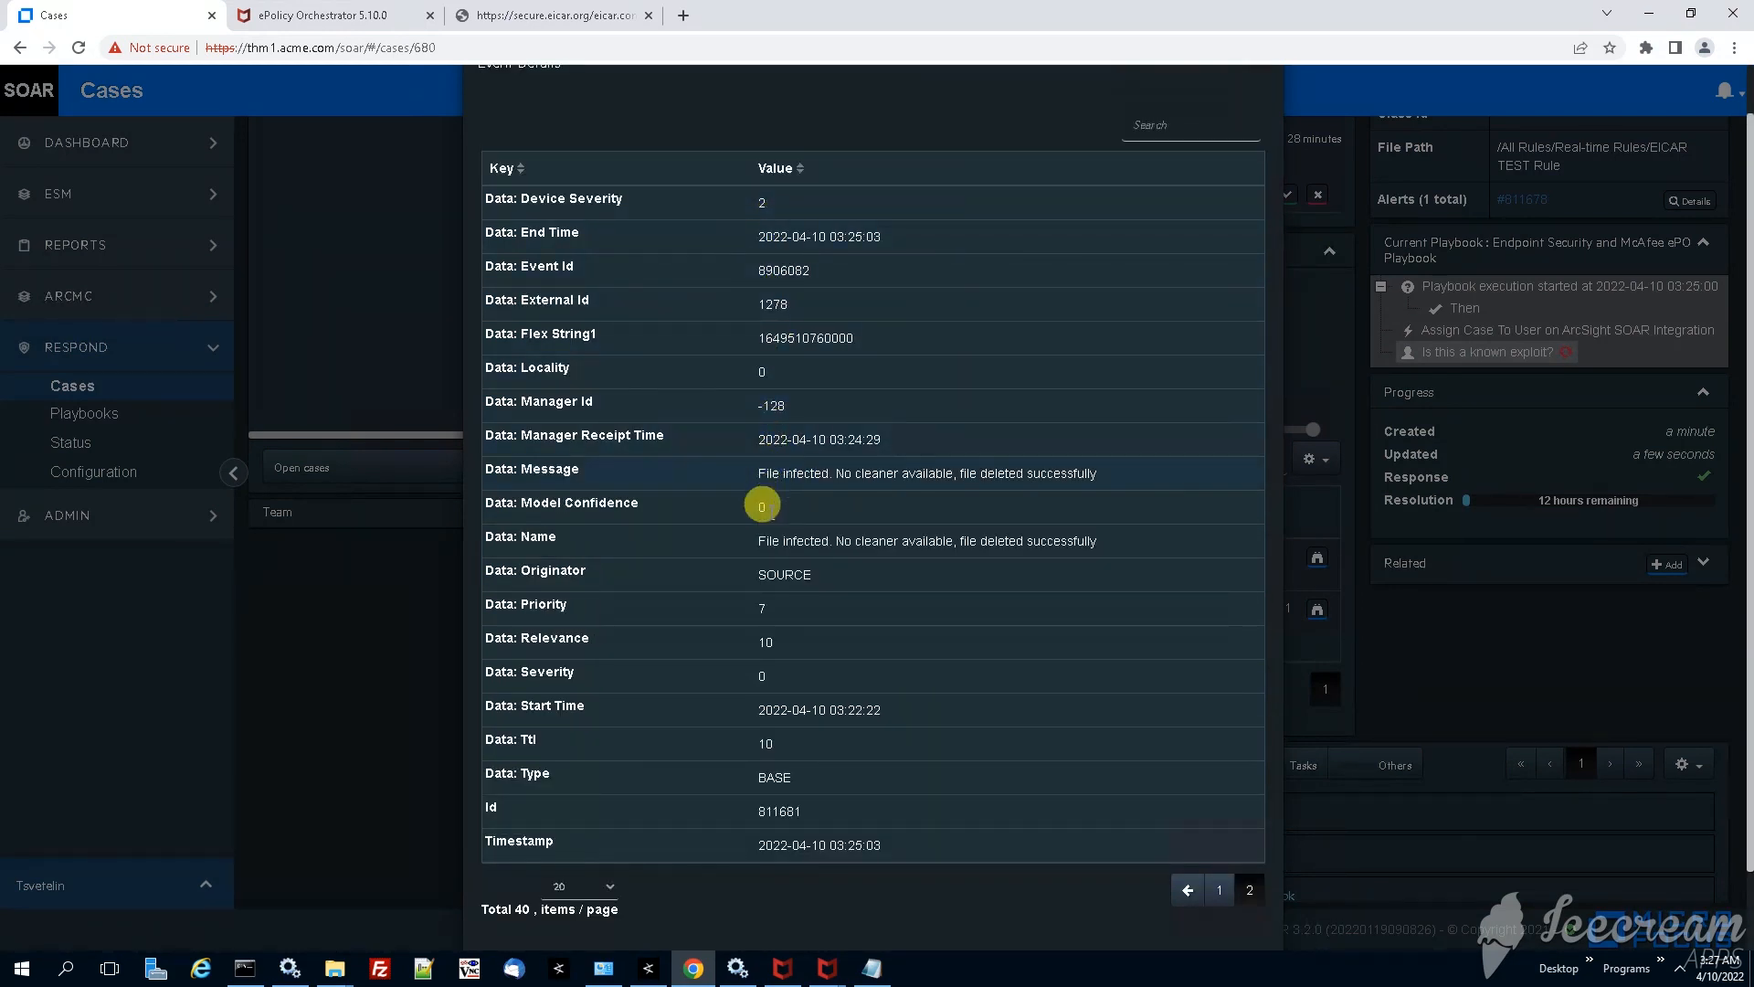
{"action": "scroll", "coordinate": [841, 600], "scroll_direction": "down", "scroll_amount": 1}
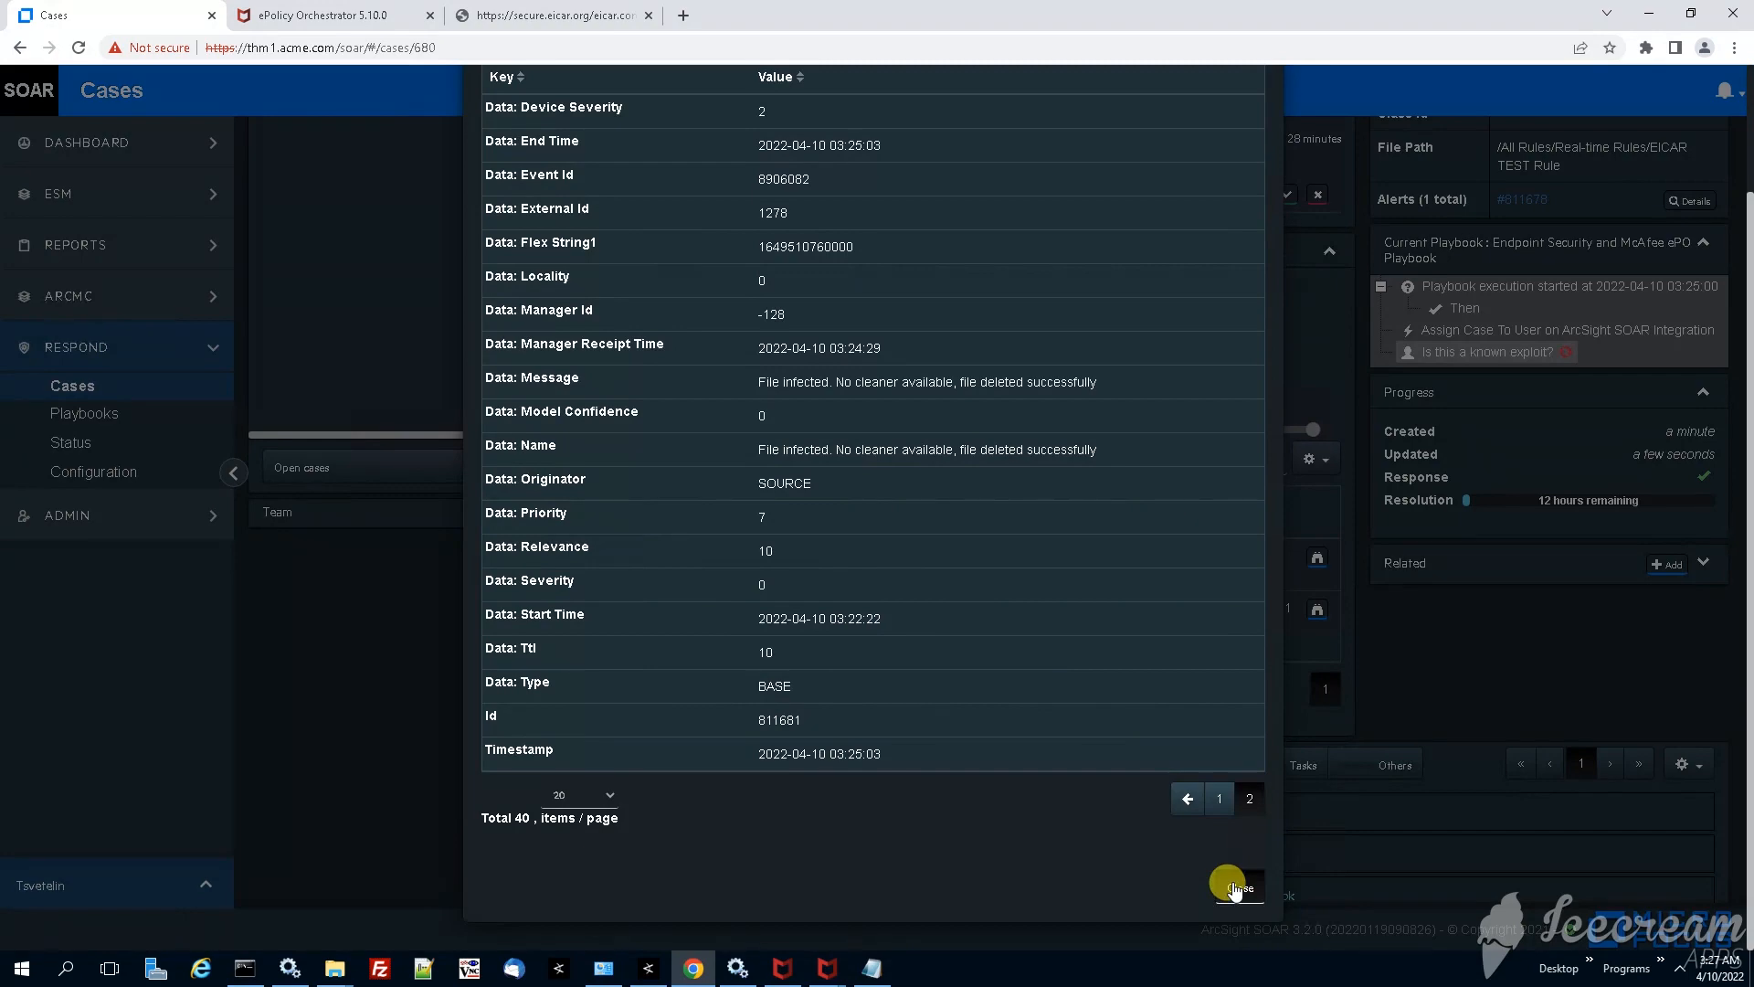
{"action": "key", "text": "Escape"}
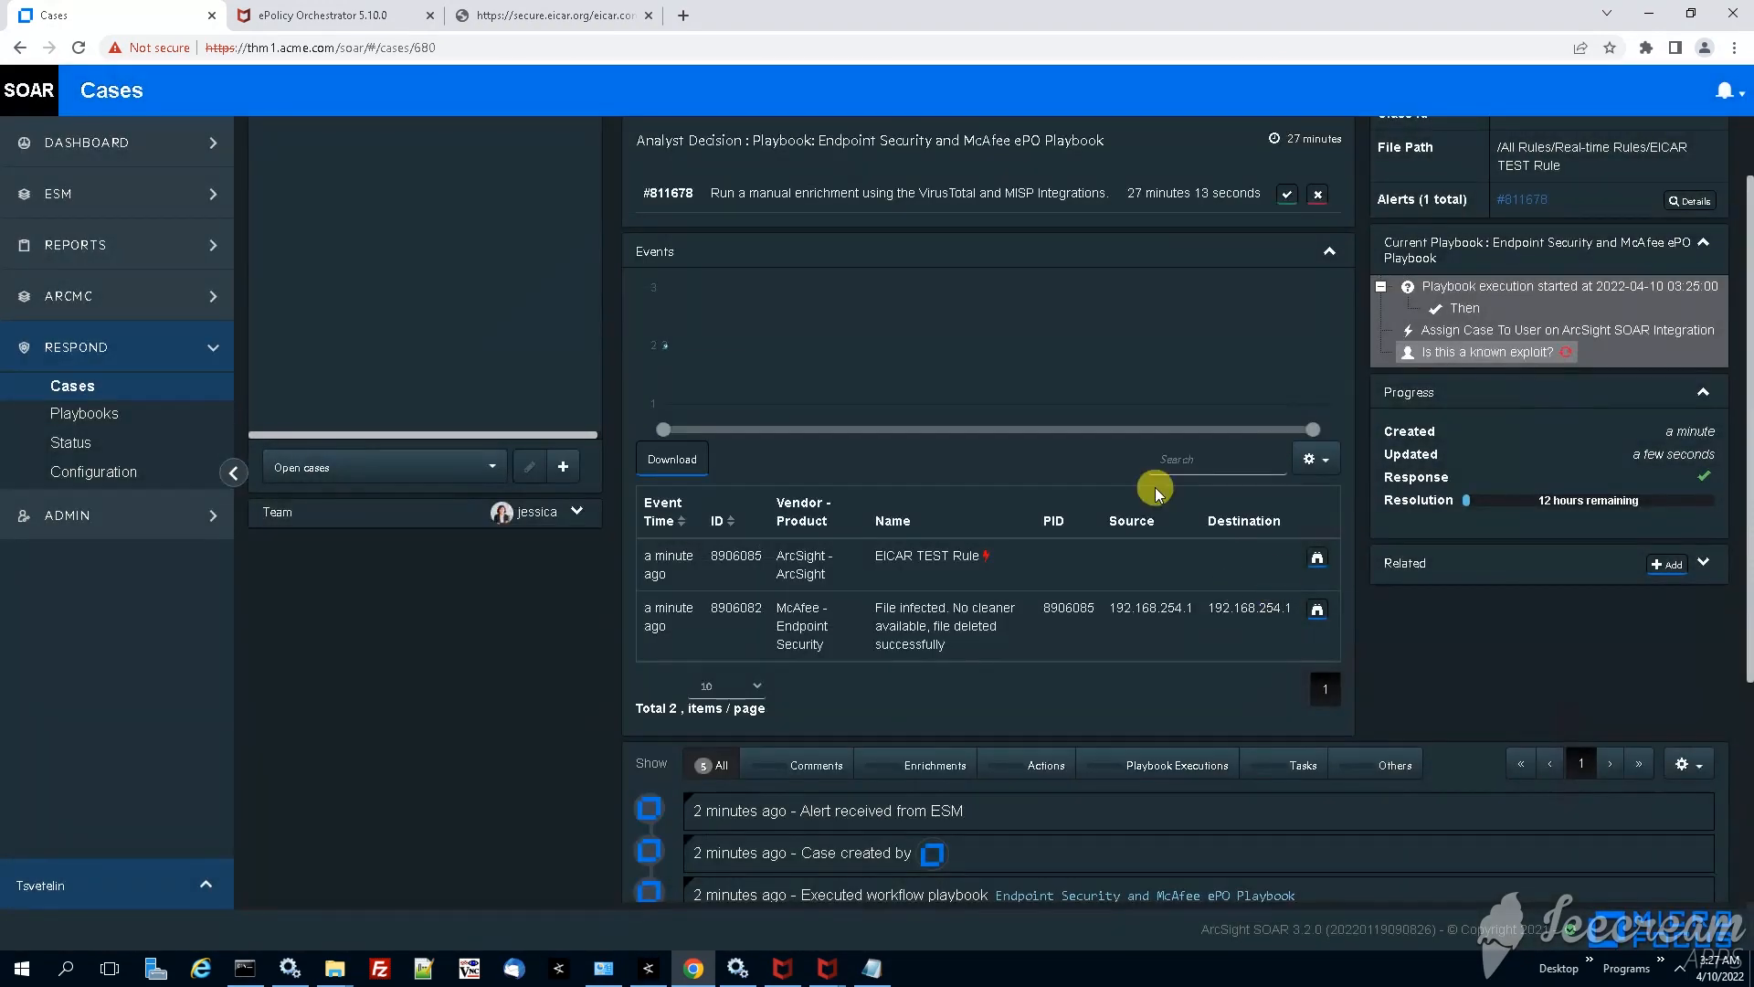
{"action": "scroll", "coordinate": [1156, 487], "scroll_direction": "down", "scroll_amount": 1}
{"action": "scroll", "coordinate": [823, 452], "scroll_direction": "down", "scroll_amount": 1}
{"action": "scroll", "coordinate": [841, 431], "scroll_direction": "down", "scroll_amount": 1}
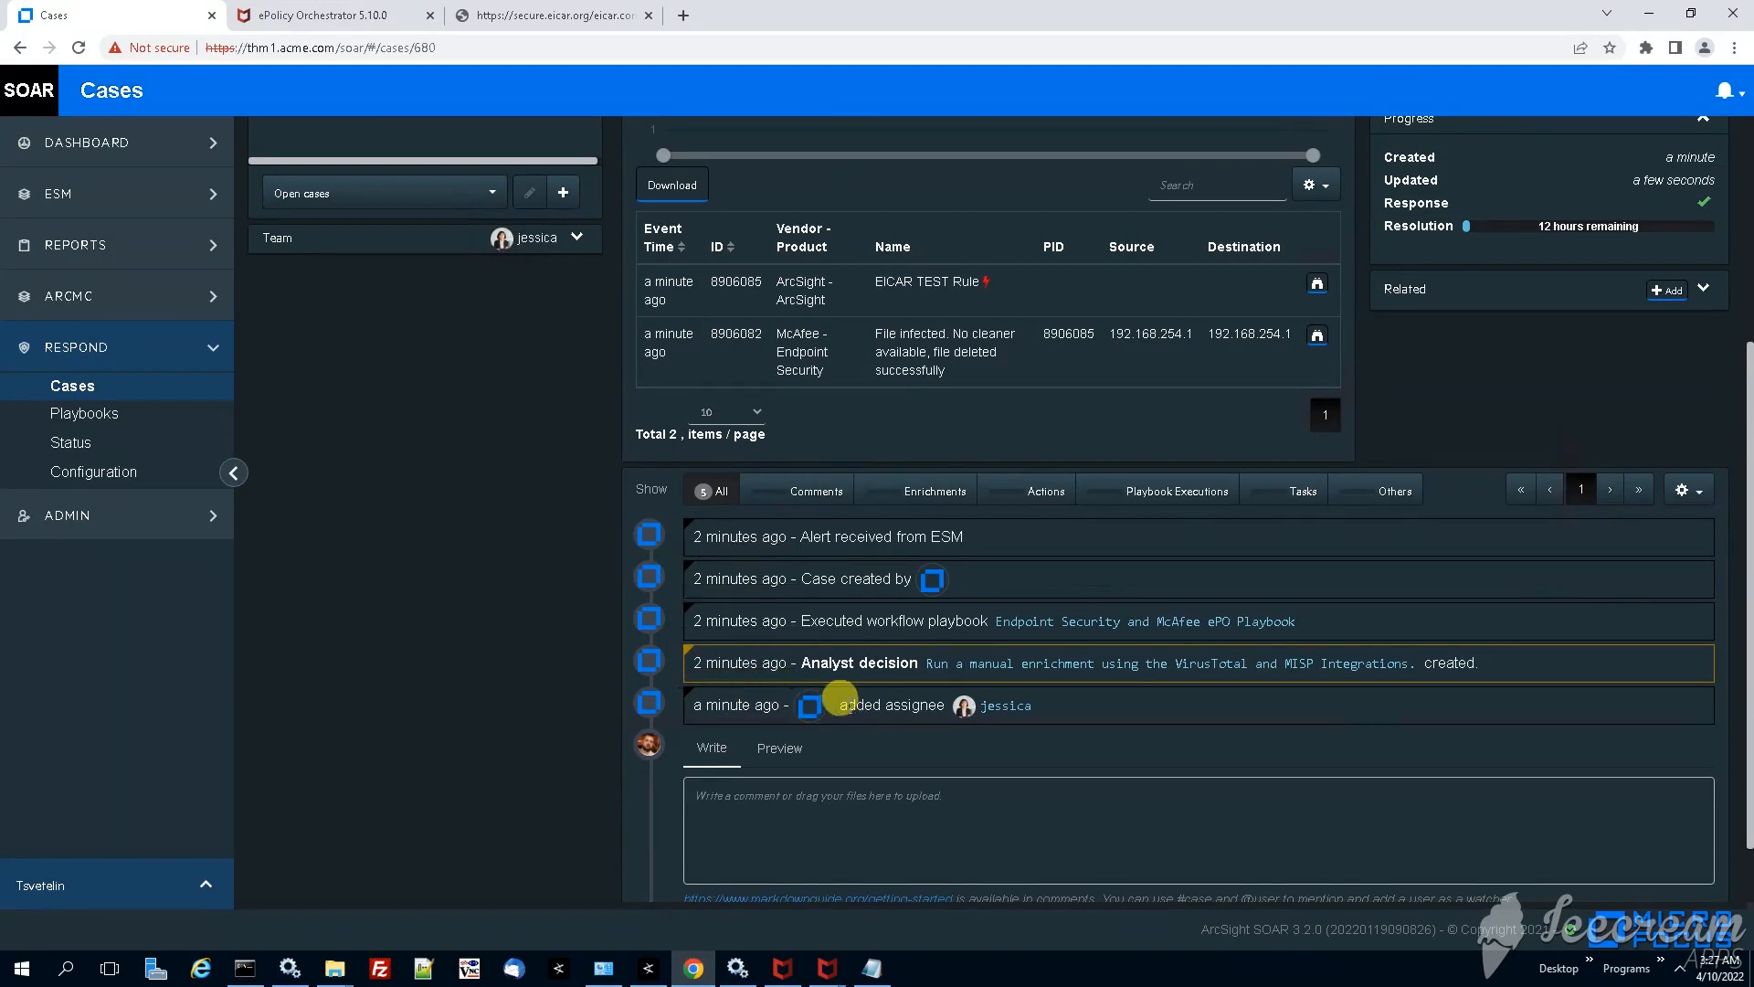
{"action": "left_click_drag", "start_coordinate": [840, 703], "coordinate": [1026, 706]}
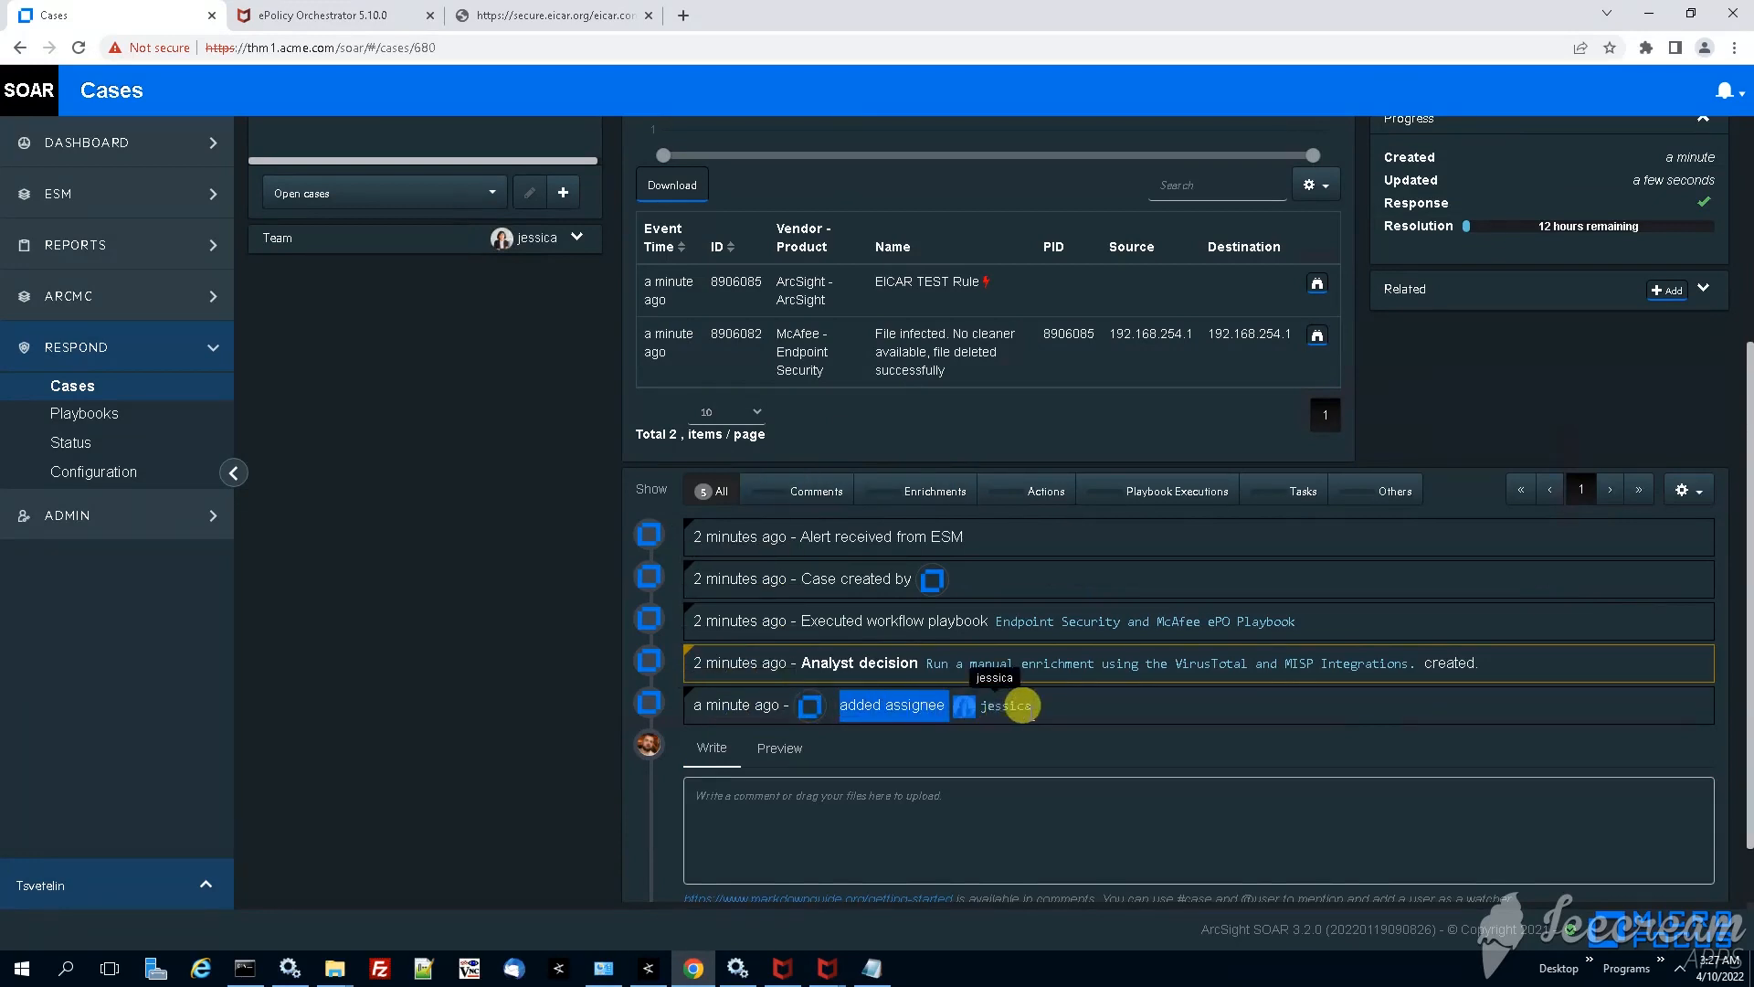
{"action": "left_click", "coordinate": [526, 682]}
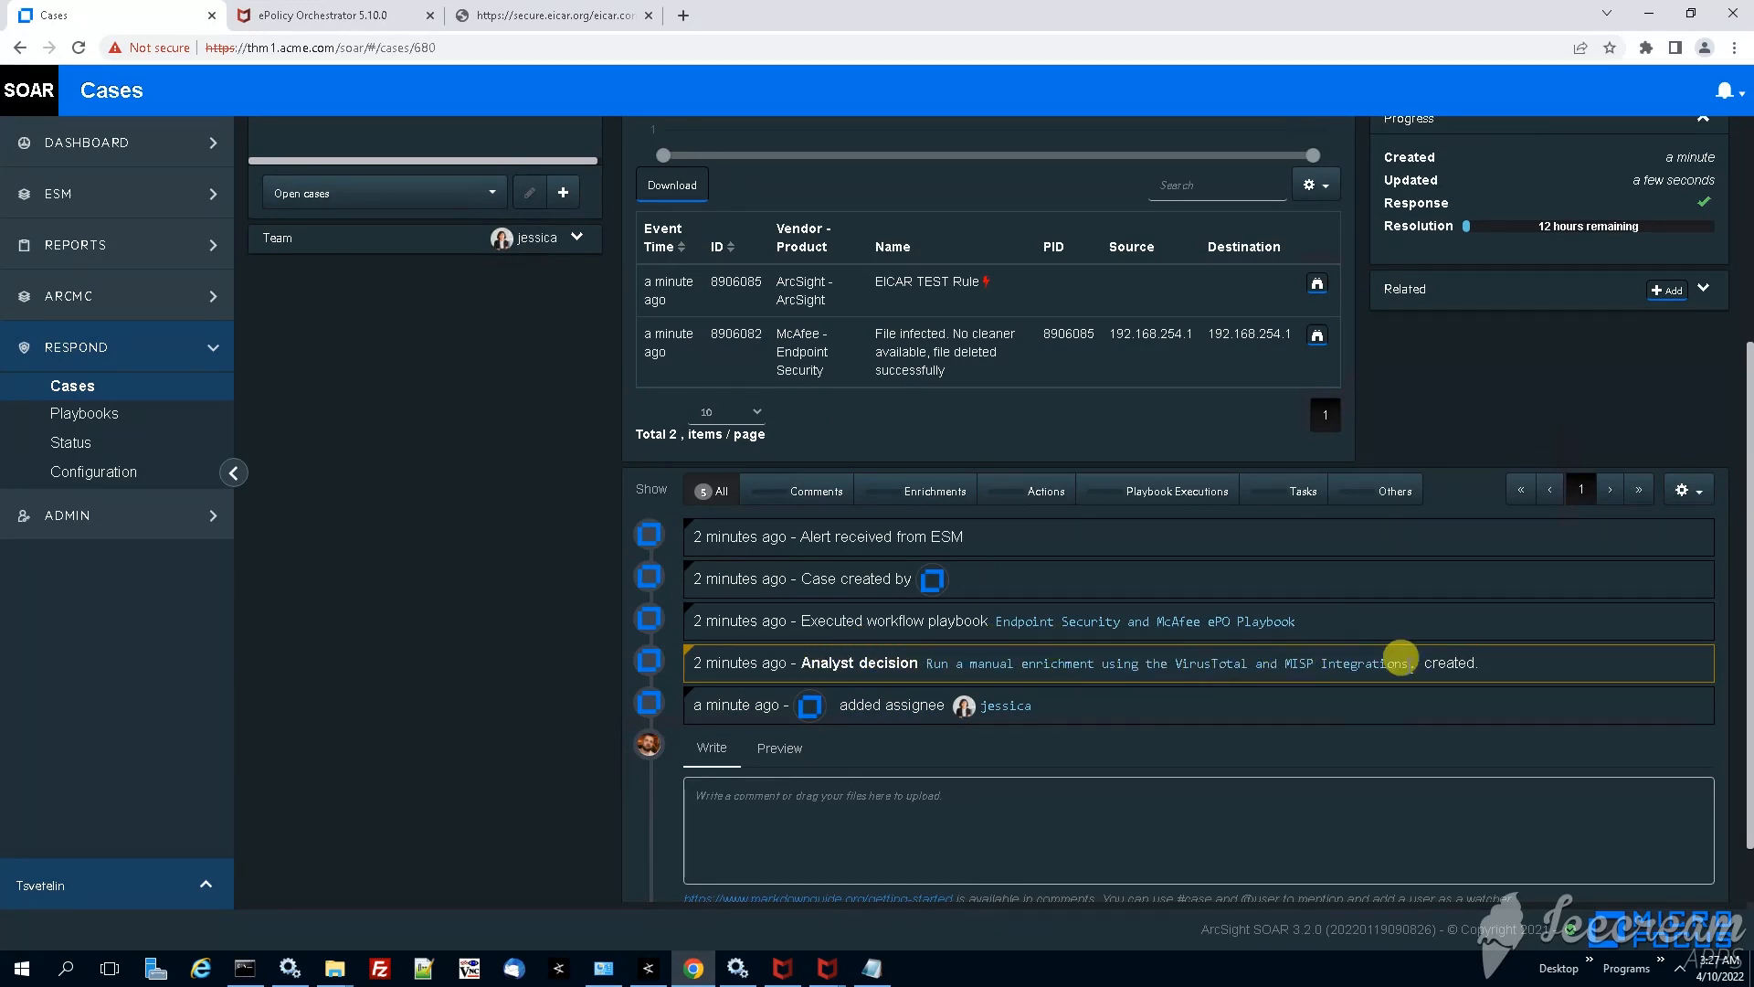
{"action": "scroll", "coordinate": [1083, 645], "scroll_direction": "up", "scroll_amount": 5}
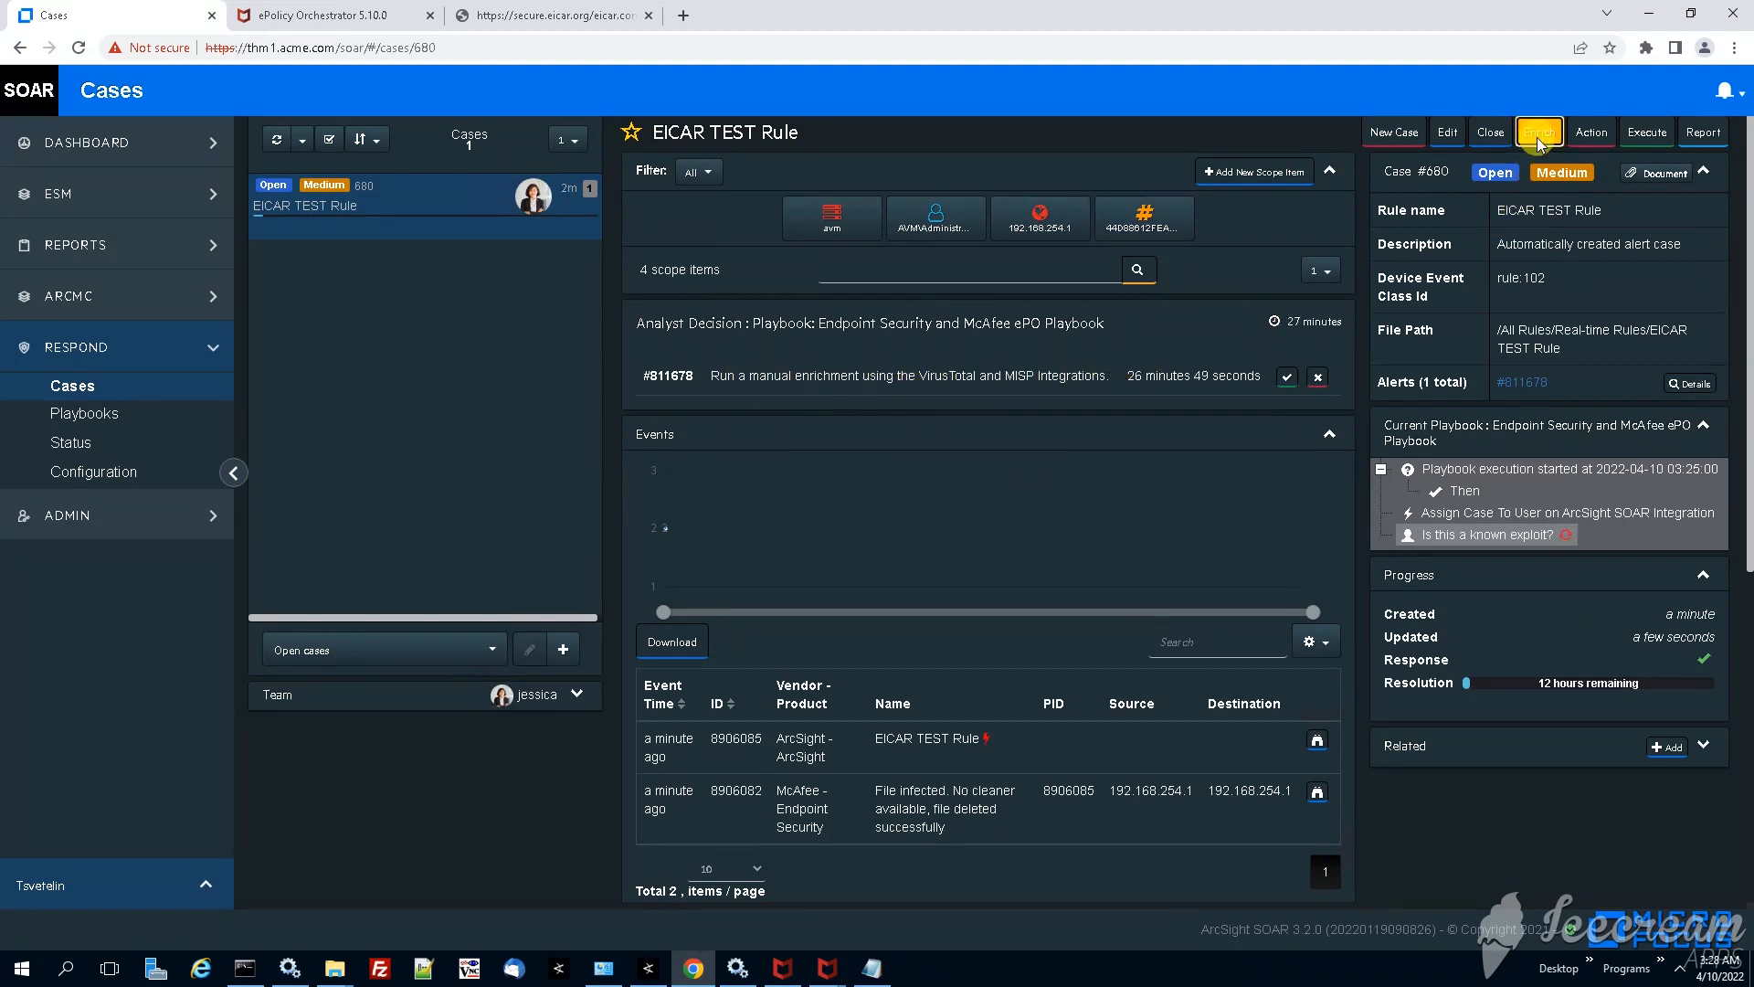
- Launch a Threat Intelligence enrichment: VirusTotal Query (APIv3) Hash Query using the VirusTotal integration
{"action": "left_click", "coordinate": [1537, 137]}
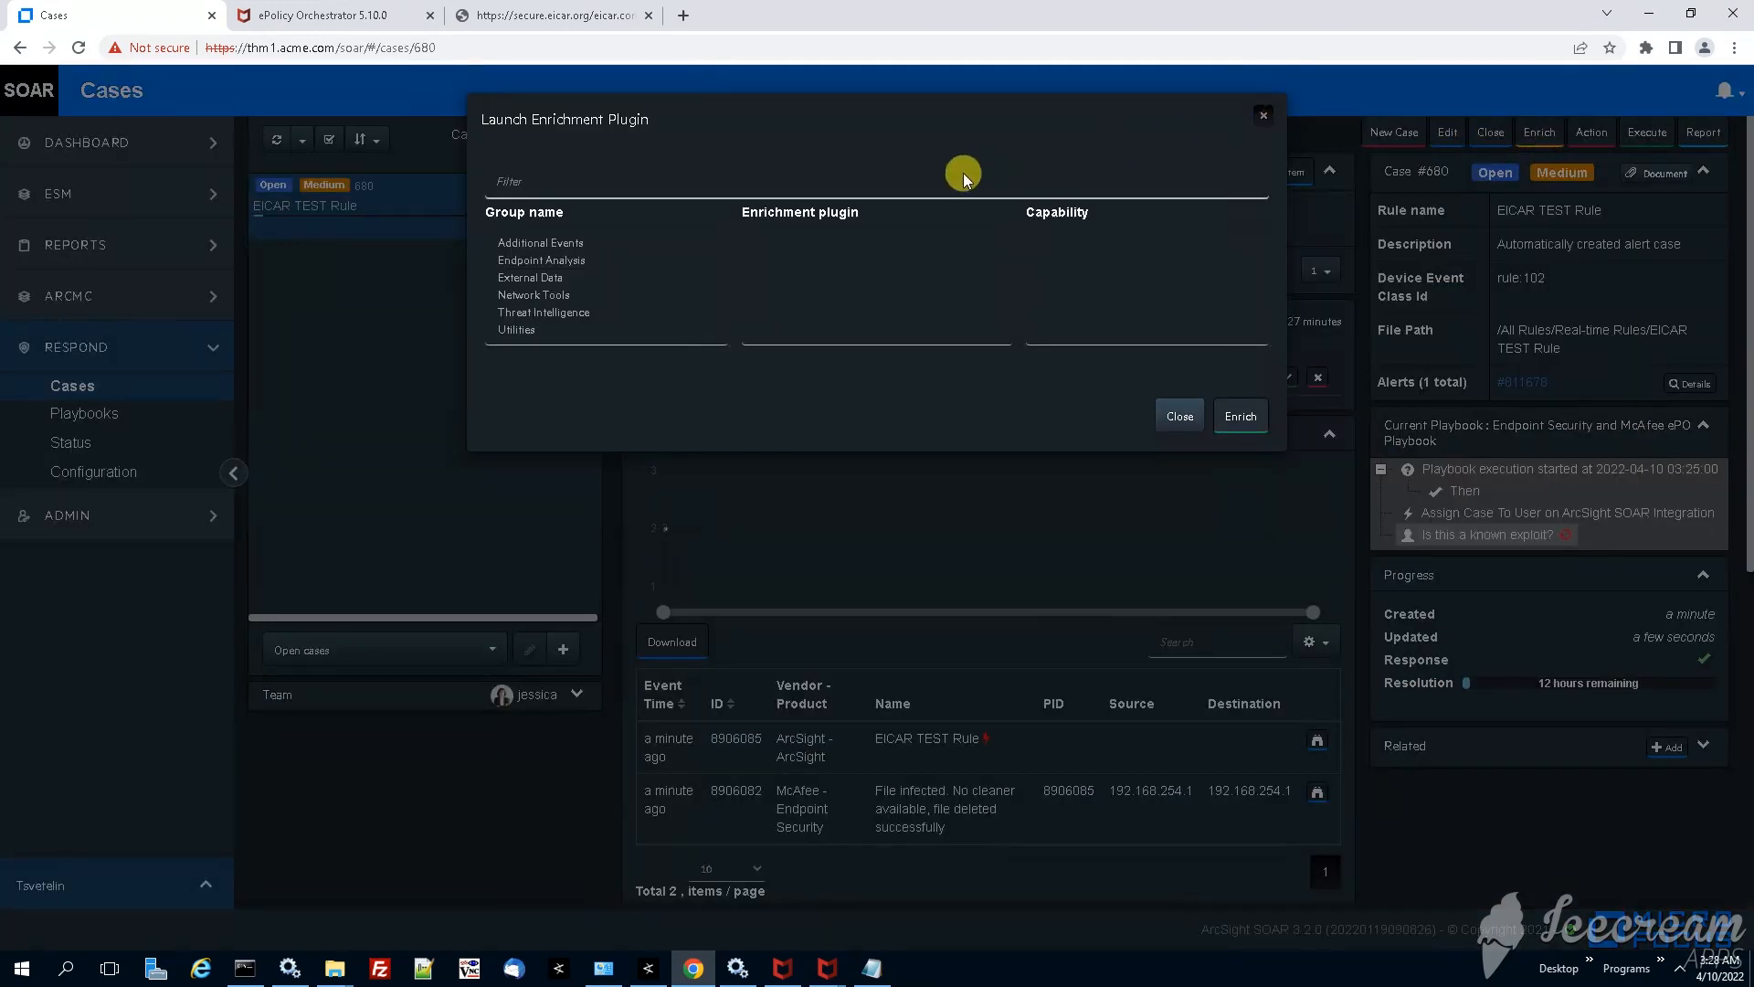
{"action": "left_click", "coordinate": [571, 315]}
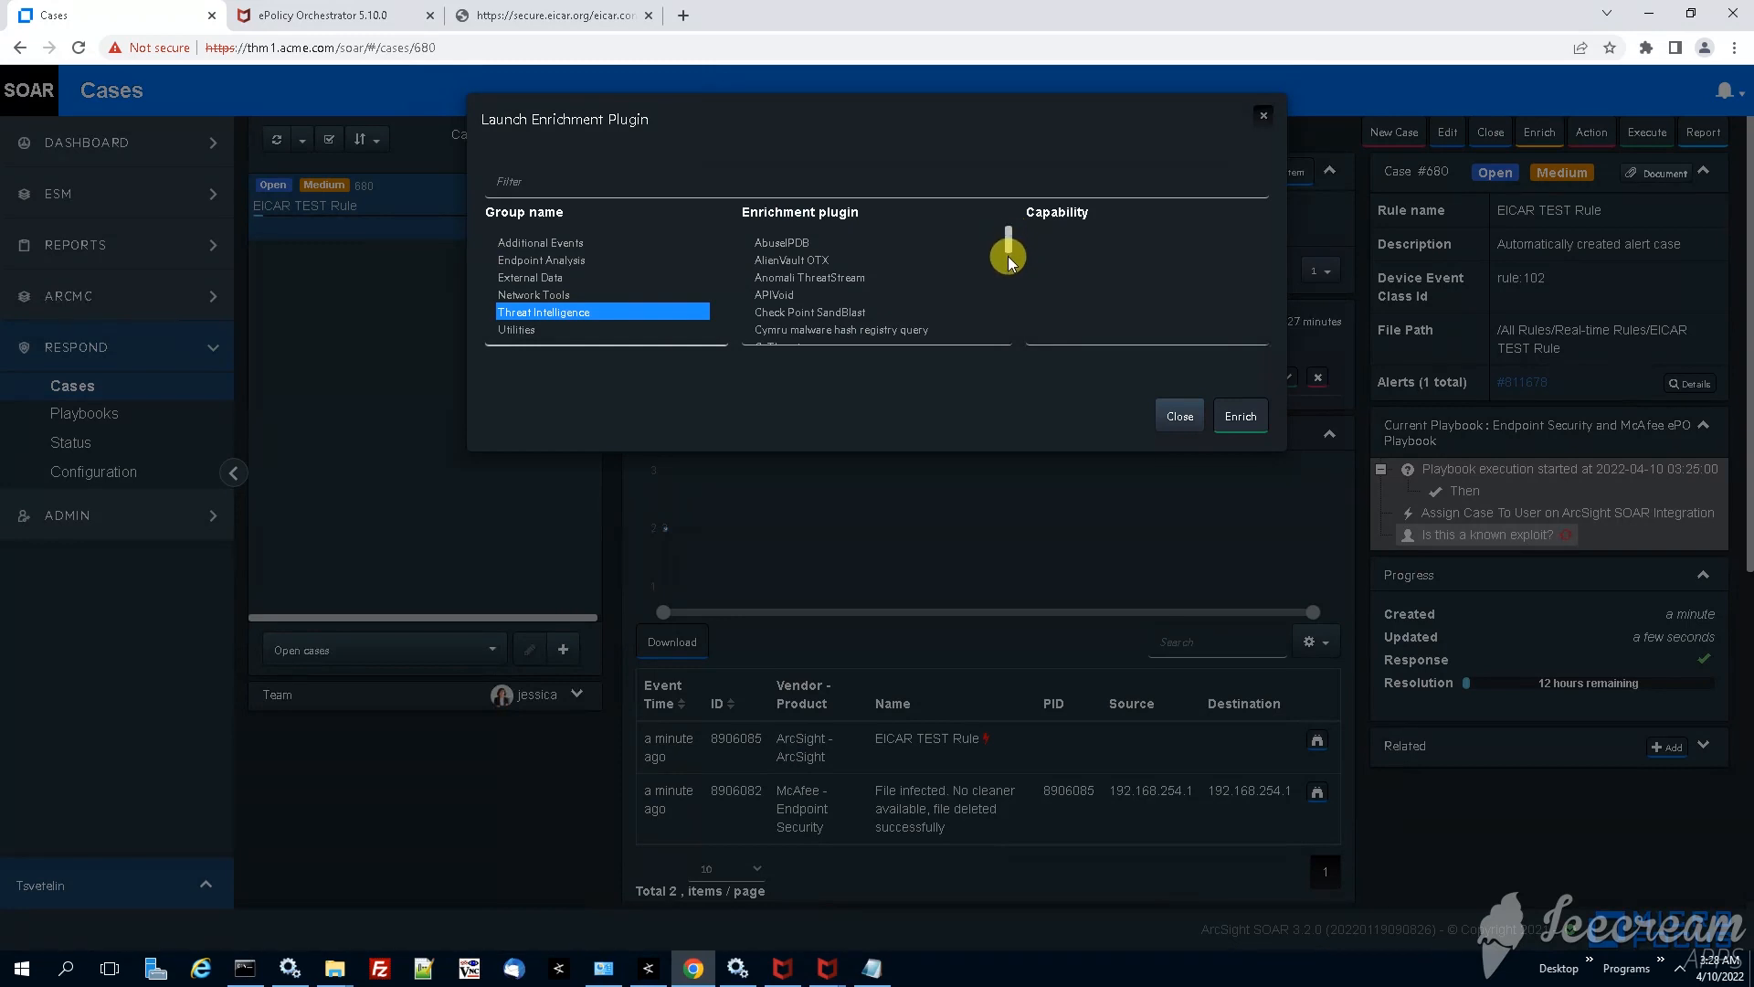
{"action": "left_click_drag", "start_coordinate": [1008, 260], "coordinate": [1007, 286]}
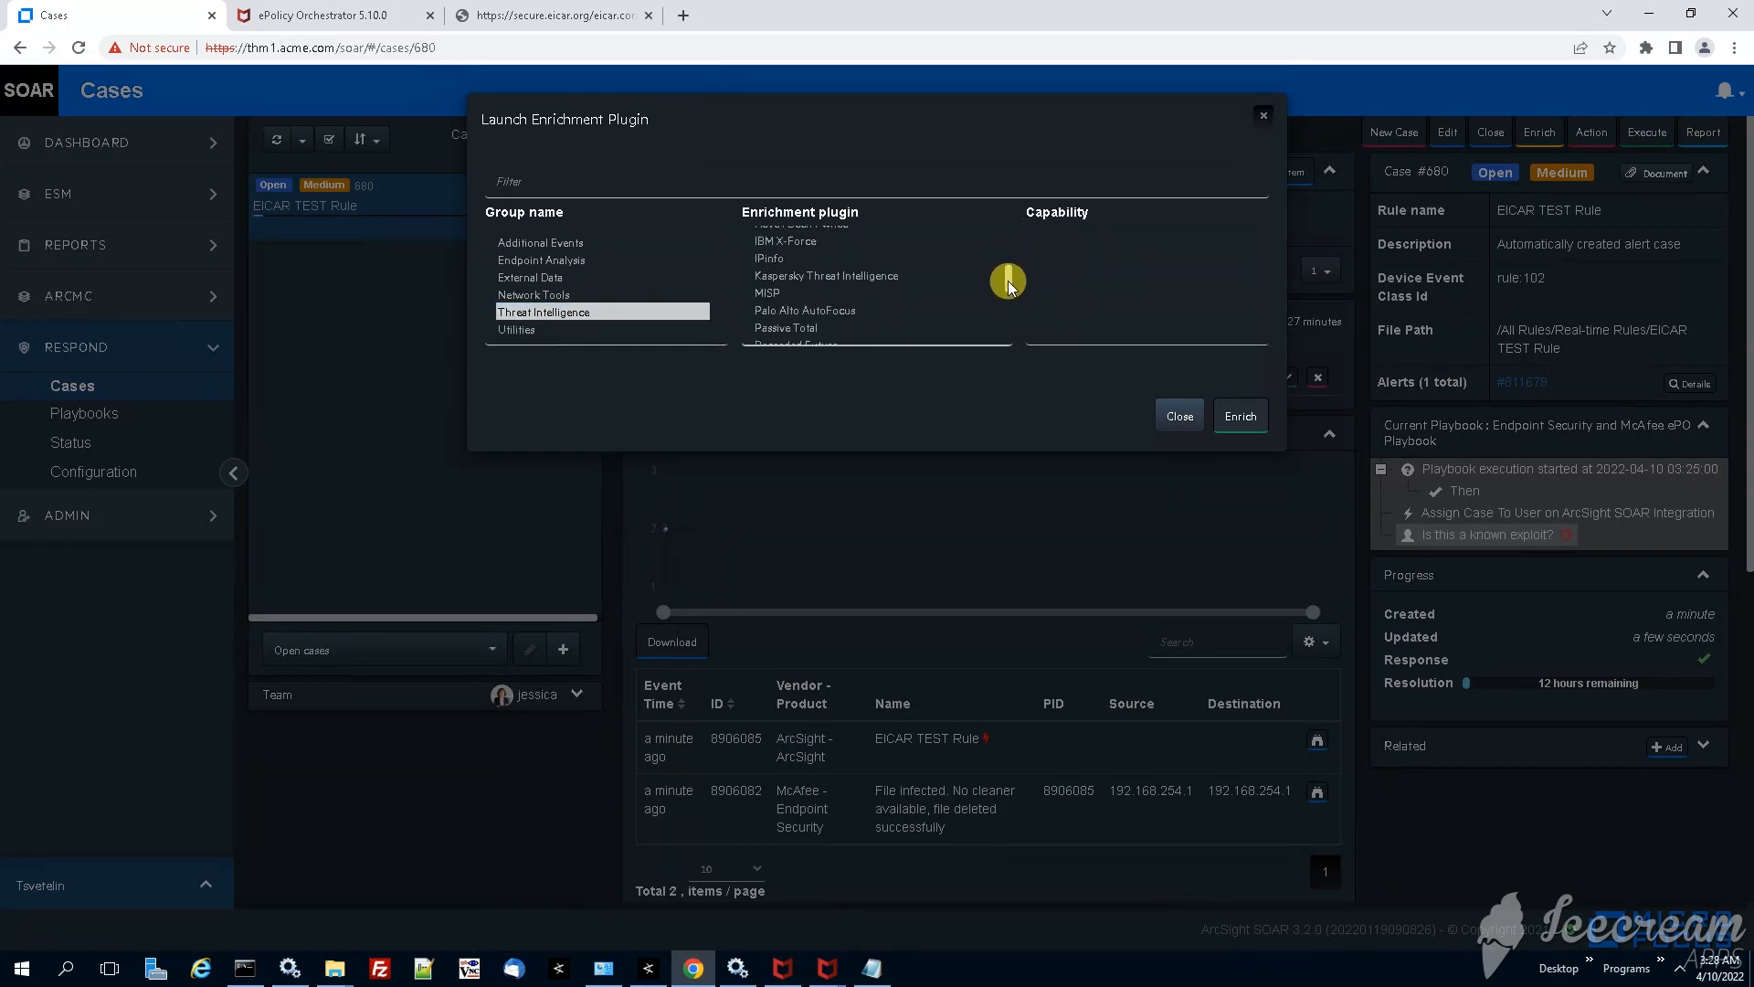
{"action": "left_click_drag", "start_coordinate": [1008, 285], "coordinate": [1014, 333]}
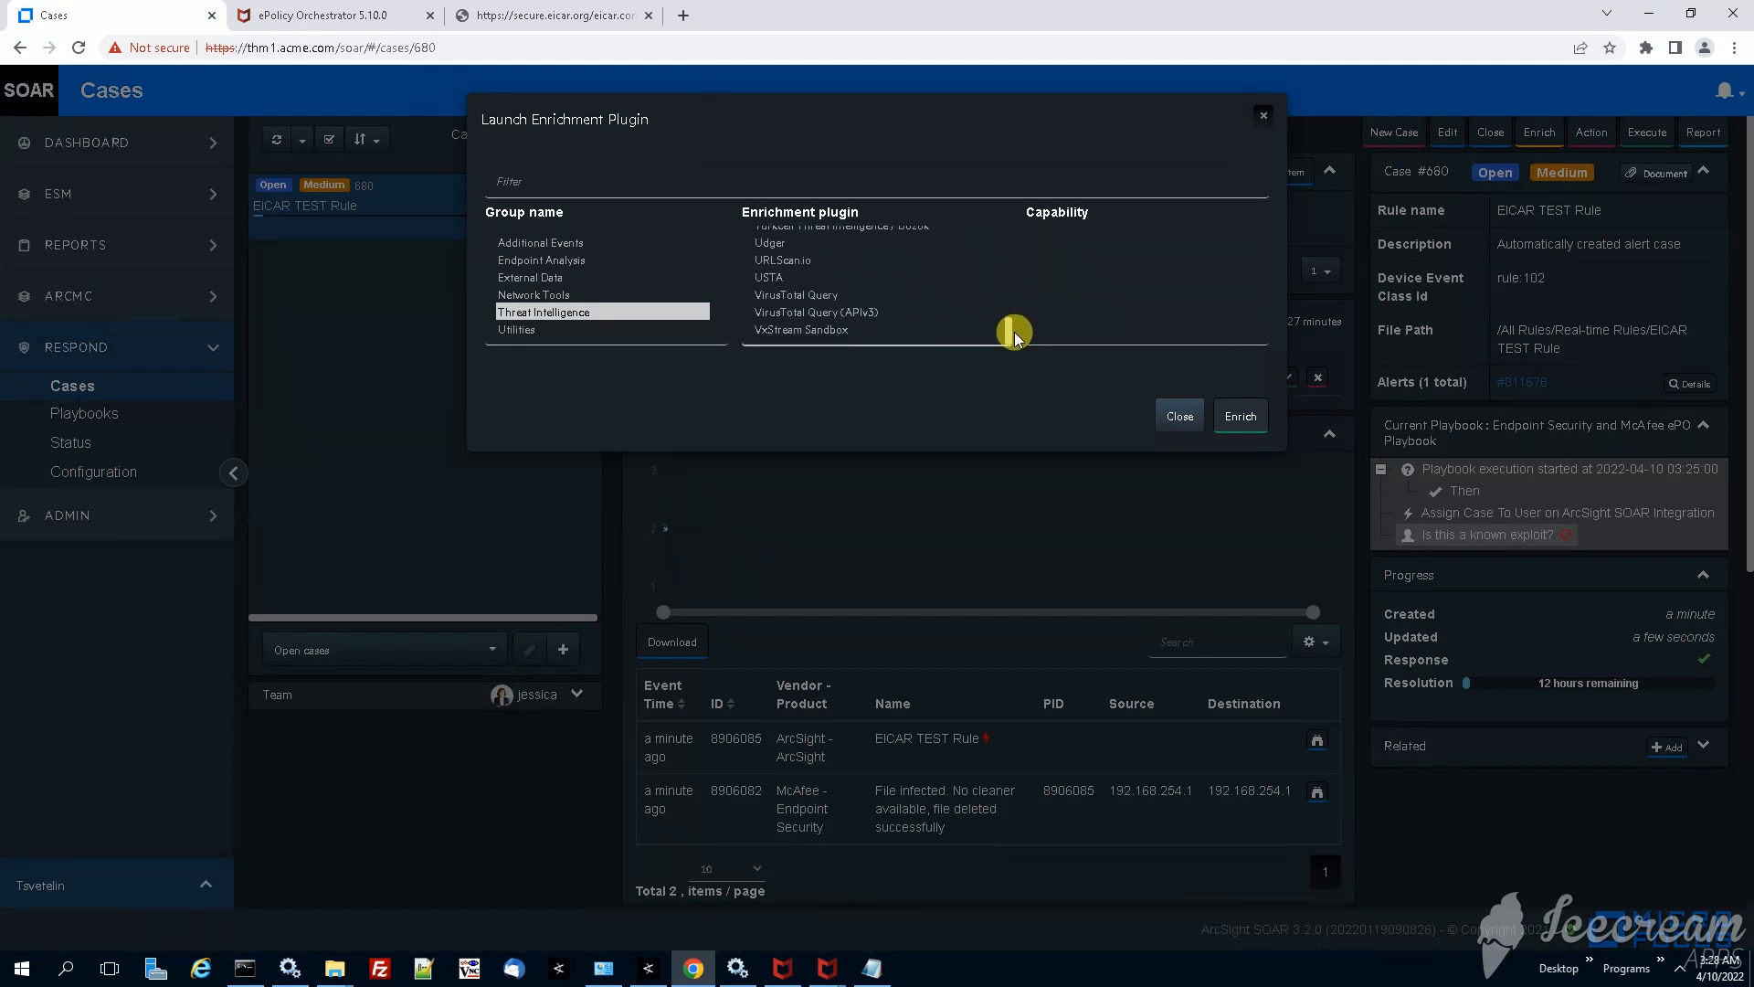
{"action": "left_click", "coordinate": [820, 382]}
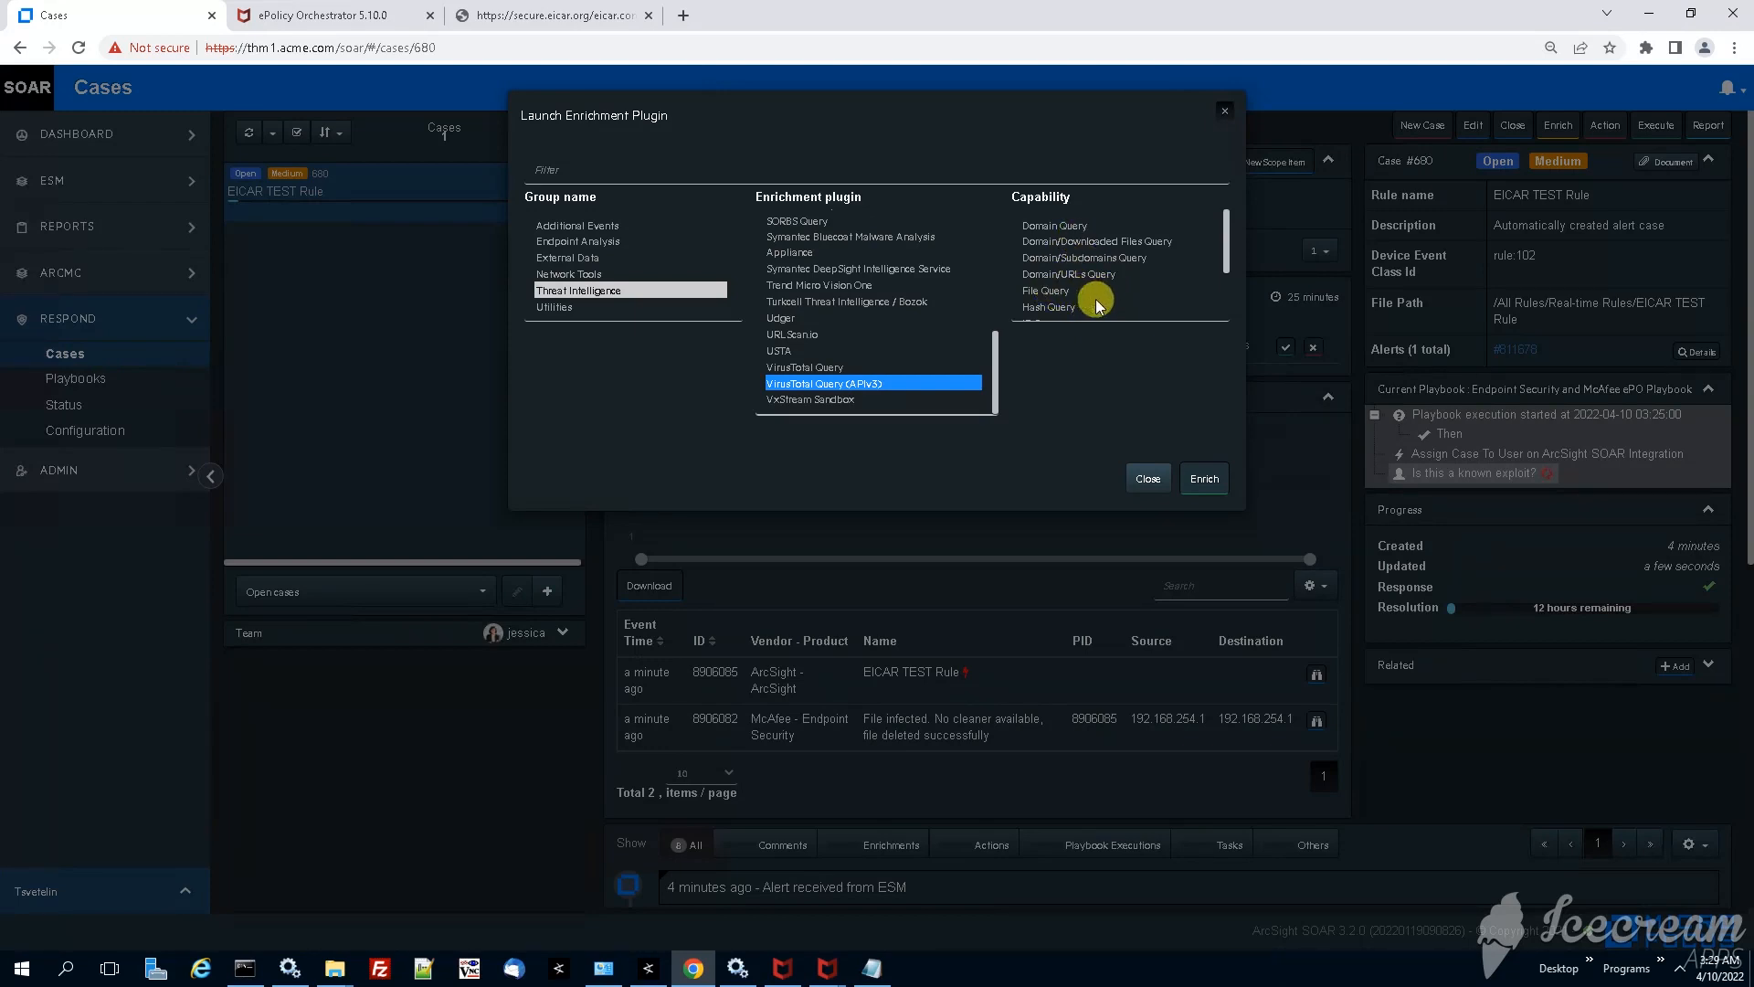
{"action": "left_click", "coordinate": [1068, 307]}
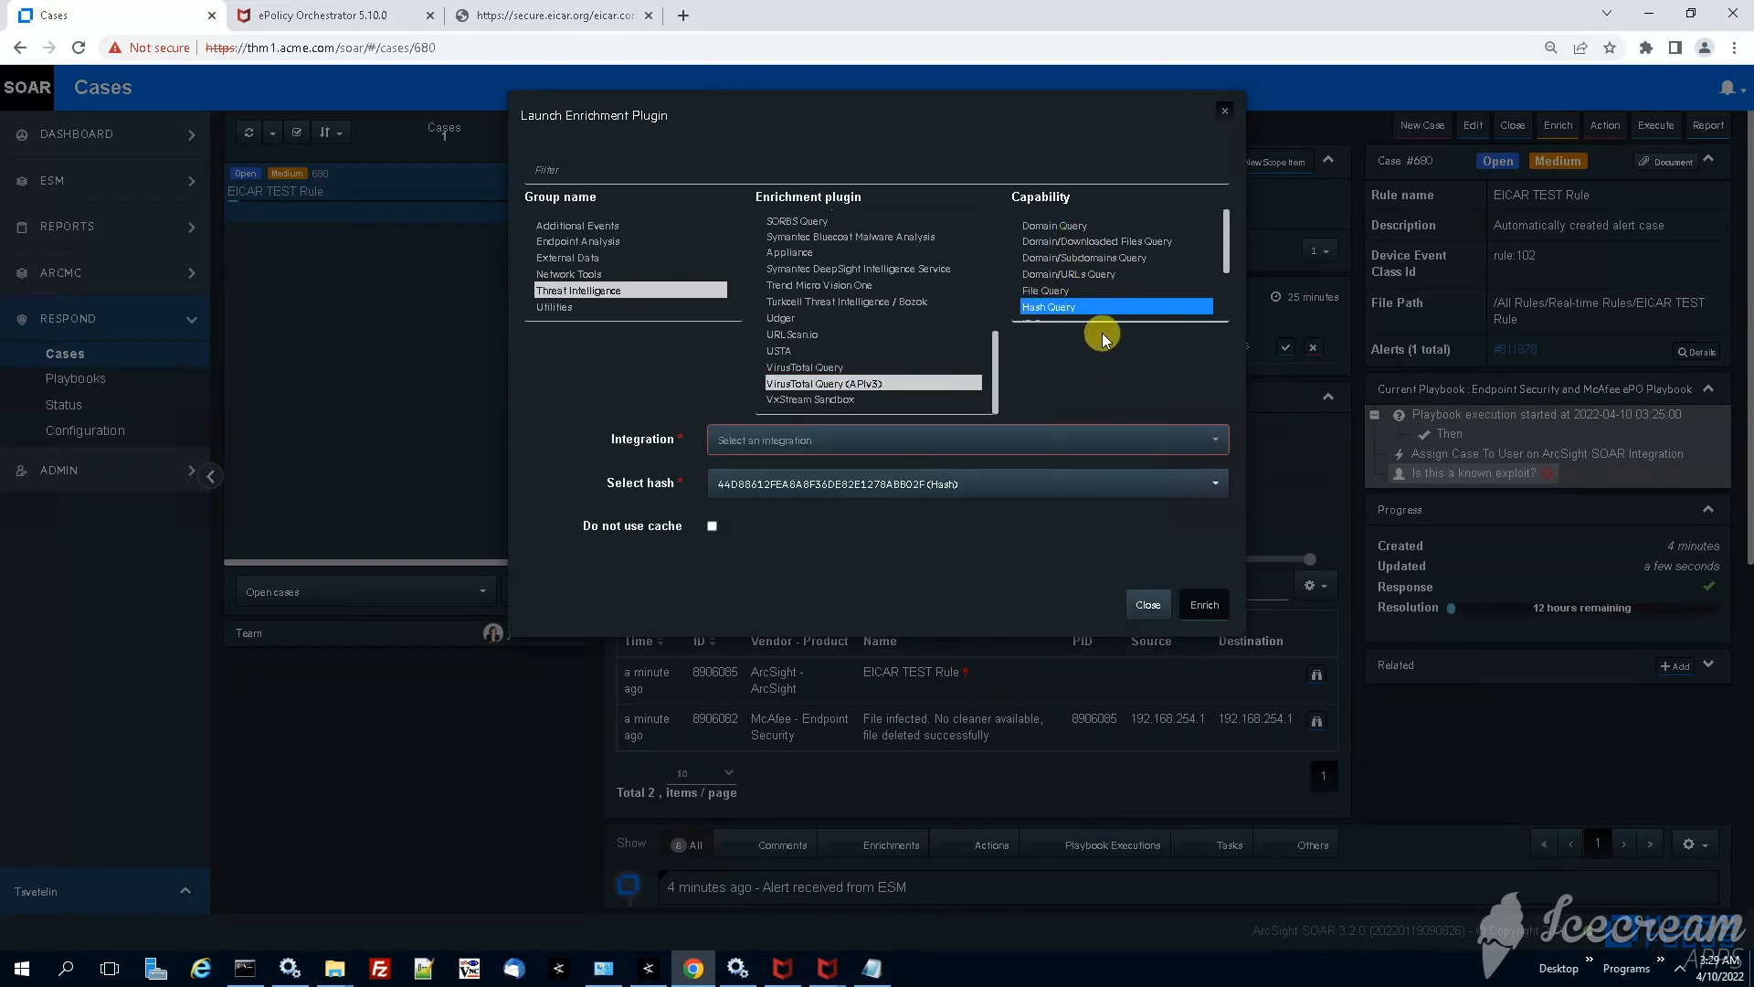
{"action": "left_click", "coordinate": [953, 447]}
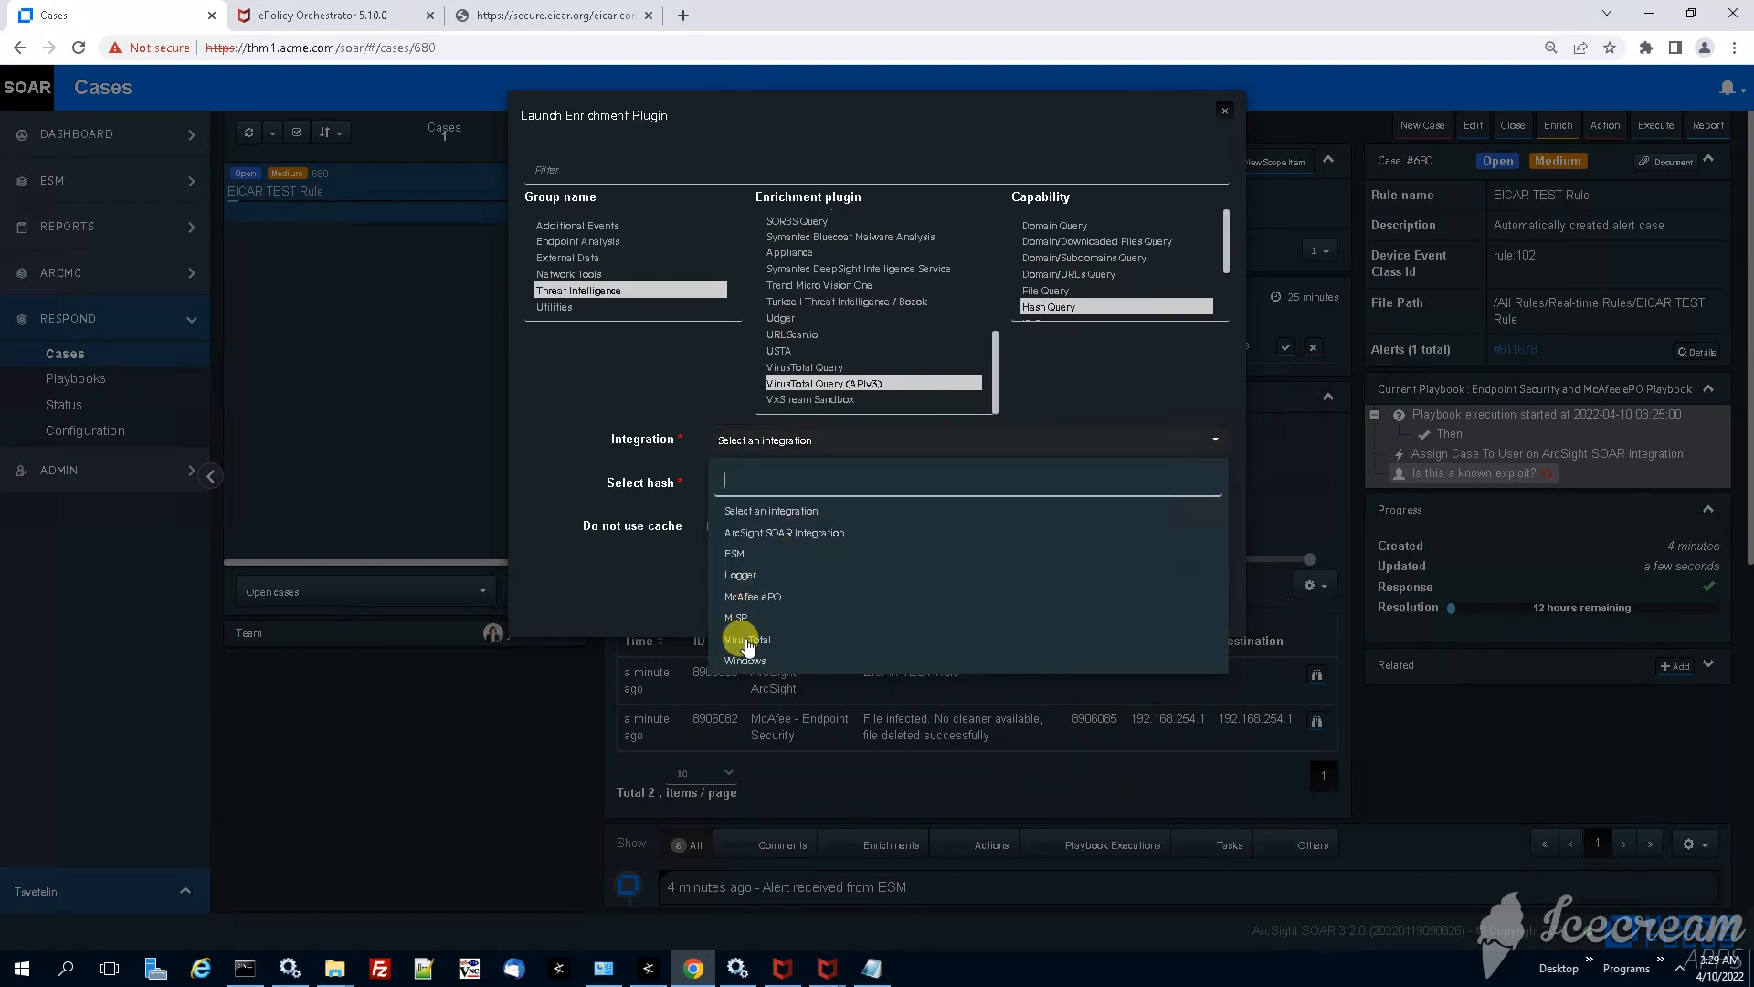
{"action": "left_click", "coordinate": [822, 639]}
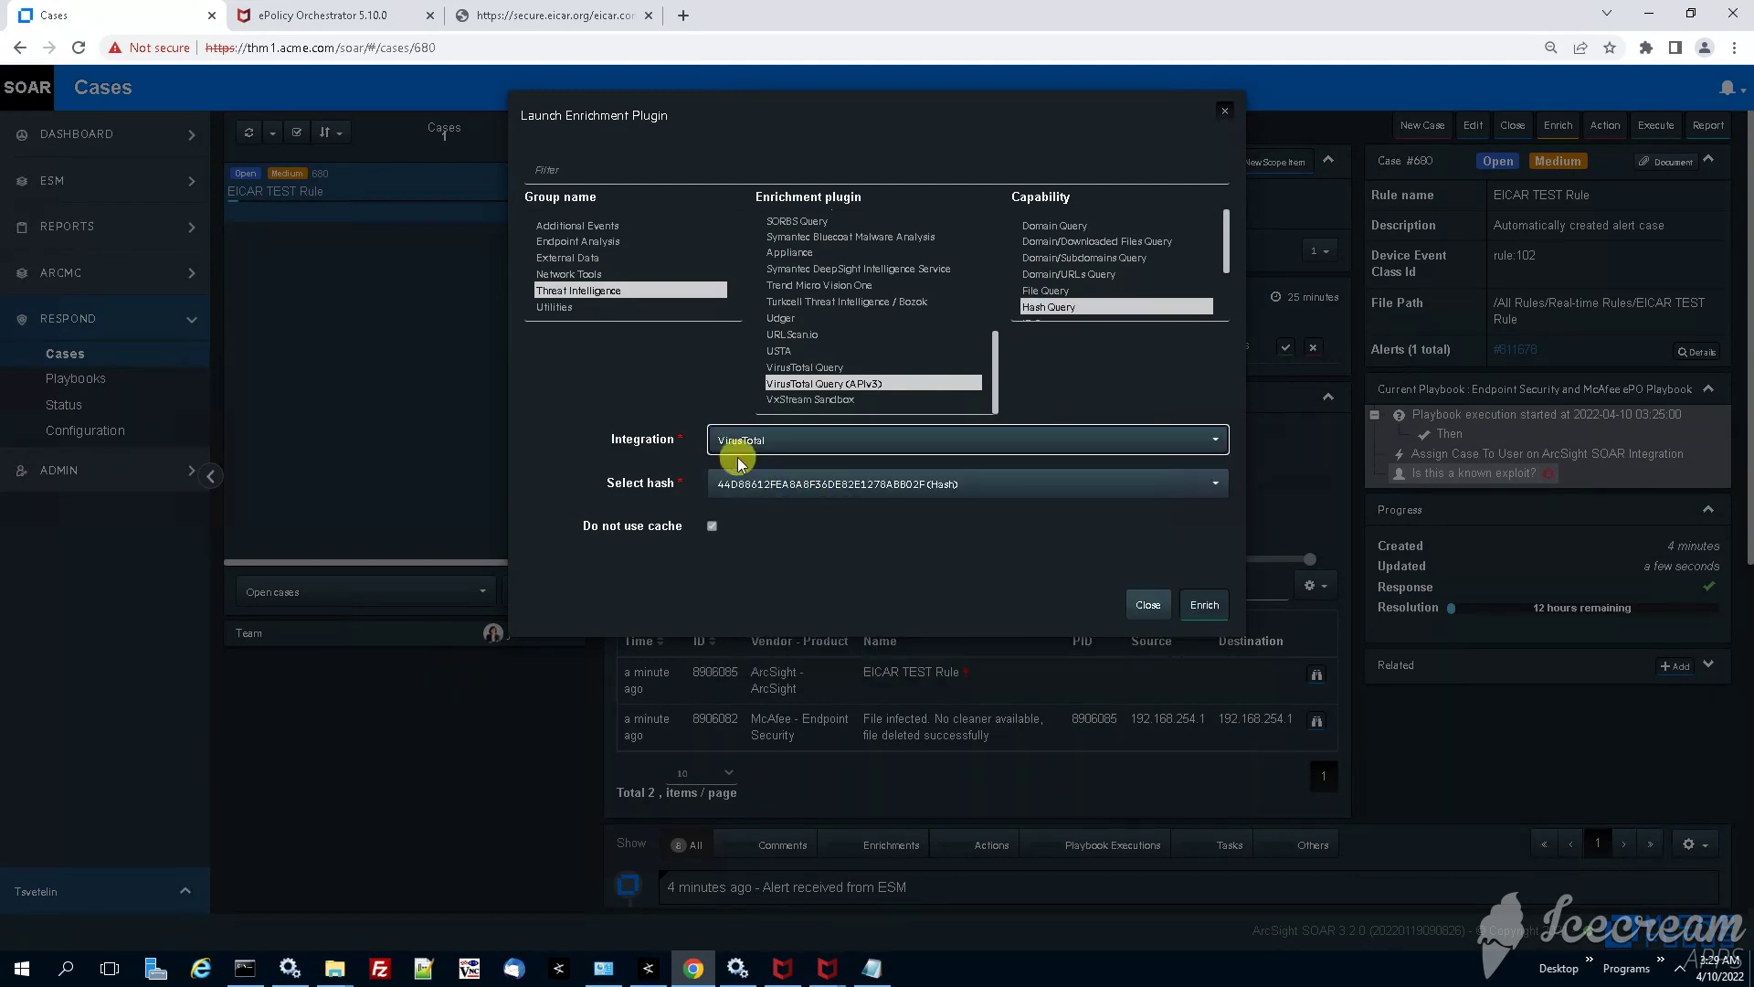
{"action": "left_click", "coordinate": [1212, 617]}
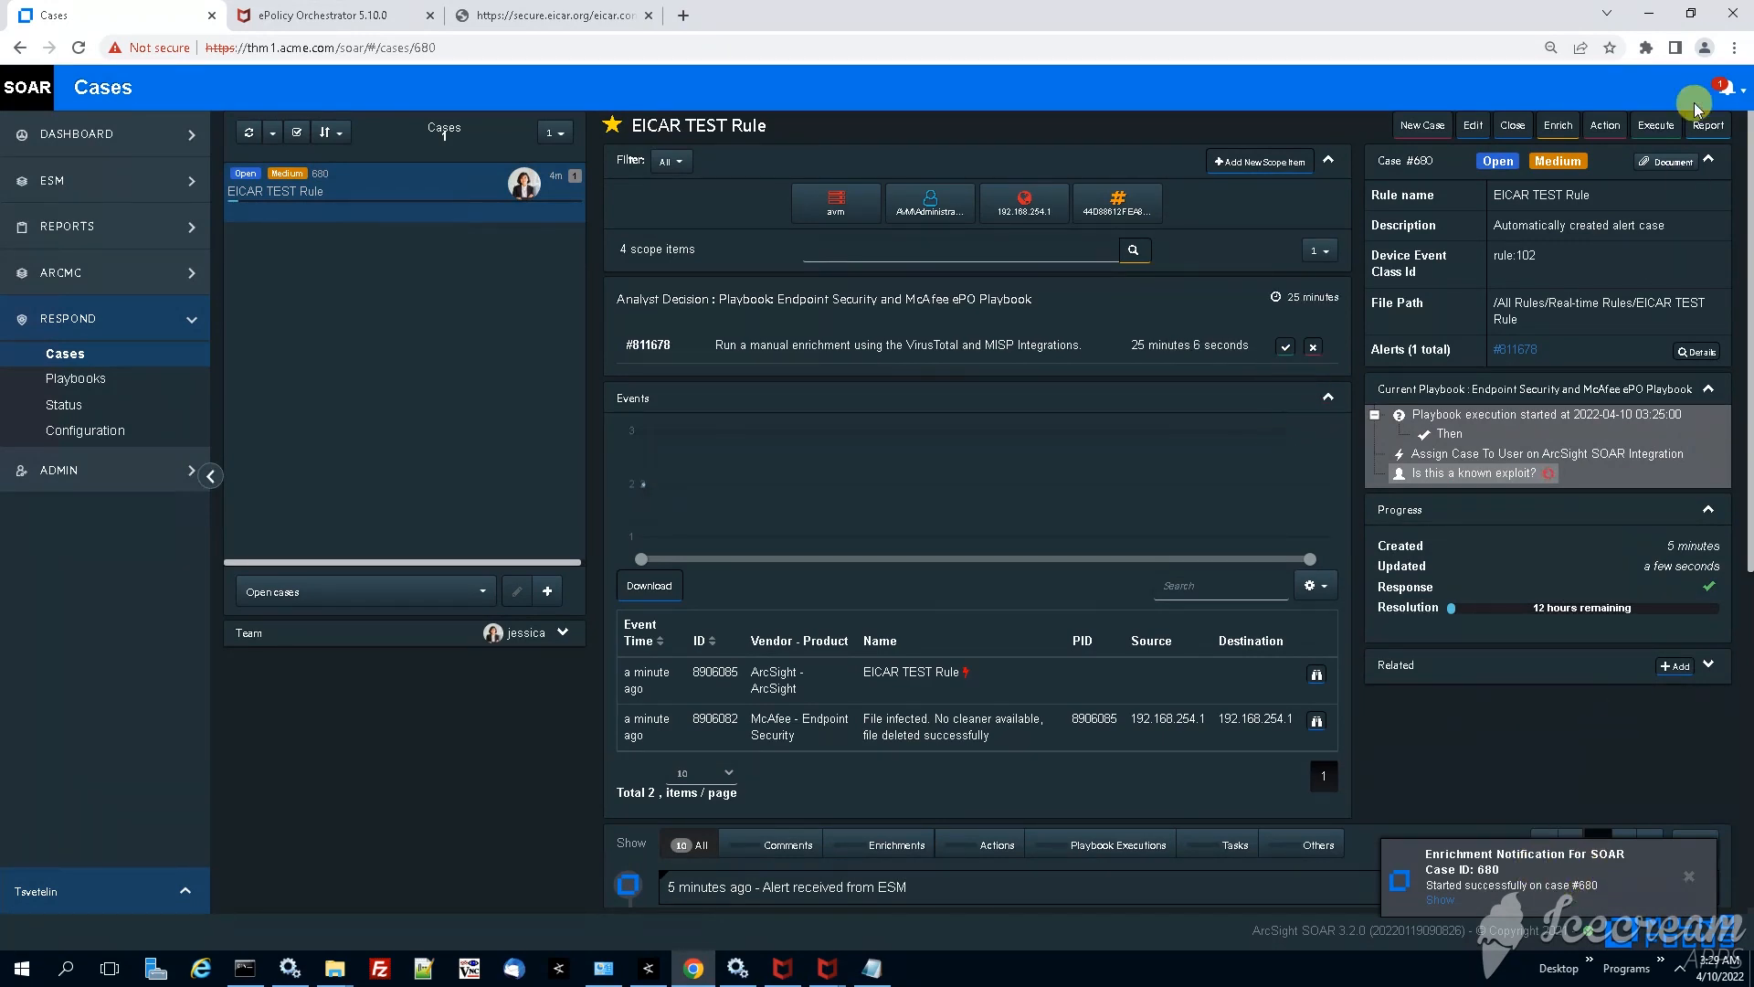
- Dismiss the enrichment-started notification and highlight the VirusTotal Hash Query entry in the case timeline
{"action": "left_click", "coordinate": [1724, 88]}
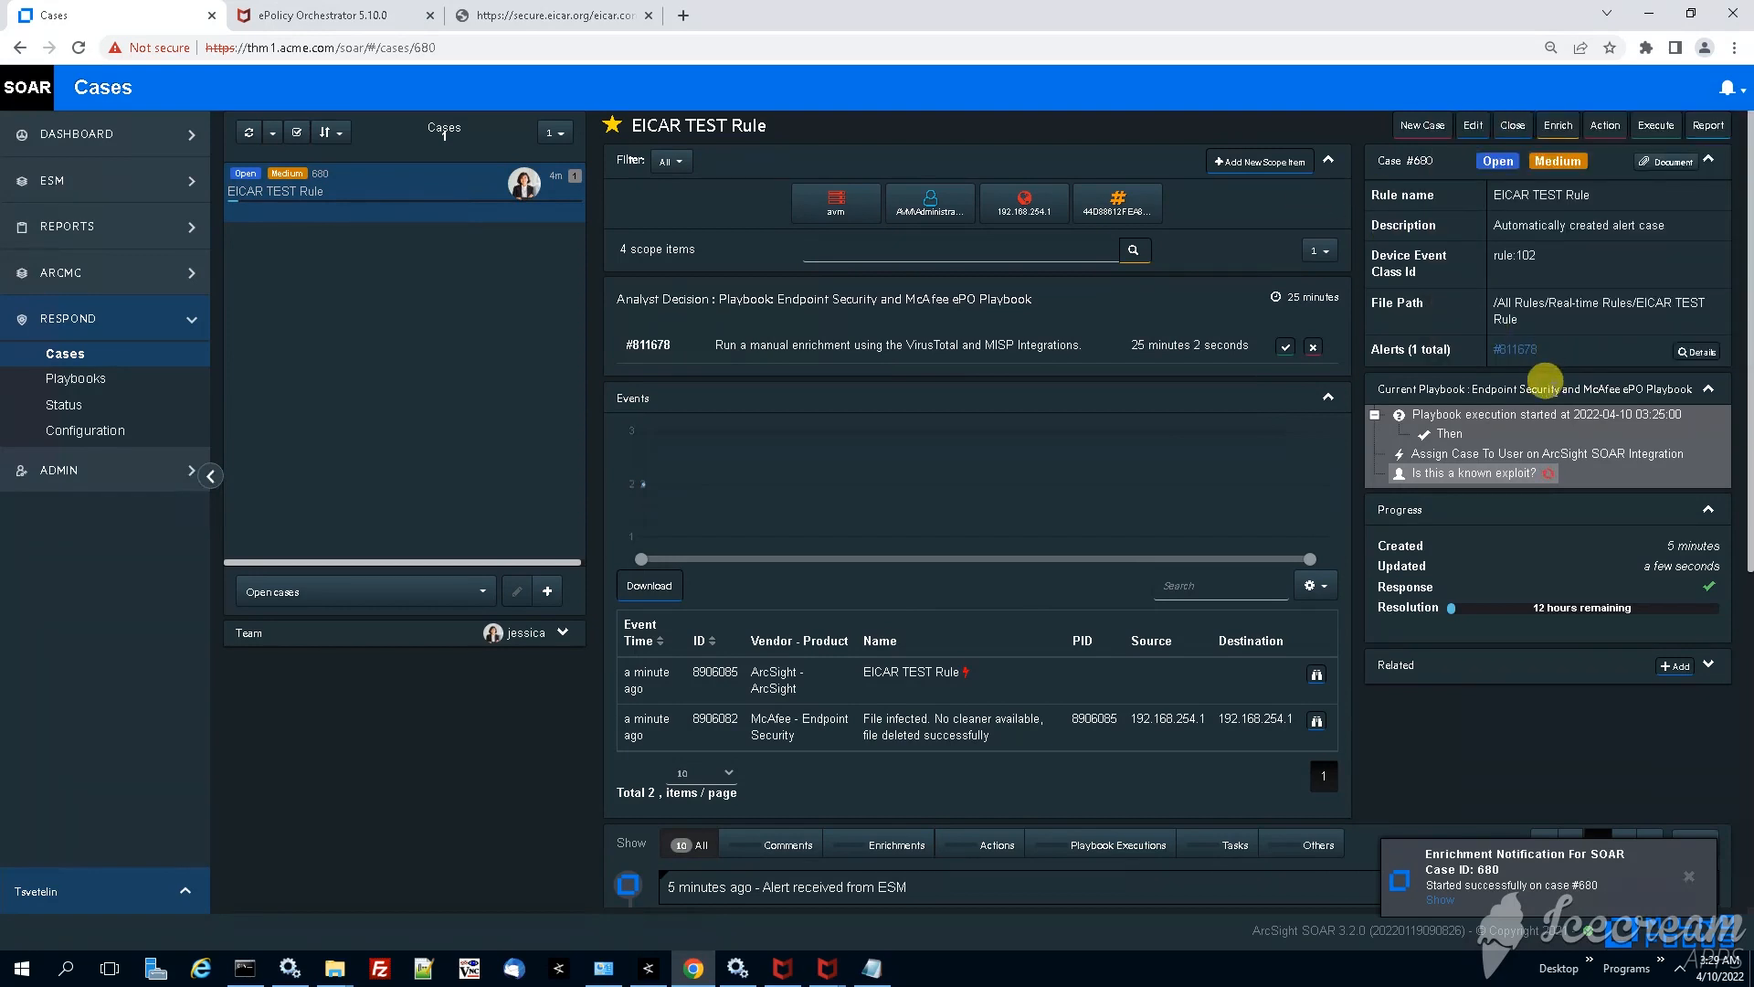
{"action": "left_click", "coordinate": [1689, 876]}
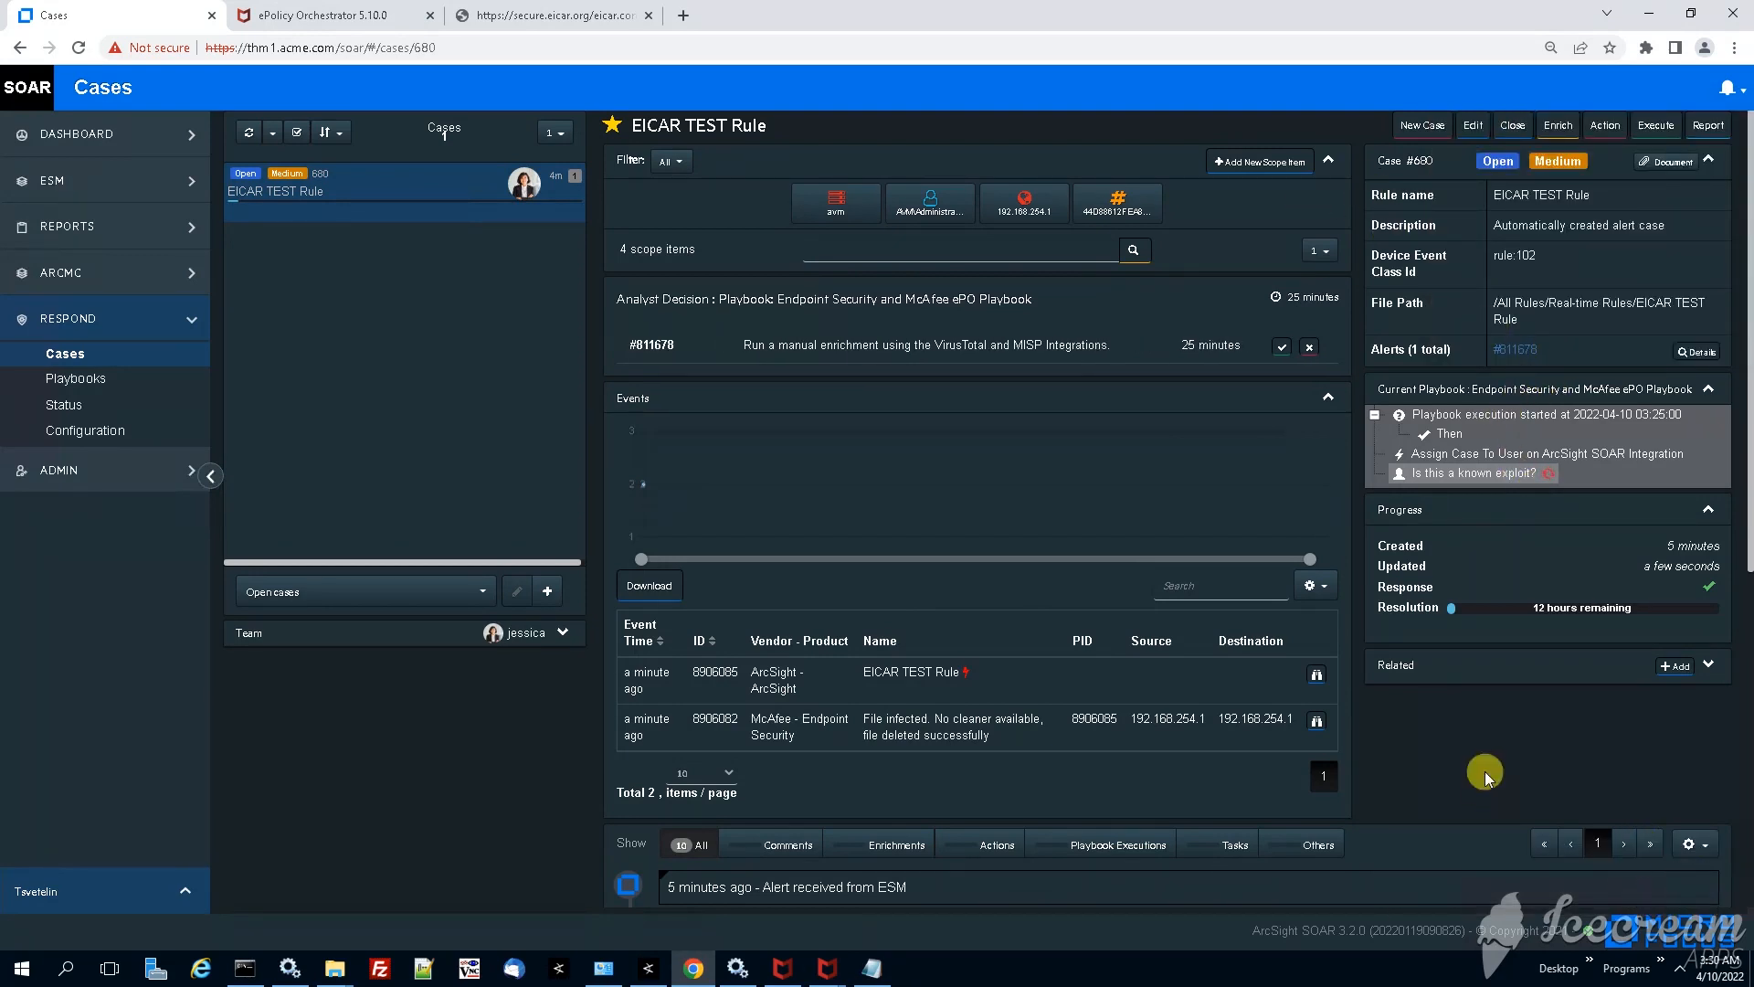
{"action": "scroll", "coordinate": [1472, 739], "scroll_direction": "down", "scroll_amount": 1}
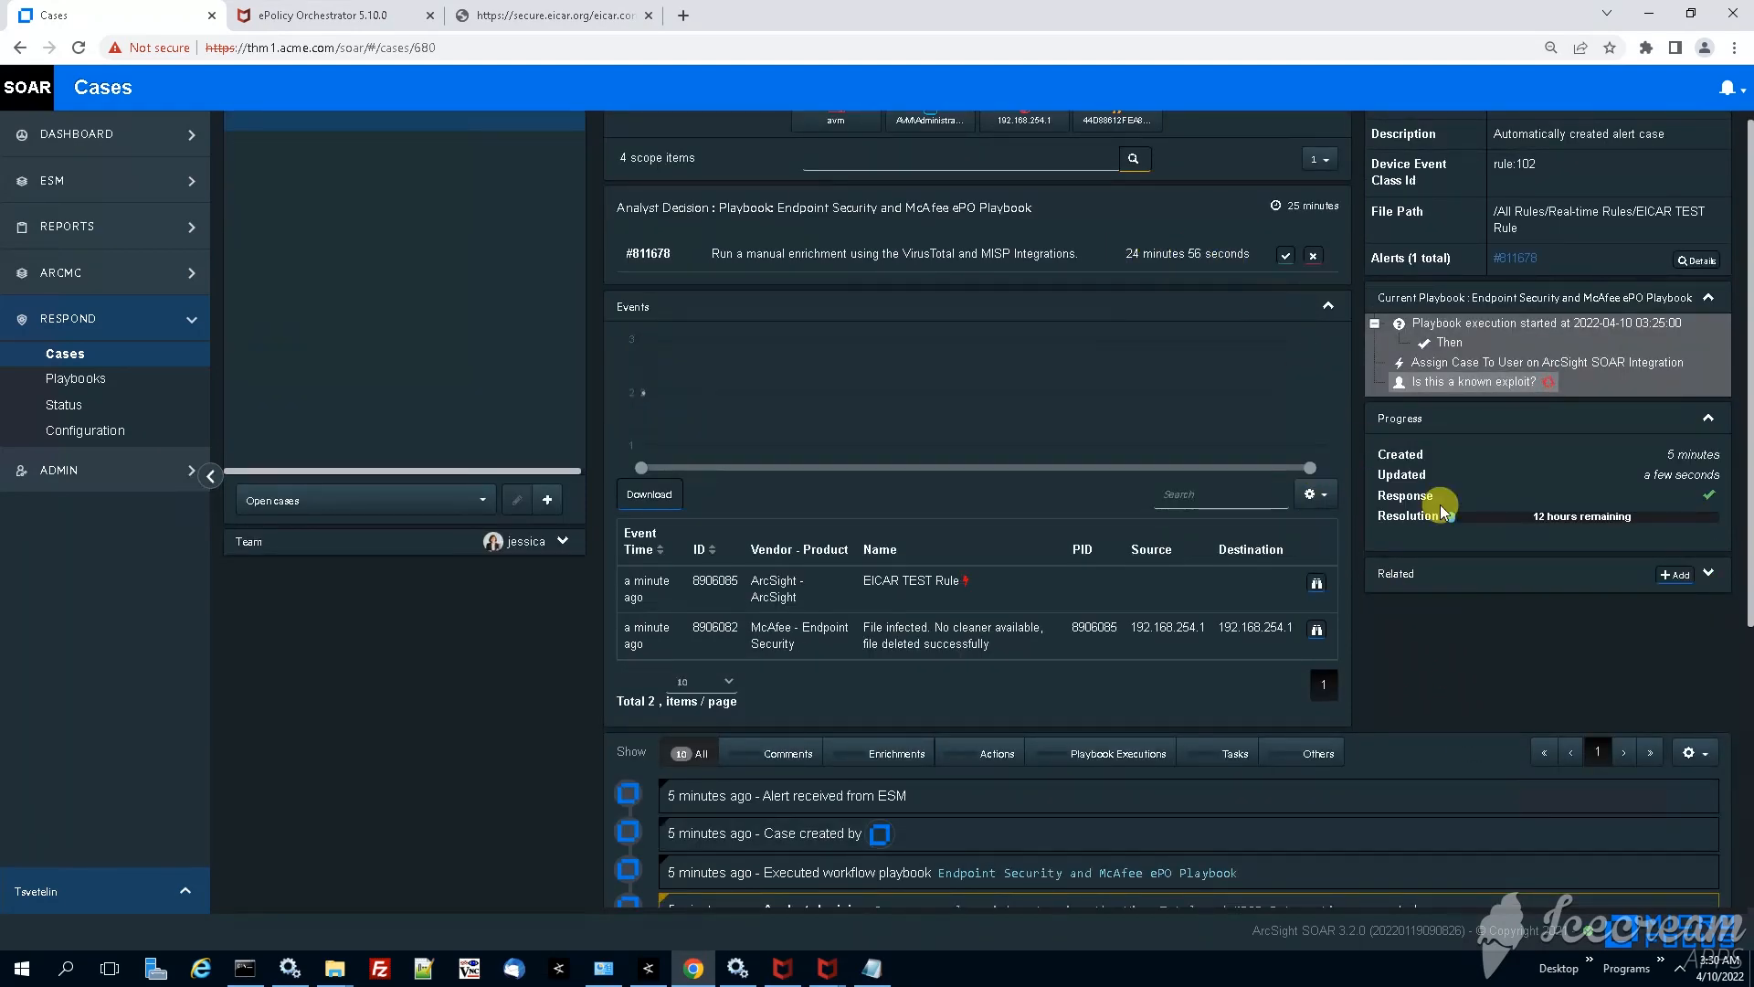
{"action": "scroll", "coordinate": [1489, 585], "scroll_direction": "down", "scroll_amount": 1}
{"action": "scroll", "coordinate": [1490, 586], "scroll_direction": "down", "scroll_amount": 1}
{"action": "scroll", "coordinate": [1490, 585], "scroll_direction": "down", "scroll_amount": 1}
{"action": "scroll", "coordinate": [1492, 585], "scroll_direction": "down", "scroll_amount": 1}
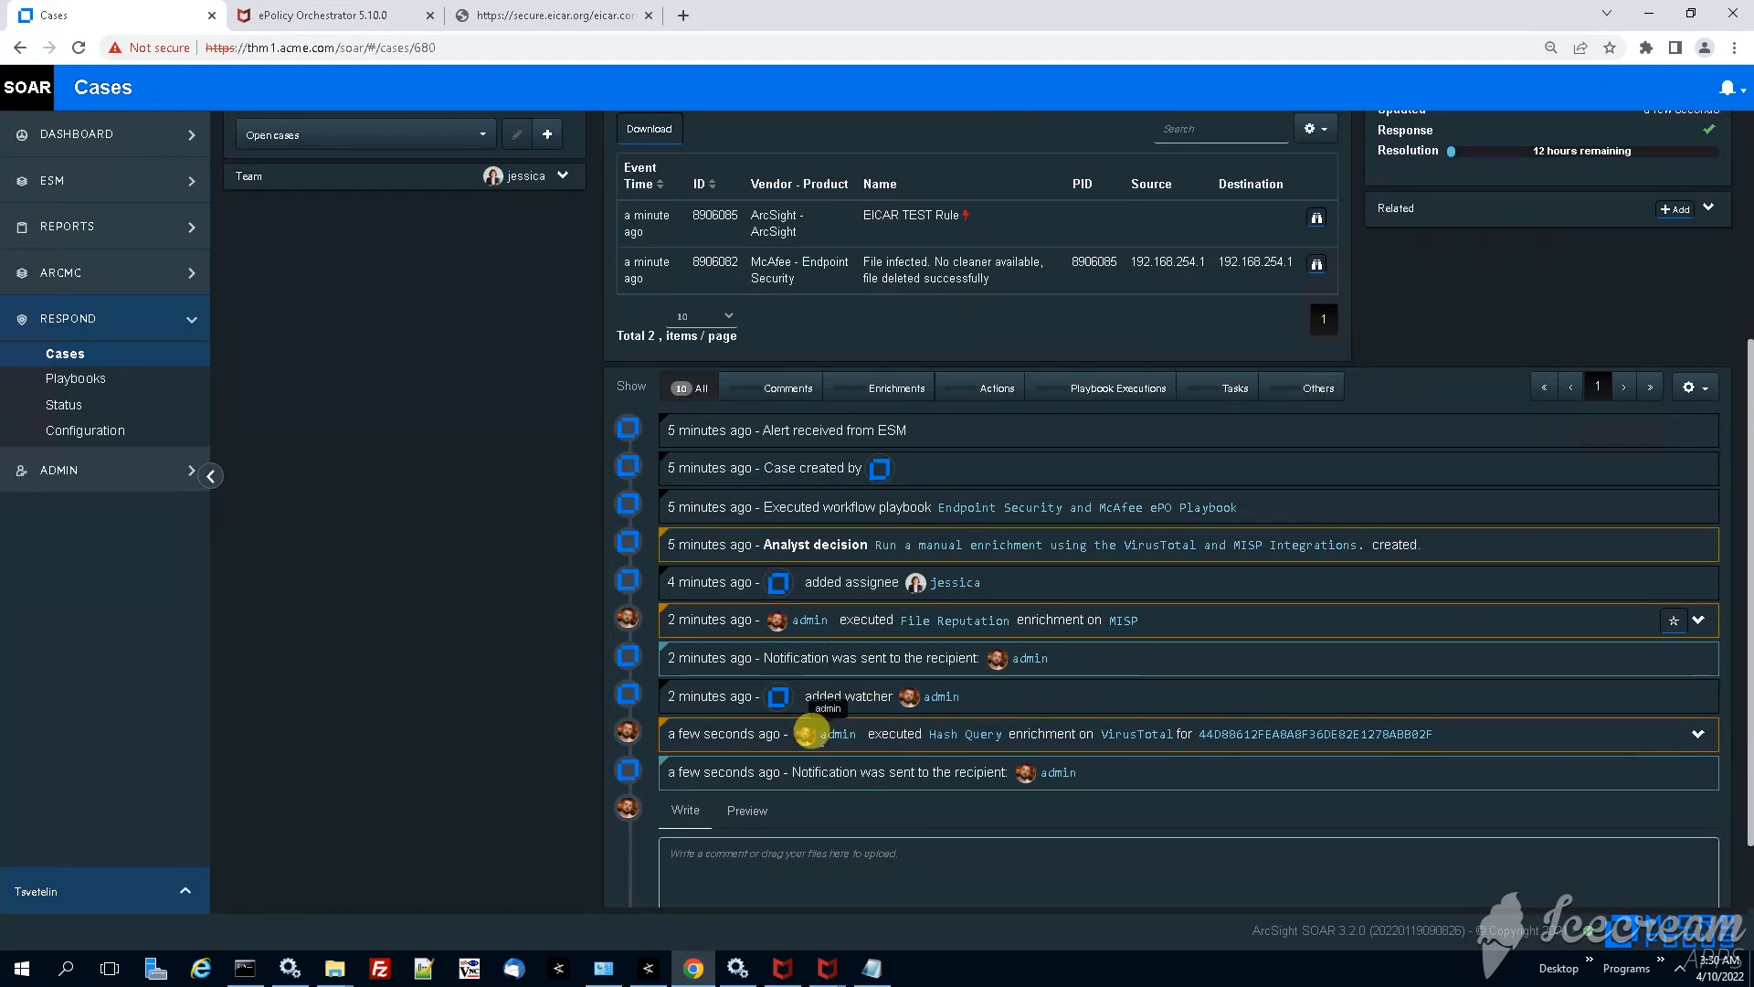
{"action": "left_click_drag", "start_coordinate": [818, 741], "coordinate": [1465, 741]}
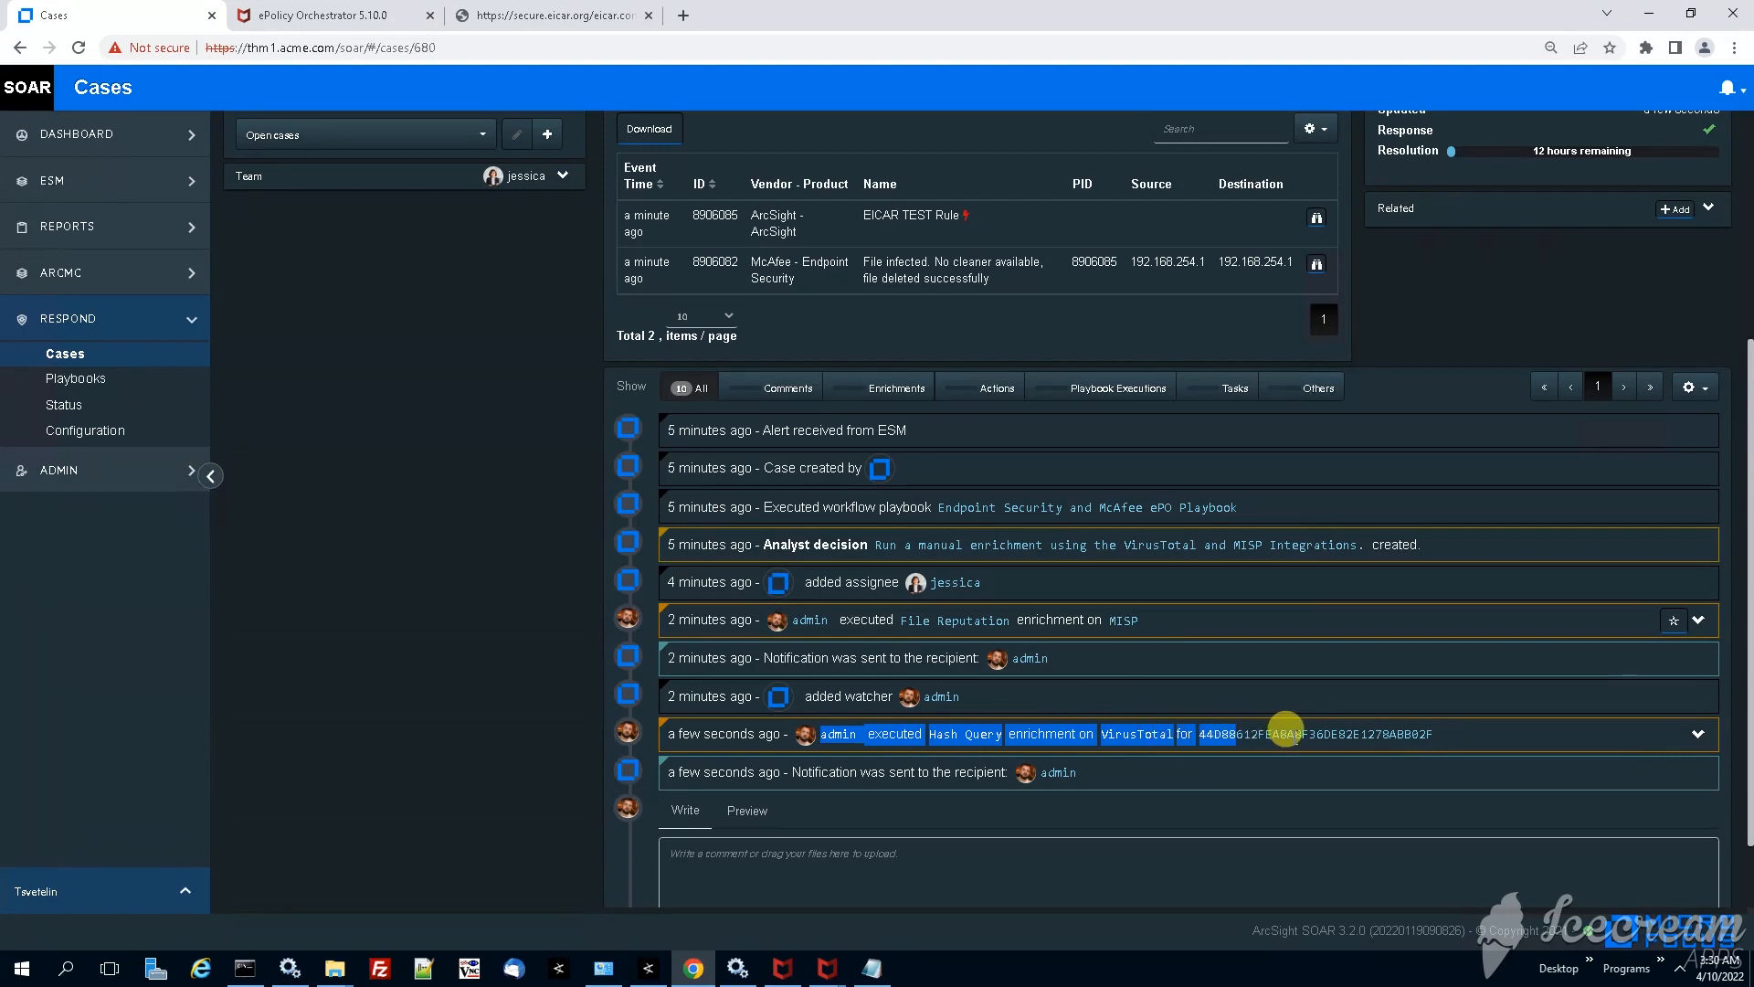
- Clear the highlight, dismiss the enrichment notification and check the enrichment notifications list
{"action": "left_click", "coordinate": [1487, 737]}
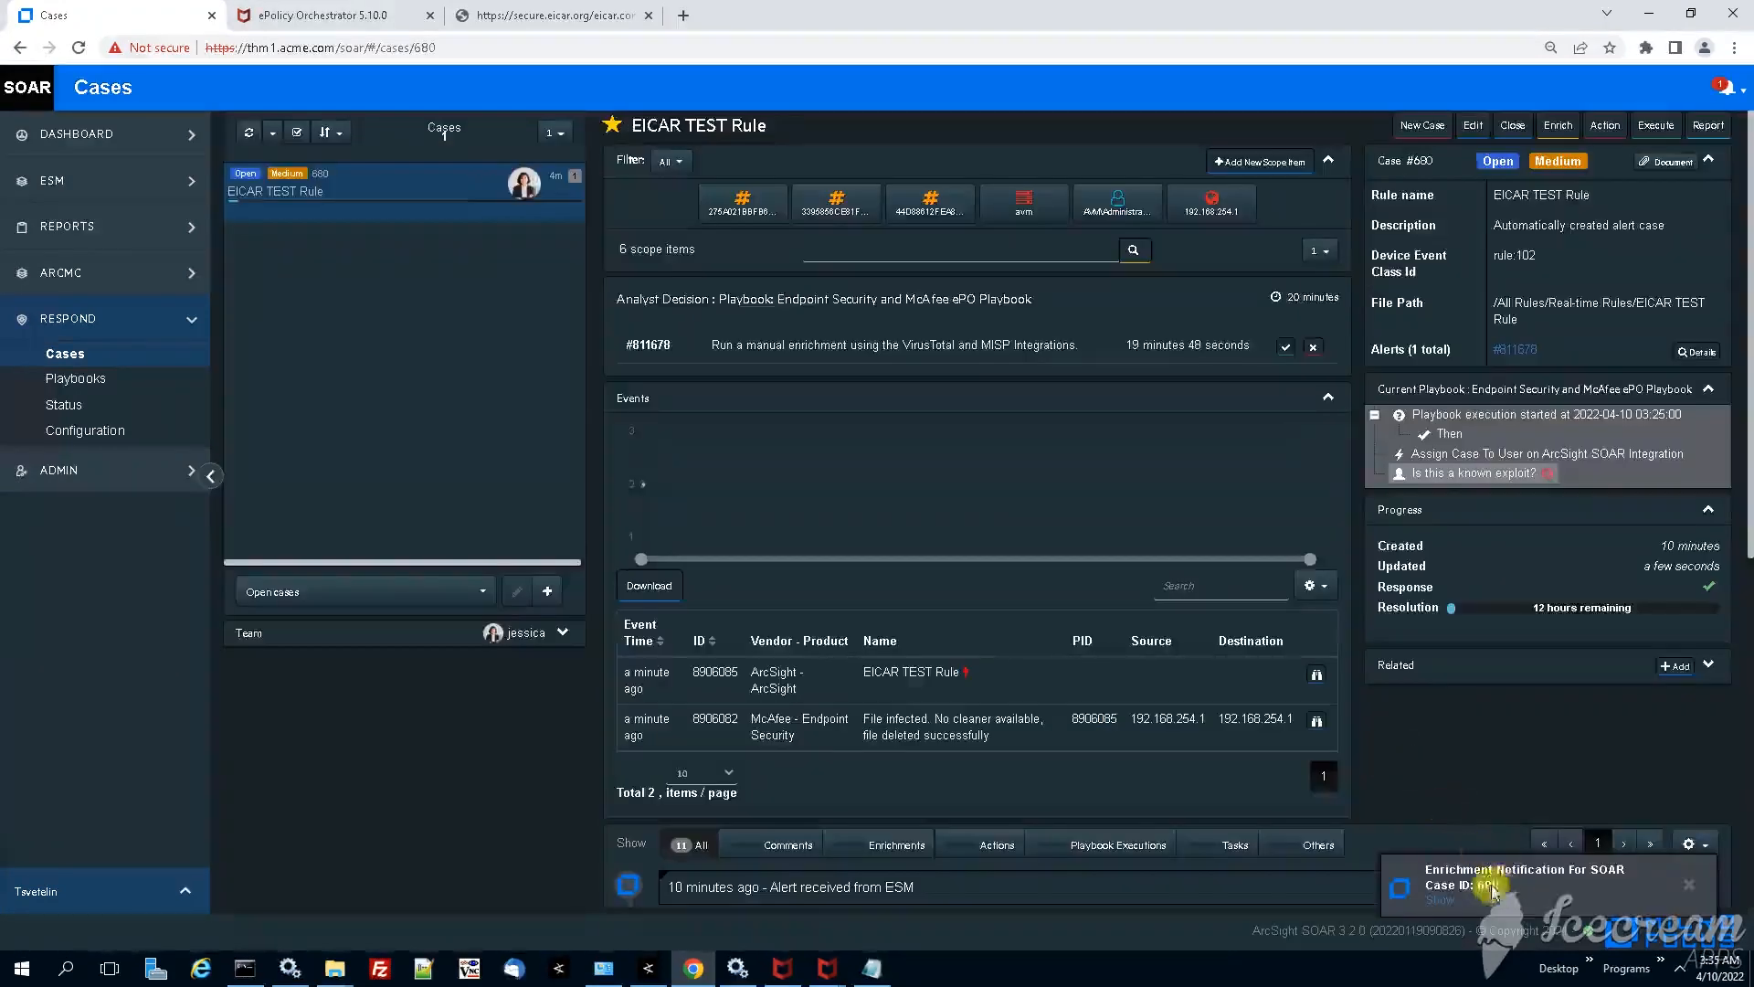
{"action": "left_click", "coordinate": [1517, 884]}
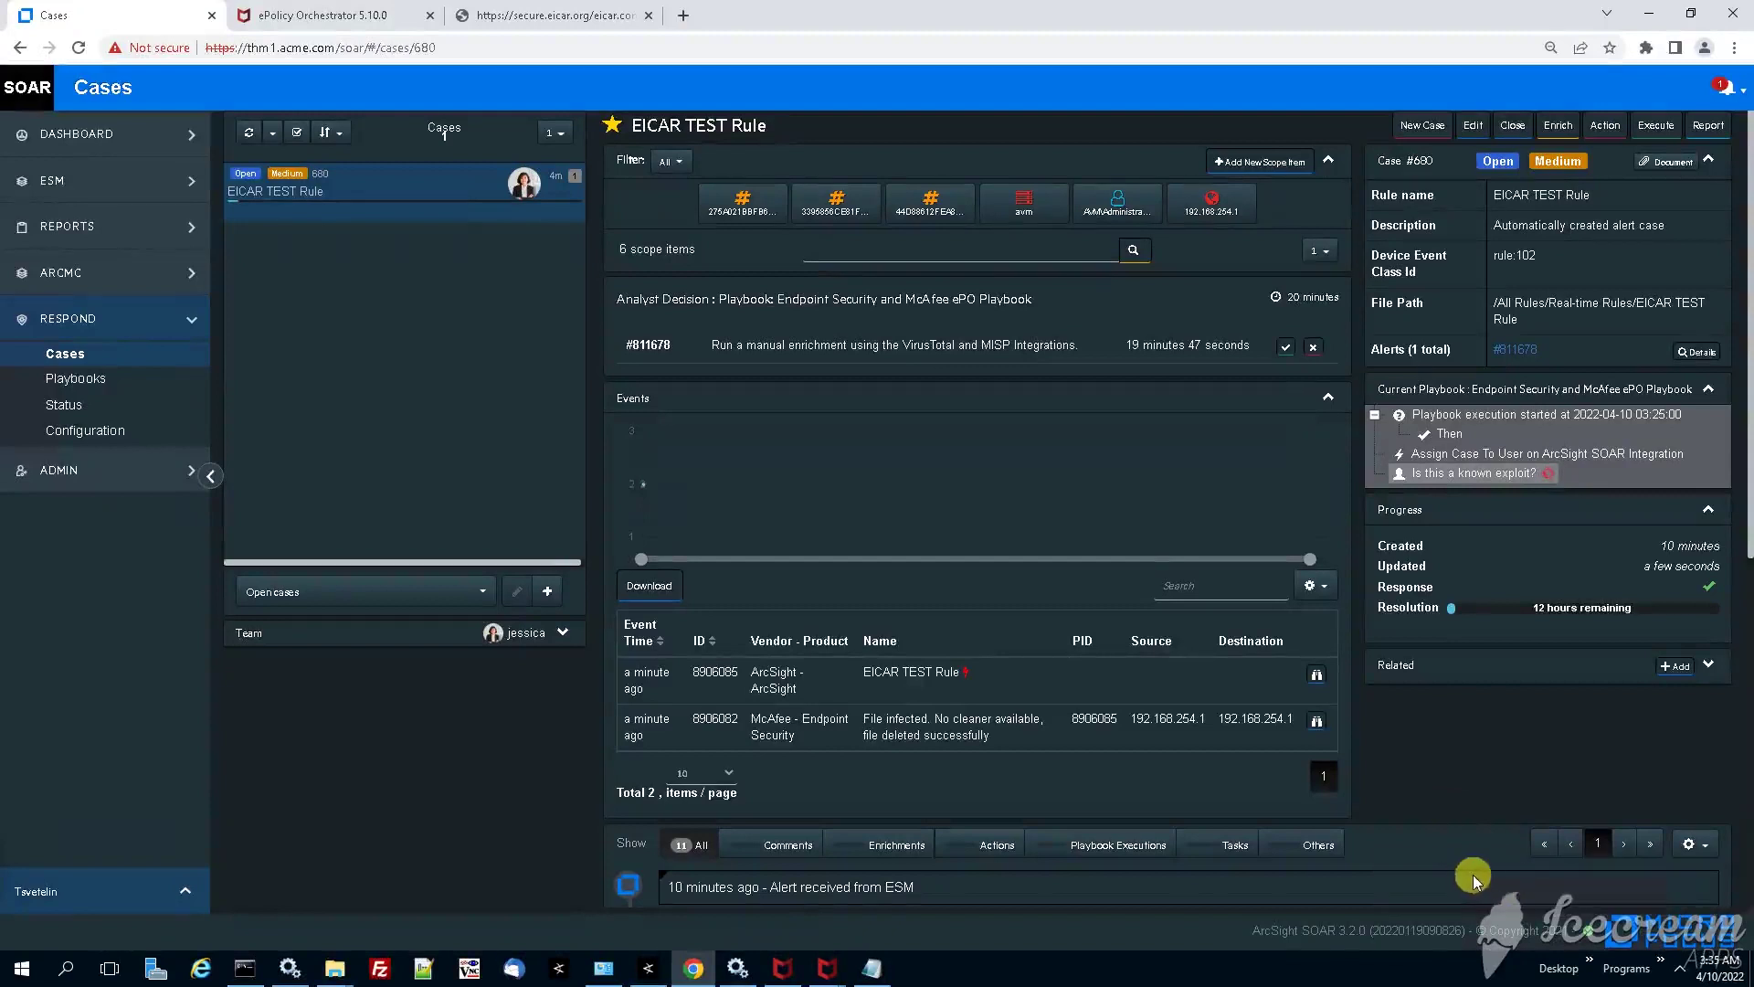
{"action": "left_click", "coordinate": [1726, 90]}
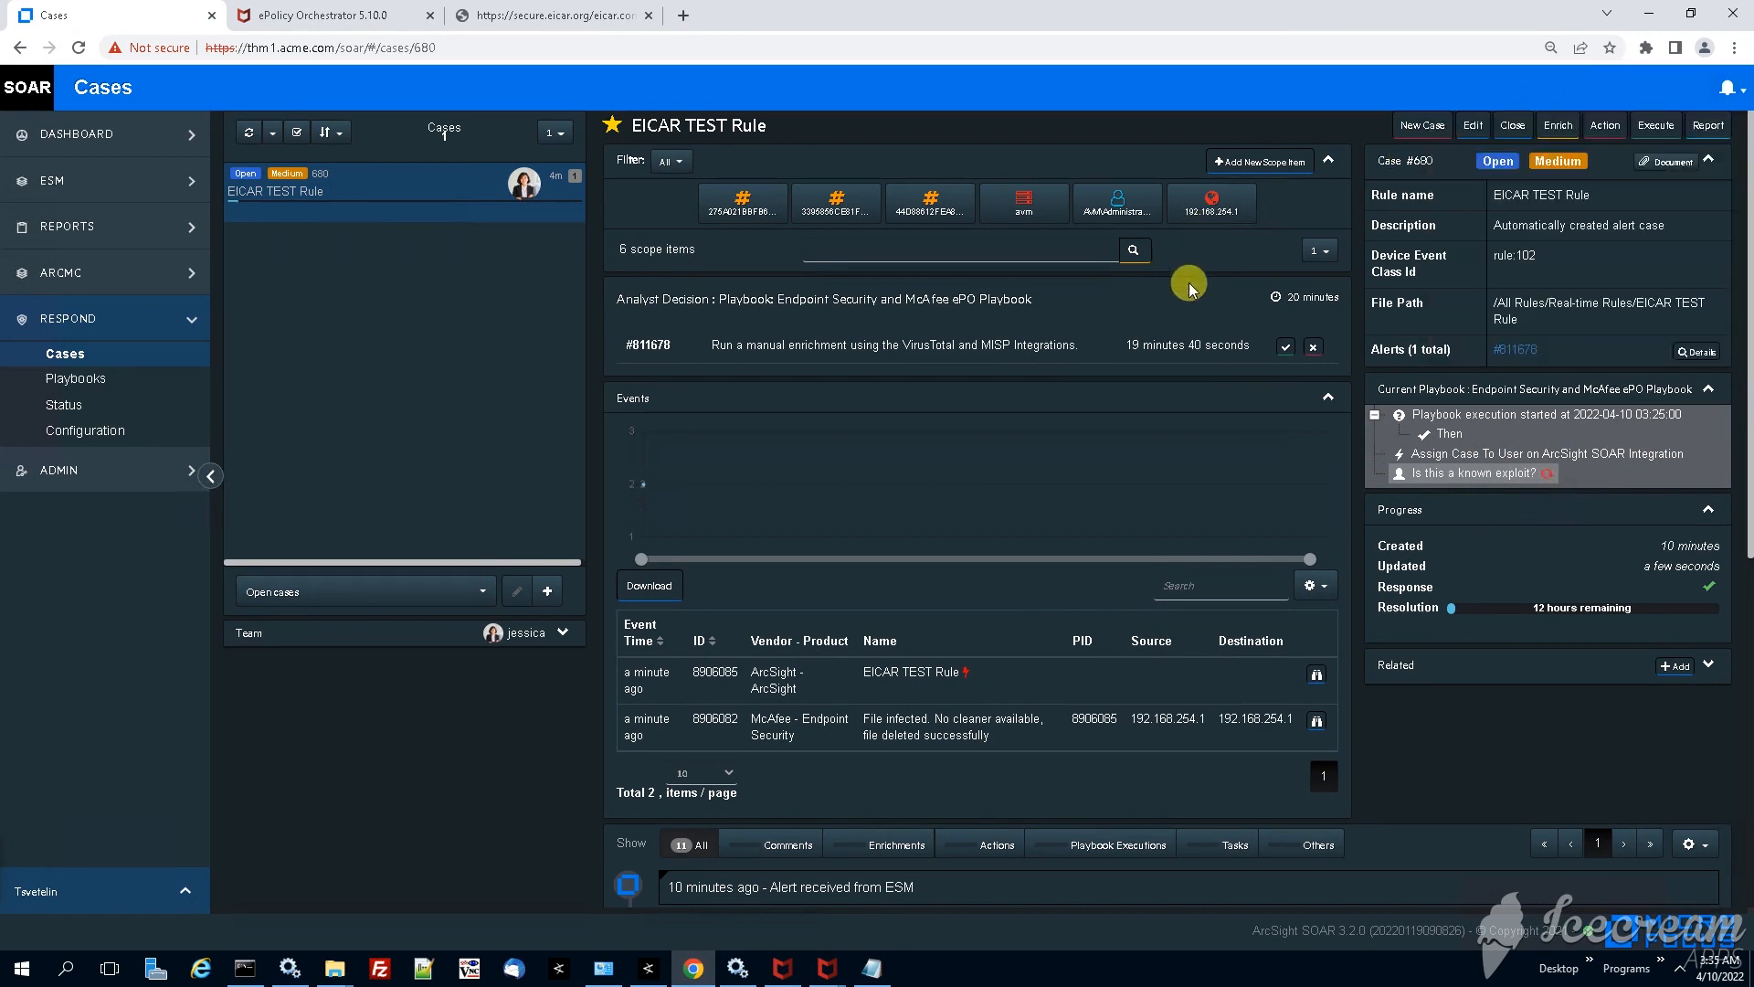
{"action": "scroll", "coordinate": [1202, 328], "scroll_direction": "down", "scroll_amount": 1}
{"action": "scroll", "coordinate": [1200, 328], "scroll_direction": "down", "scroll_amount": 2}
{"action": "scroll", "coordinate": [1188, 357], "scroll_direction": "down", "scroll_amount": 1}
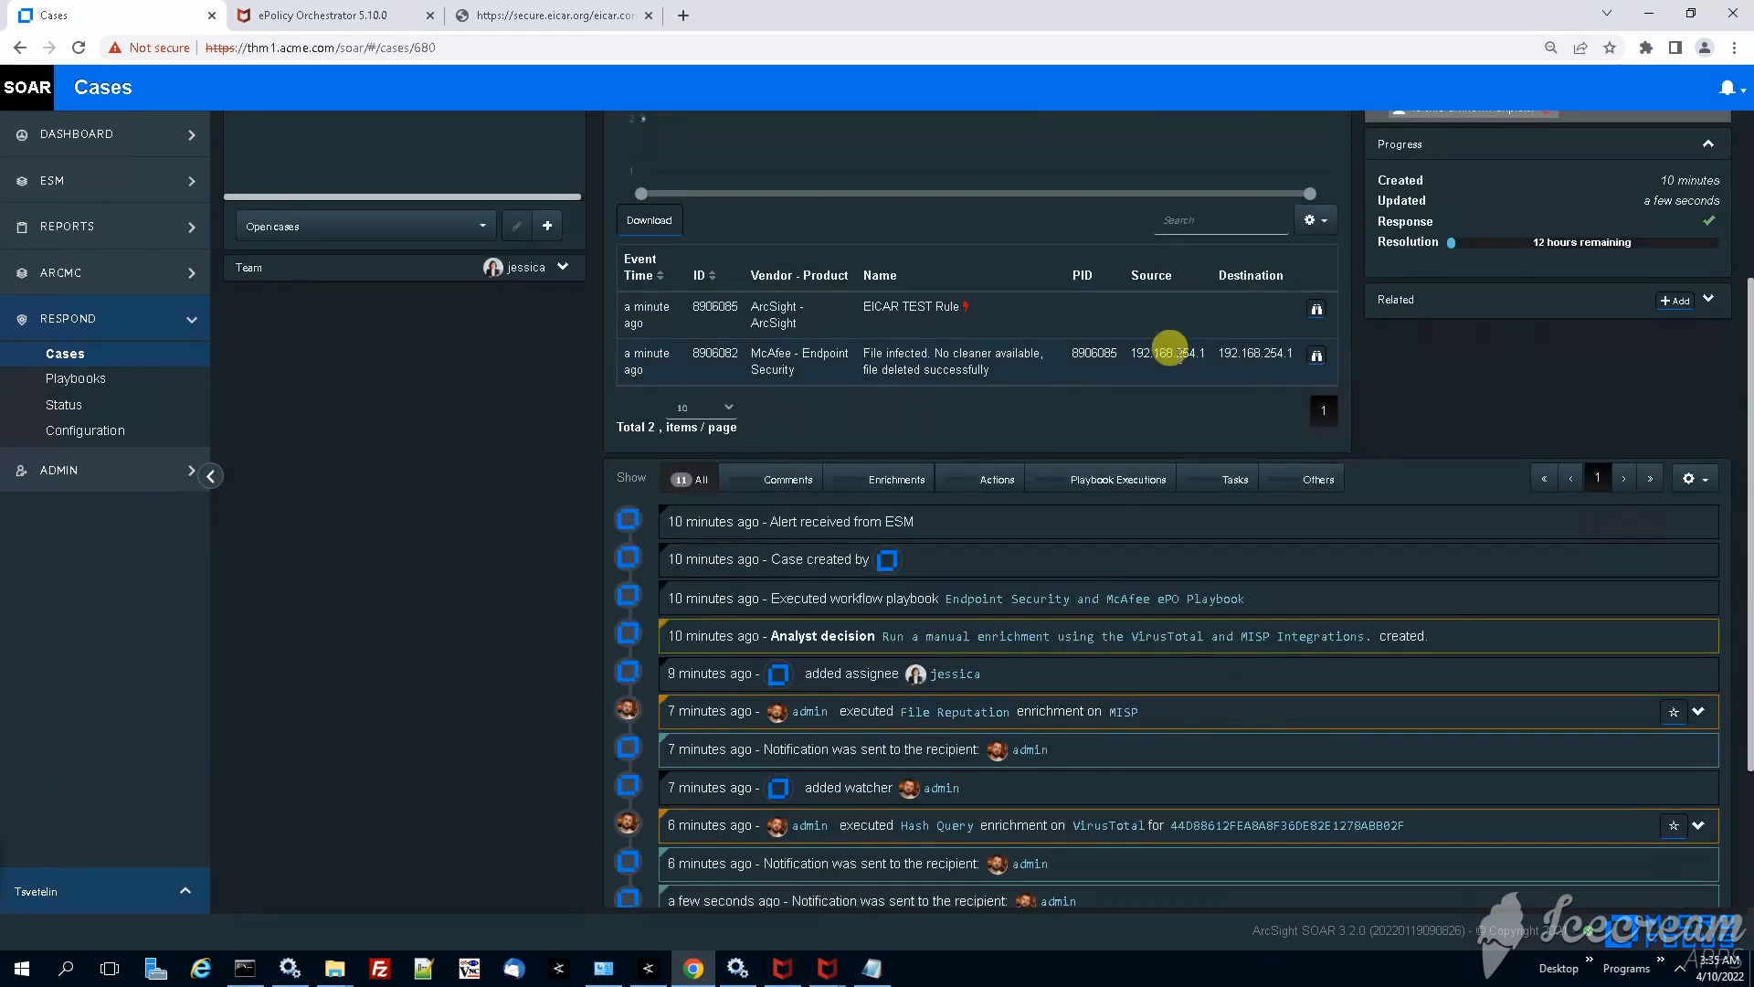
{"action": "scroll", "coordinate": [1167, 349], "scroll_direction": "down", "scroll_amount": 1}
{"action": "scroll", "coordinate": [1176, 355], "scroll_direction": "down", "scroll_amount": 1}
{"action": "scroll", "coordinate": [1177, 355], "scroll_direction": "down", "scroll_amount": 1}
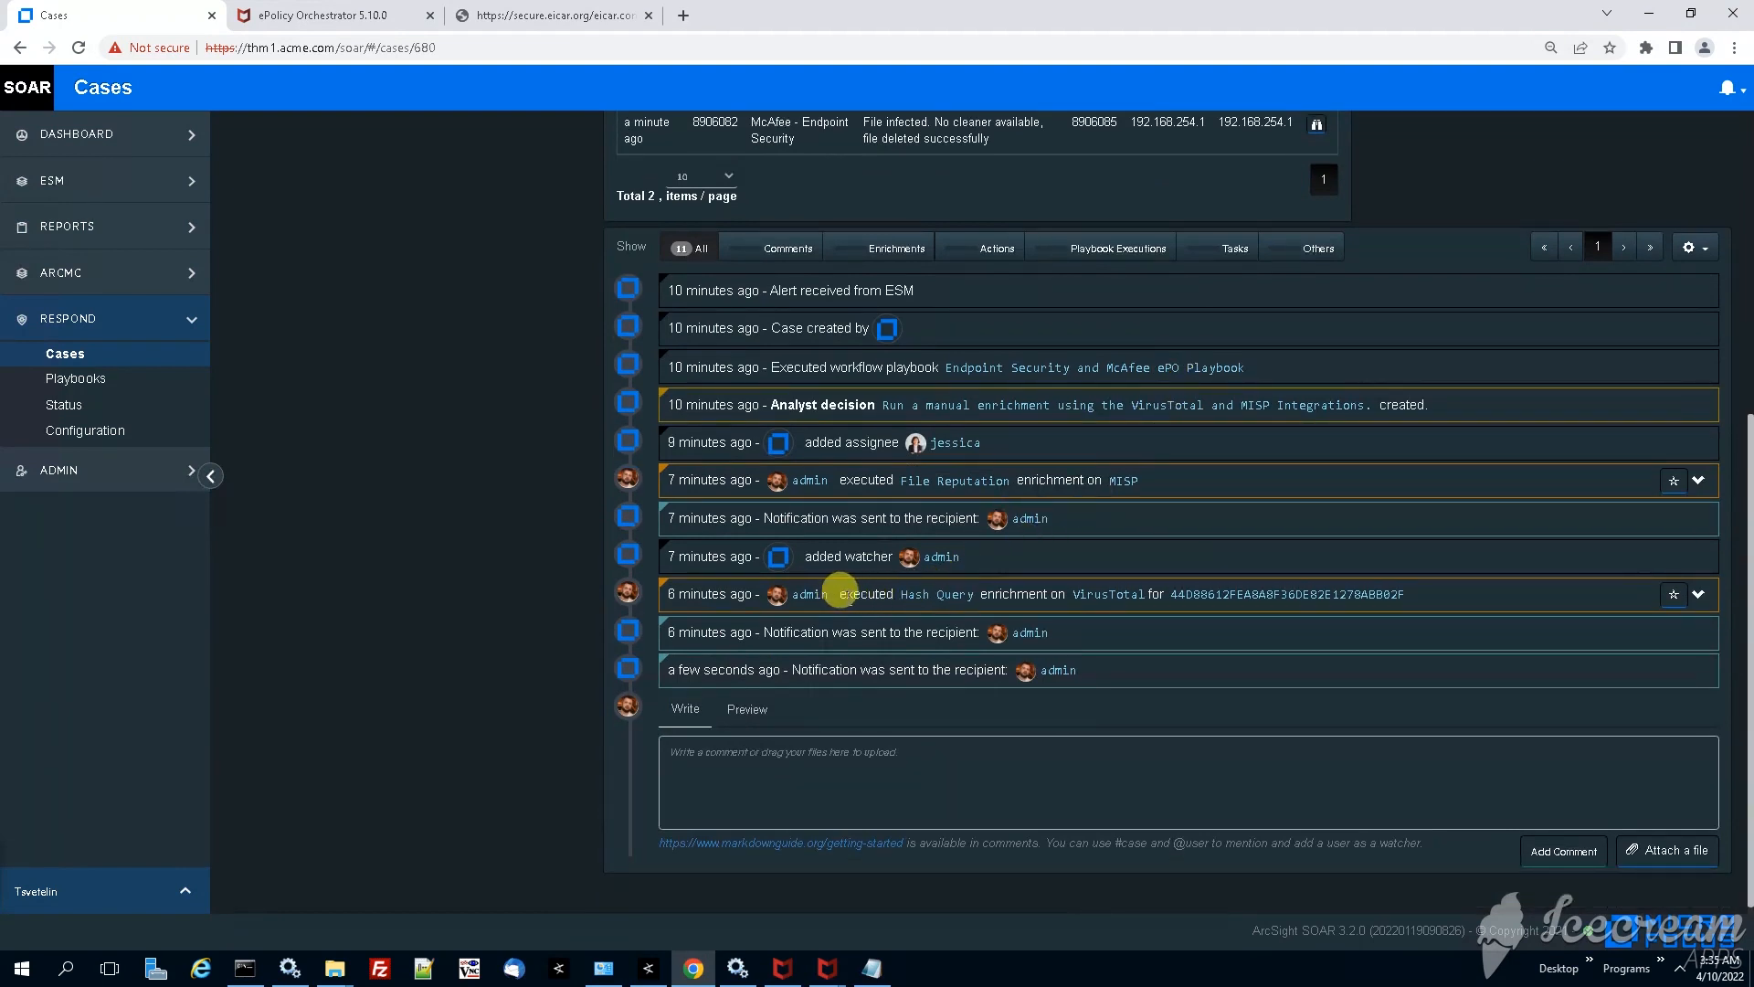
- Expand the VirusTotal Hash Query results and highlight the detected file hash and its 57/74 scanner score
{"action": "left_click_drag", "start_coordinate": [912, 592], "coordinate": [1041, 594]}
{"action": "left_click", "coordinate": [1698, 594]}
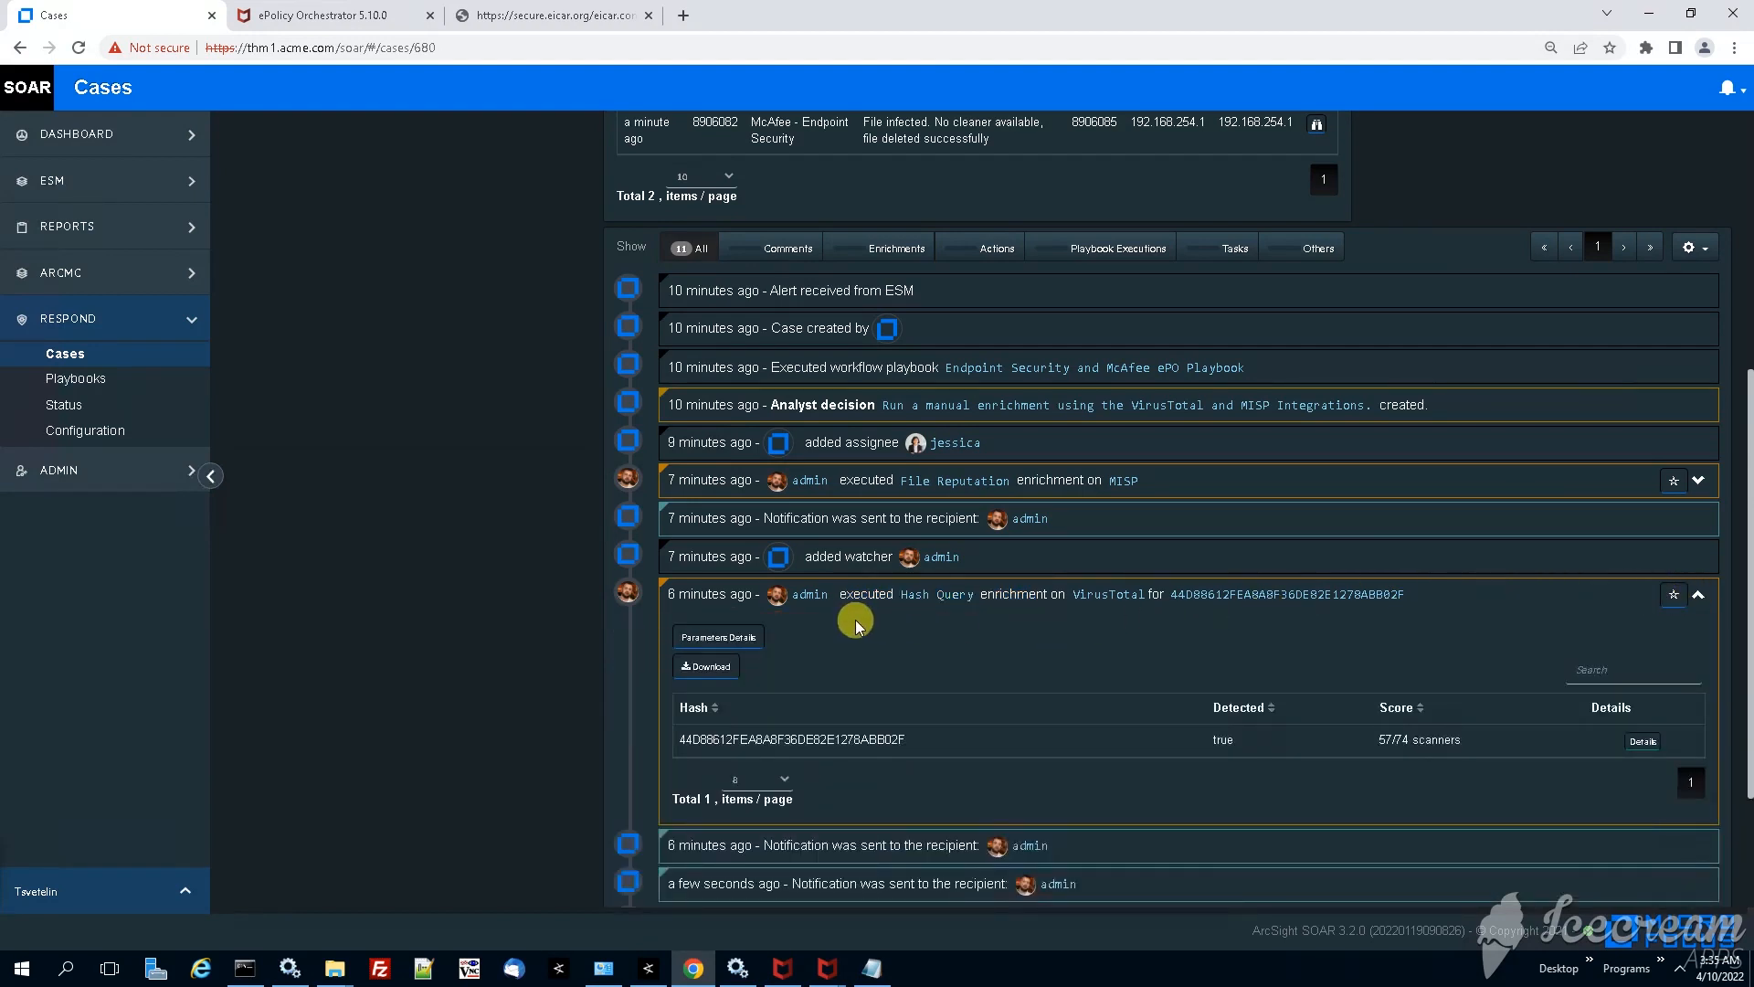
{"action": "left_click", "coordinate": [706, 667]}
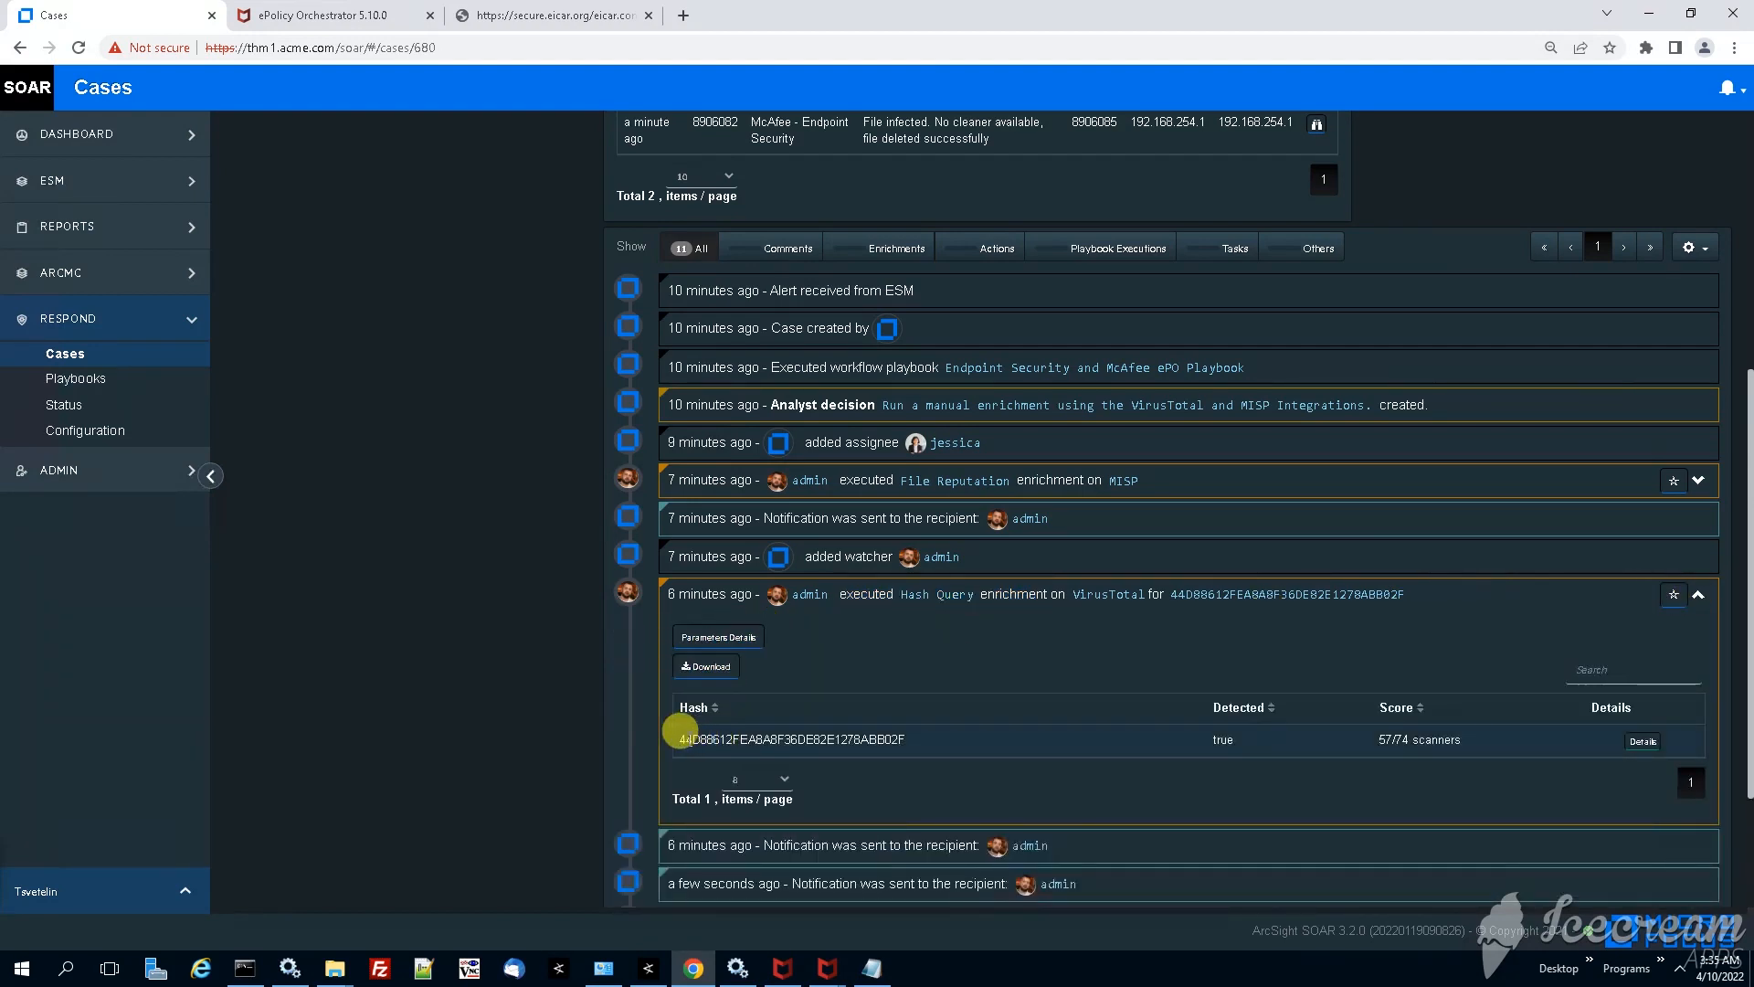
{"action": "left_click_drag", "start_coordinate": [674, 737], "coordinate": [898, 733]}
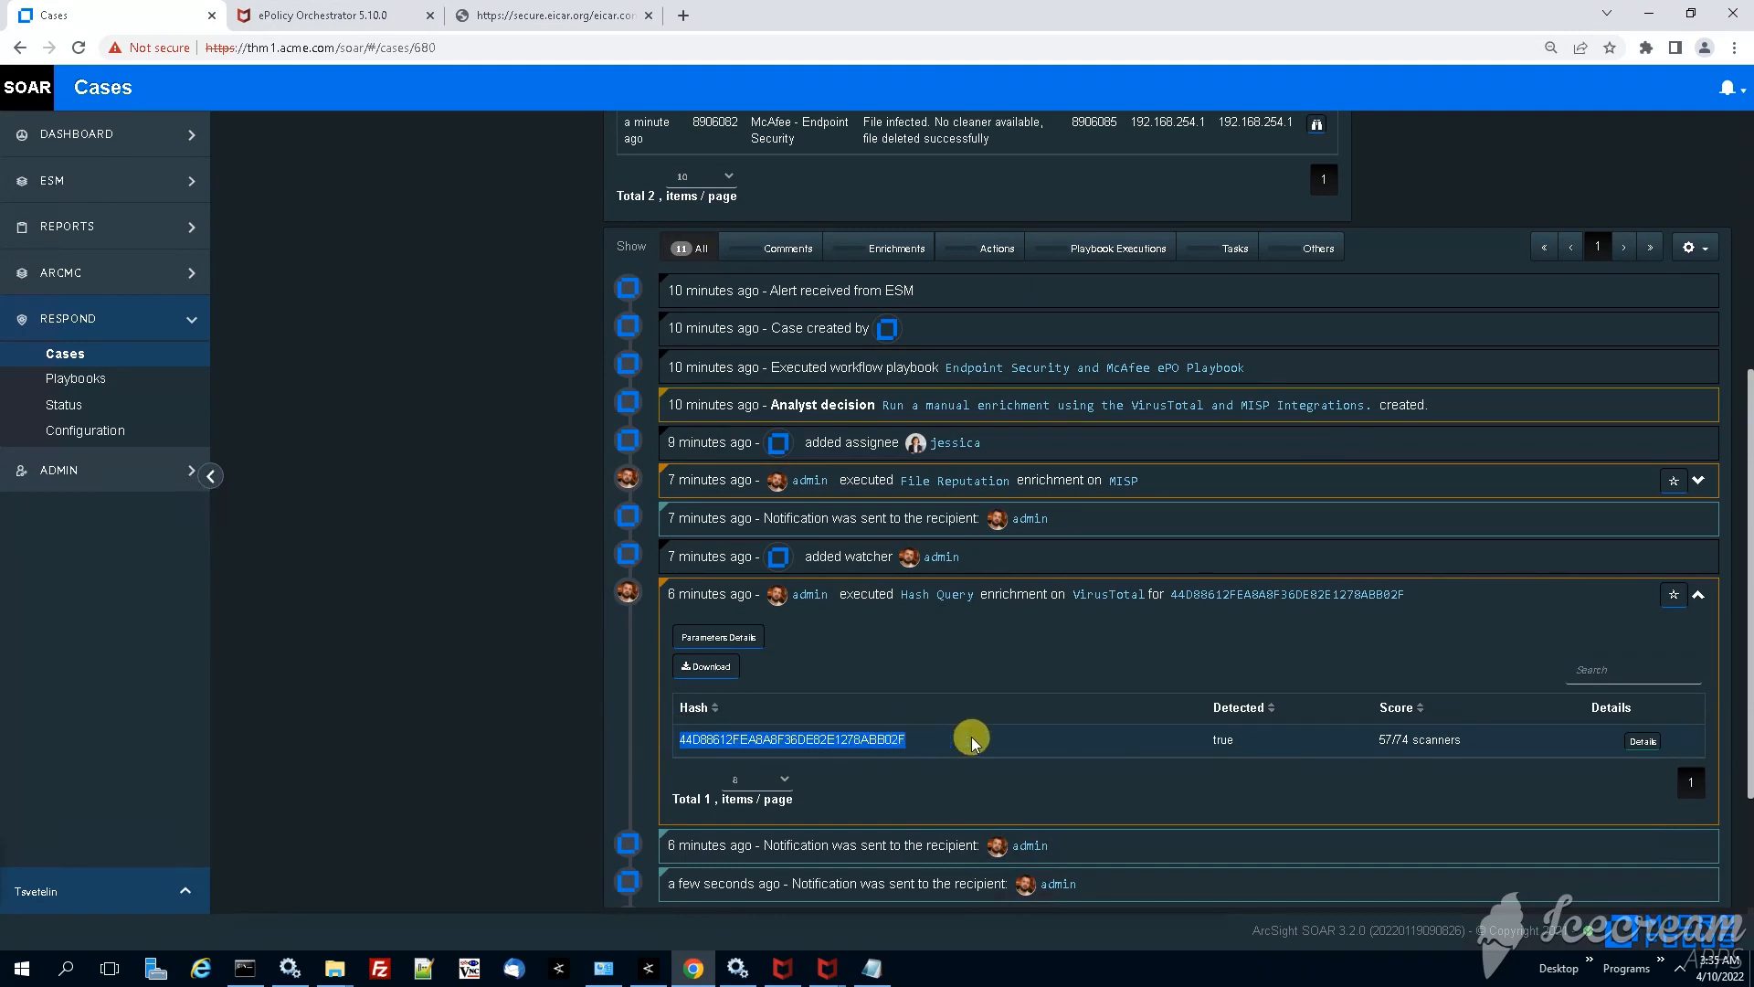
{"action": "left_click", "coordinate": [1272, 726]}
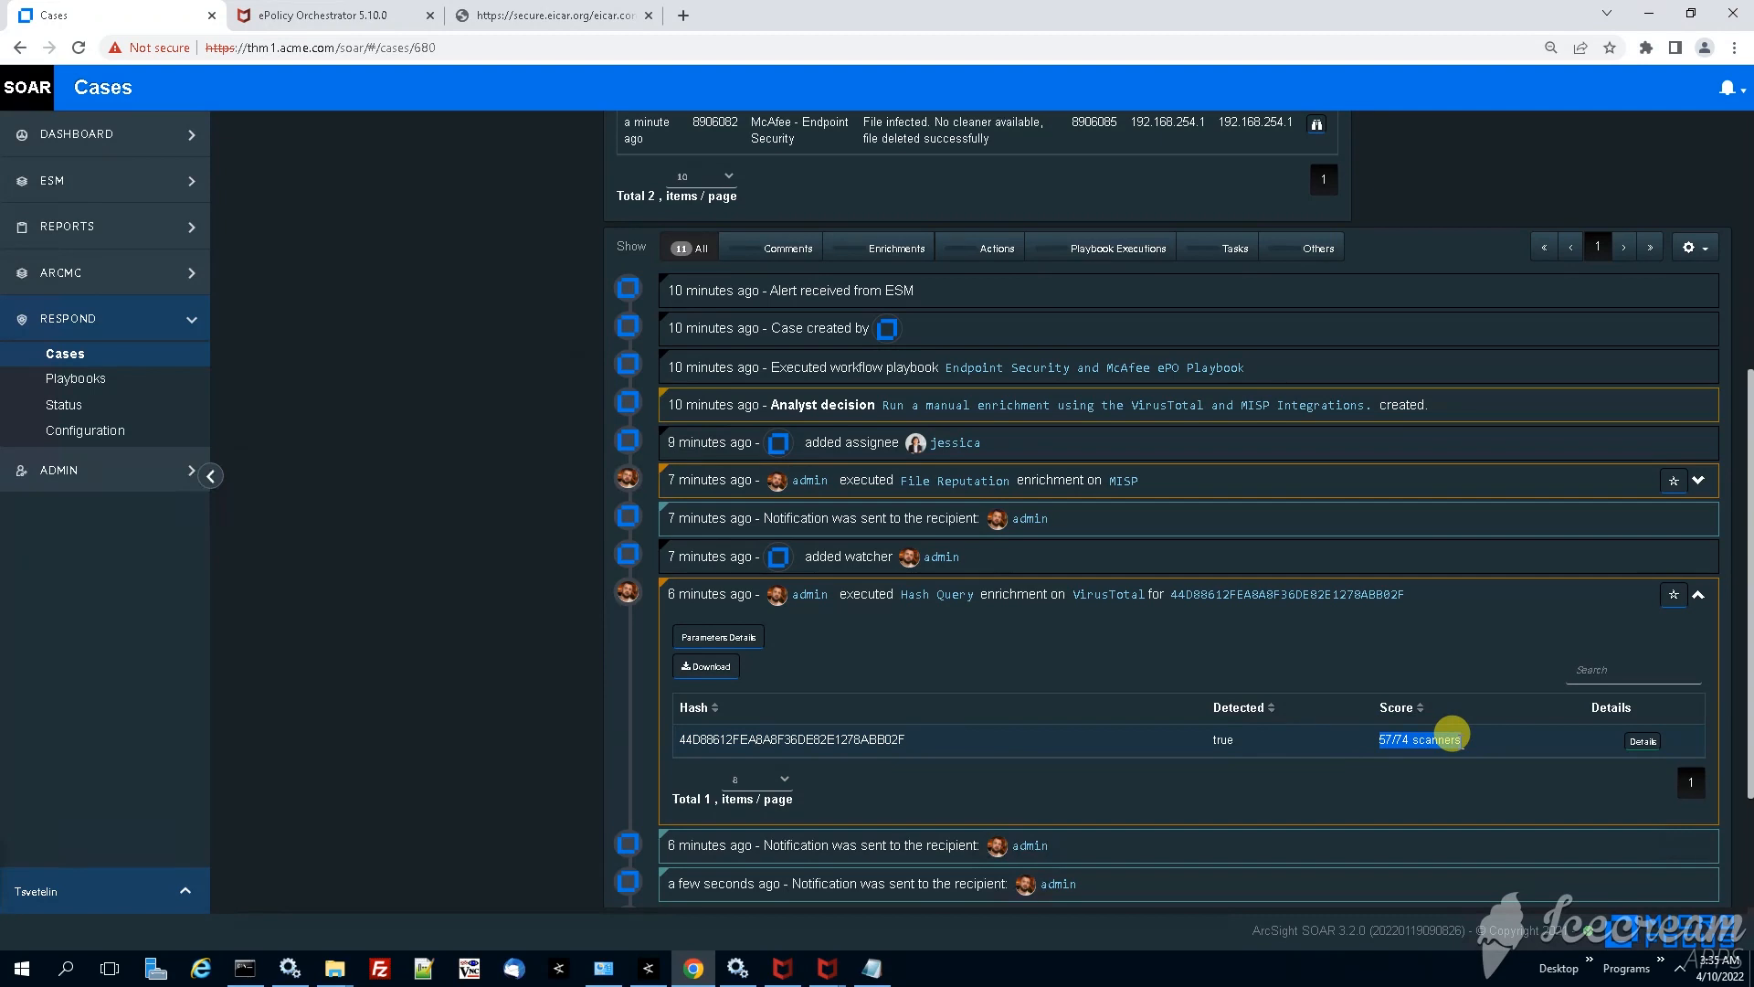
- View the per-antivirus hash details, highlighting the AhnLab-V3, Alibaba and following detection result names
{"action": "left_click", "coordinate": [1643, 742]}
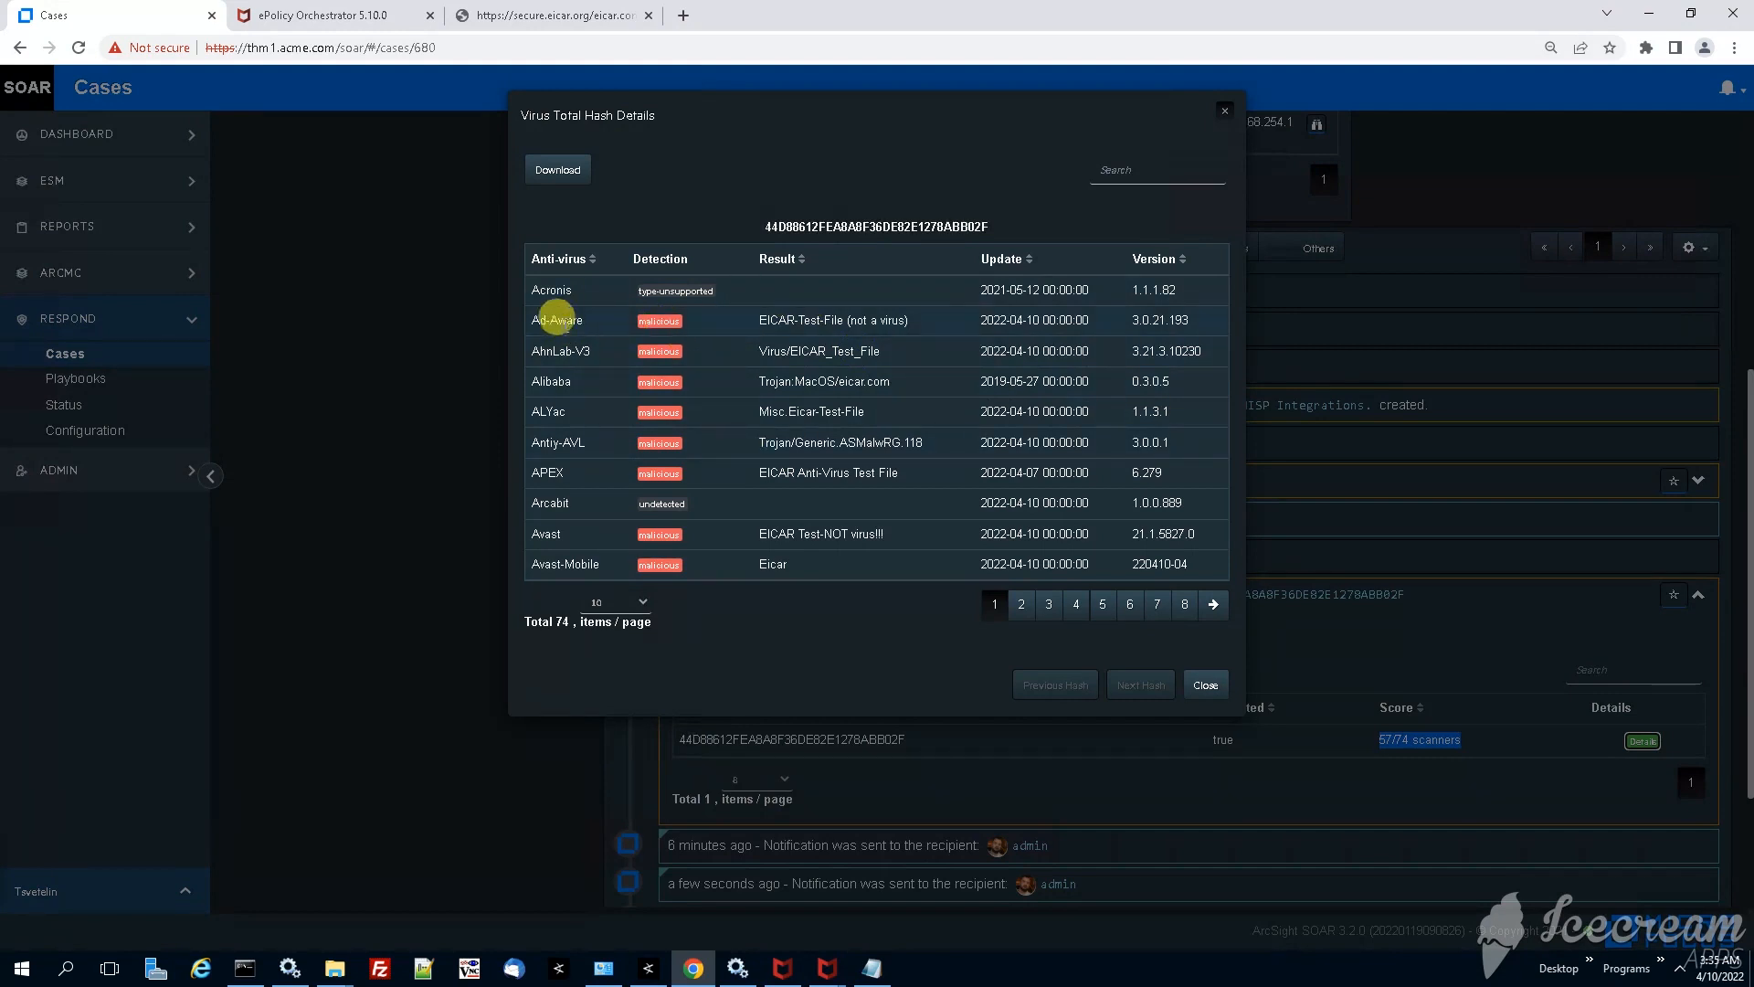
{"action": "left_click", "coordinate": [555, 316]}
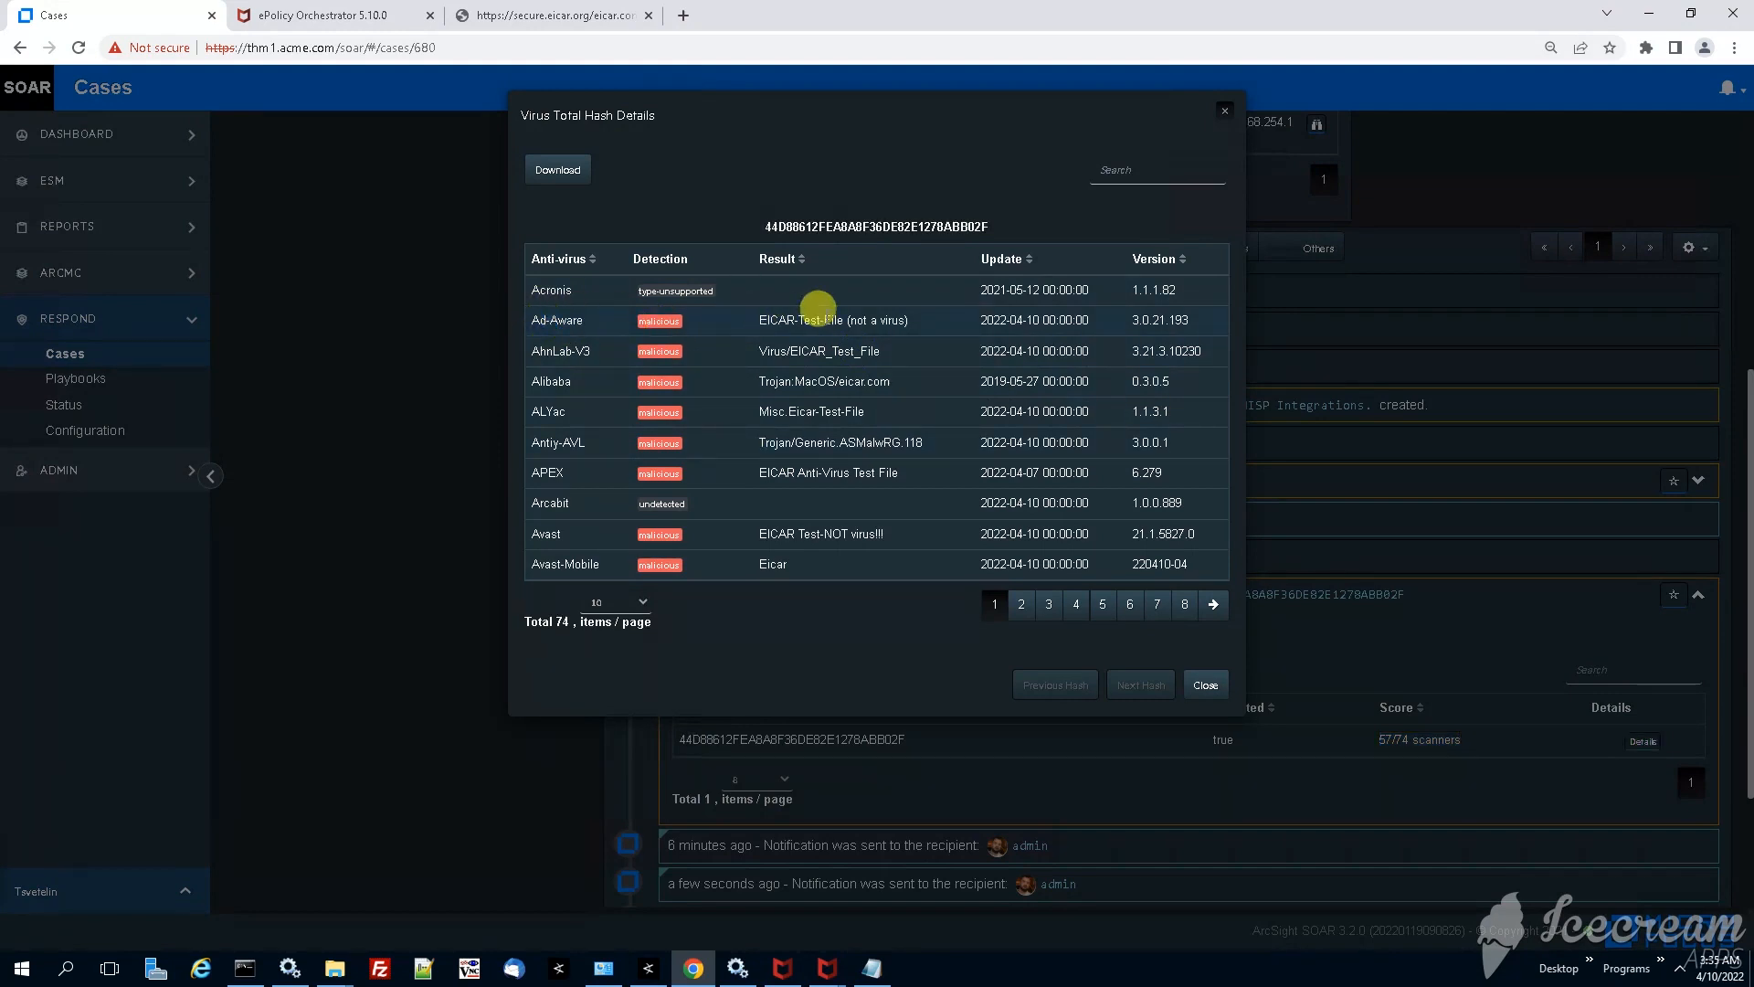
{"action": "triple_click", "coordinate": [866, 349]}
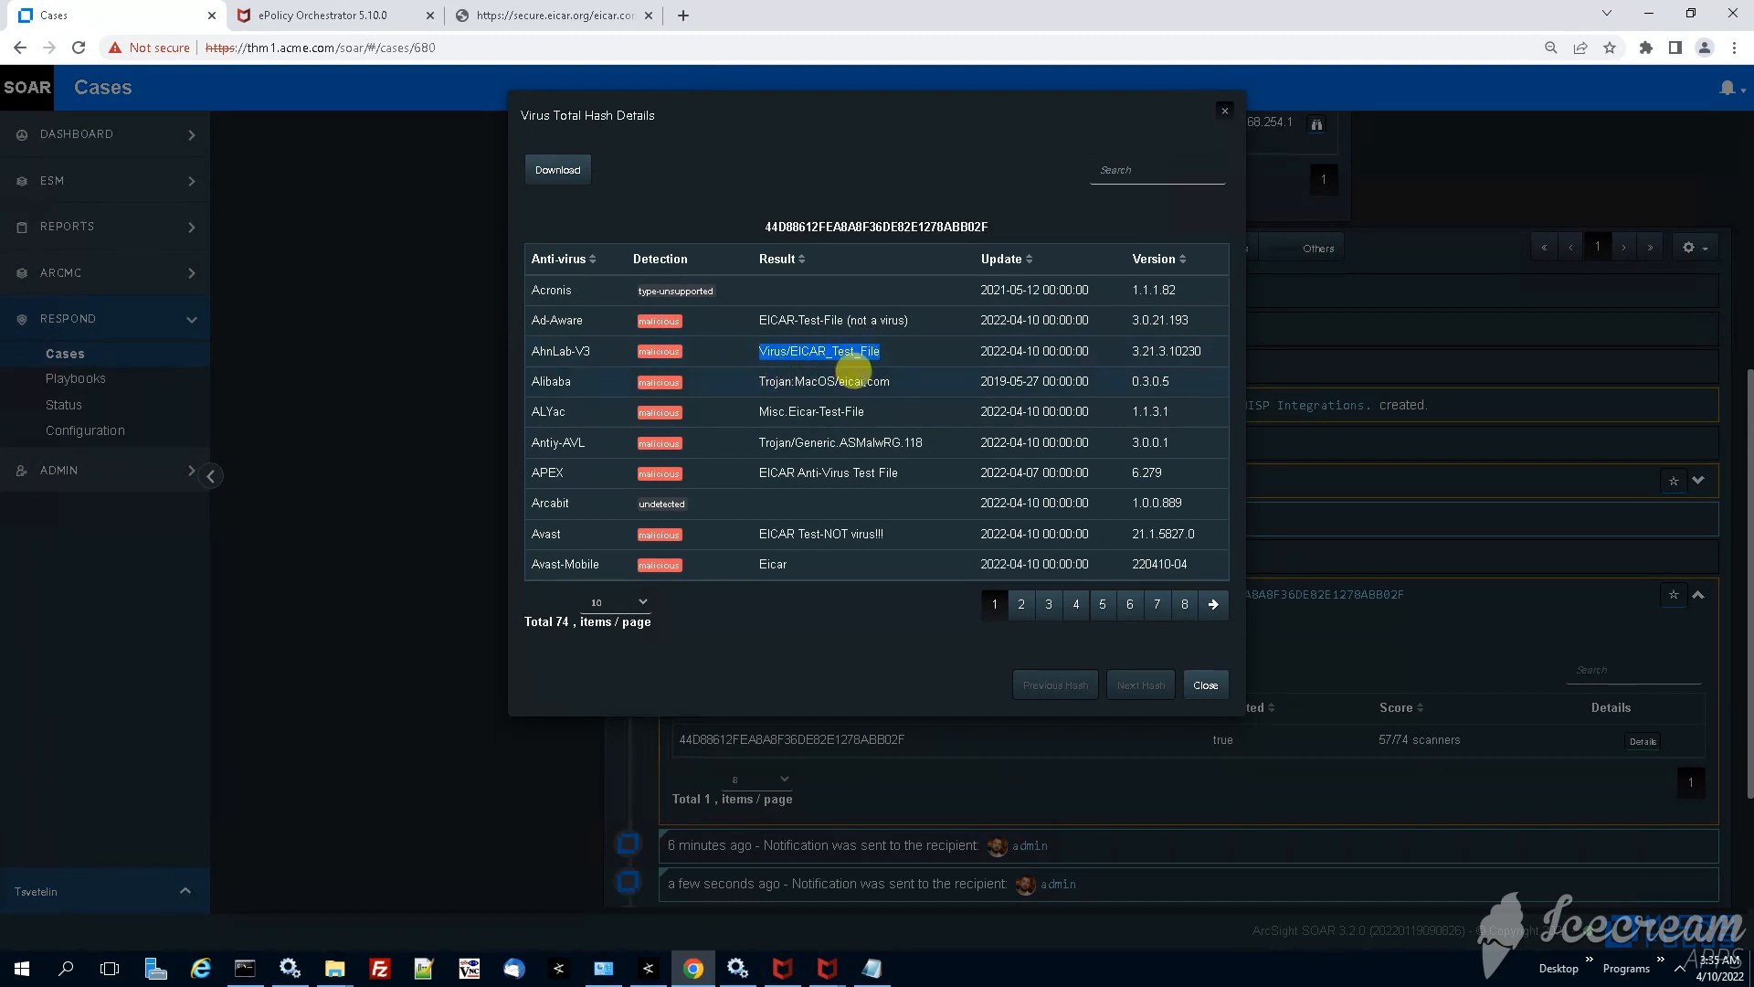
{"action": "triple_click", "coordinate": [881, 382]}
{"action": "triple_click", "coordinate": [822, 412]}
{"action": "triple_click", "coordinate": [837, 443]}
{"action": "left_click", "coordinate": [831, 546]}
- Page through antivirus result pages 2 to 6 of the Virus Total Hash Details table
{"action": "left_click", "coordinate": [1023, 607]}
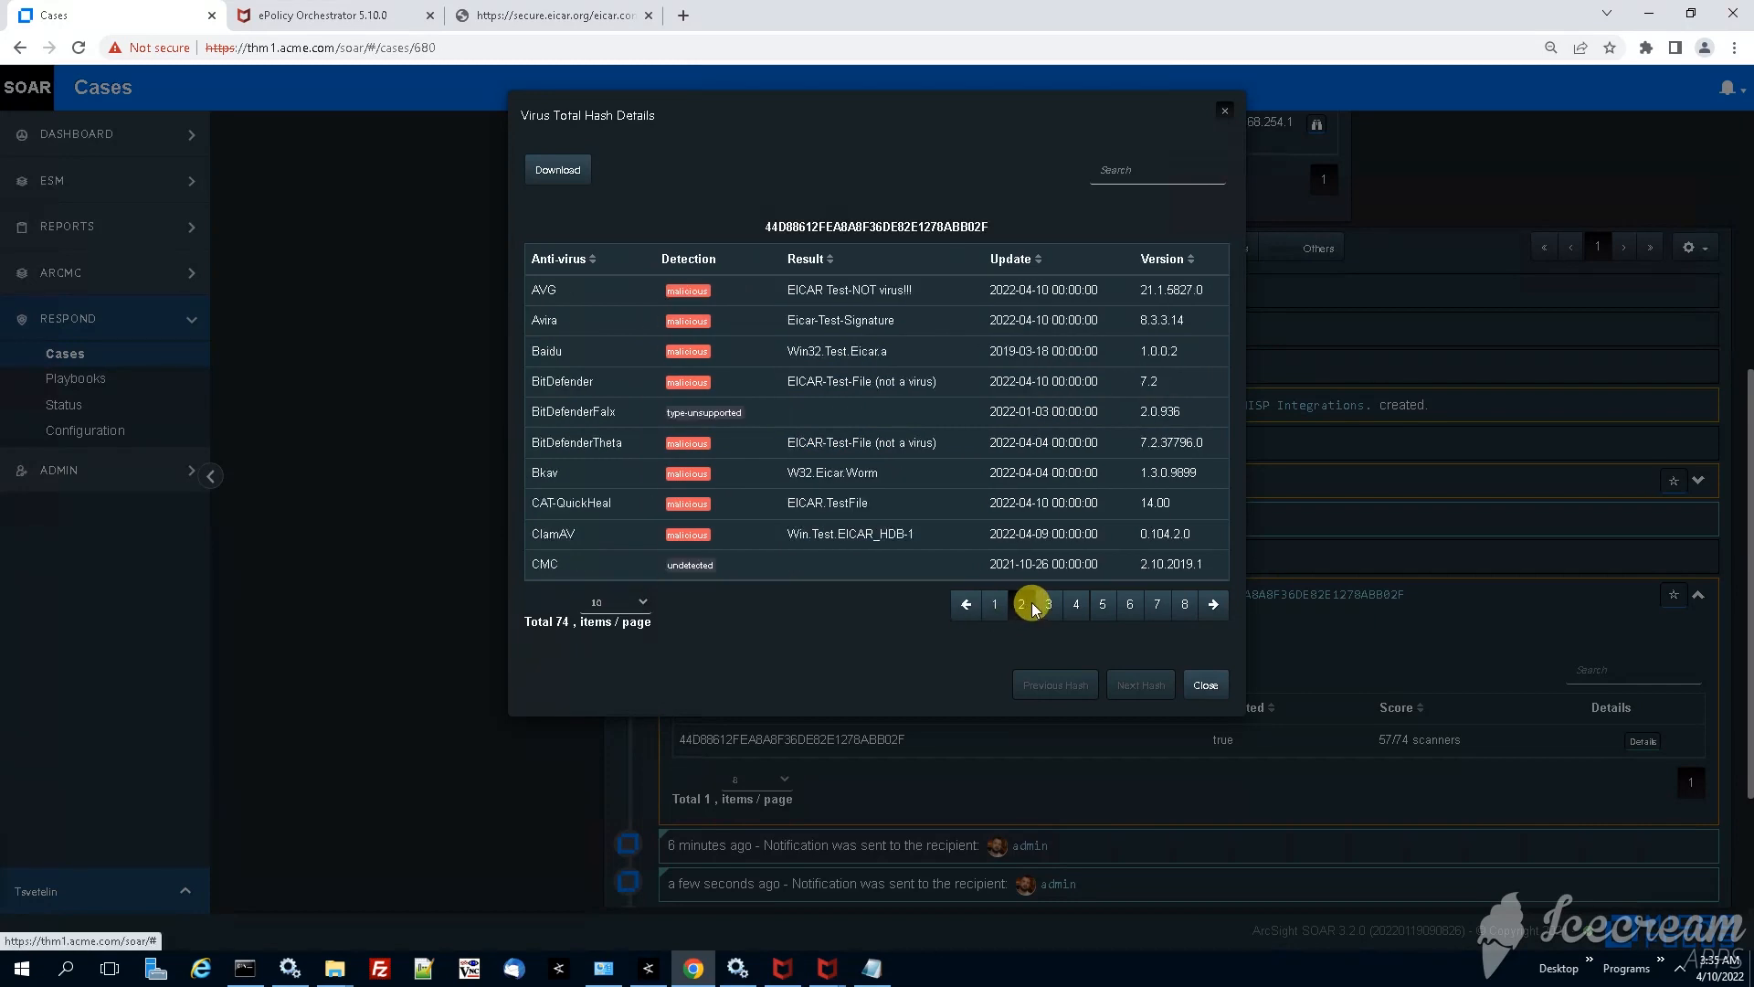
{"action": "left_click", "coordinate": [1049, 608]}
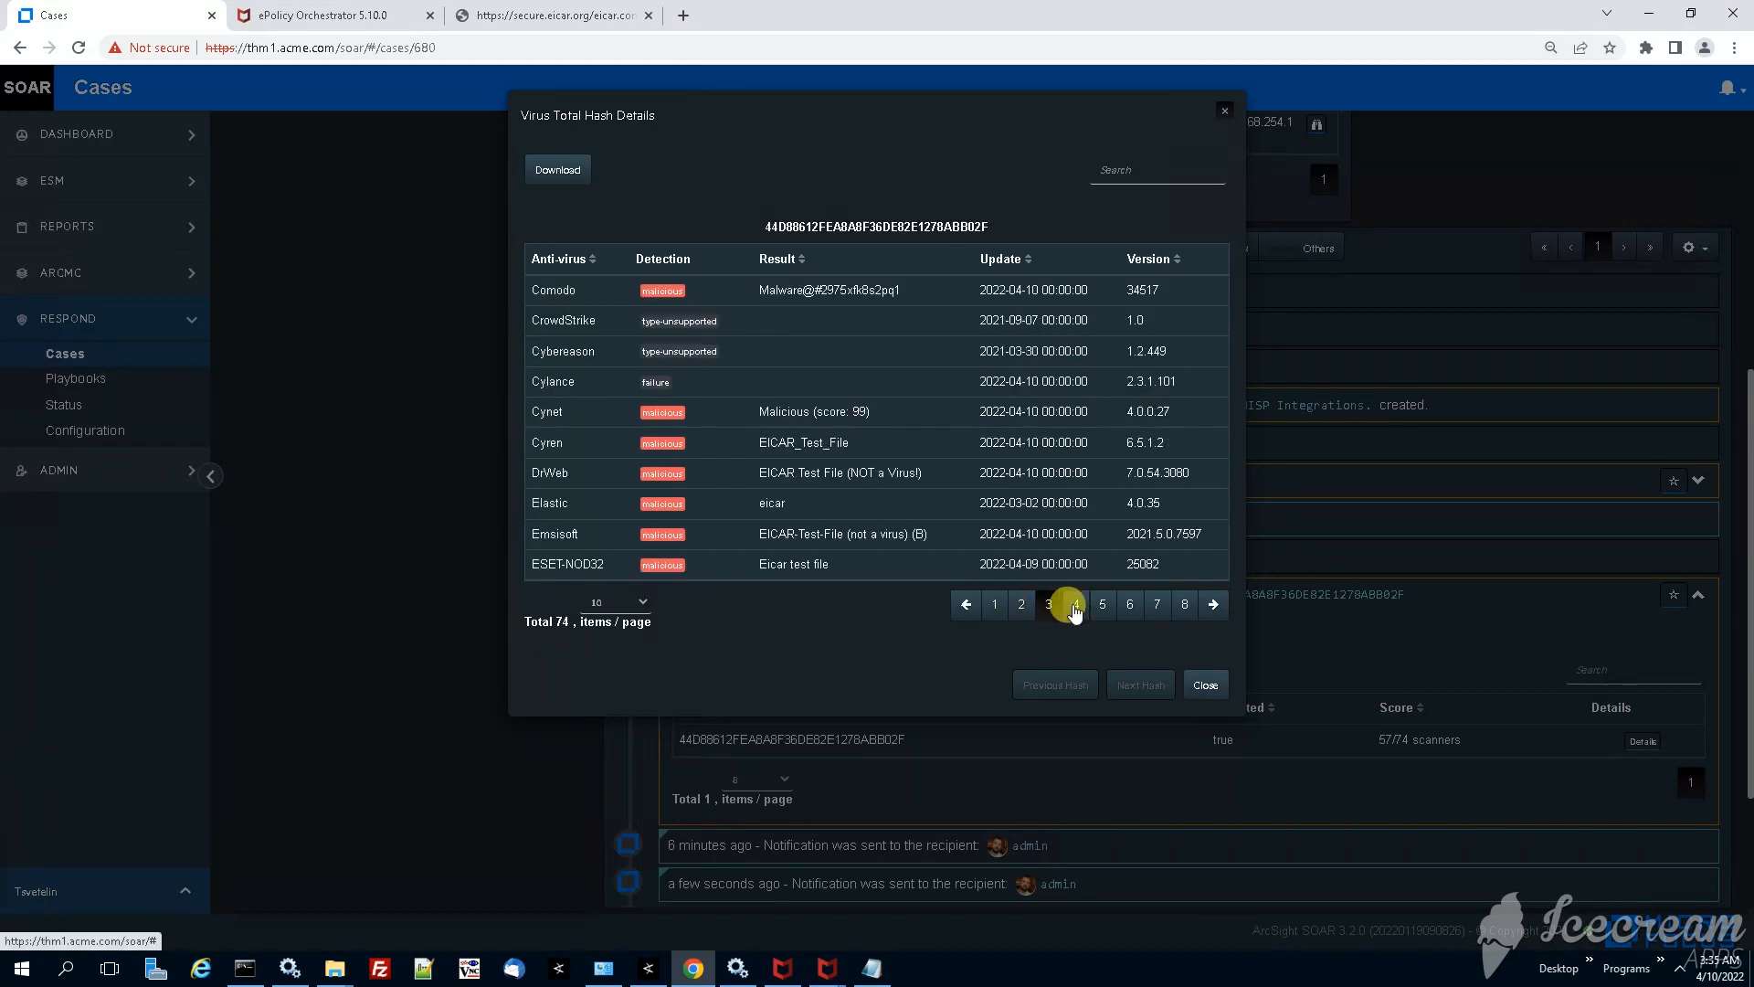
{"action": "left_click", "coordinate": [1077, 608]}
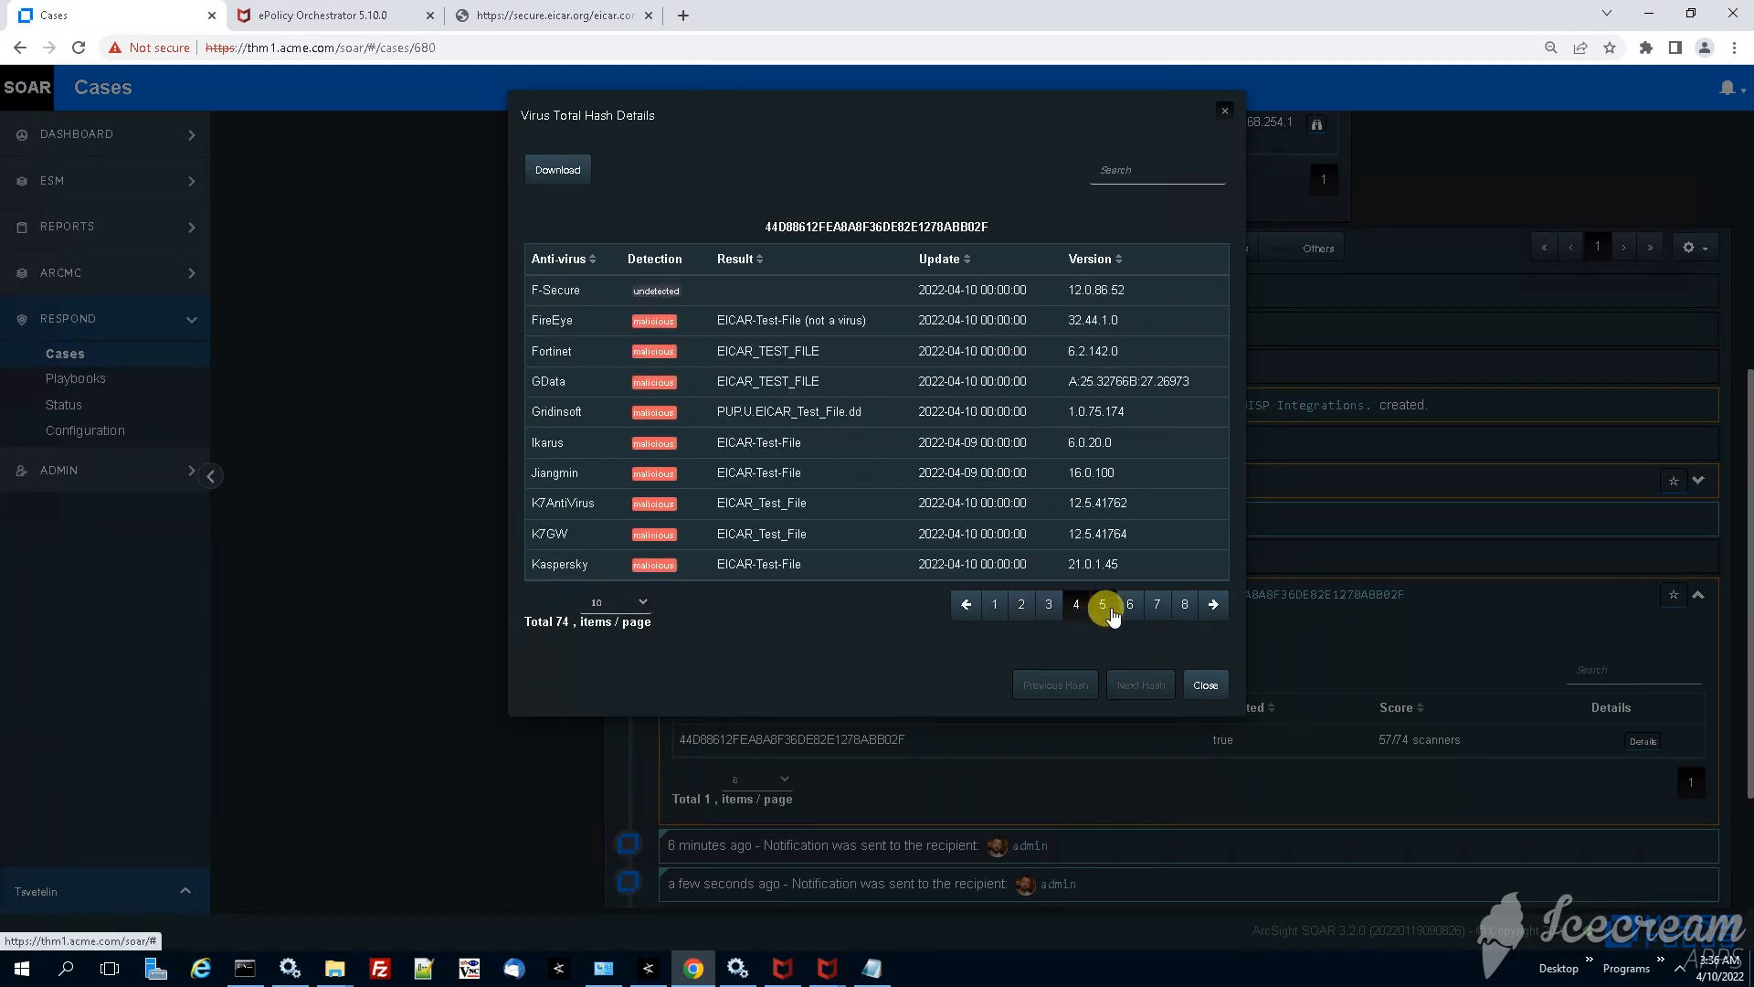
{"action": "left_click", "coordinate": [1103, 607]}
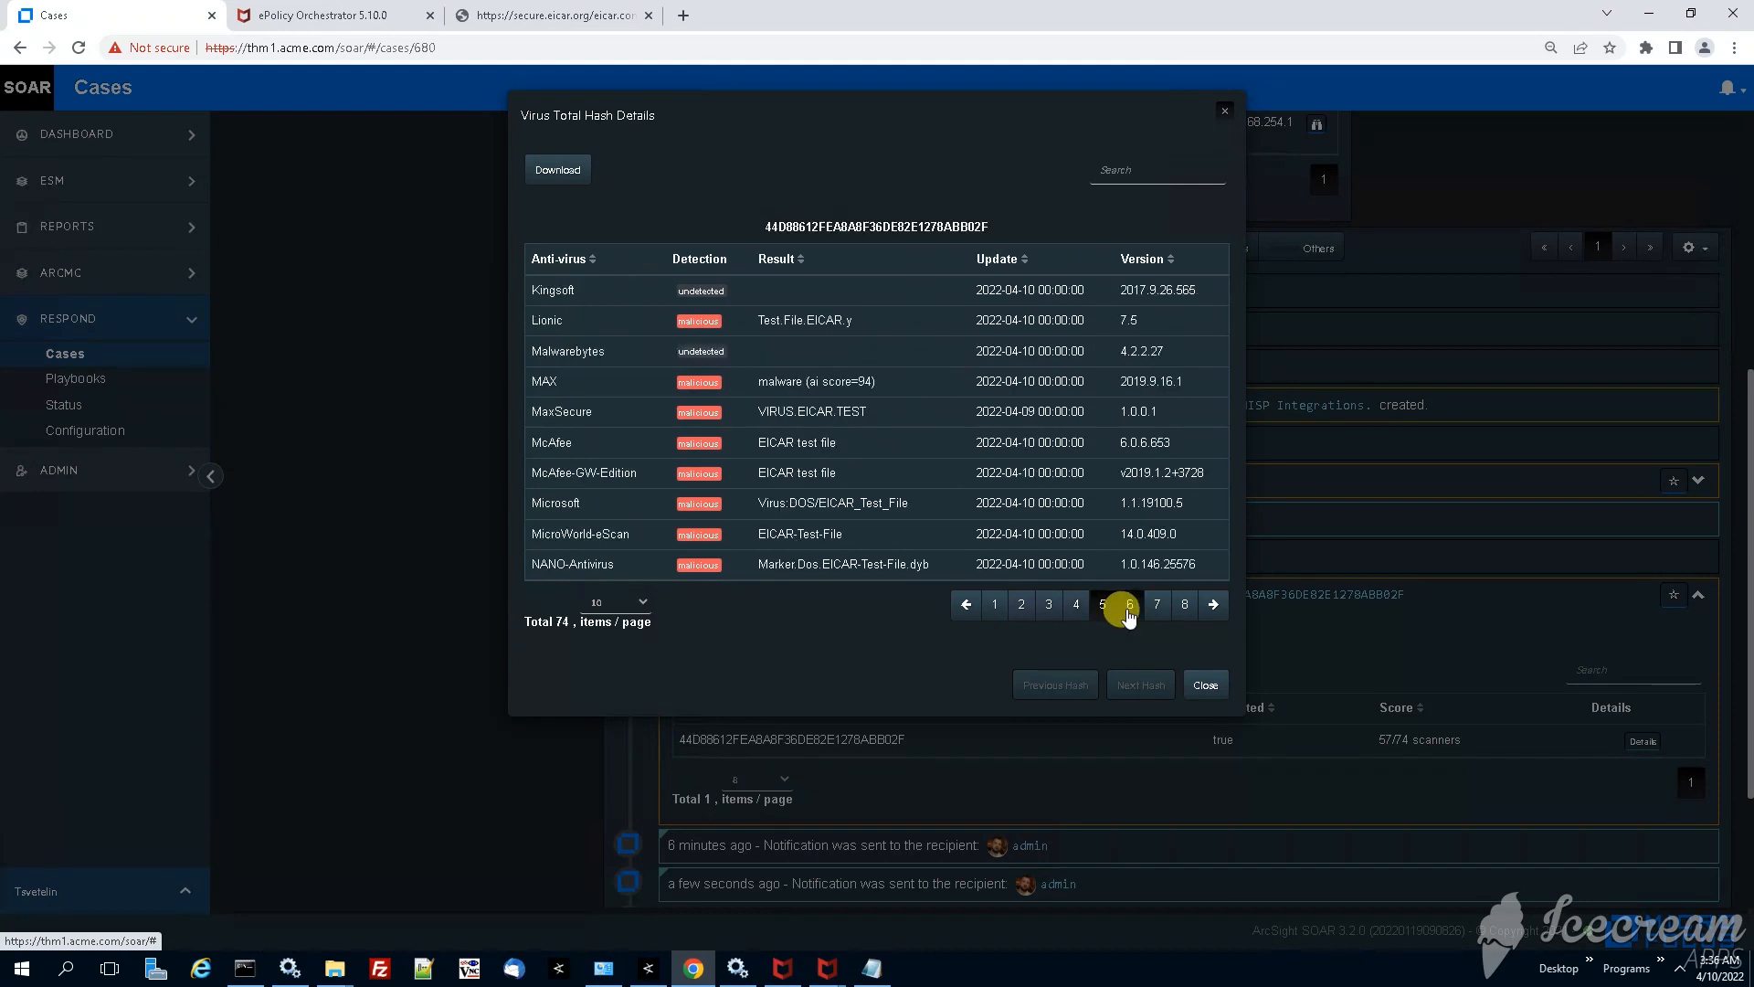
{"action": "left_click", "coordinate": [1129, 611]}
- Close the detection details and review the VirusTotal-Confidence of the hash, SHA1 and SHA256 scope items
{"action": "key", "text": "Escape"}
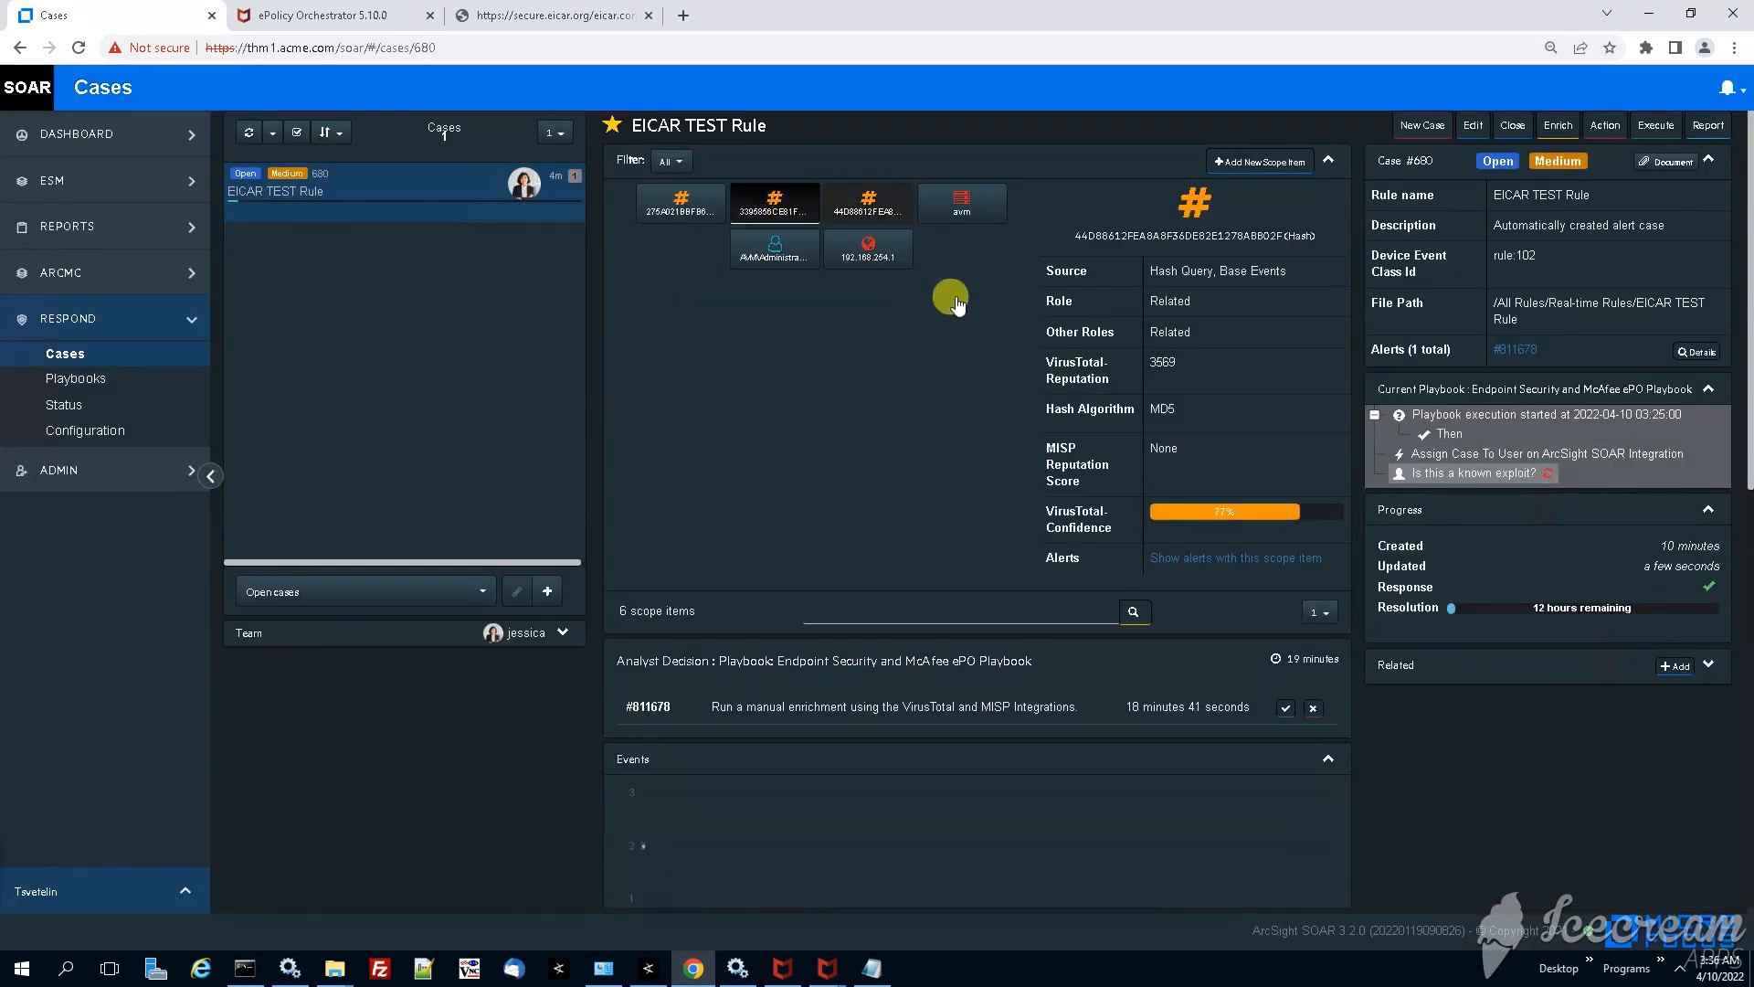
{"action": "left_click_drag", "start_coordinate": [1078, 236], "coordinate": [1296, 236]}
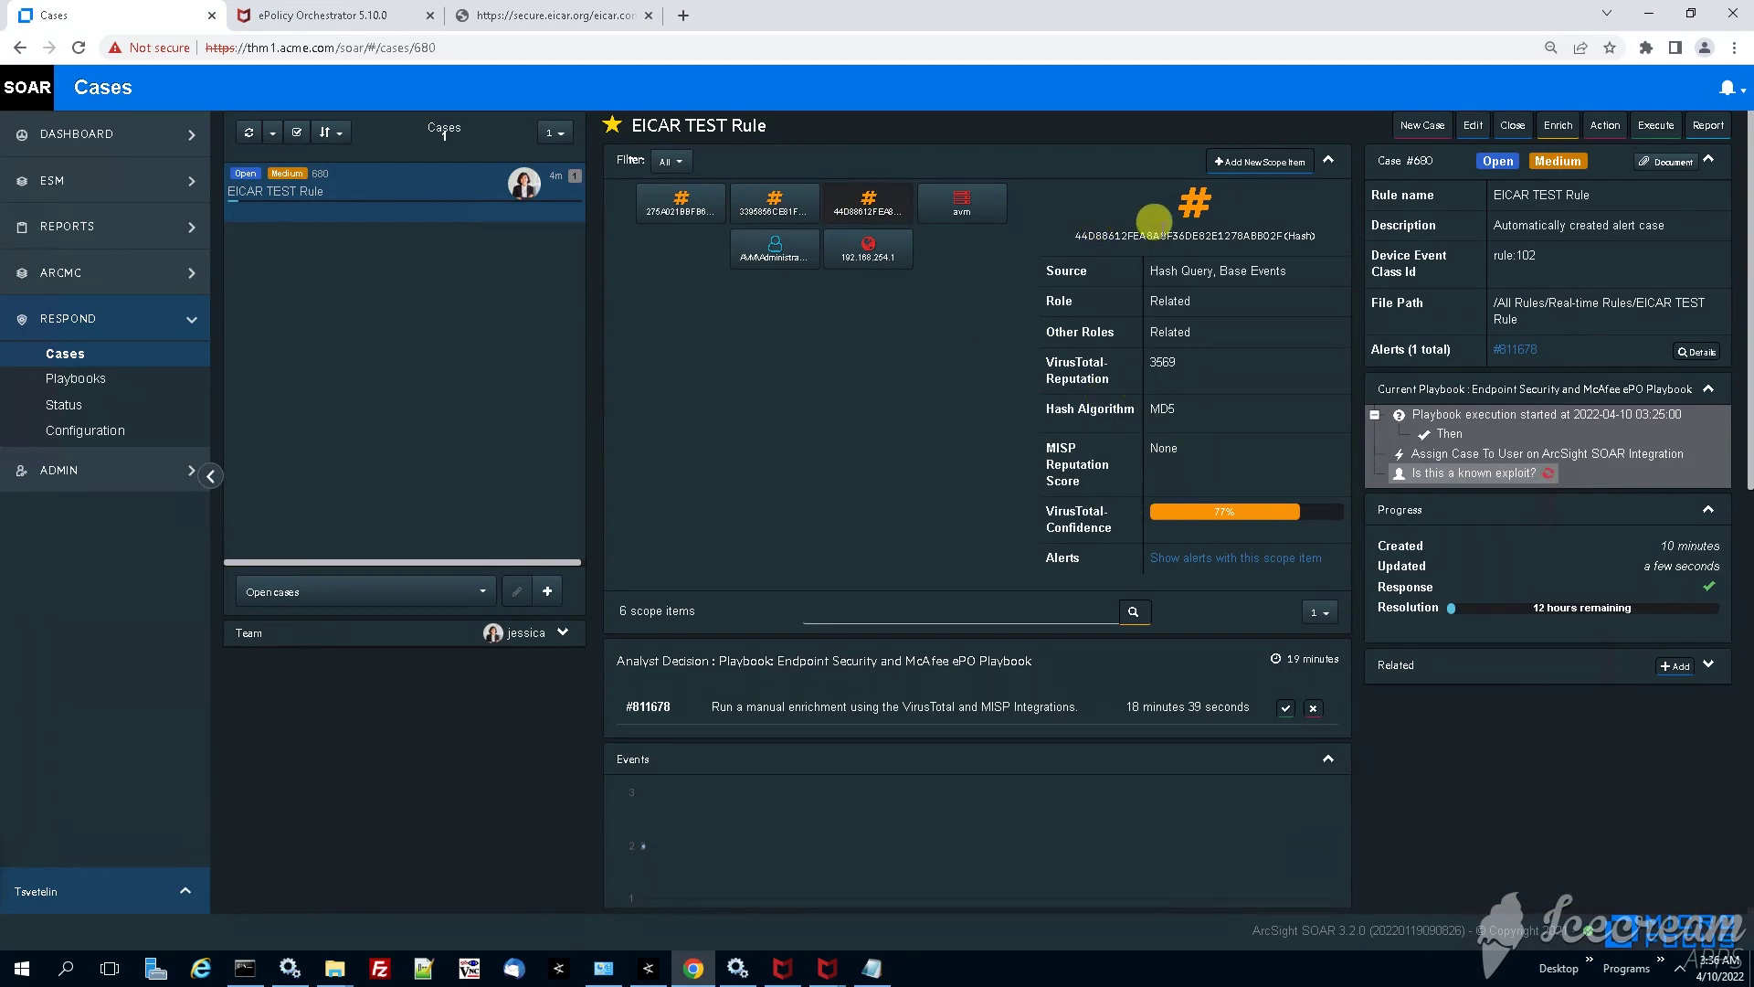
{"action": "left_click", "coordinate": [1294, 261]}
{"action": "left_click_drag", "start_coordinate": [1044, 509], "coordinate": [1104, 521]}
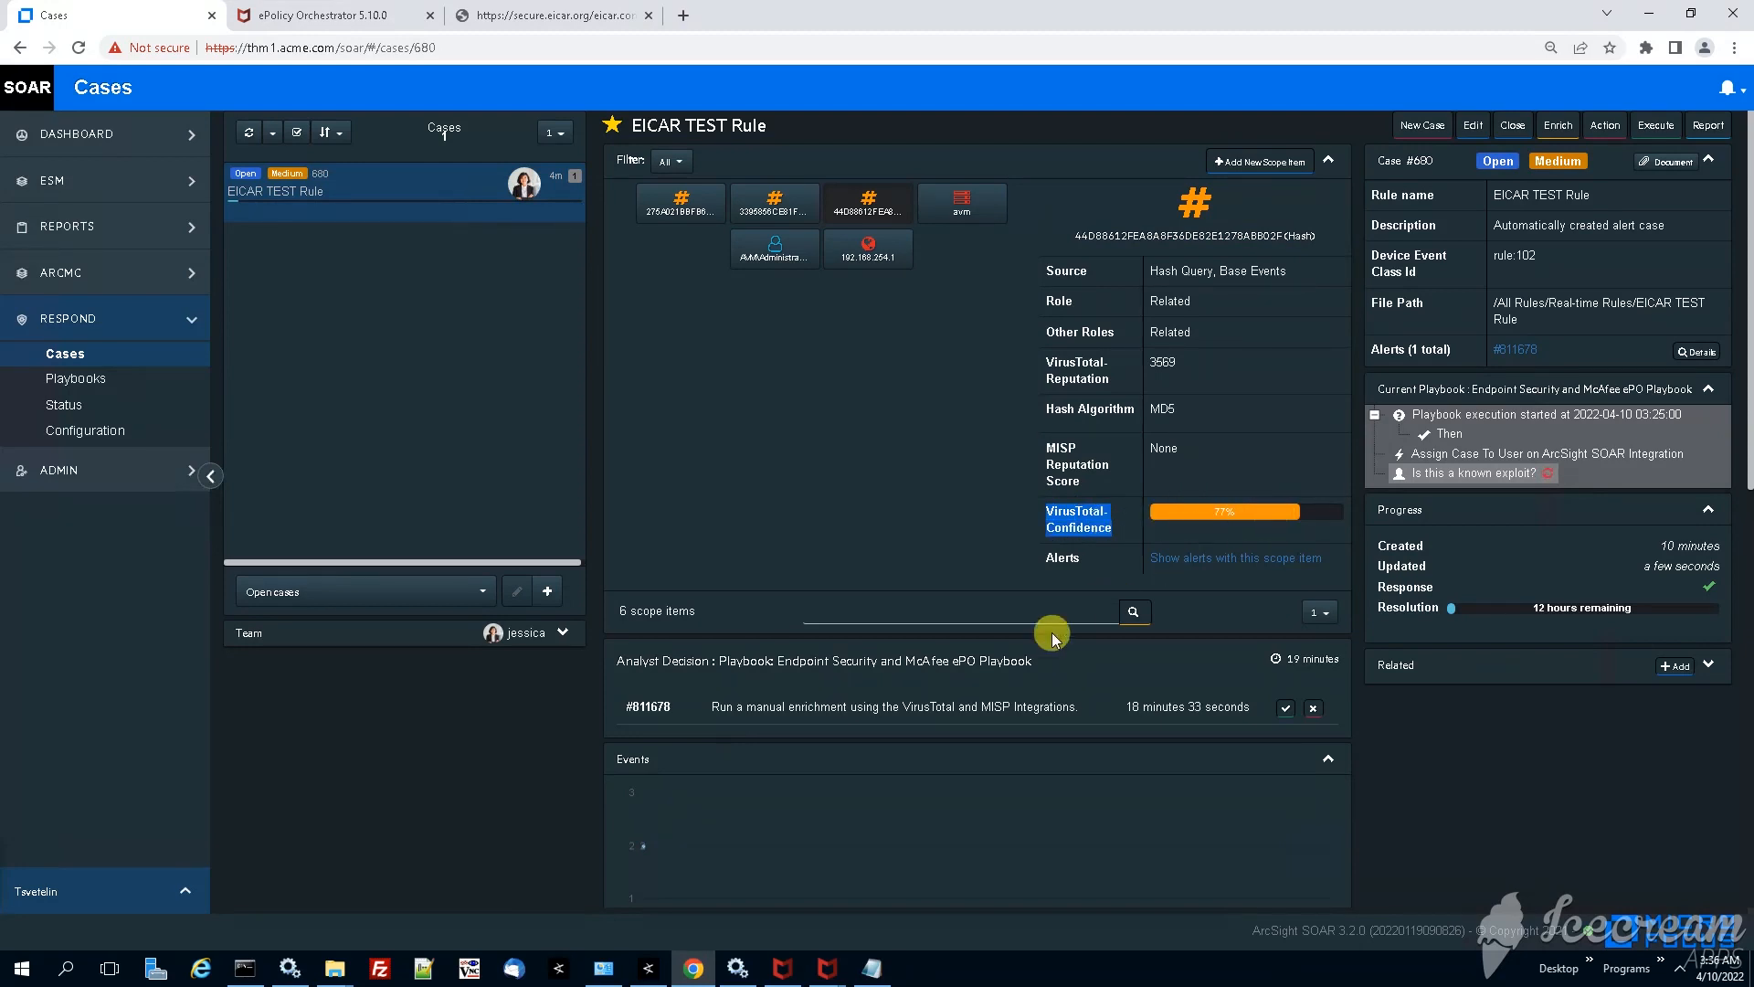
{"action": "left_click", "coordinate": [773, 206]}
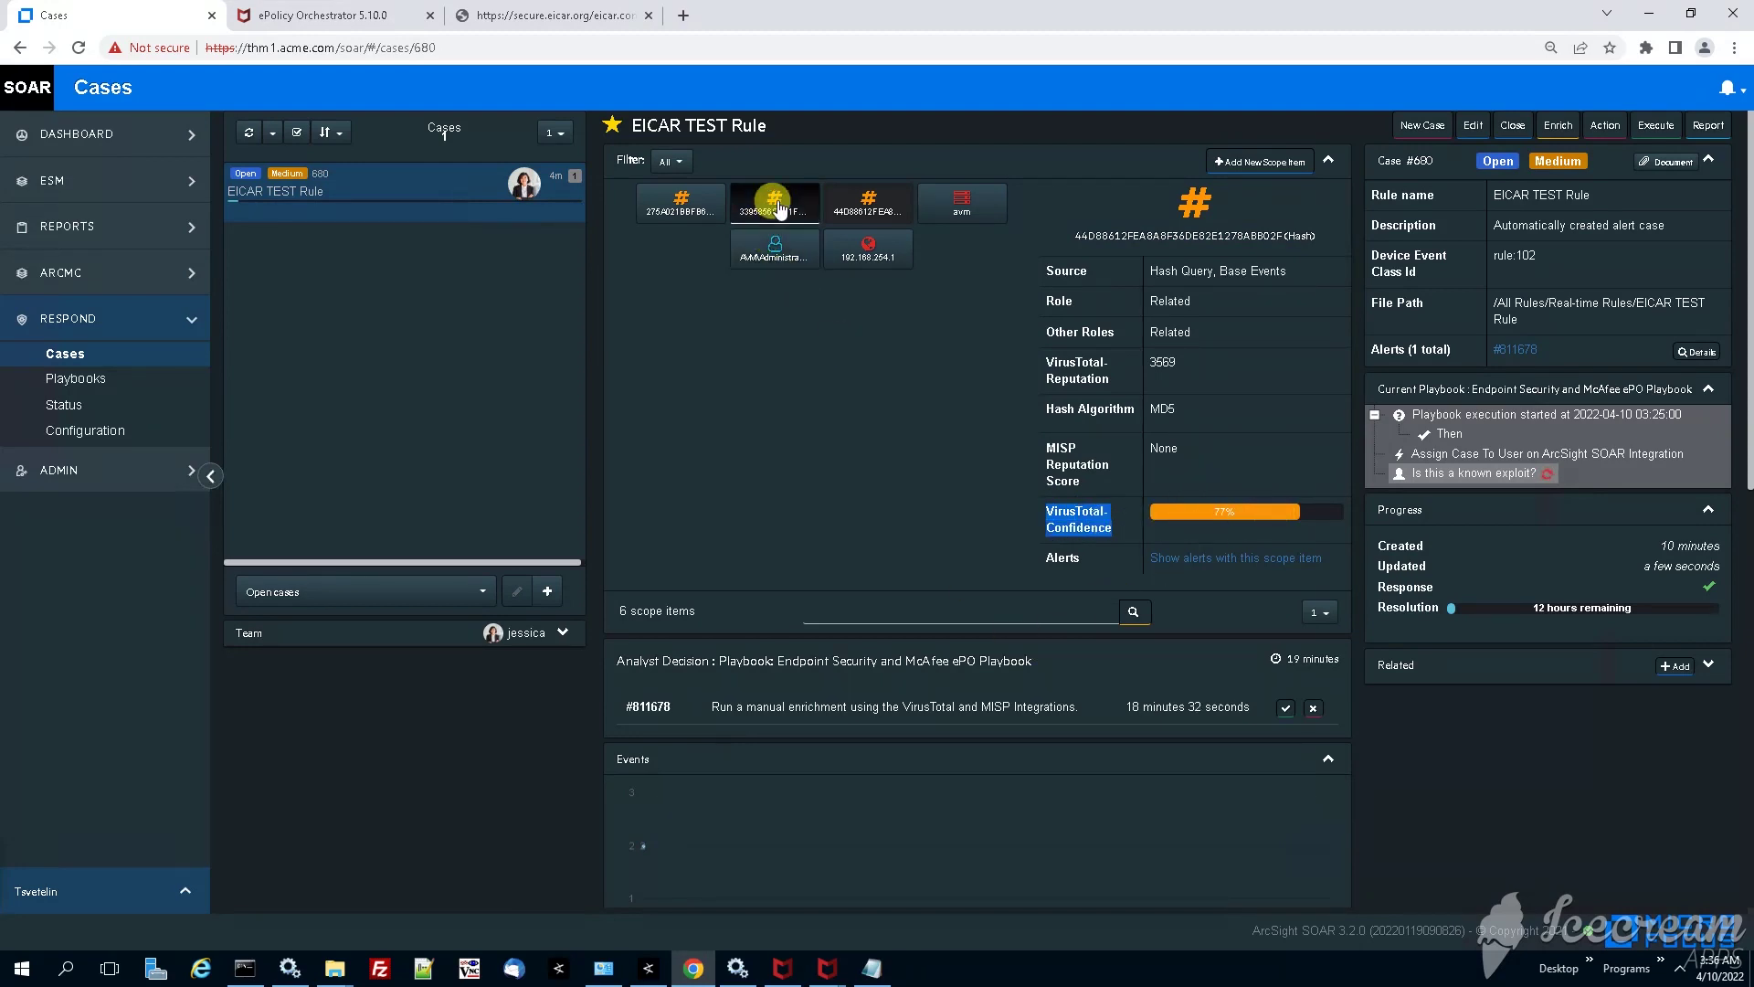
{"action": "left_click", "coordinate": [683, 203]}
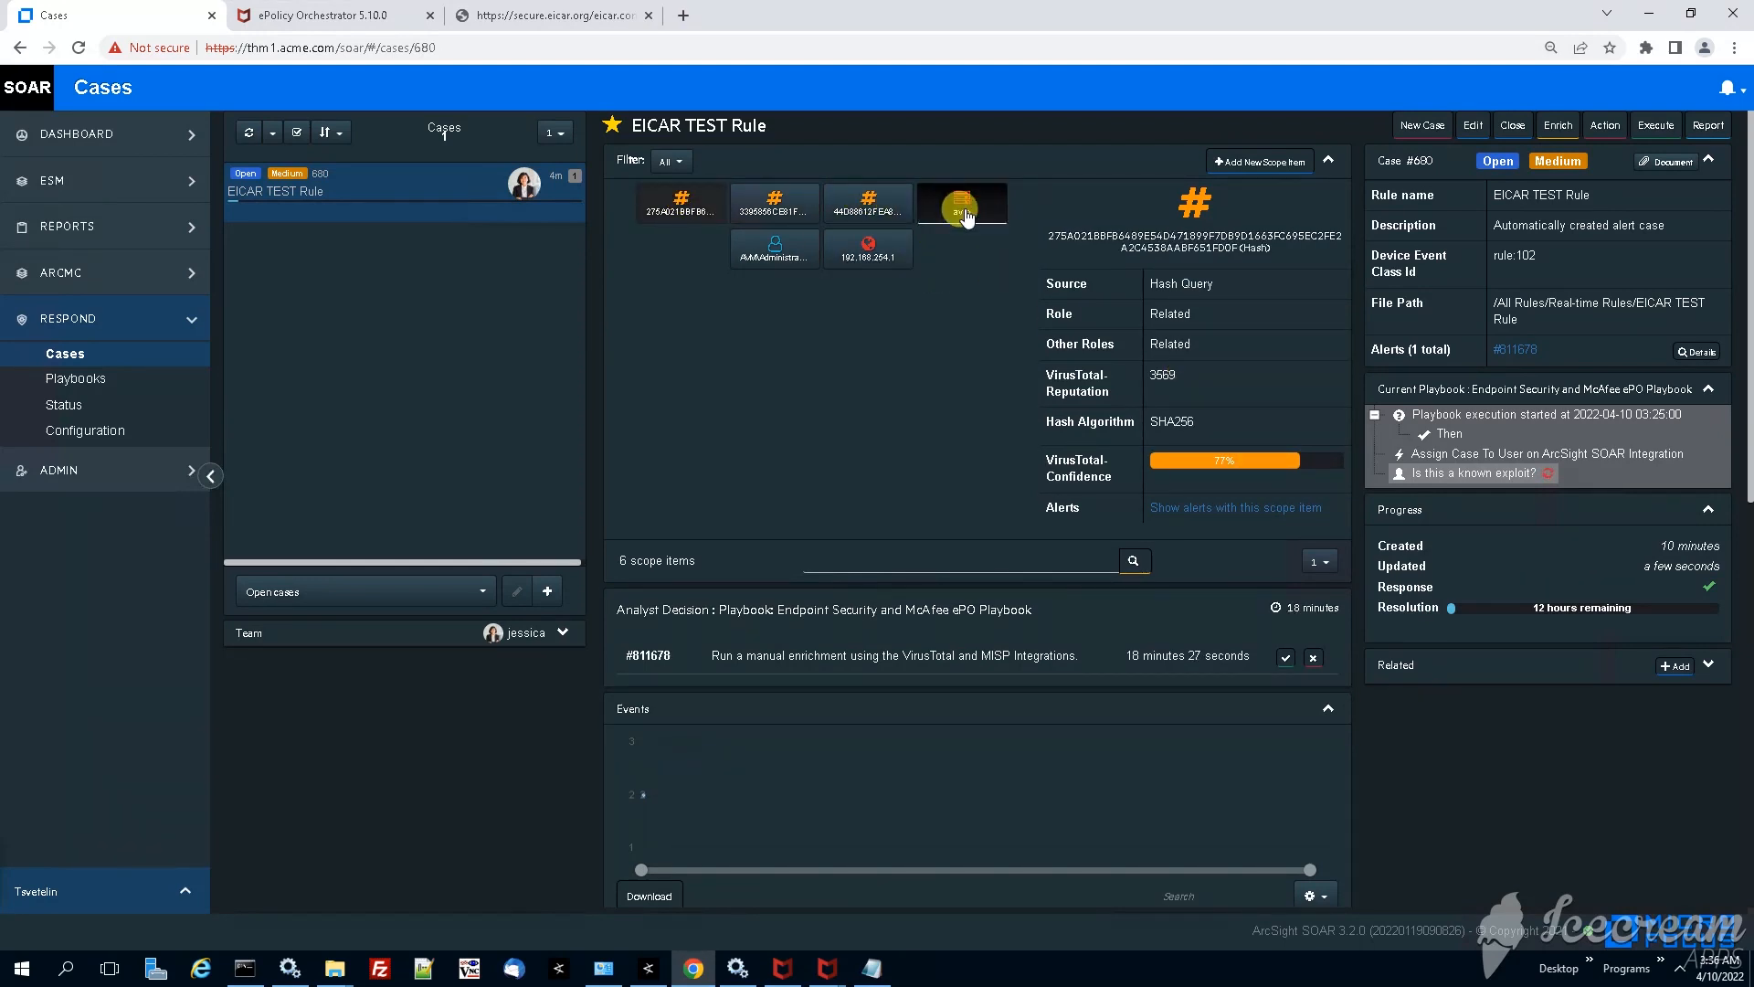
{"action": "scroll", "coordinate": [1106, 581], "scroll_direction": "down", "scroll_amount": 1}
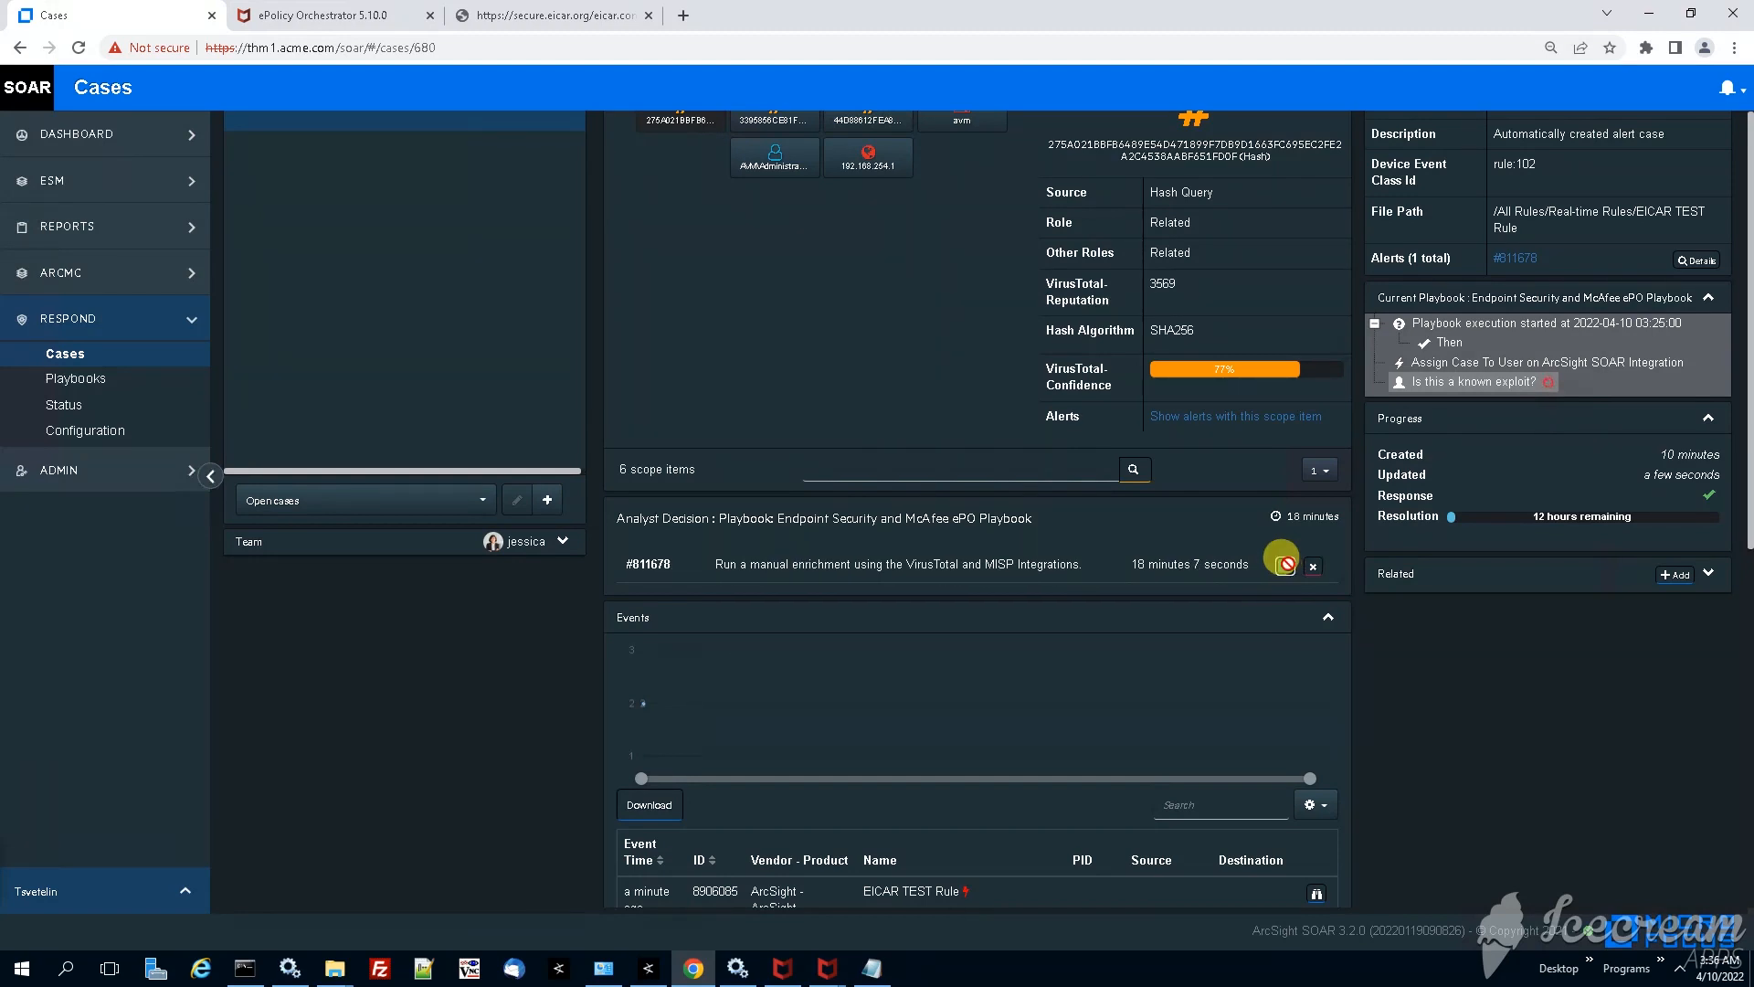
- Approve the manual VirusTotal/MISP enrichment decision, show all case activity and highlight the ePO Find System entry
{"action": "left_click", "coordinate": [1283, 562]}
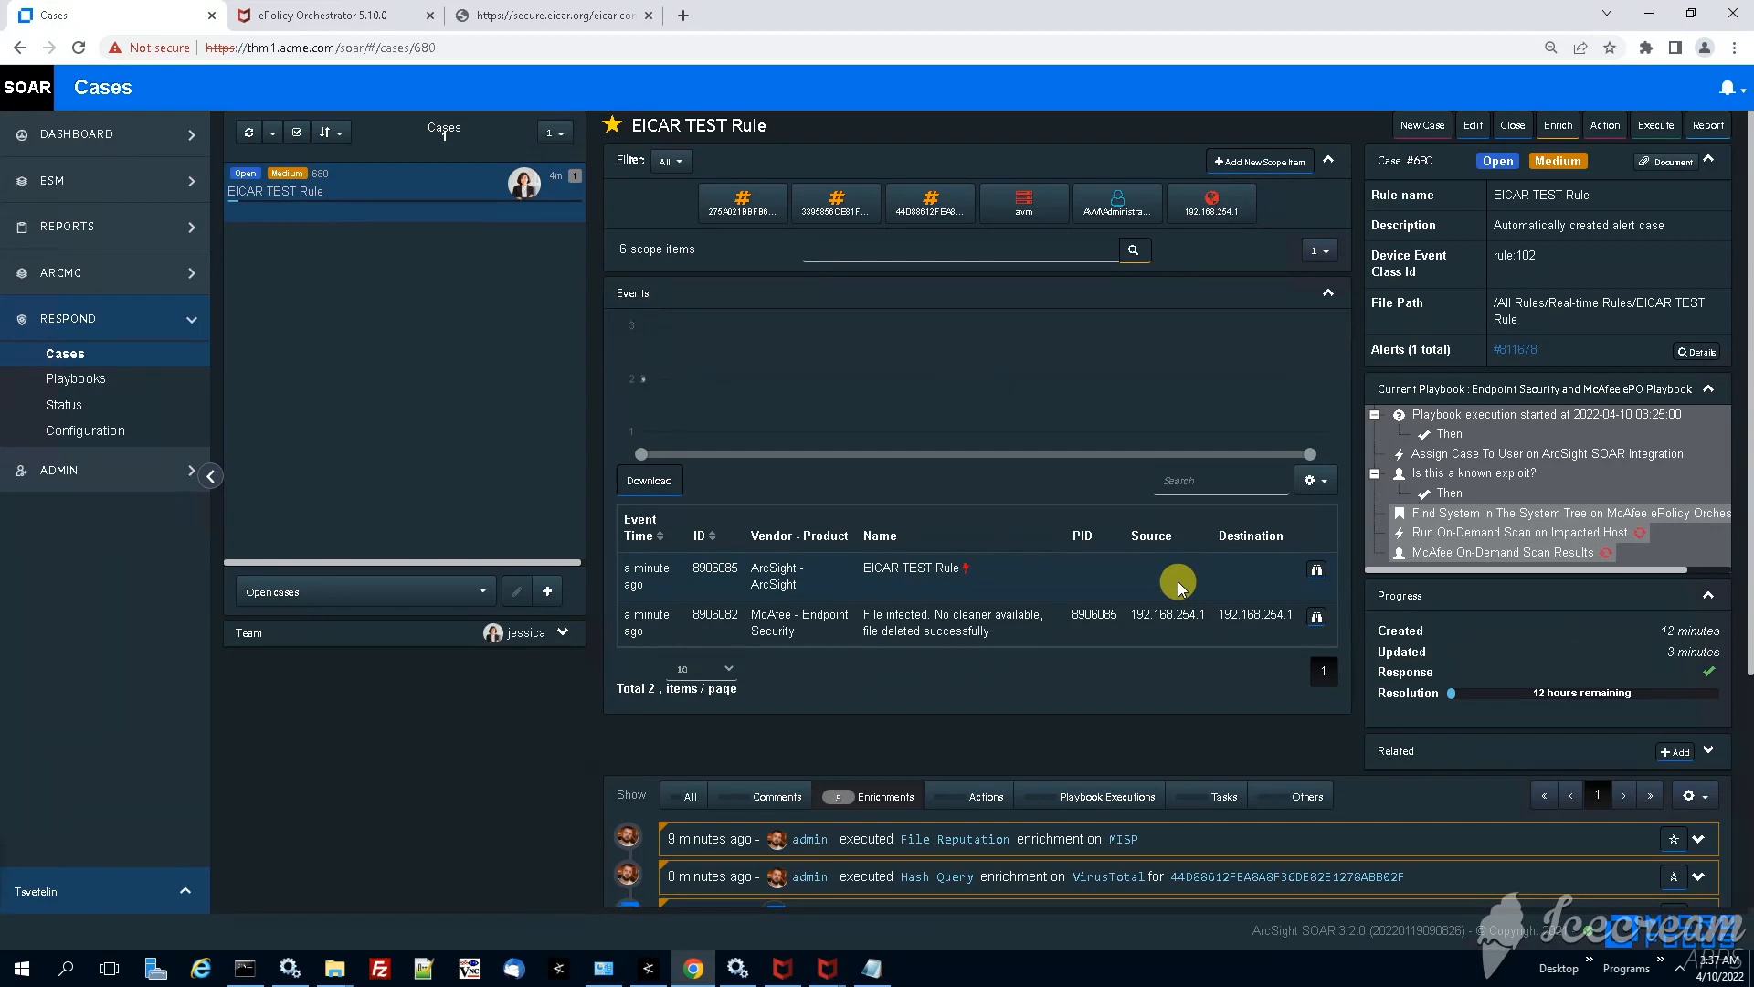
{"action": "scroll", "coordinate": [1178, 581], "scroll_direction": "down", "scroll_amount": 2}
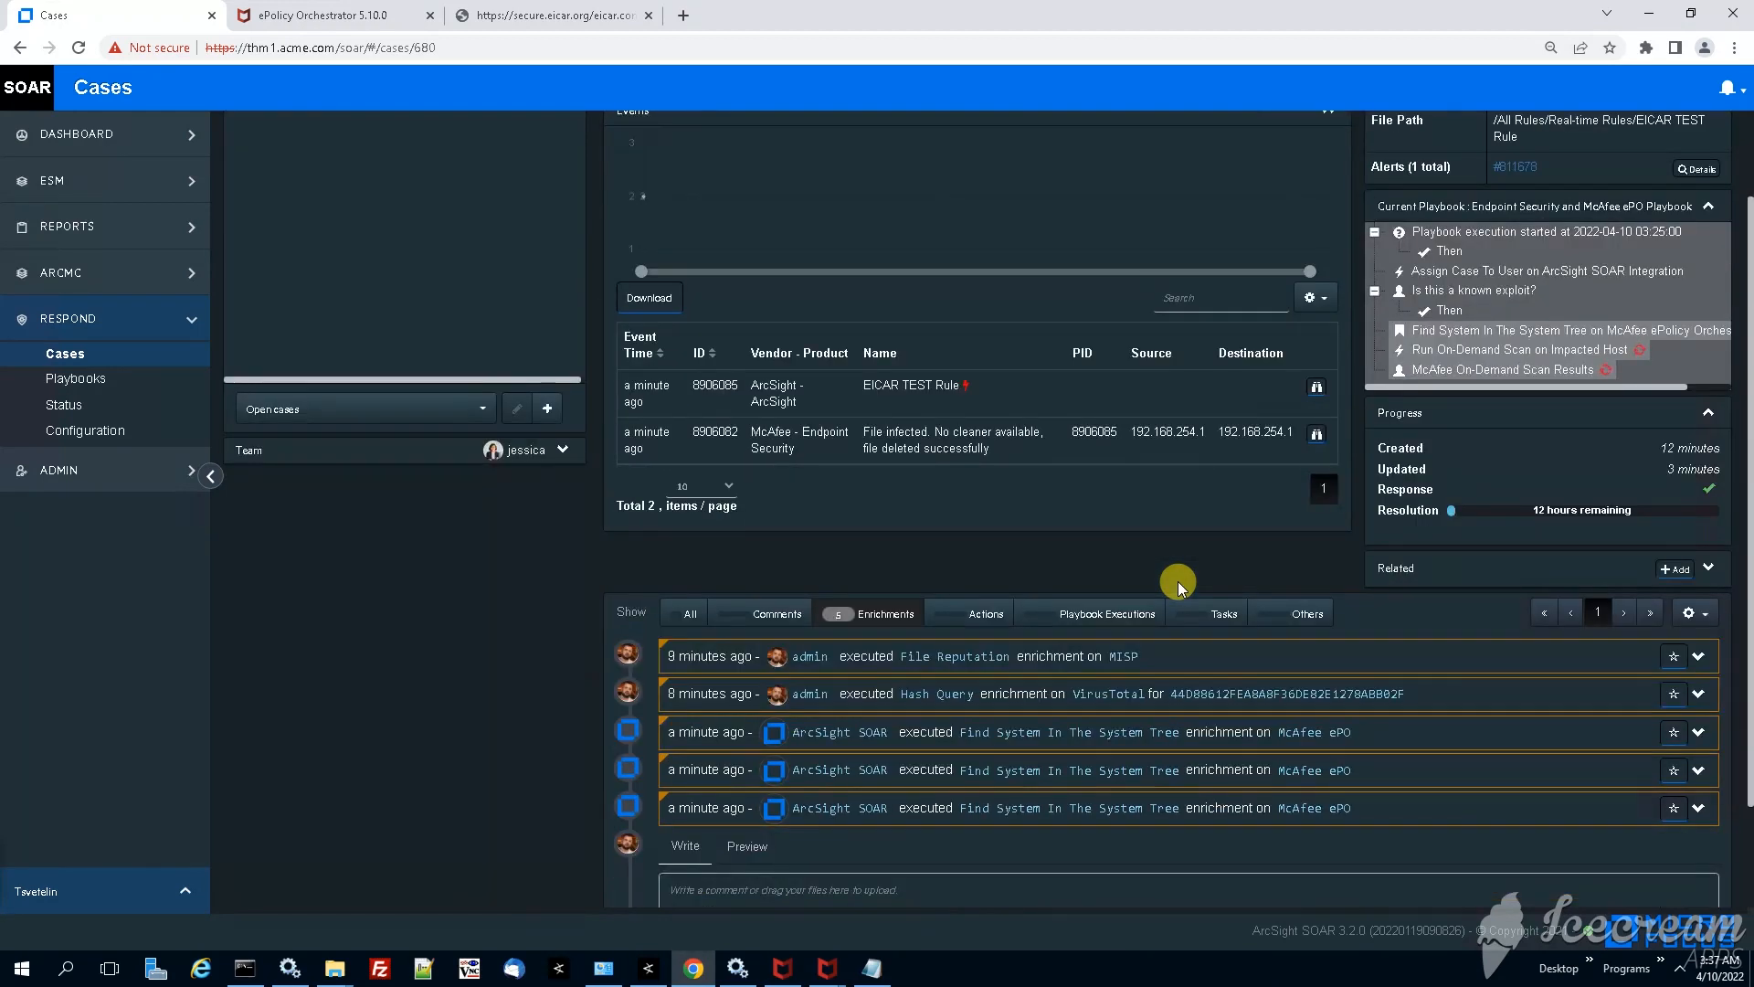
{"action": "scroll", "coordinate": [692, 606], "scroll_direction": "up", "scroll_amount": 1}
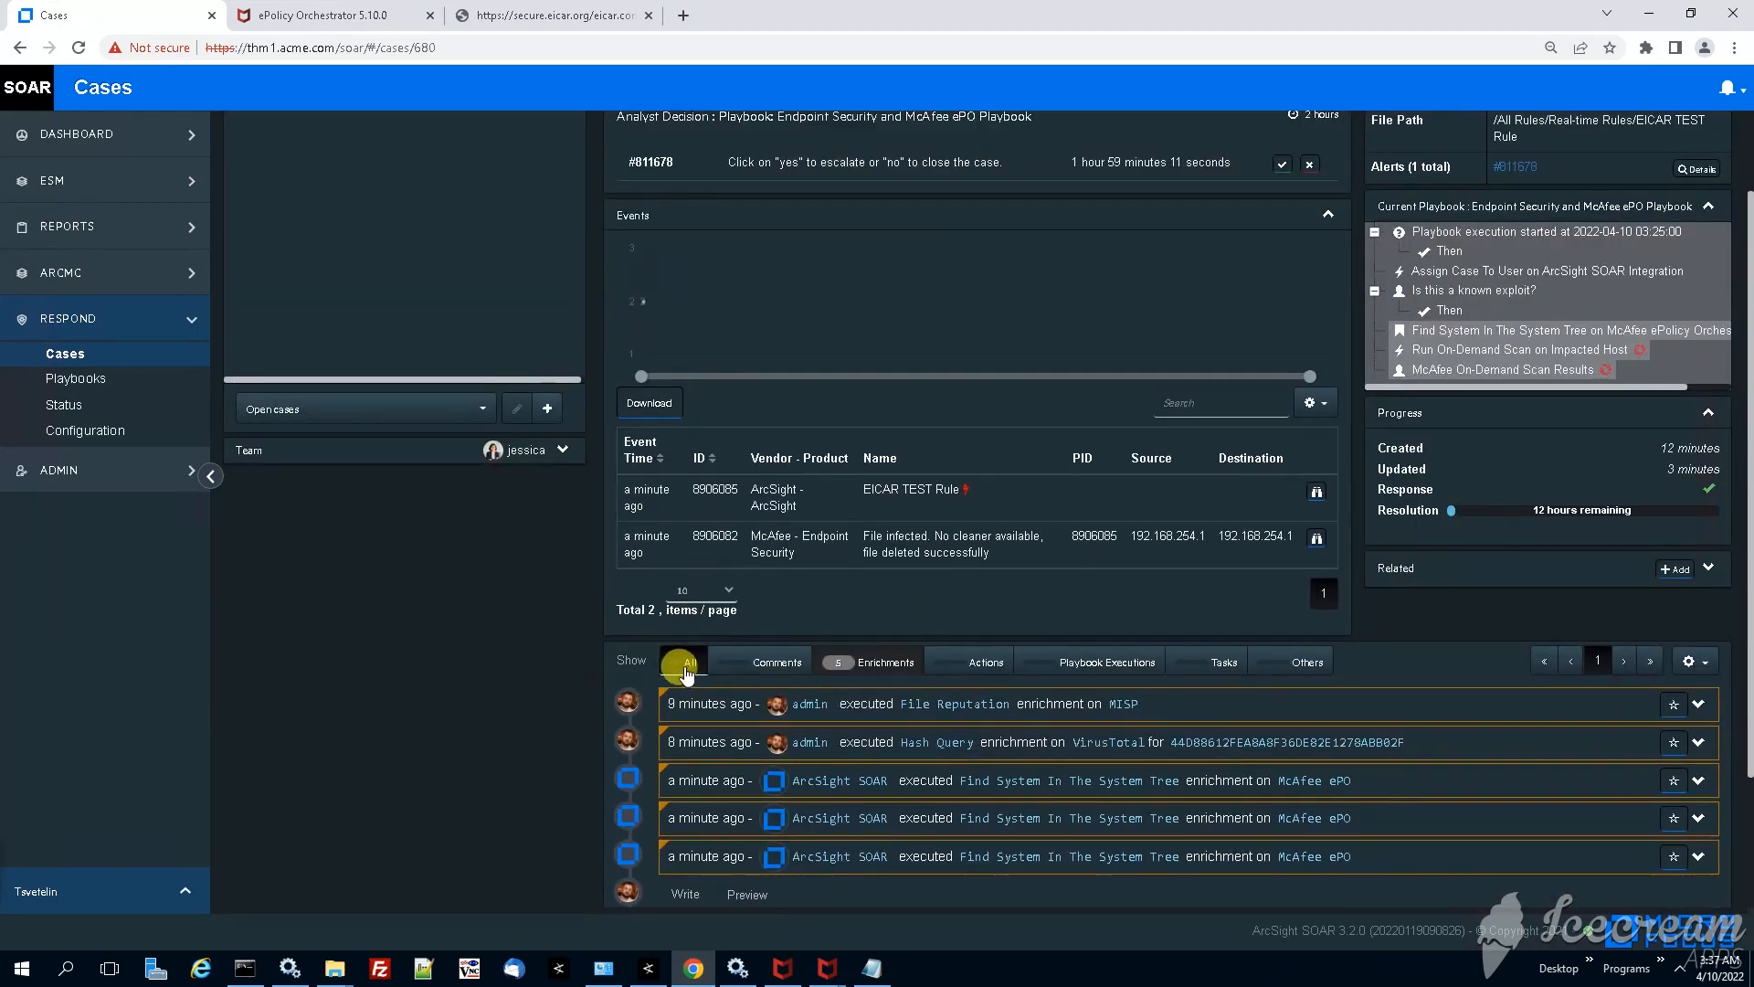
{"action": "left_click", "coordinate": [686, 669]}
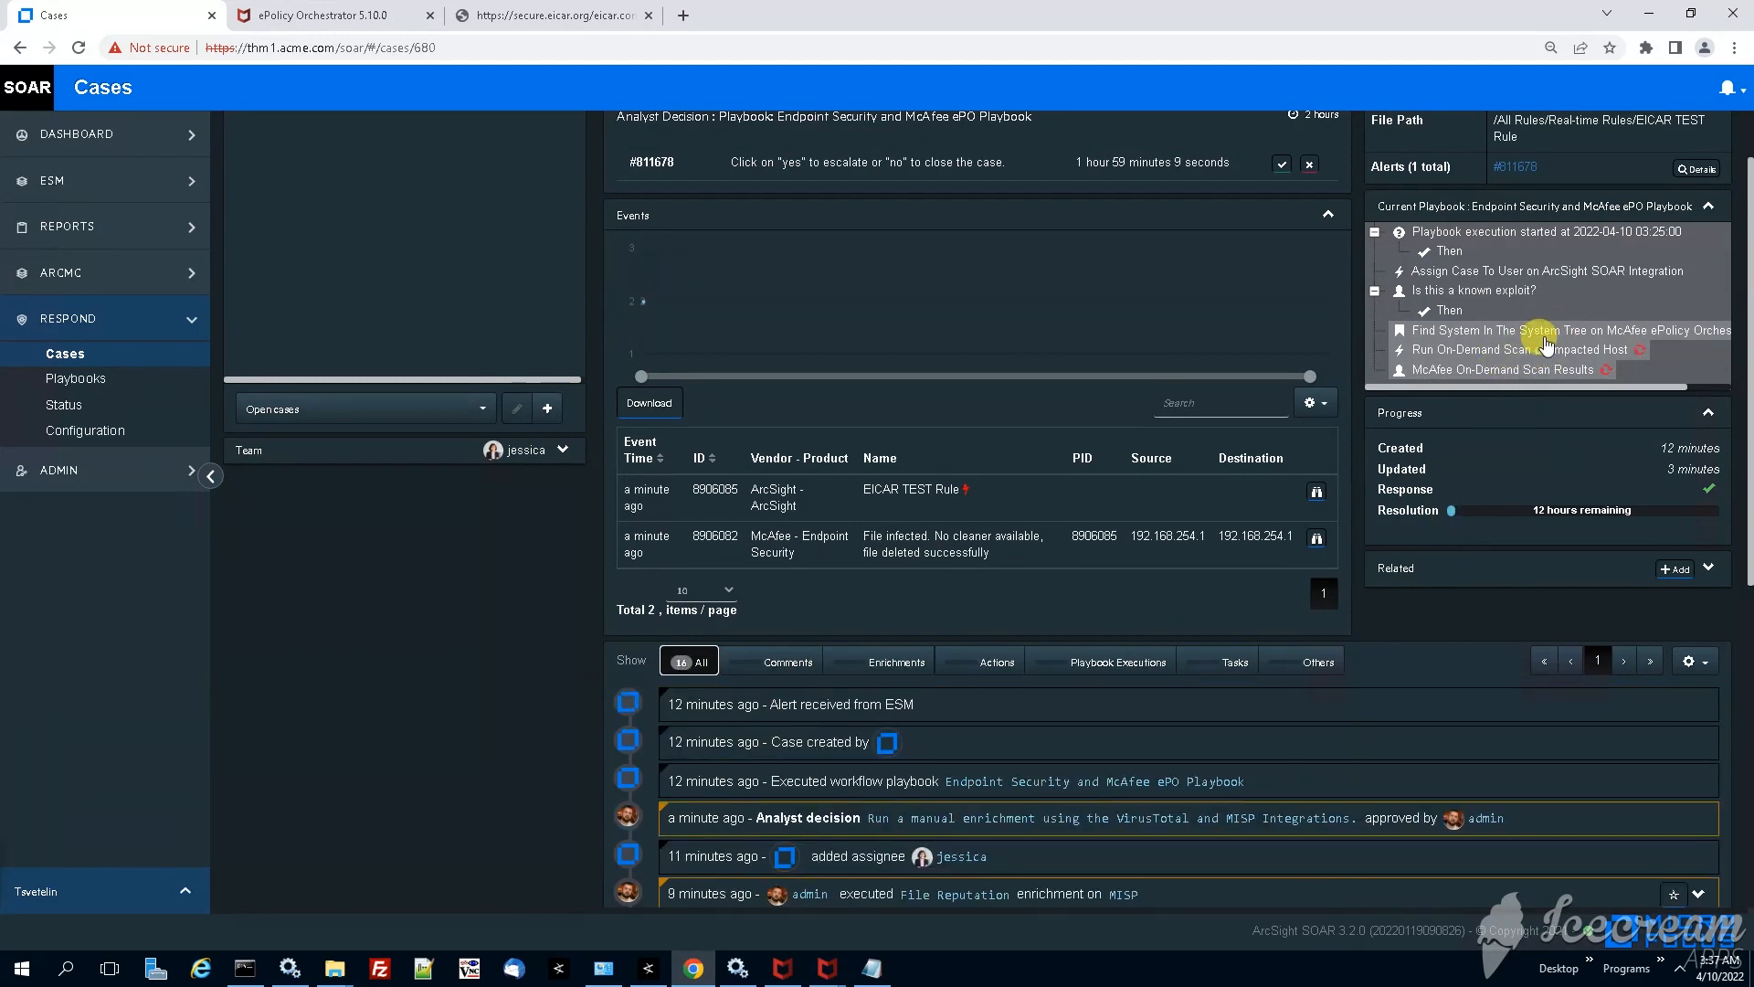
{"action": "scroll", "coordinate": [1548, 345], "scroll_direction": "up", "scroll_amount": 1}
{"action": "scroll", "coordinate": [1539, 411], "scroll_direction": "up", "scroll_amount": 1}
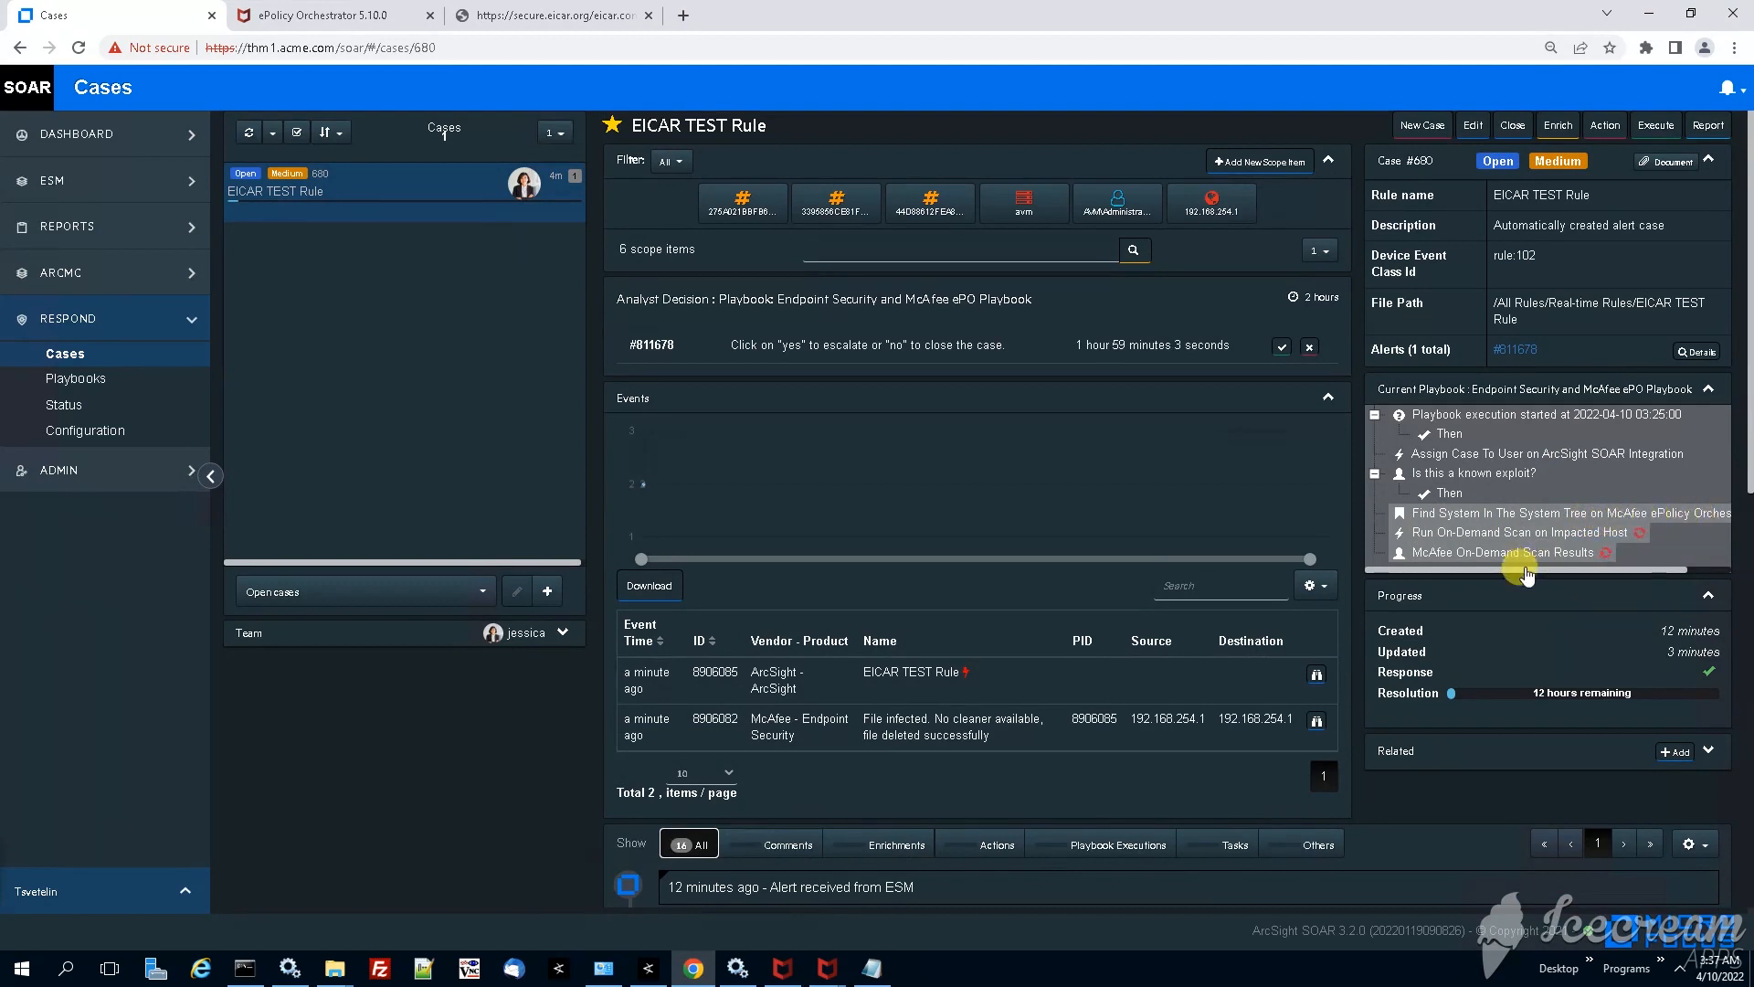
{"action": "left_click_drag", "start_coordinate": [1523, 570], "coordinate": [1490, 576]}
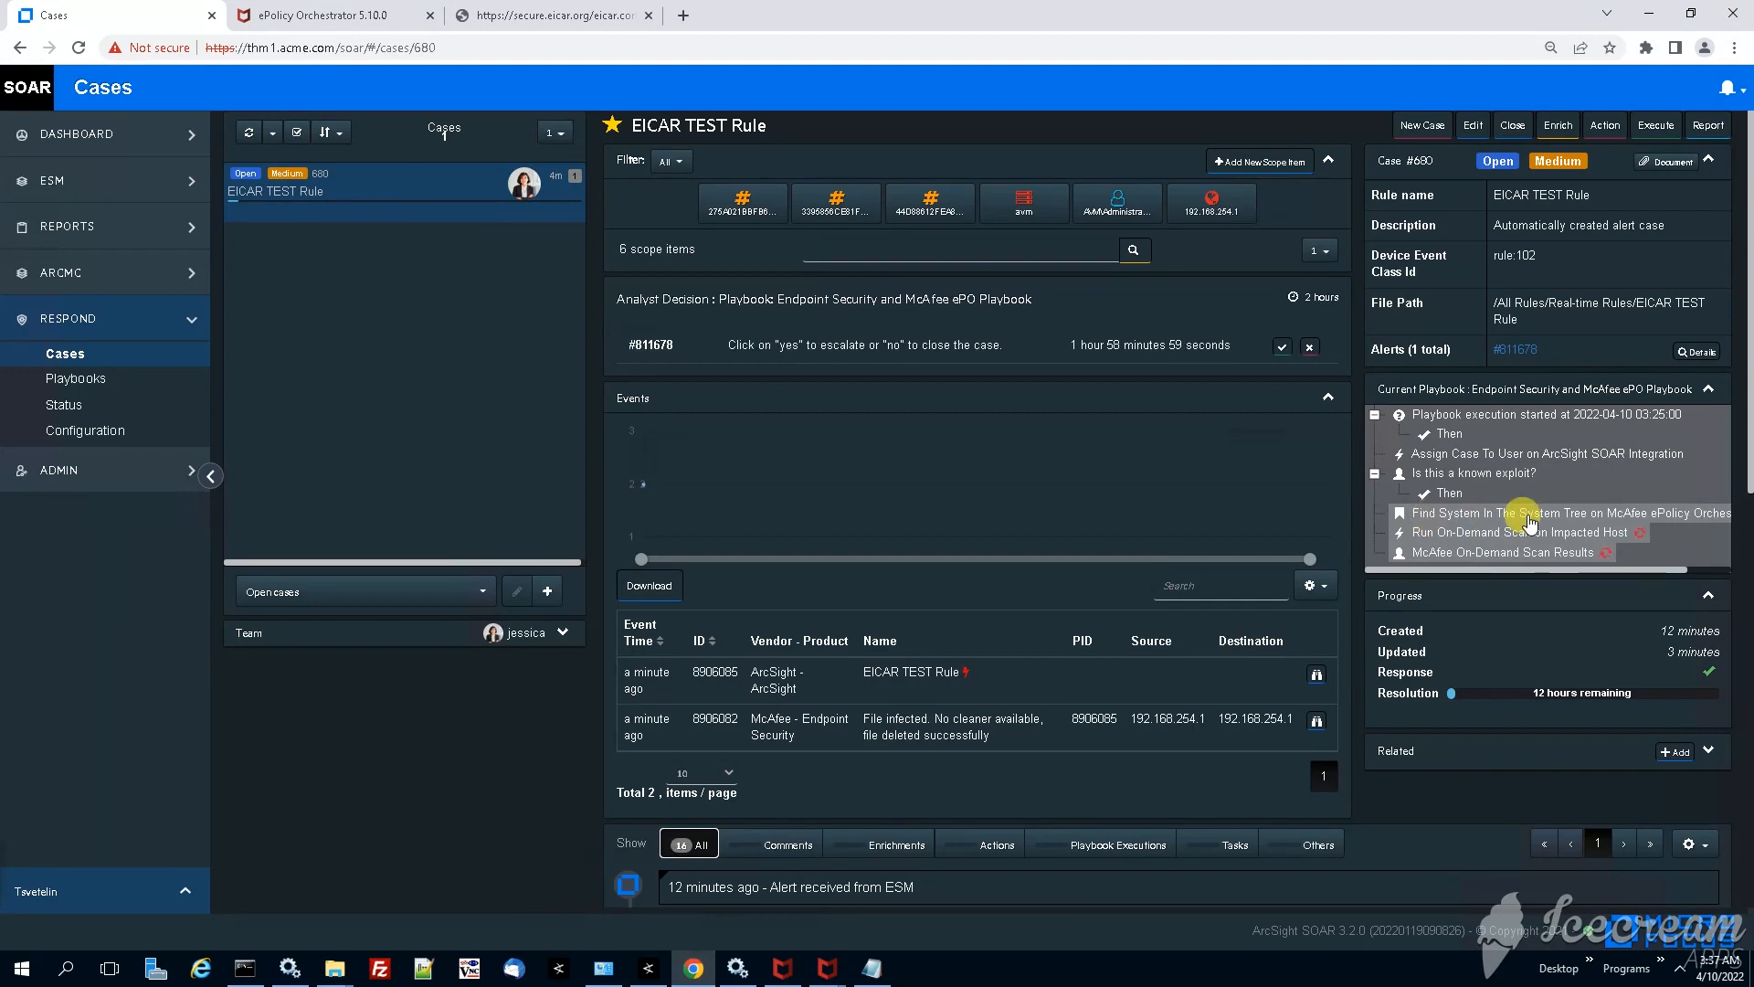
{"action": "scroll", "coordinate": [1529, 520], "scroll_direction": "down", "scroll_amount": 3}
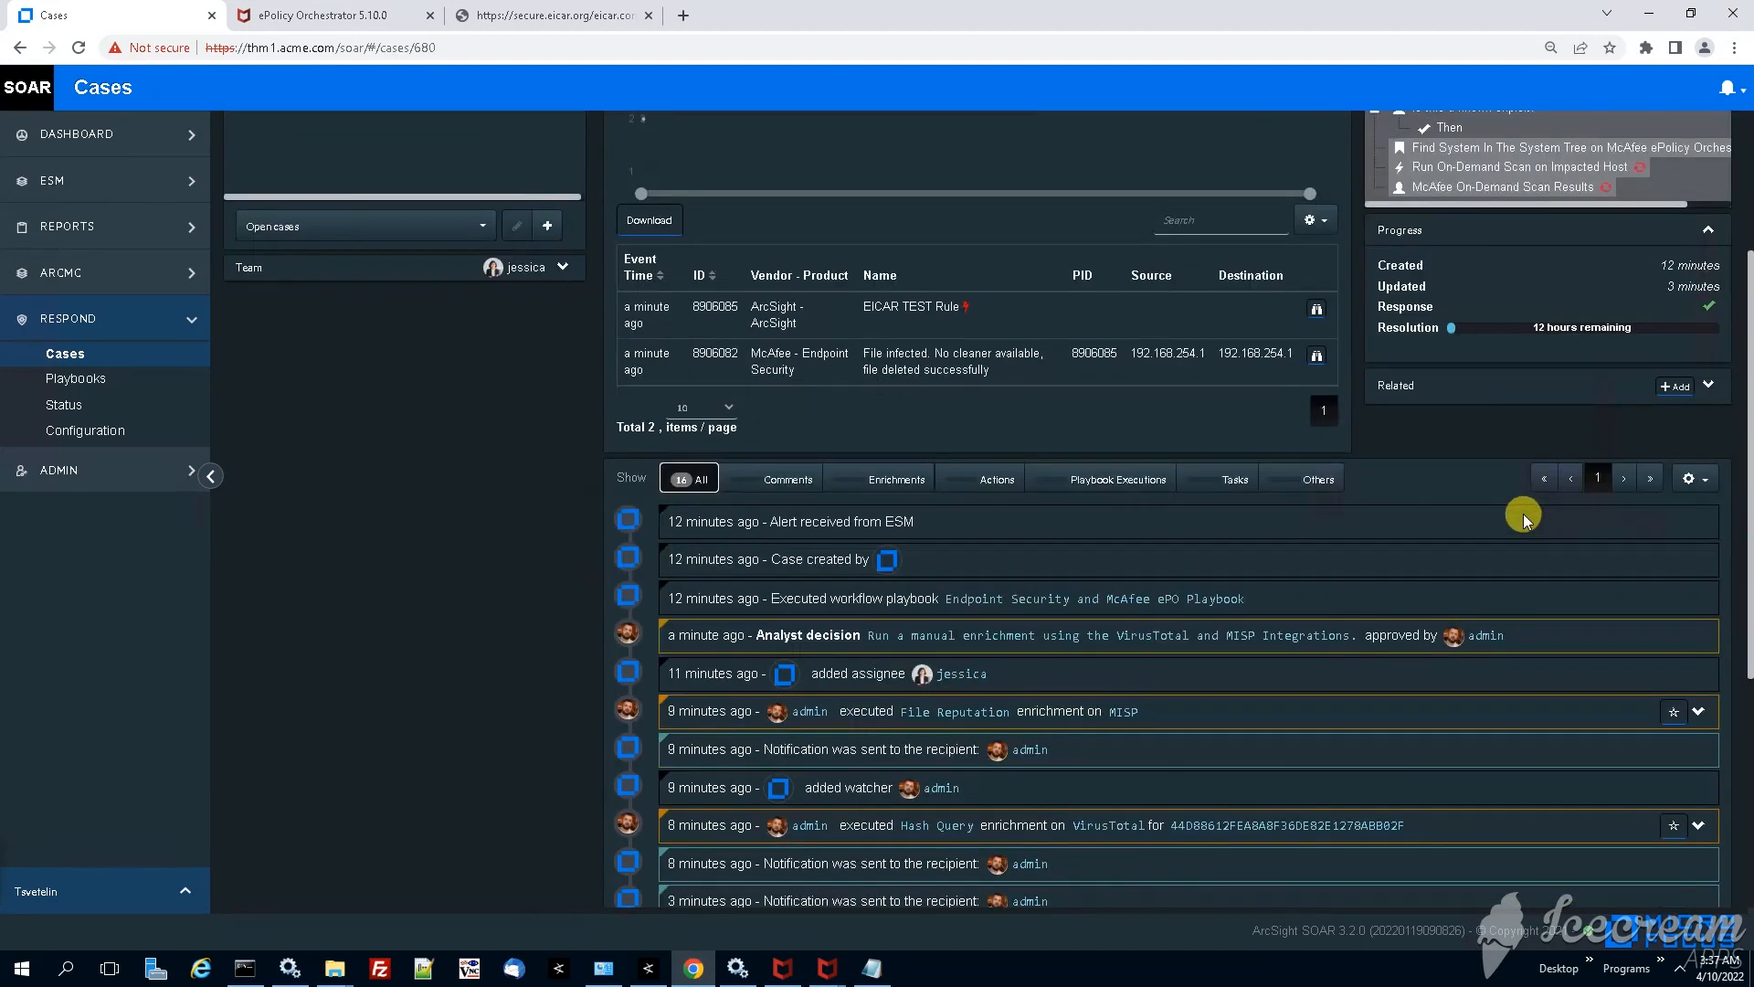
{"action": "scroll", "coordinate": [617, 502], "scroll_direction": "down", "scroll_amount": 1}
{"action": "scroll", "coordinate": [507, 514], "scroll_direction": "down", "scroll_amount": 1}
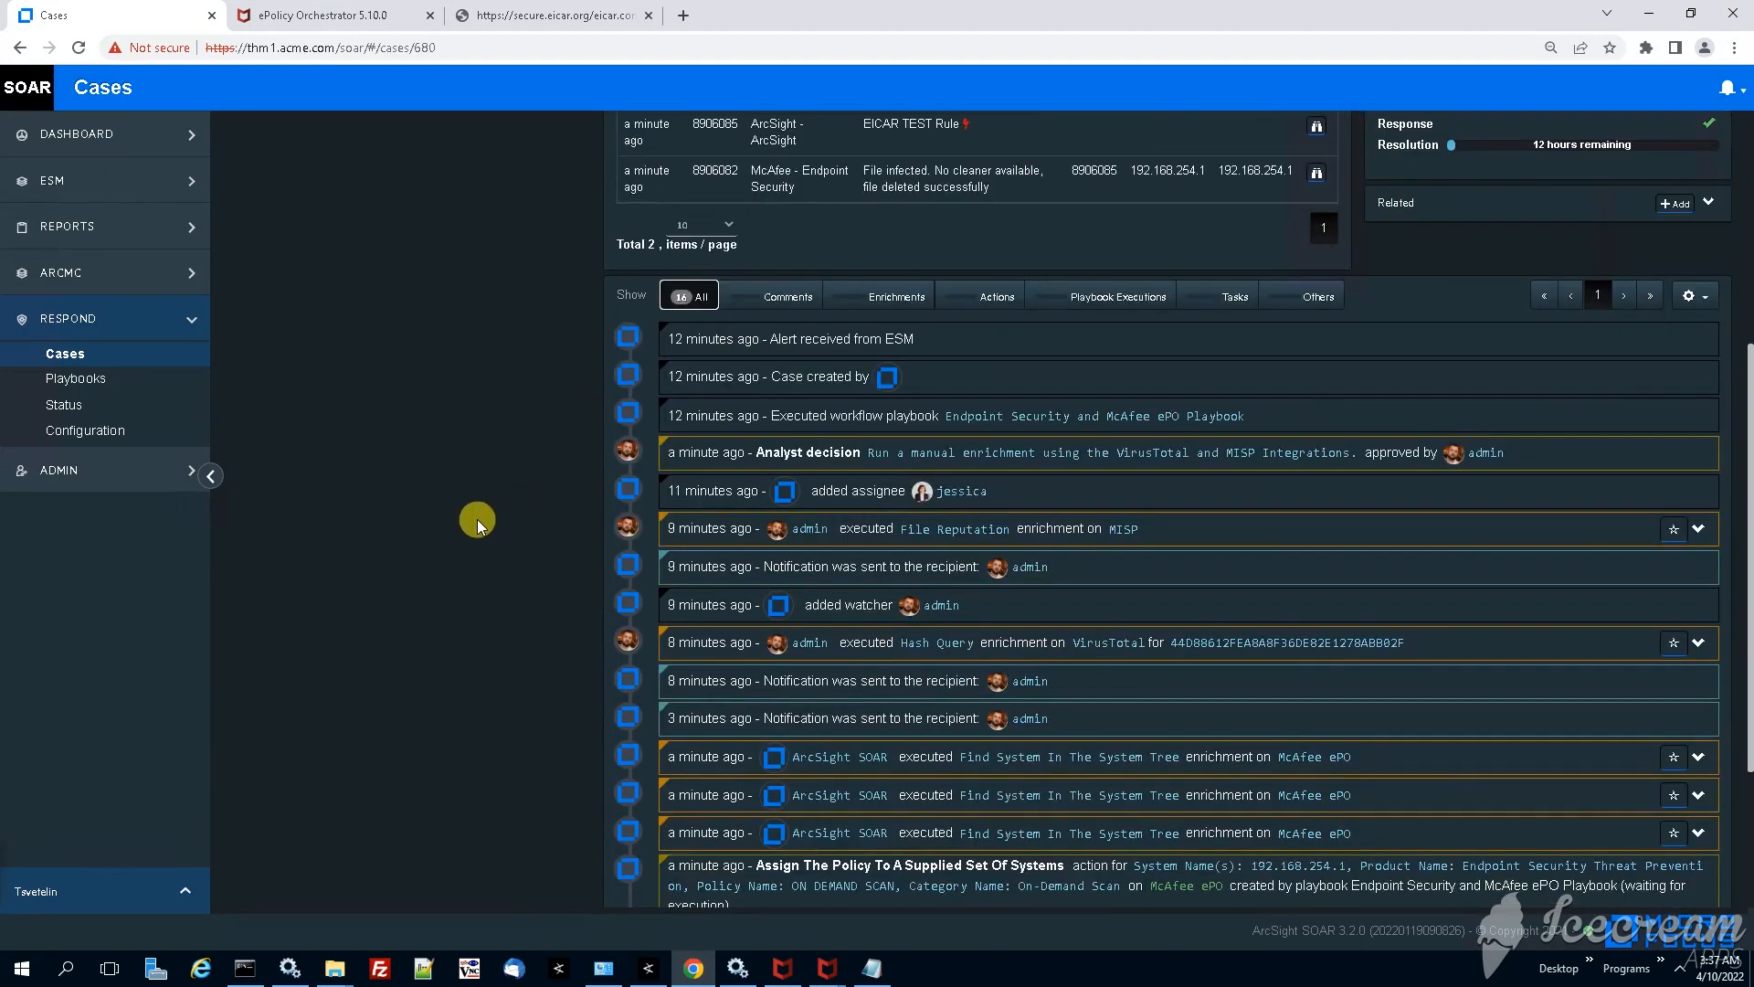
{"action": "scroll", "coordinate": [467, 539], "scroll_direction": "down", "scroll_amount": 1}
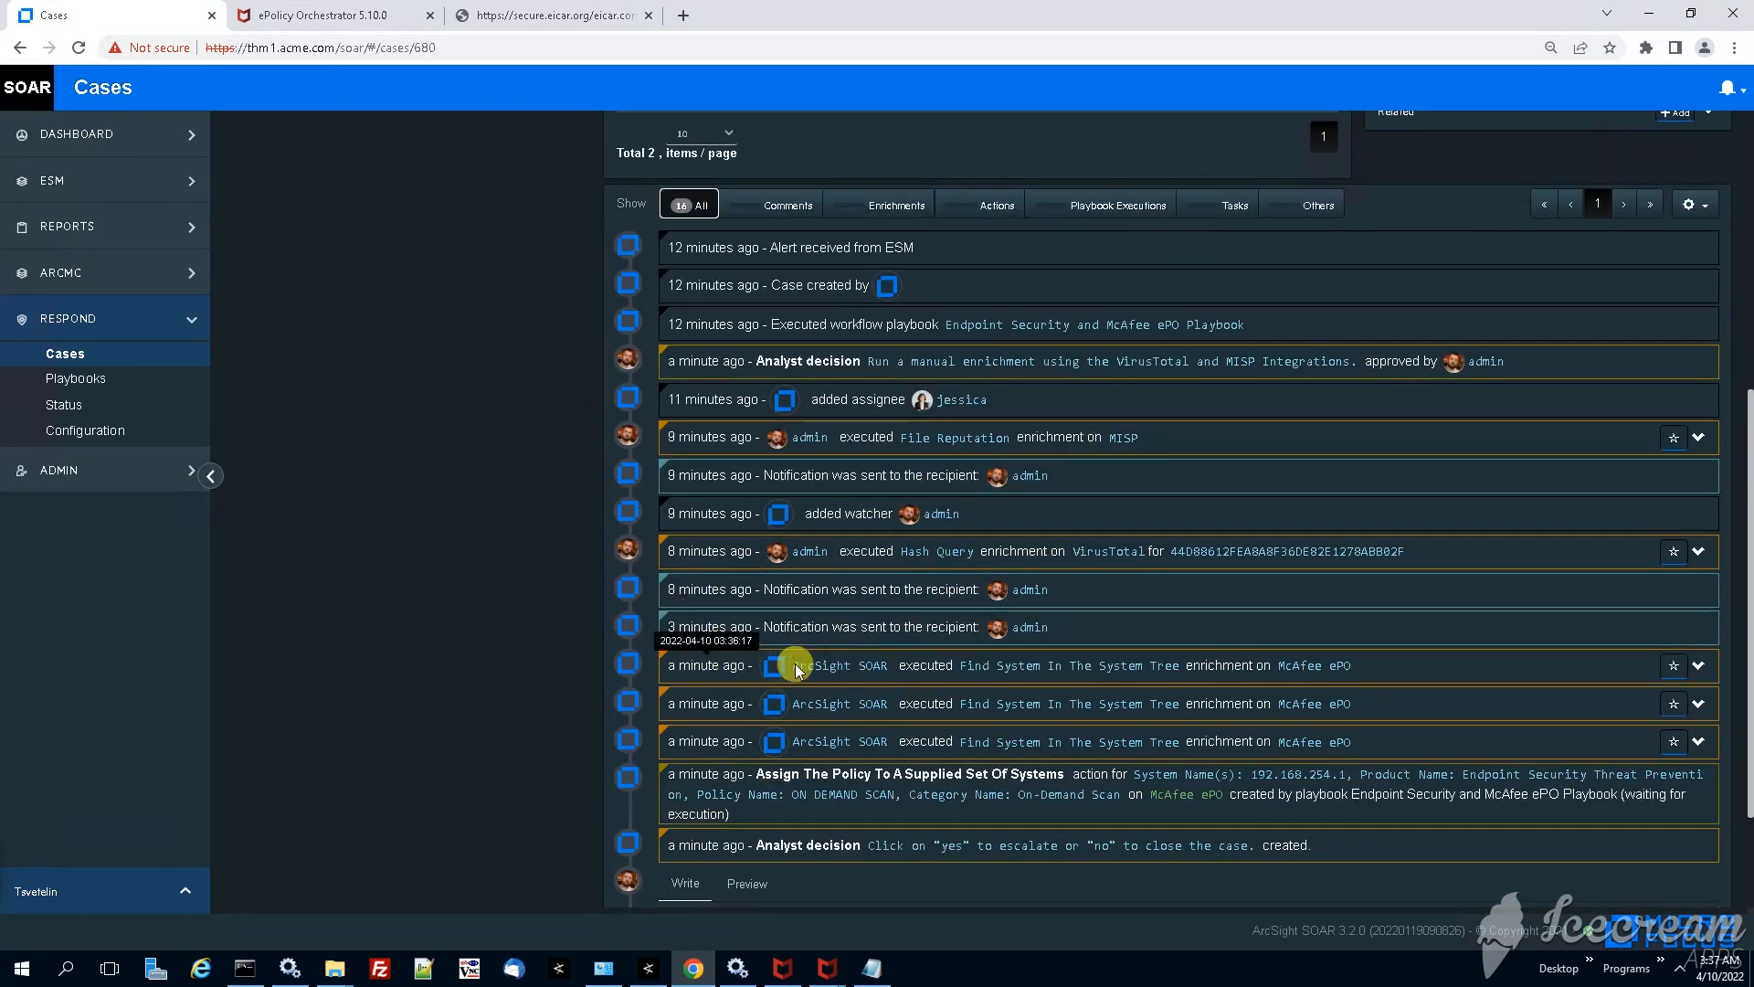
{"action": "left_click_drag", "start_coordinate": [795, 664], "coordinate": [1573, 676]}
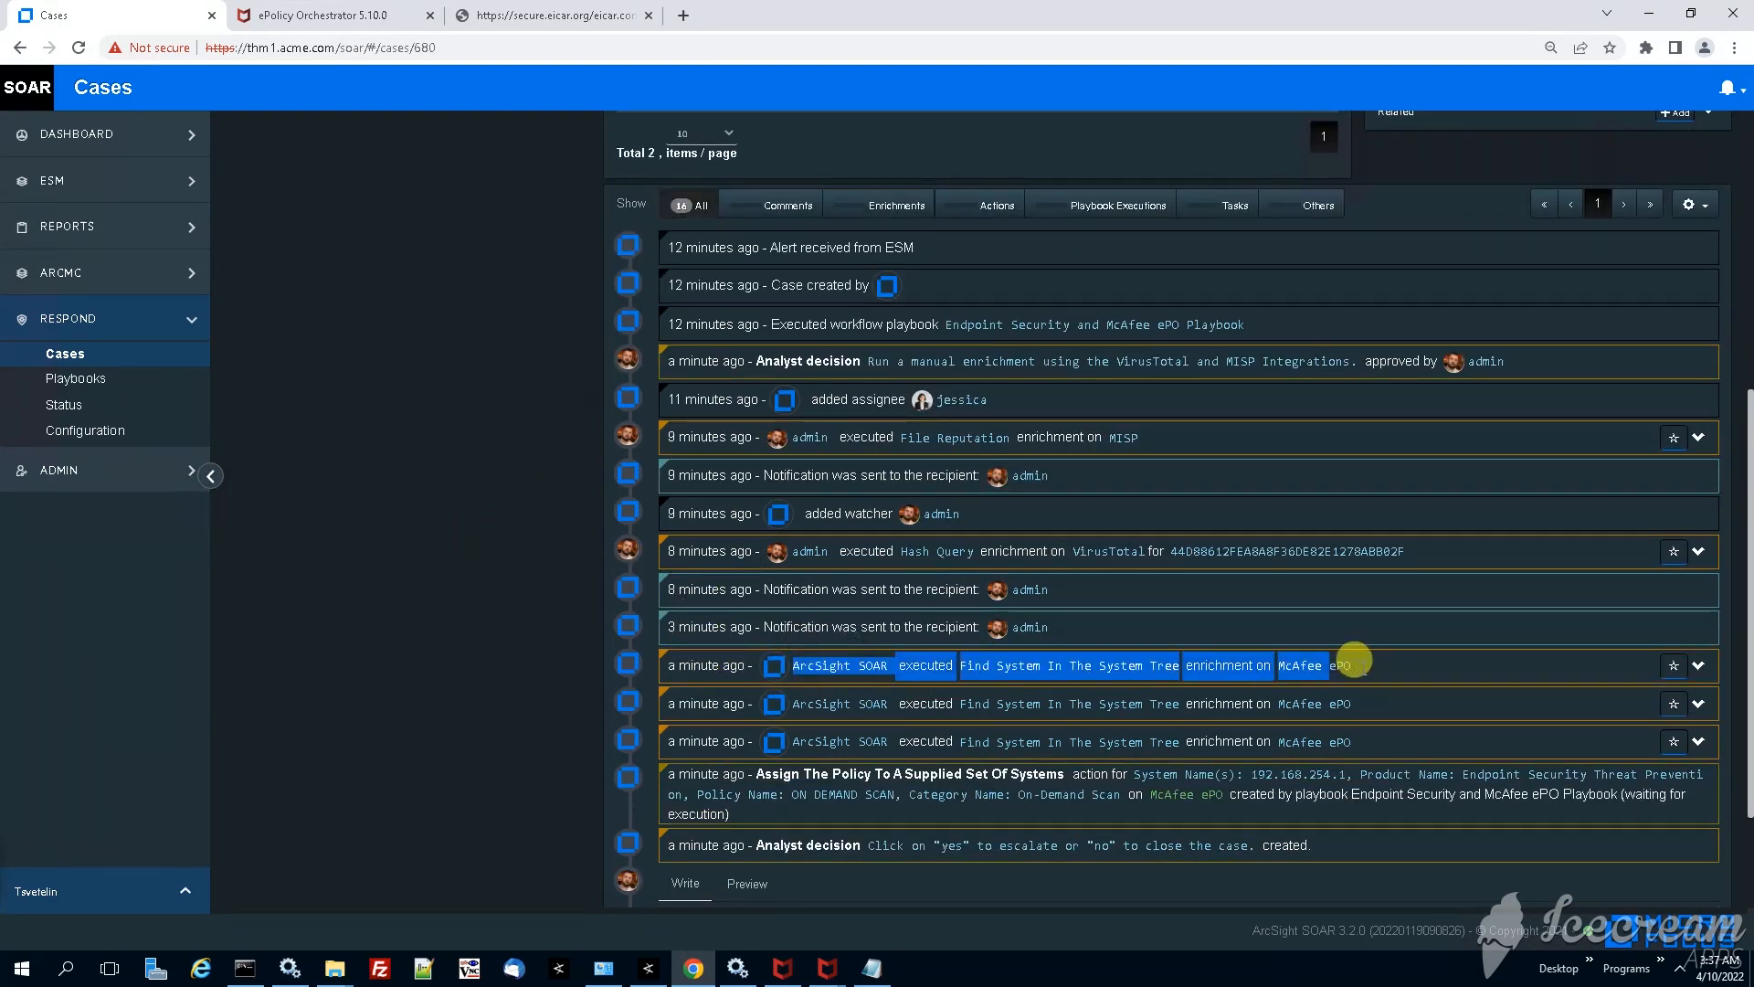
{"action": "left_click", "coordinate": [1573, 675]}
{"action": "left_click", "coordinate": [1698, 667]}
{"action": "scroll", "coordinate": [1178, 583], "scroll_direction": "down", "scroll_amount": 1}
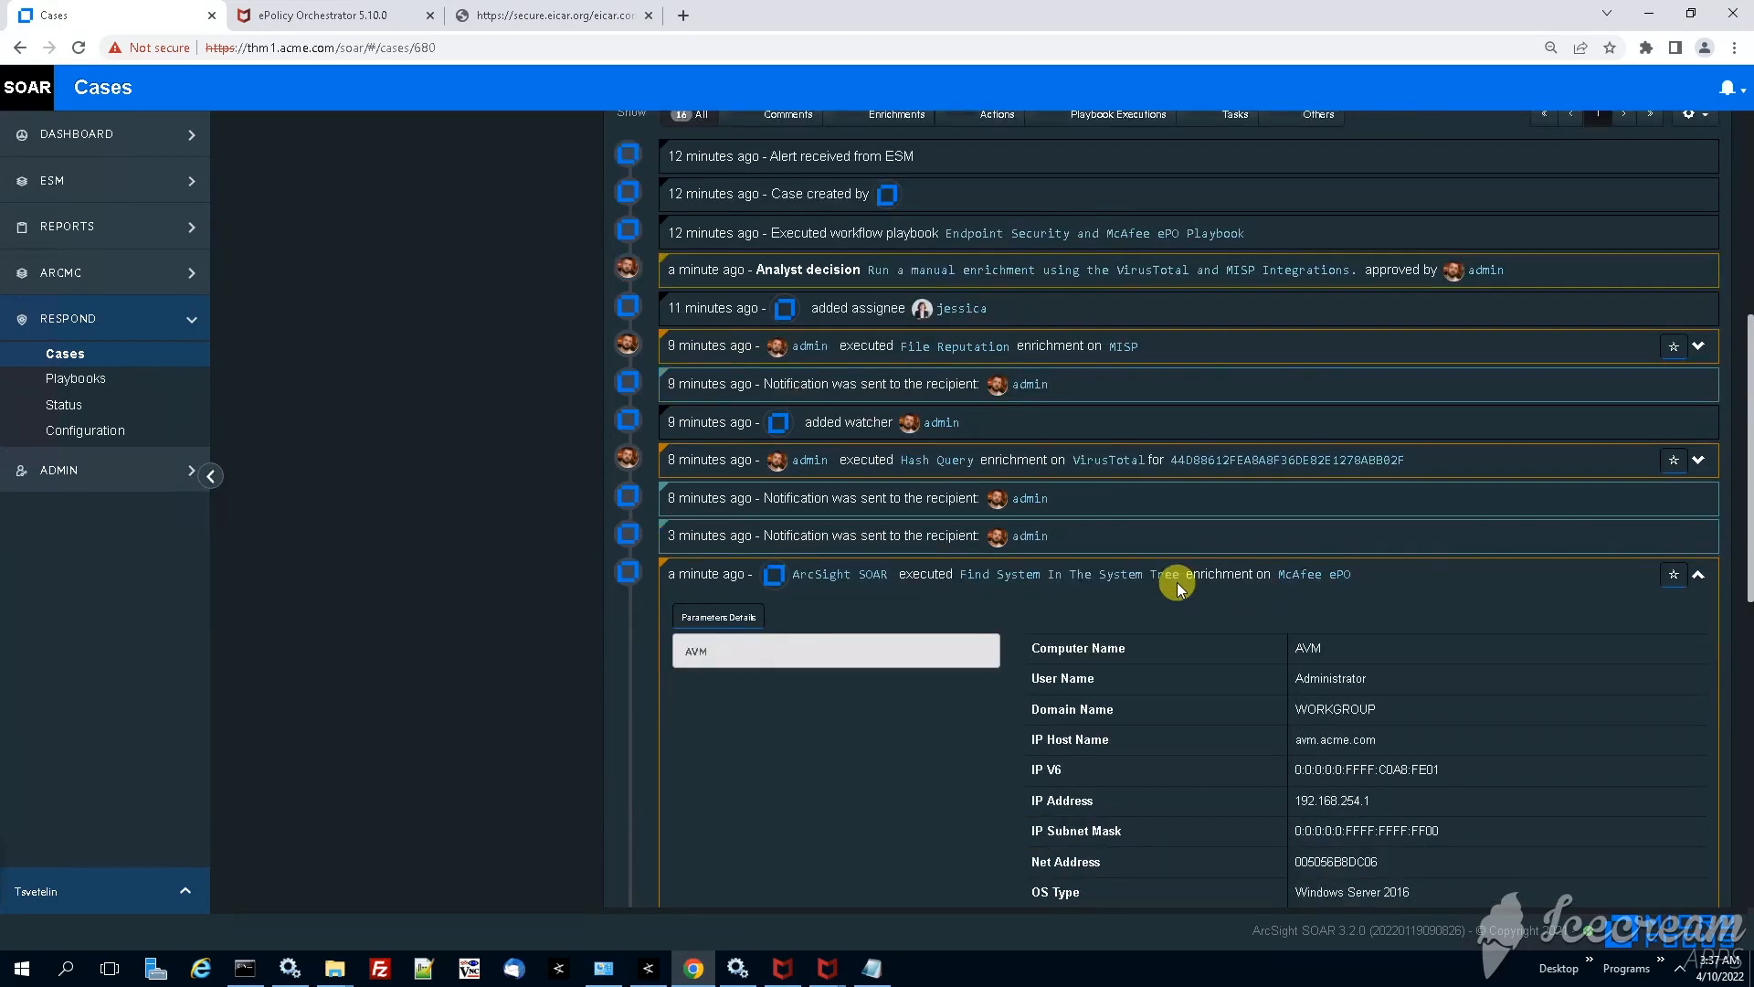
{"action": "scroll", "coordinate": [1212, 566], "scroll_direction": "down", "scroll_amount": 1}
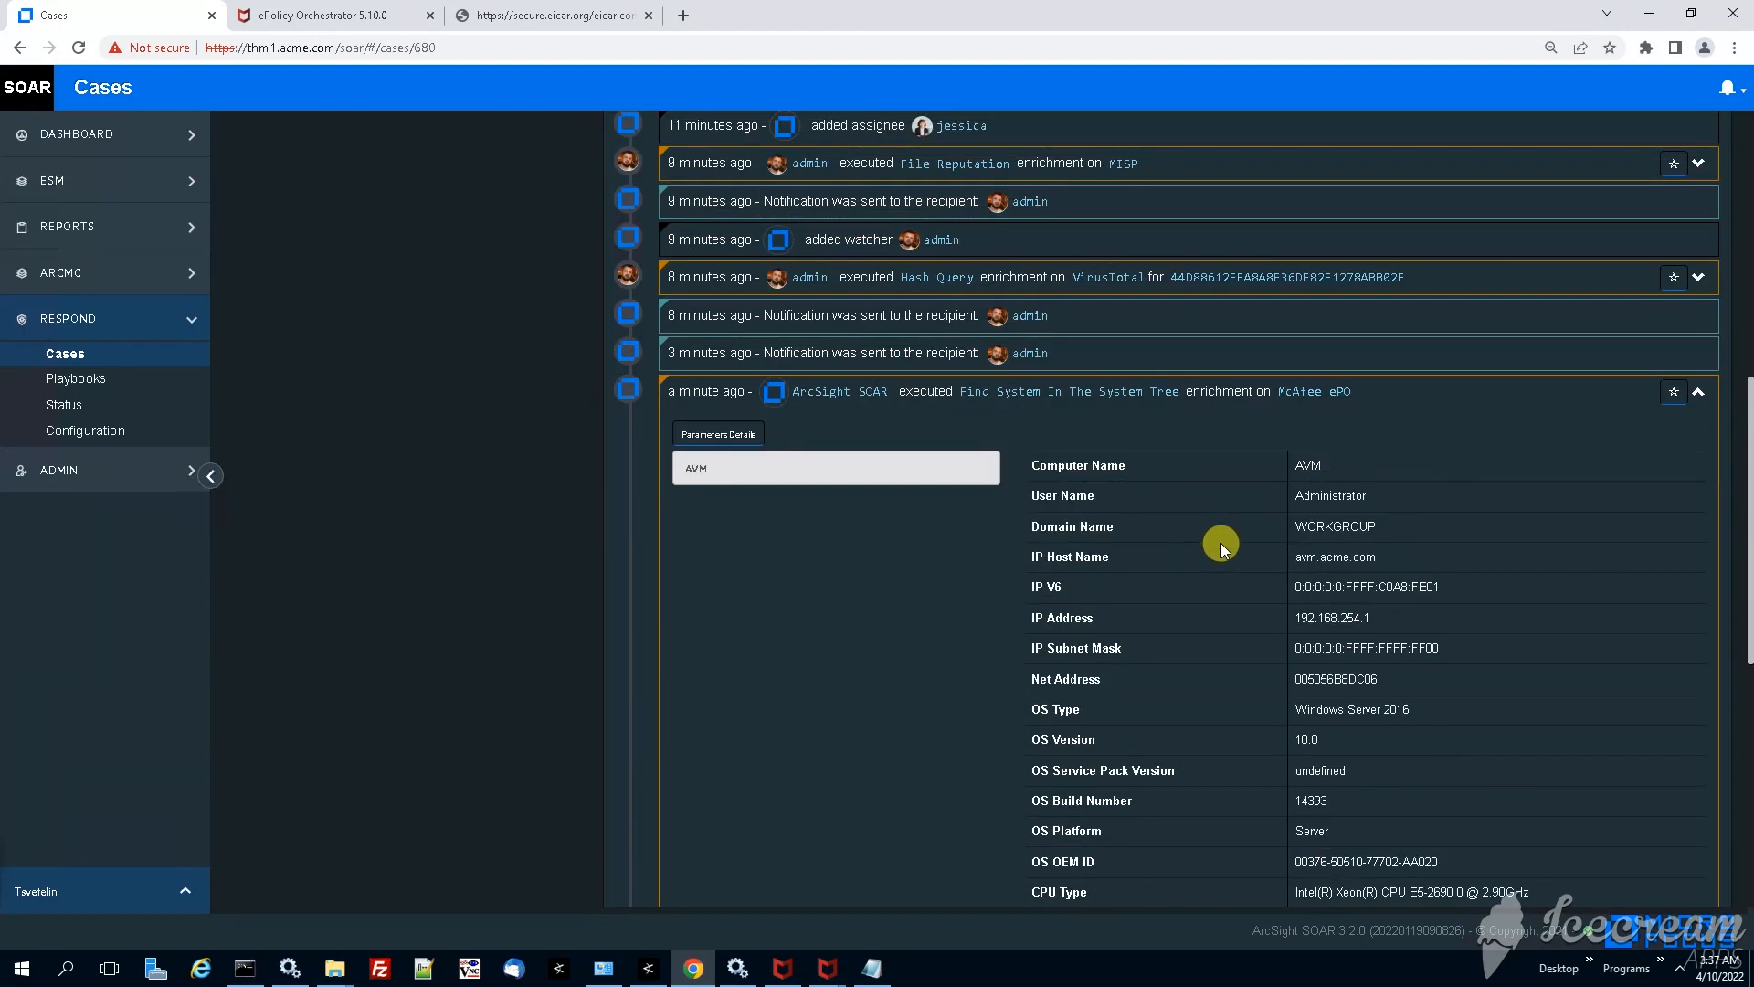
{"action": "scroll", "coordinate": [1221, 547], "scroll_direction": "down", "scroll_amount": 1}
{"action": "scroll", "coordinate": [1170, 470], "scroll_direction": "down", "scroll_amount": 1}
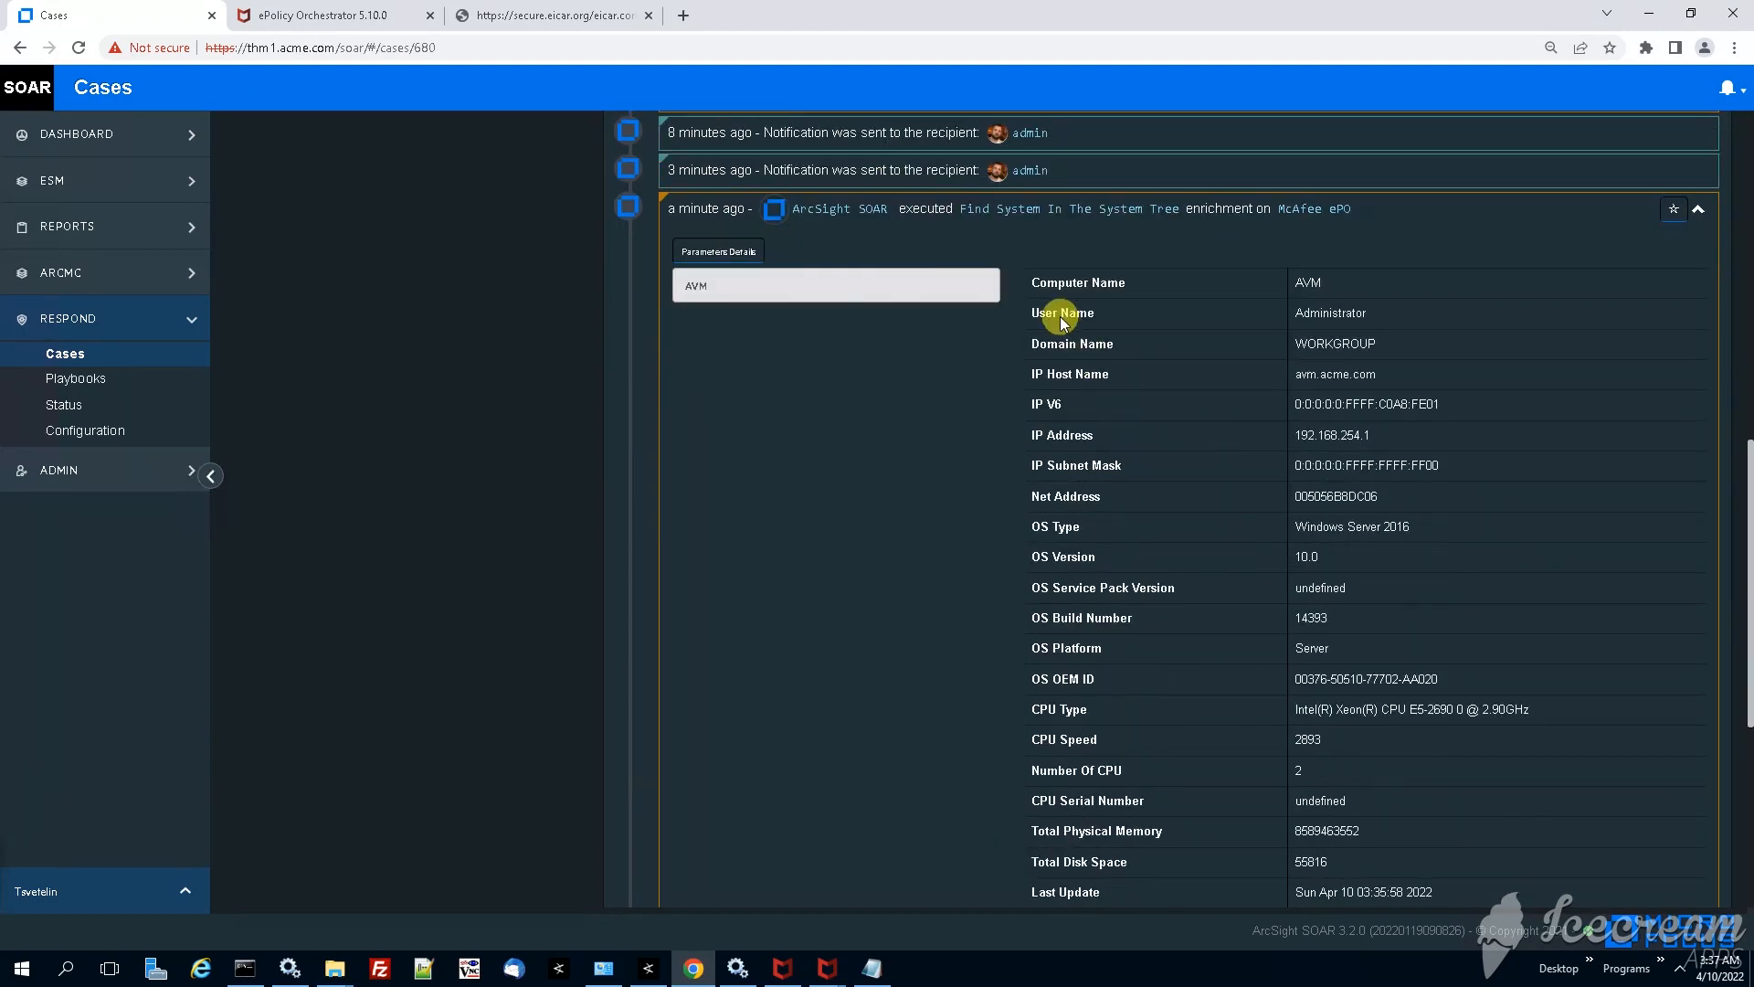
{"action": "left_click_drag", "start_coordinate": [1028, 280], "coordinate": [1155, 294]}
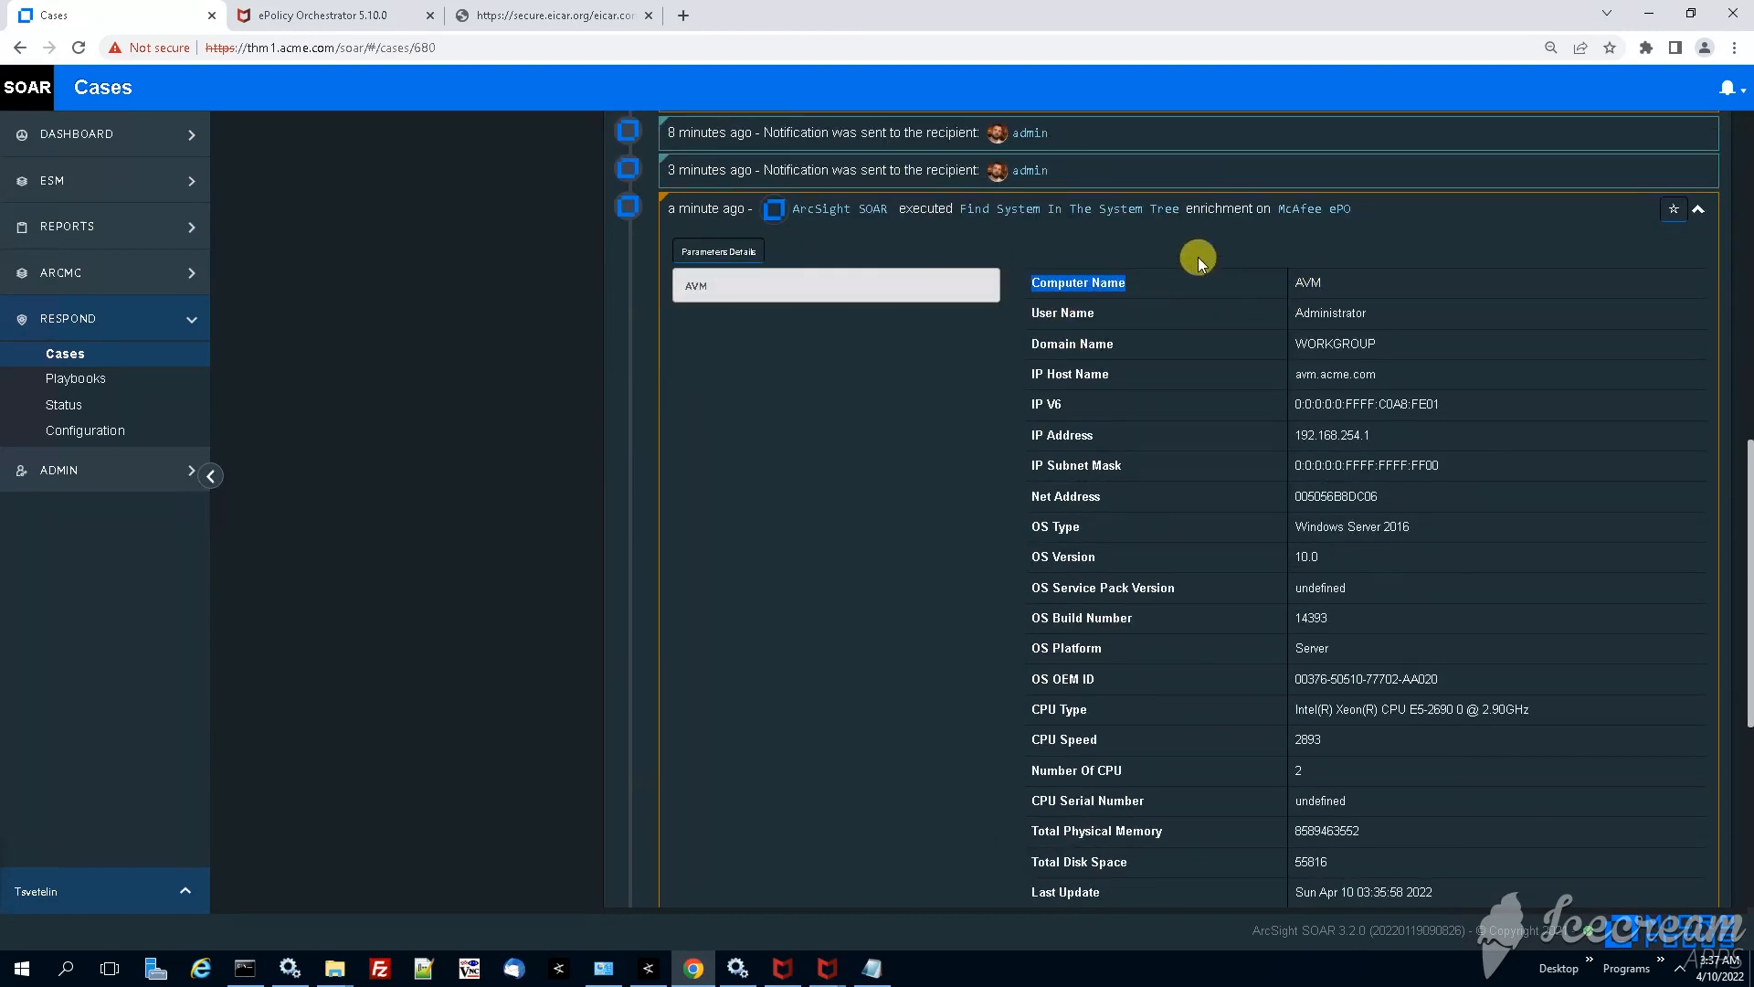
{"action": "double_click", "coordinate": [1333, 343]}
{"action": "double_click", "coordinate": [1350, 372]}
{"action": "left_click_drag", "start_coordinate": [1293, 435], "coordinate": [1369, 437]}
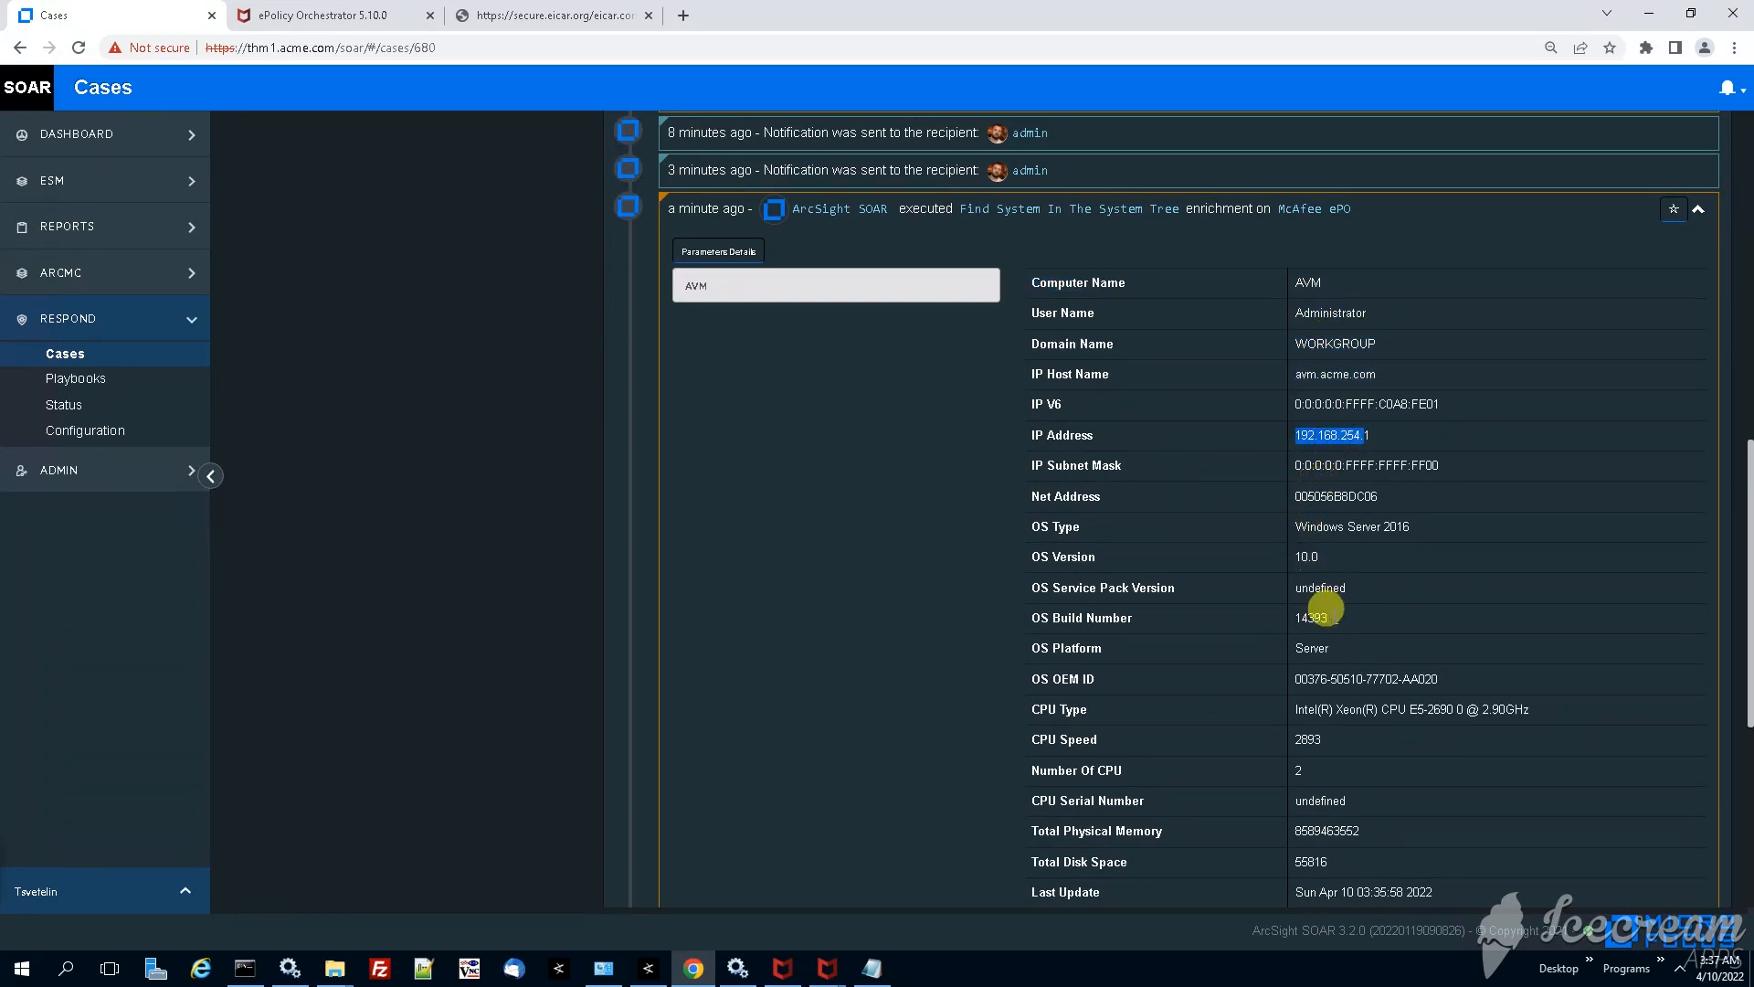
{"action": "scroll", "coordinate": [1334, 654], "scroll_direction": "down", "scroll_amount": 1}
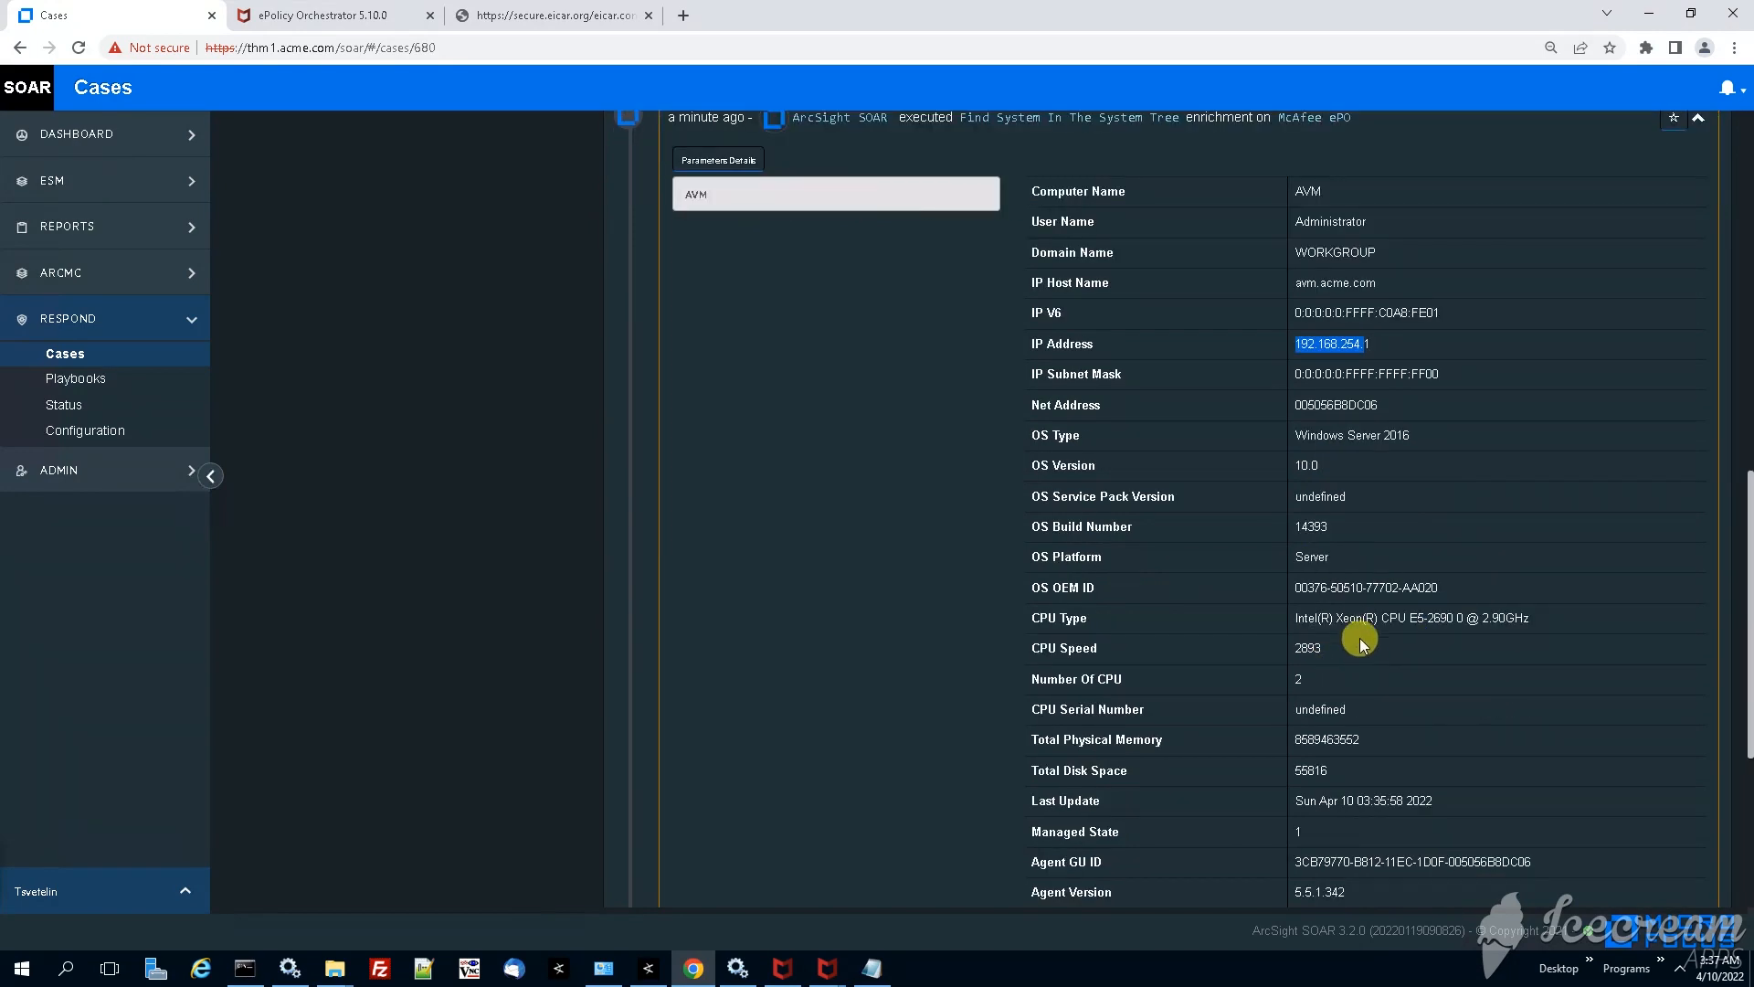
{"action": "left_click_drag", "start_coordinate": [1295, 618], "coordinate": [1549, 624]}
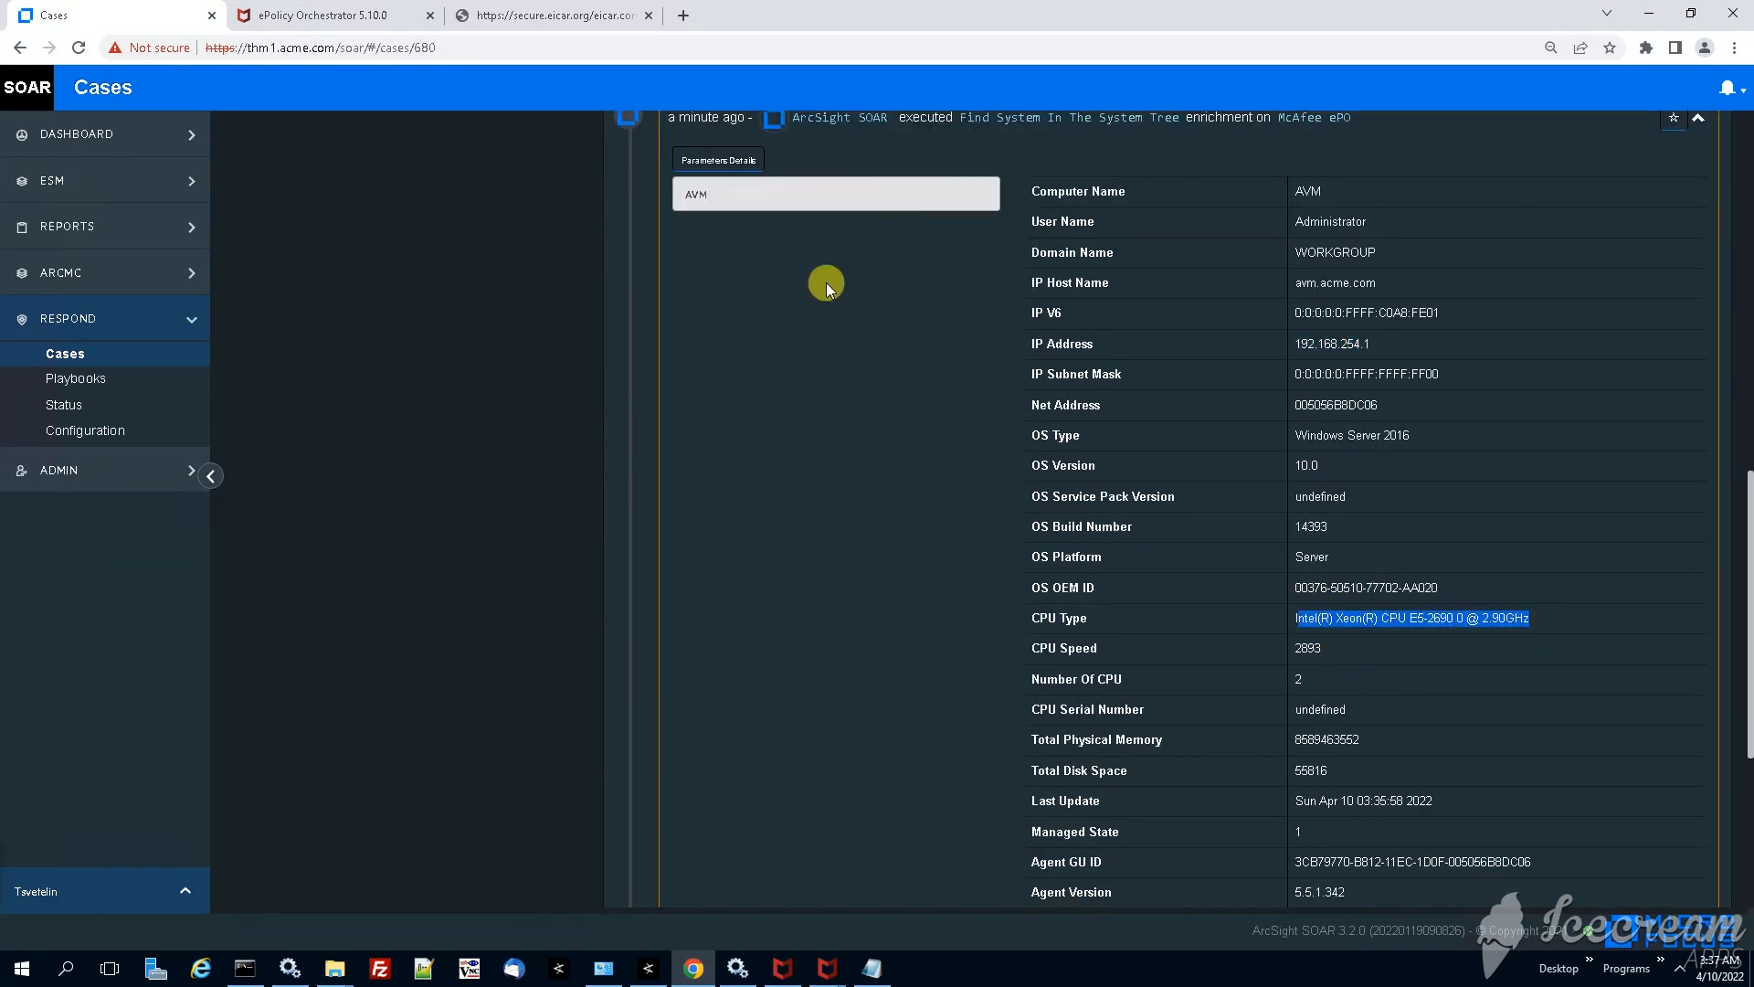
- Show the AVM system's properties in ePolicy Orchestrator and highlight its CPU Type value for comparison
{"action": "left_click", "coordinate": [365, 26]}
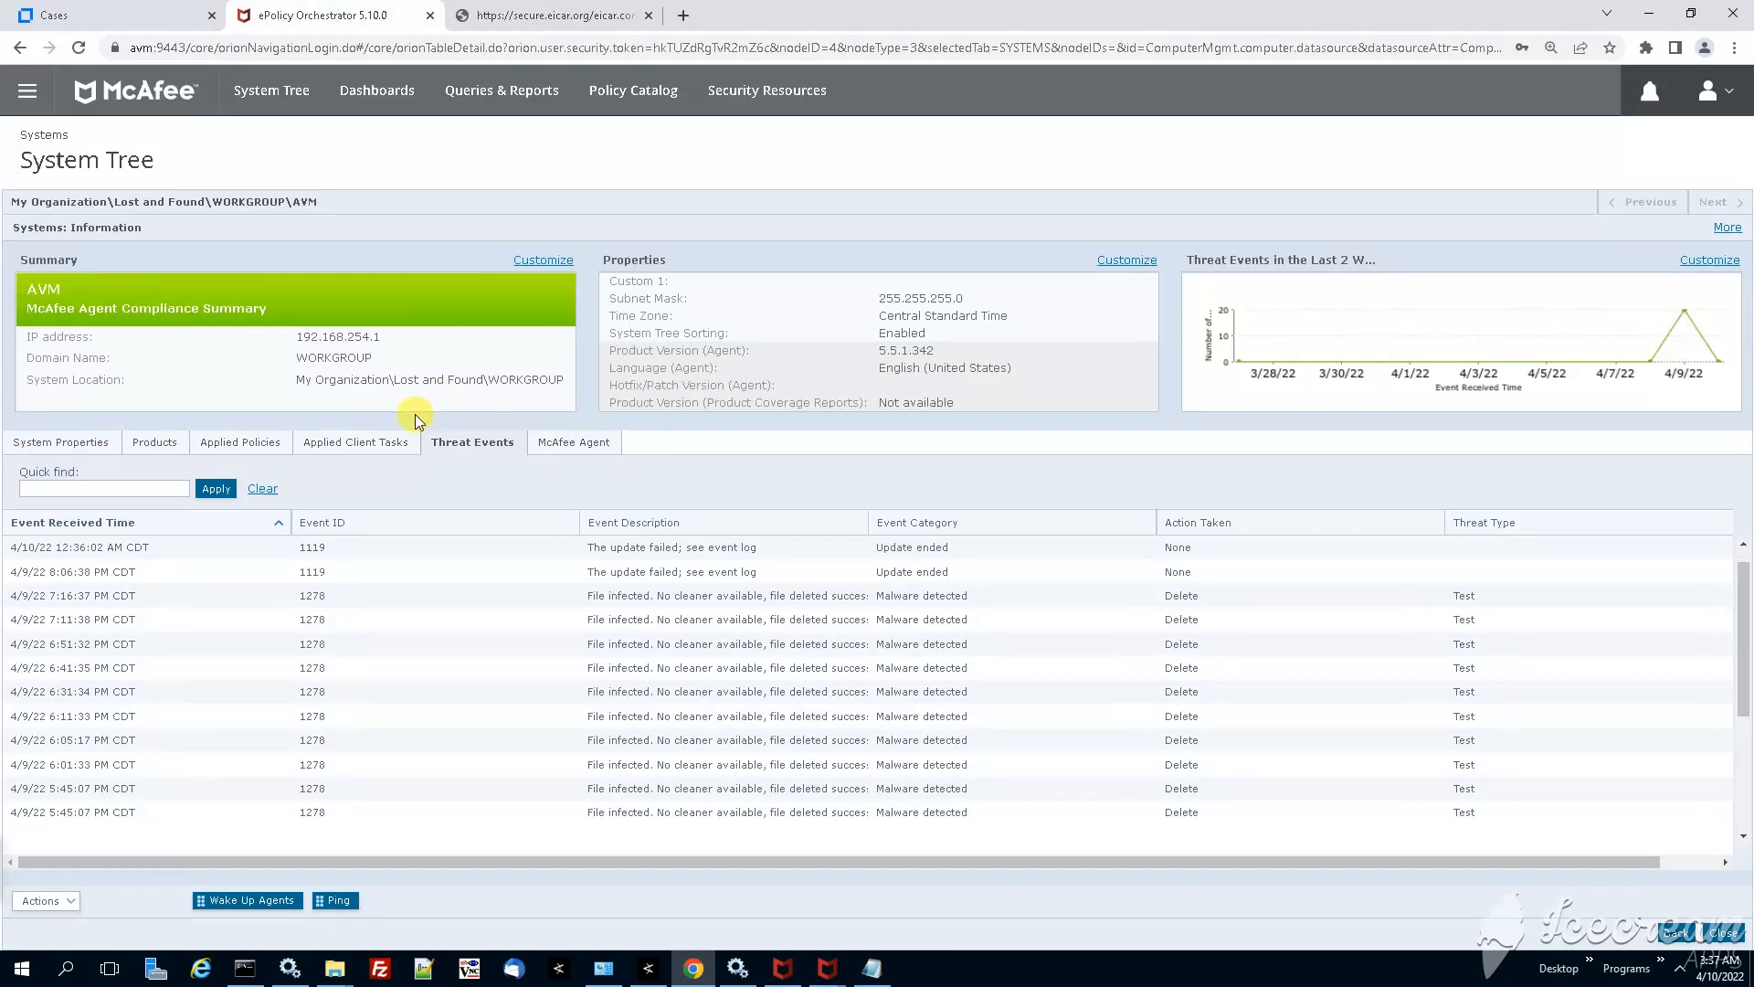
{"action": "left_click", "coordinate": [79, 445]}
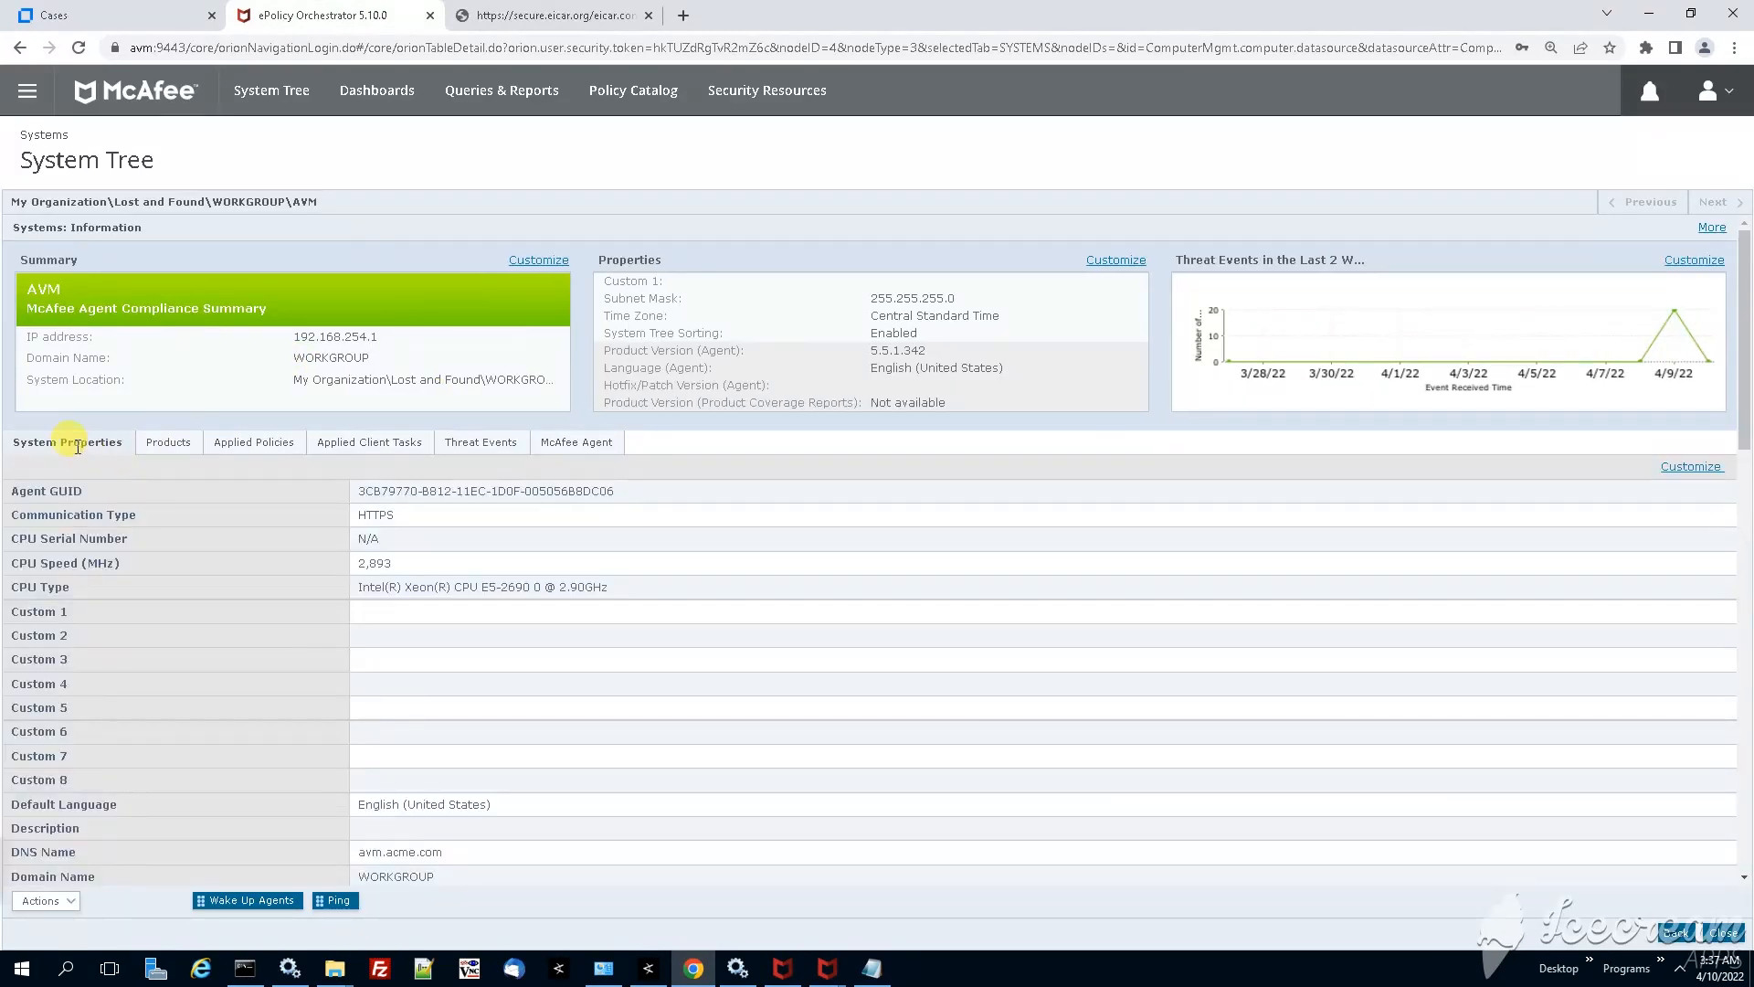
{"action": "scroll", "coordinate": [516, 573], "scroll_direction": "down", "scroll_amount": 2}
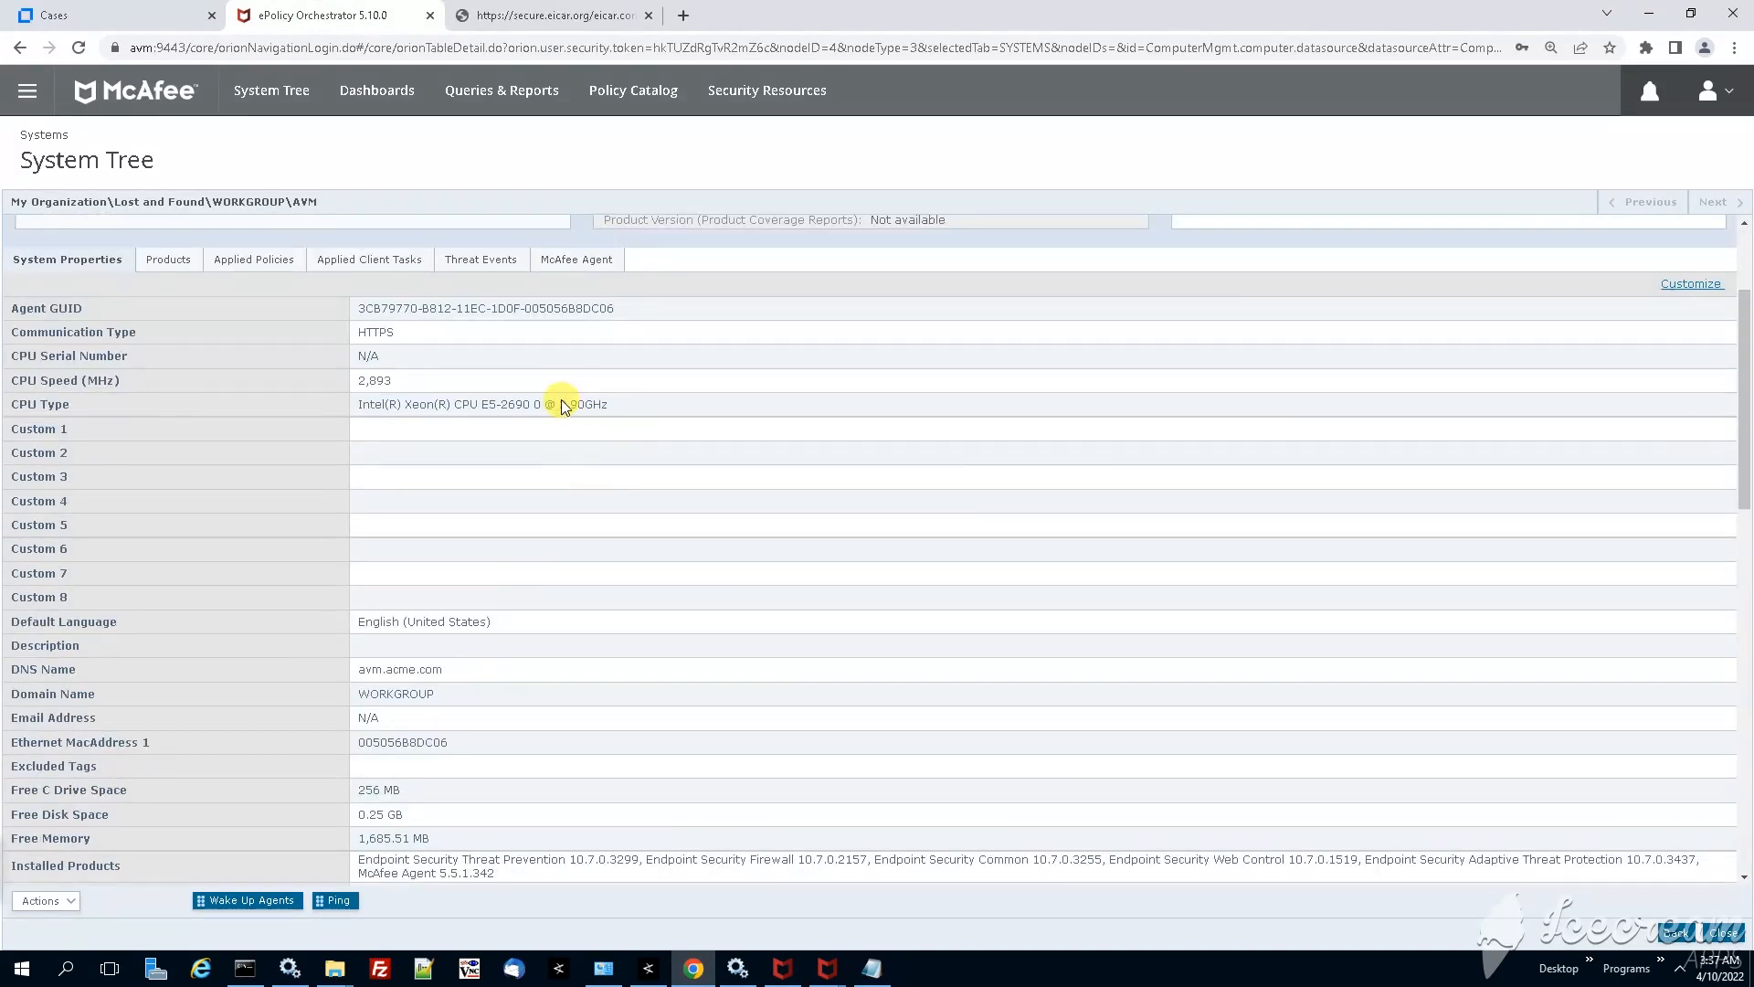
{"action": "left_click_drag", "start_coordinate": [560, 406], "coordinate": [351, 407]}
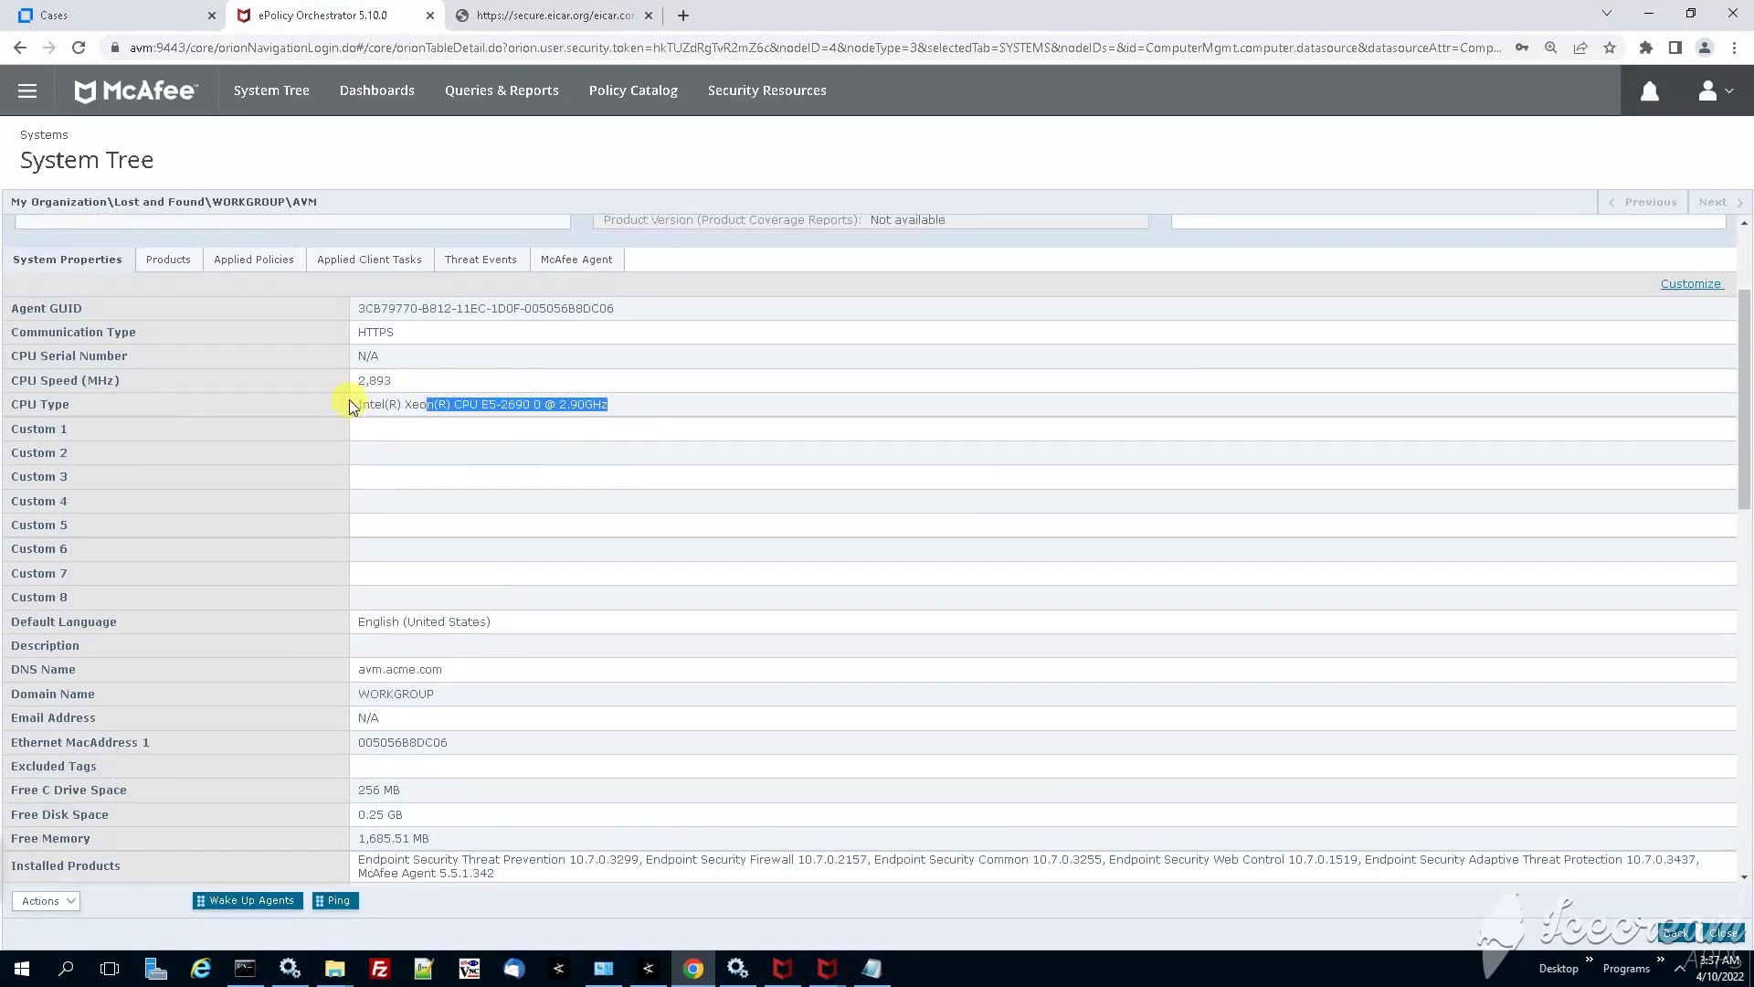
- Return to the SOAR case and review the host details and the Assign The Policy action entry
{"action": "left_click", "coordinate": [109, 16]}
{"action": "scroll", "coordinate": [1382, 685], "scroll_direction": "down", "scroll_amount": 2}
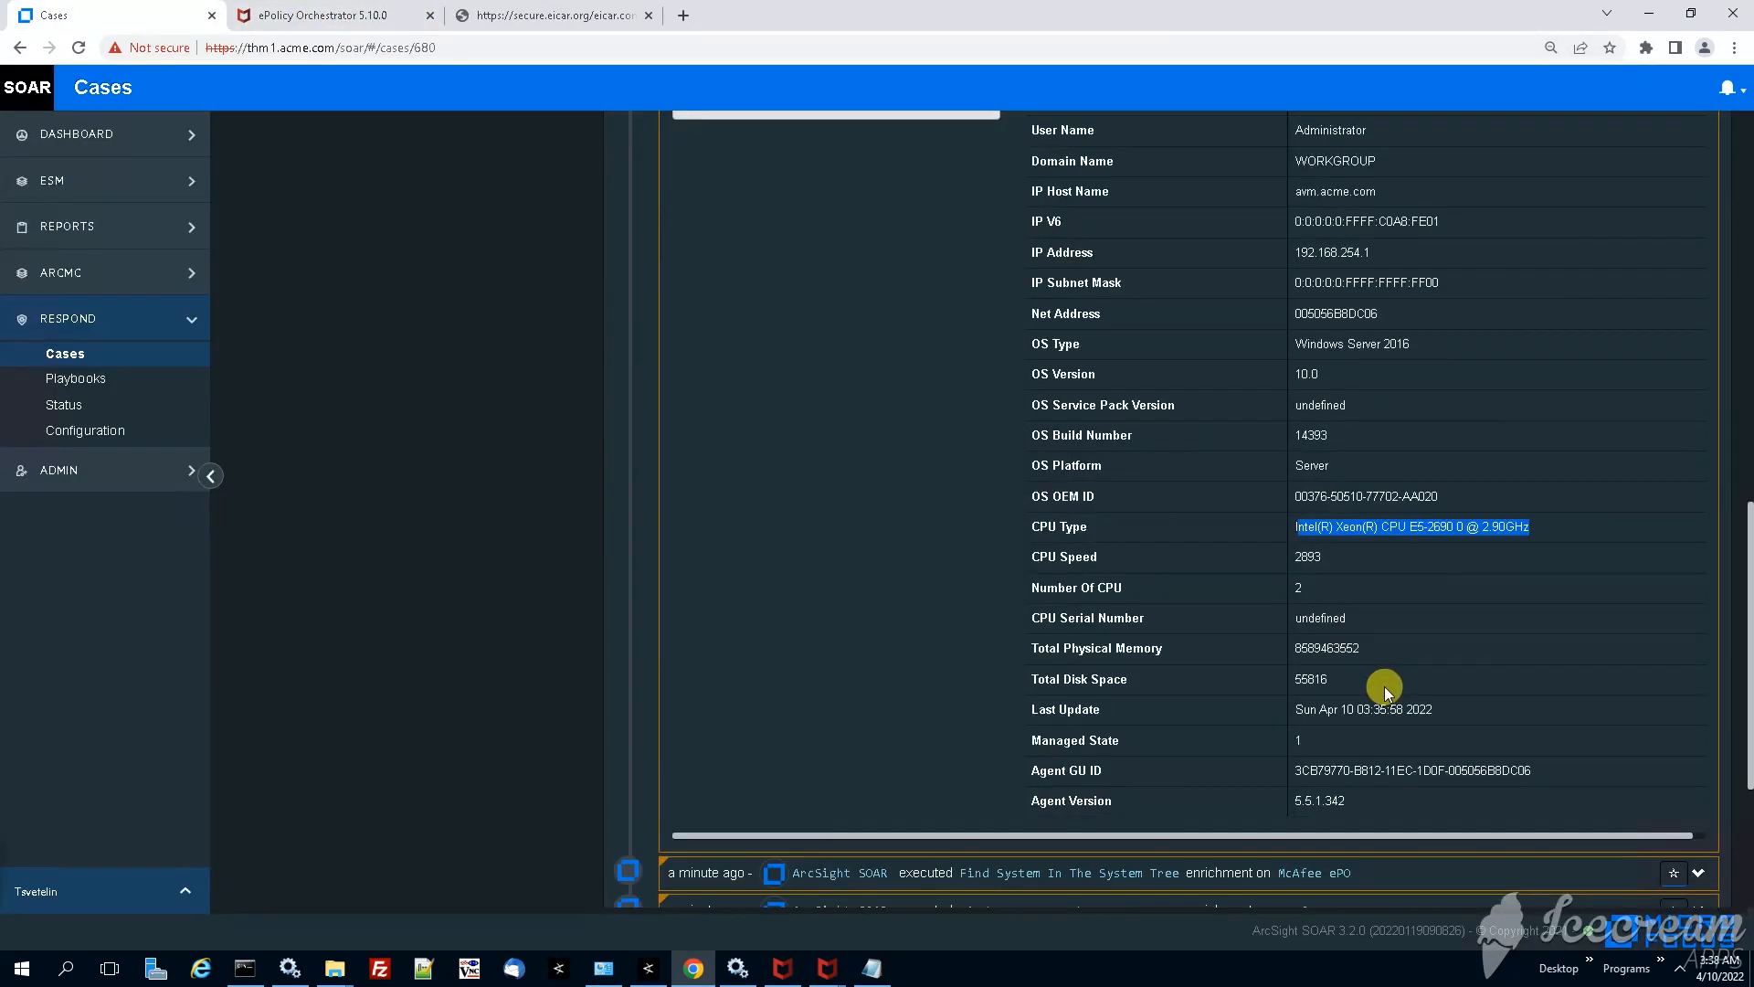
{"action": "scroll", "coordinate": [1385, 686], "scroll_direction": "down", "scroll_amount": 1}
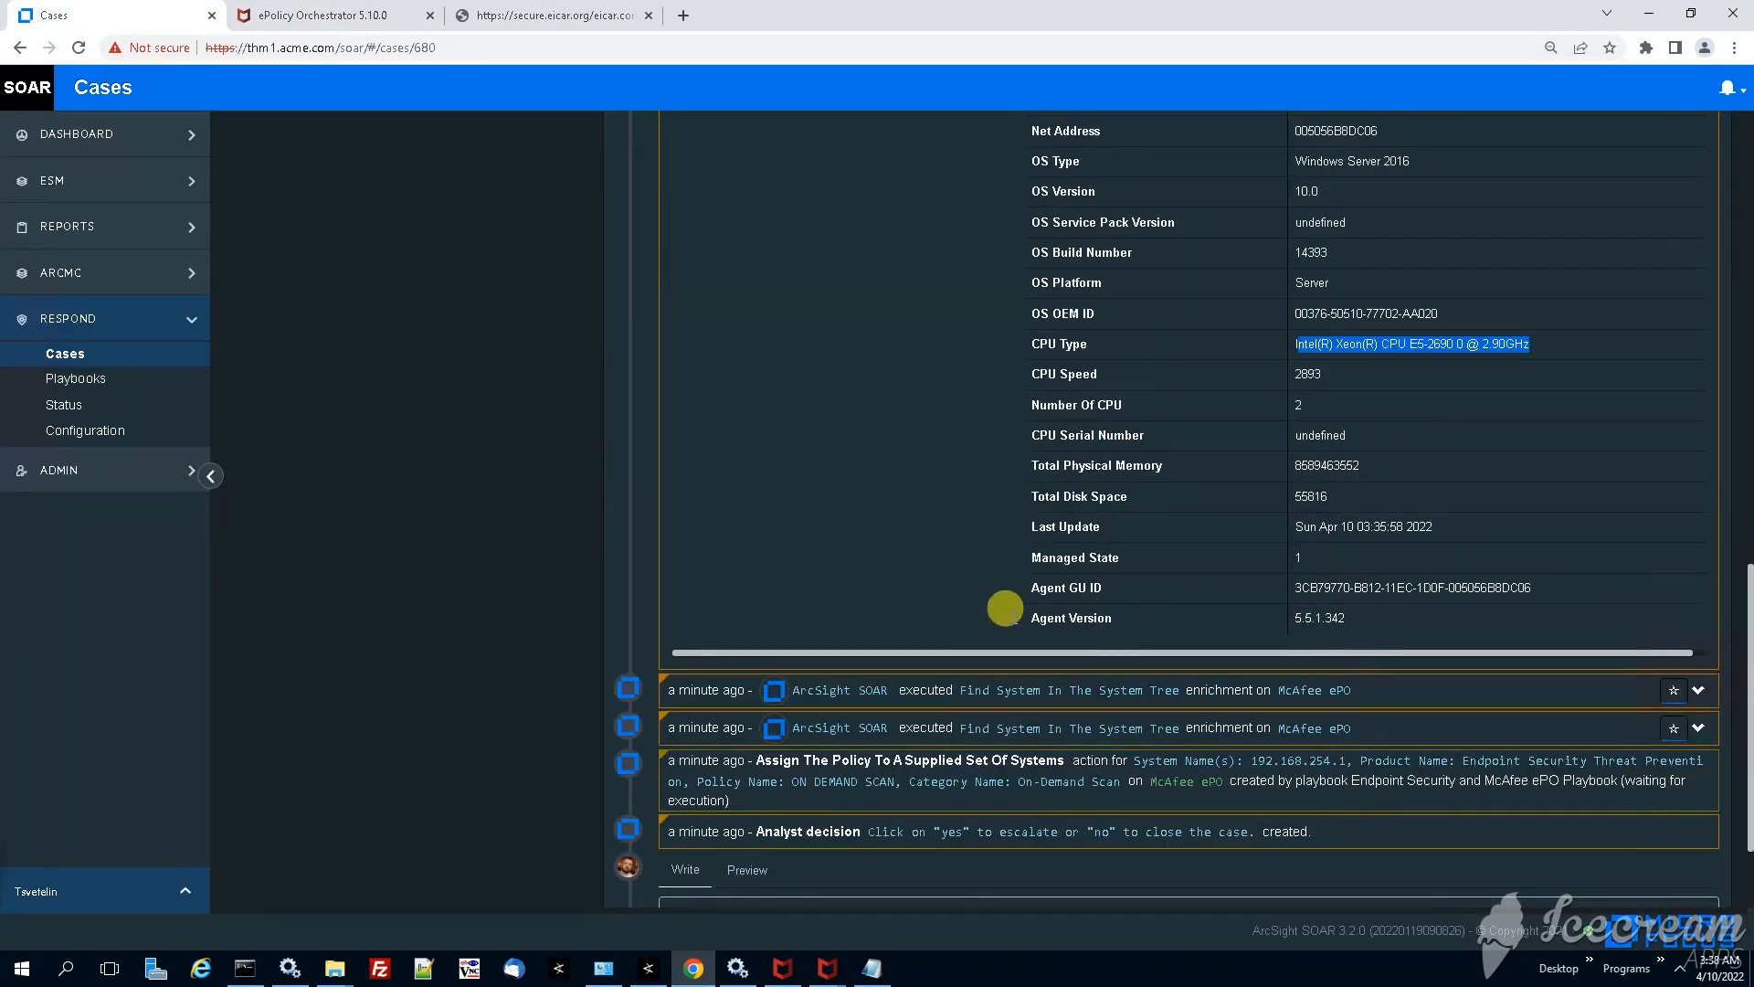
{"action": "left_click_drag", "start_coordinate": [1045, 620], "coordinate": [1125, 624]}
{"action": "left_click", "coordinate": [1126, 624]}
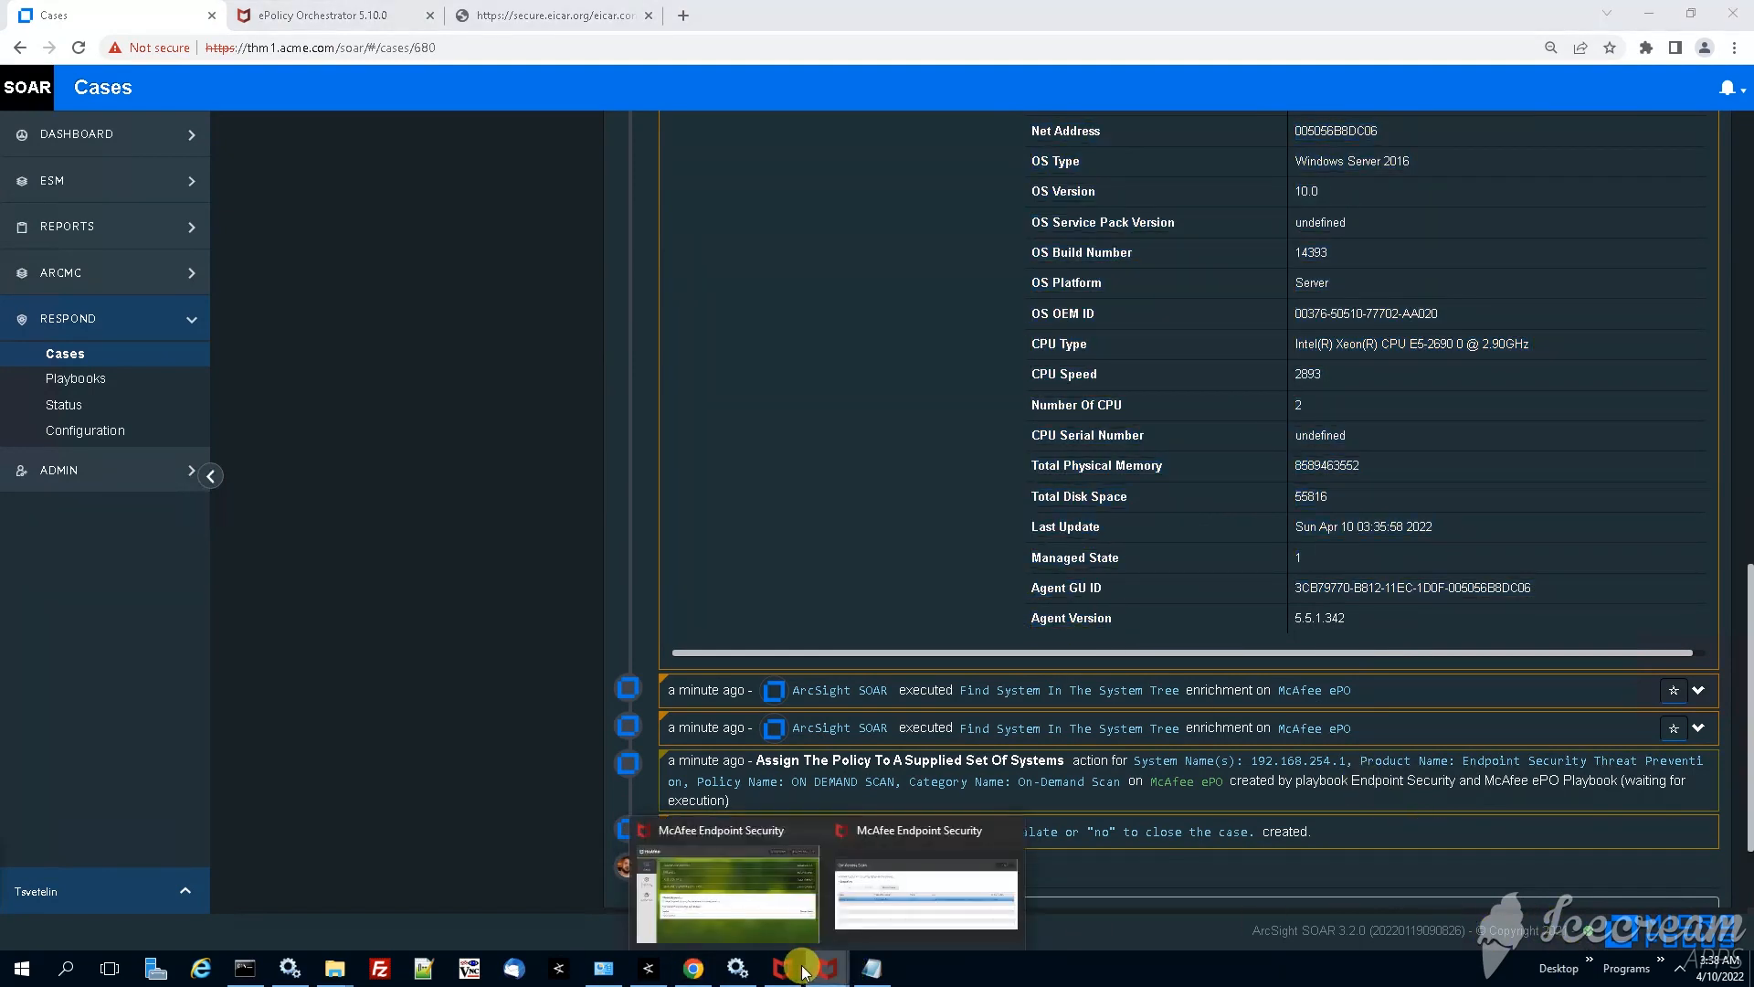
{"action": "scroll", "coordinate": [727, 673], "scroll_direction": "down", "scroll_amount": 1}
{"action": "left_click_drag", "start_coordinate": [757, 669], "coordinate": [1083, 670]}
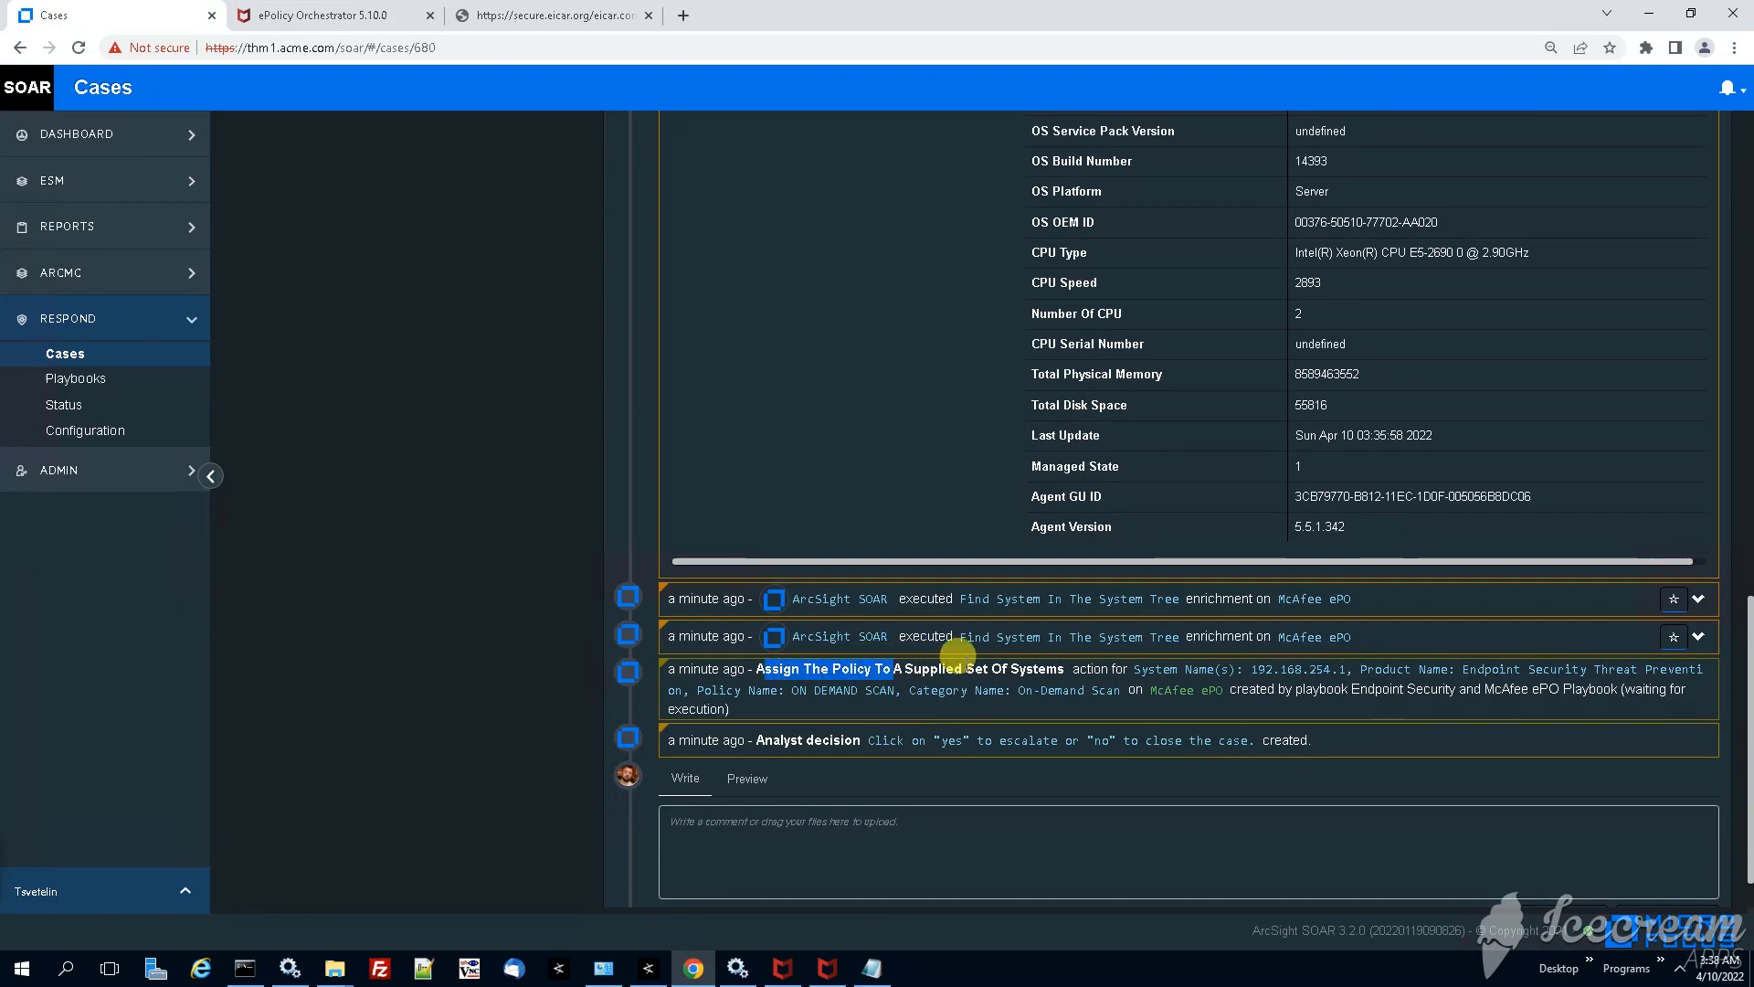
{"action": "left_click", "coordinate": [1138, 666]}
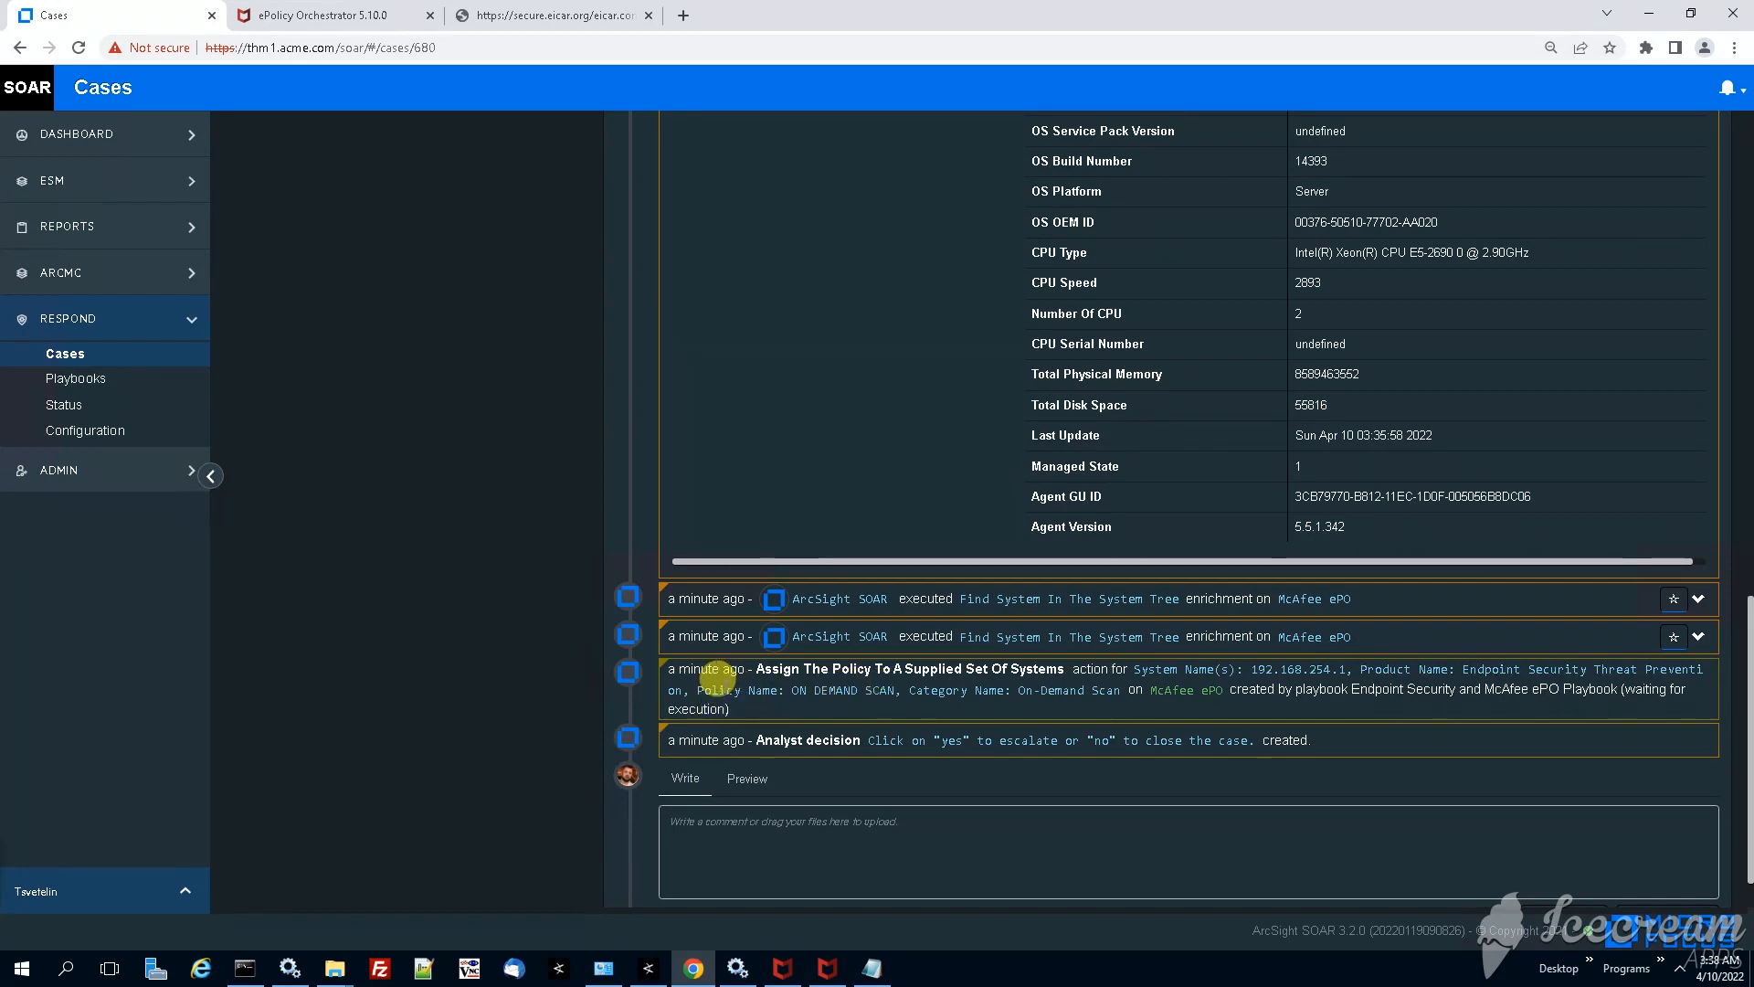
- Highlight the policy name, details and successful execution message, then bring up McAfee Agent Monitor
{"action": "left_click_drag", "start_coordinate": [709, 685], "coordinate": [759, 681]}
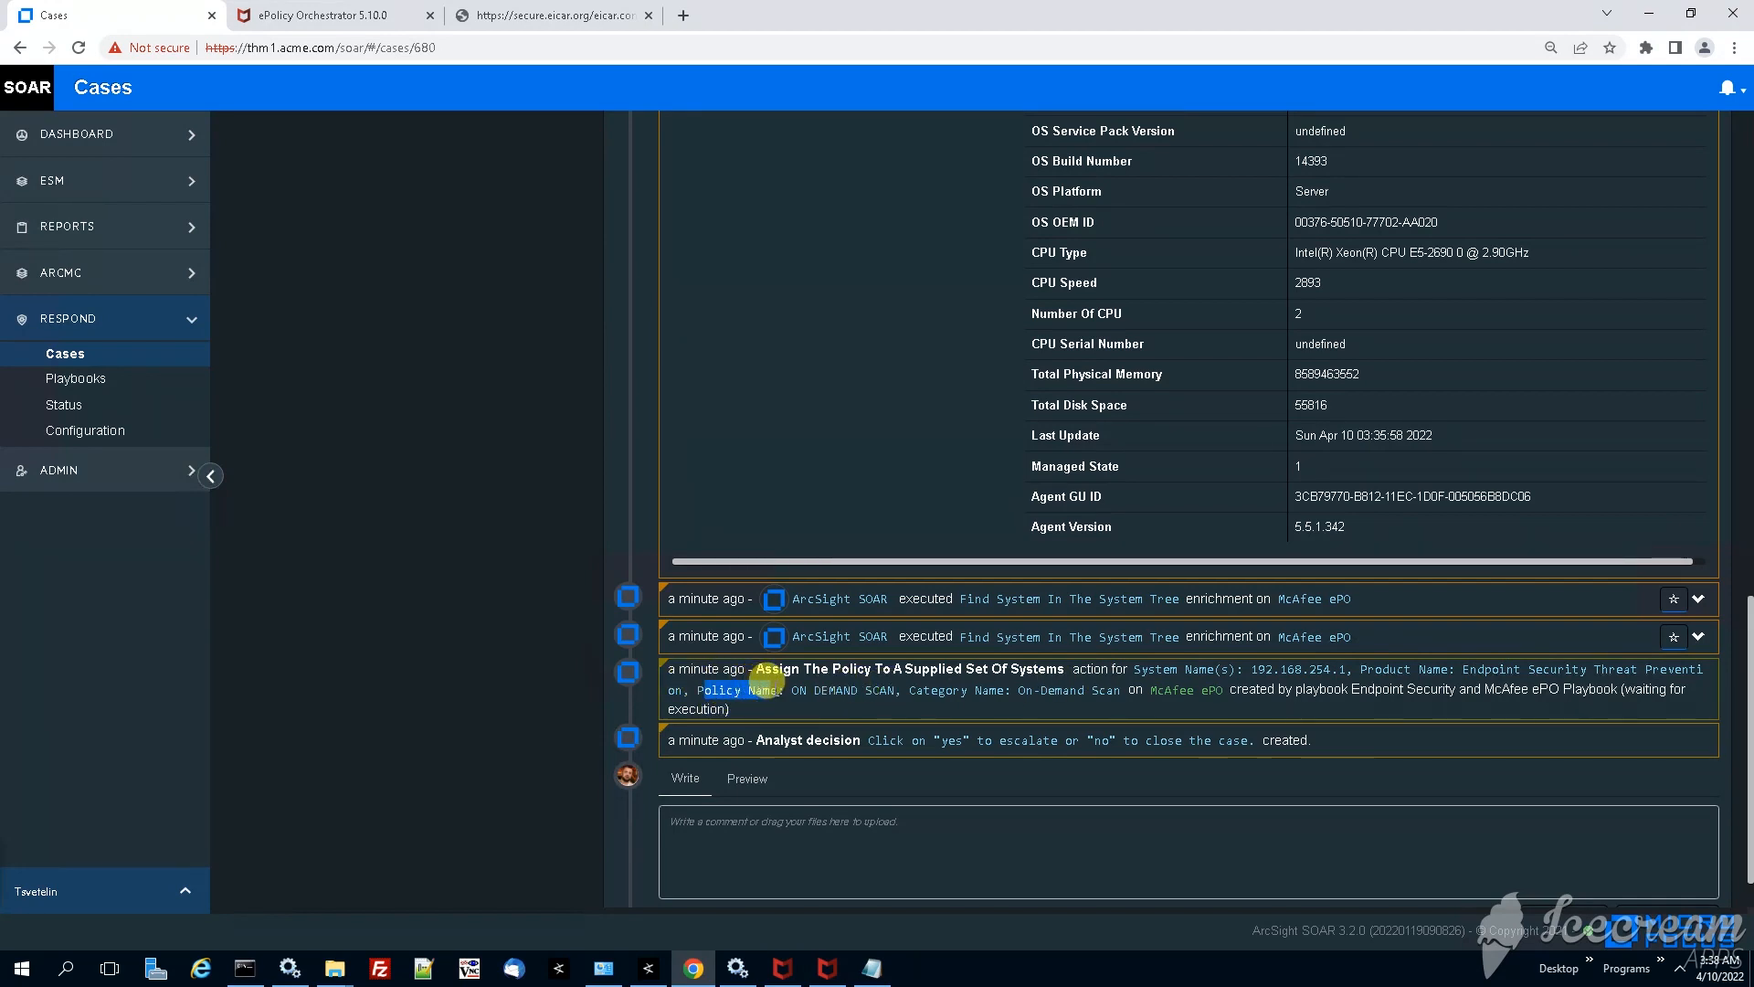
{"action": "left_click_drag", "start_coordinate": [953, 690], "coordinate": [1652, 699]}
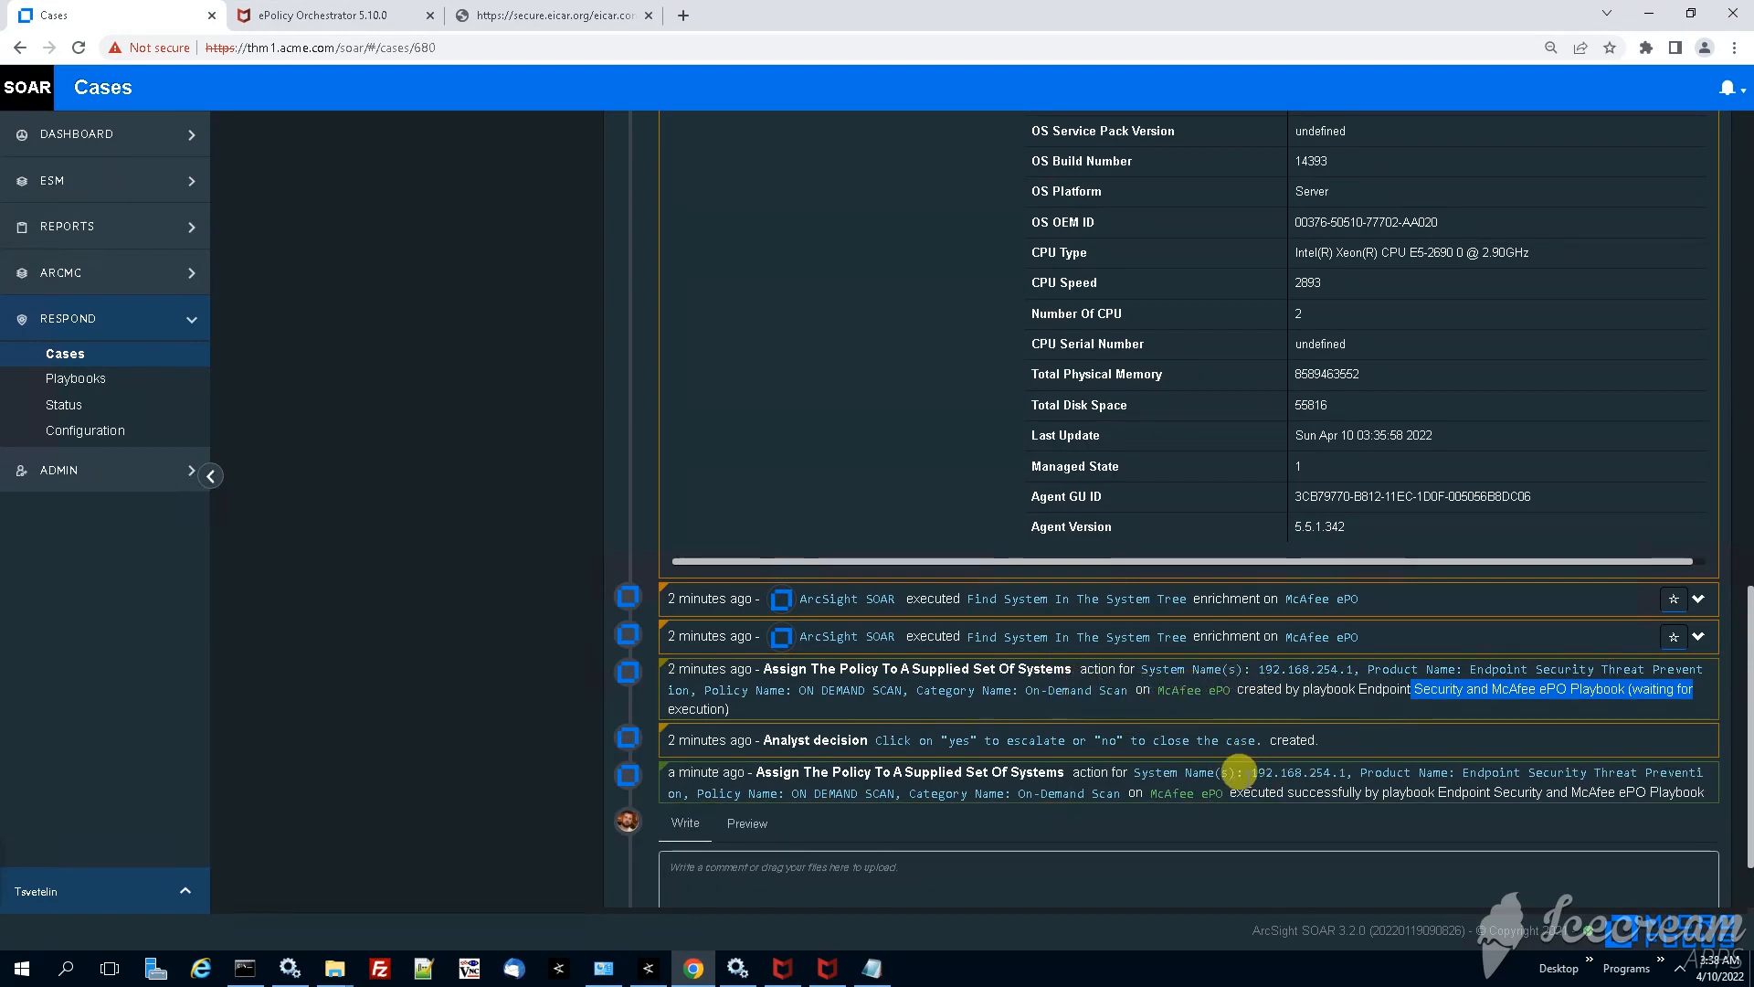
{"action": "left_click_drag", "start_coordinate": [1230, 792], "coordinate": [1704, 793]}
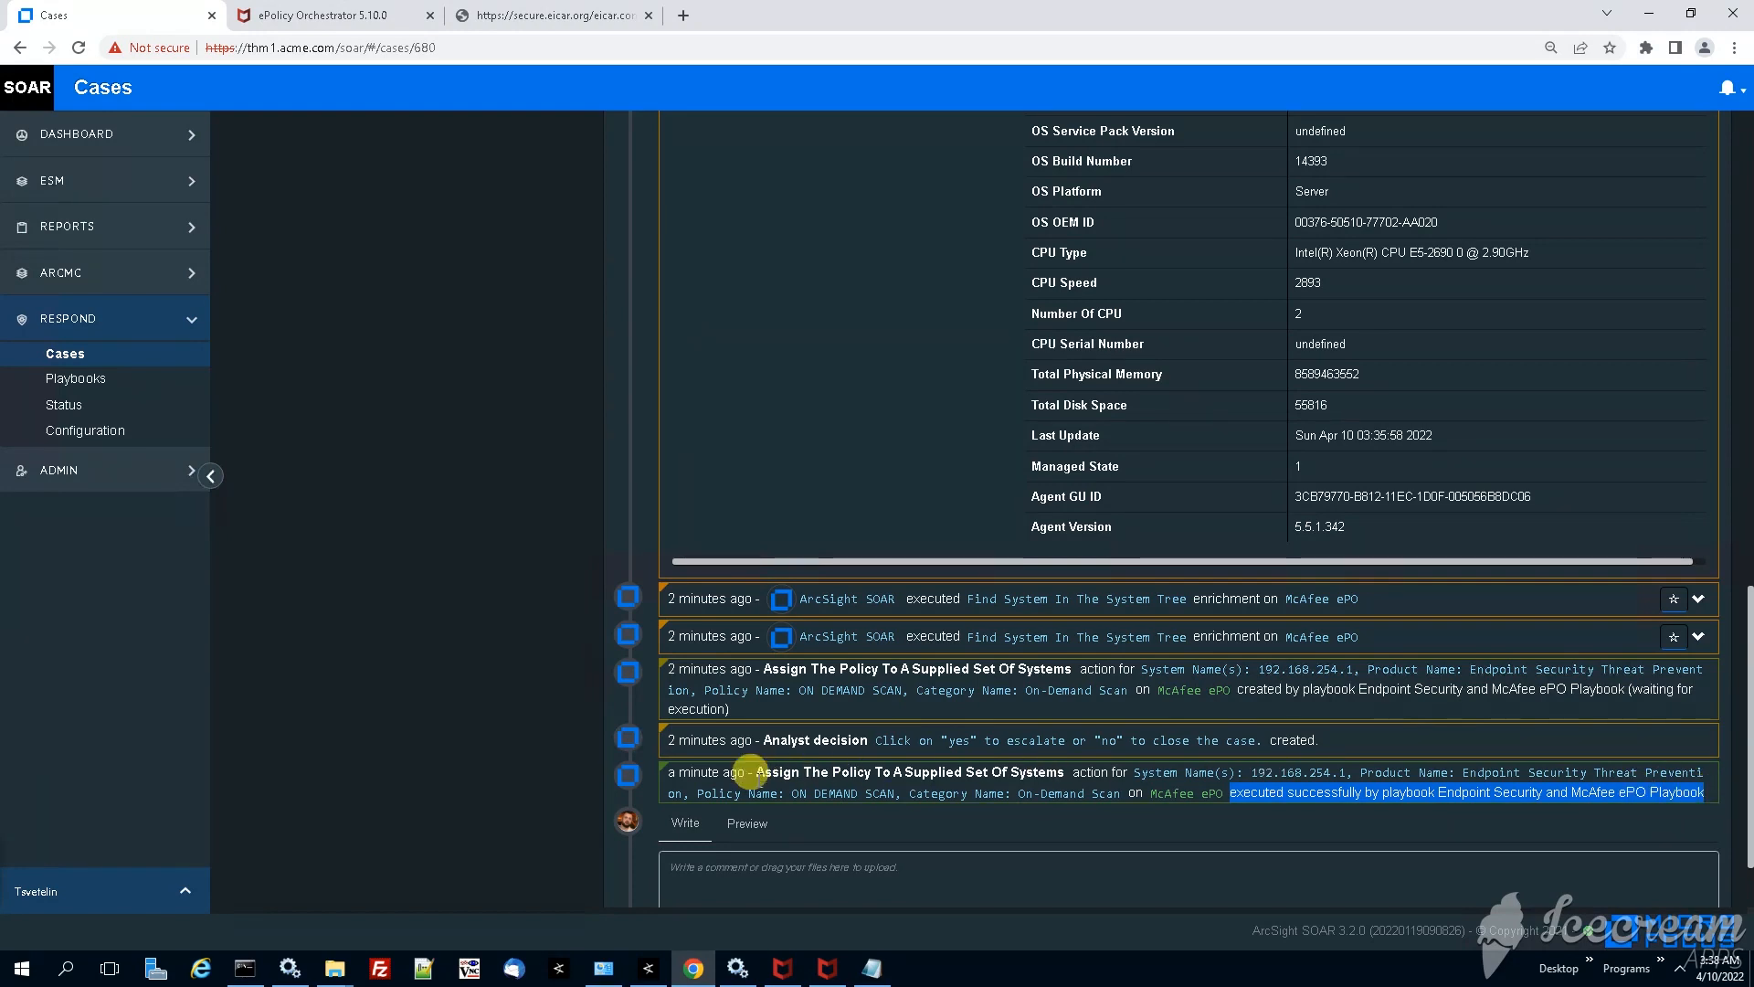
{"action": "mouse_move", "coordinate": [692, 773]}
{"action": "mouse_move", "coordinate": [709, 740]}
{"action": "left_click", "coordinate": [783, 970]}
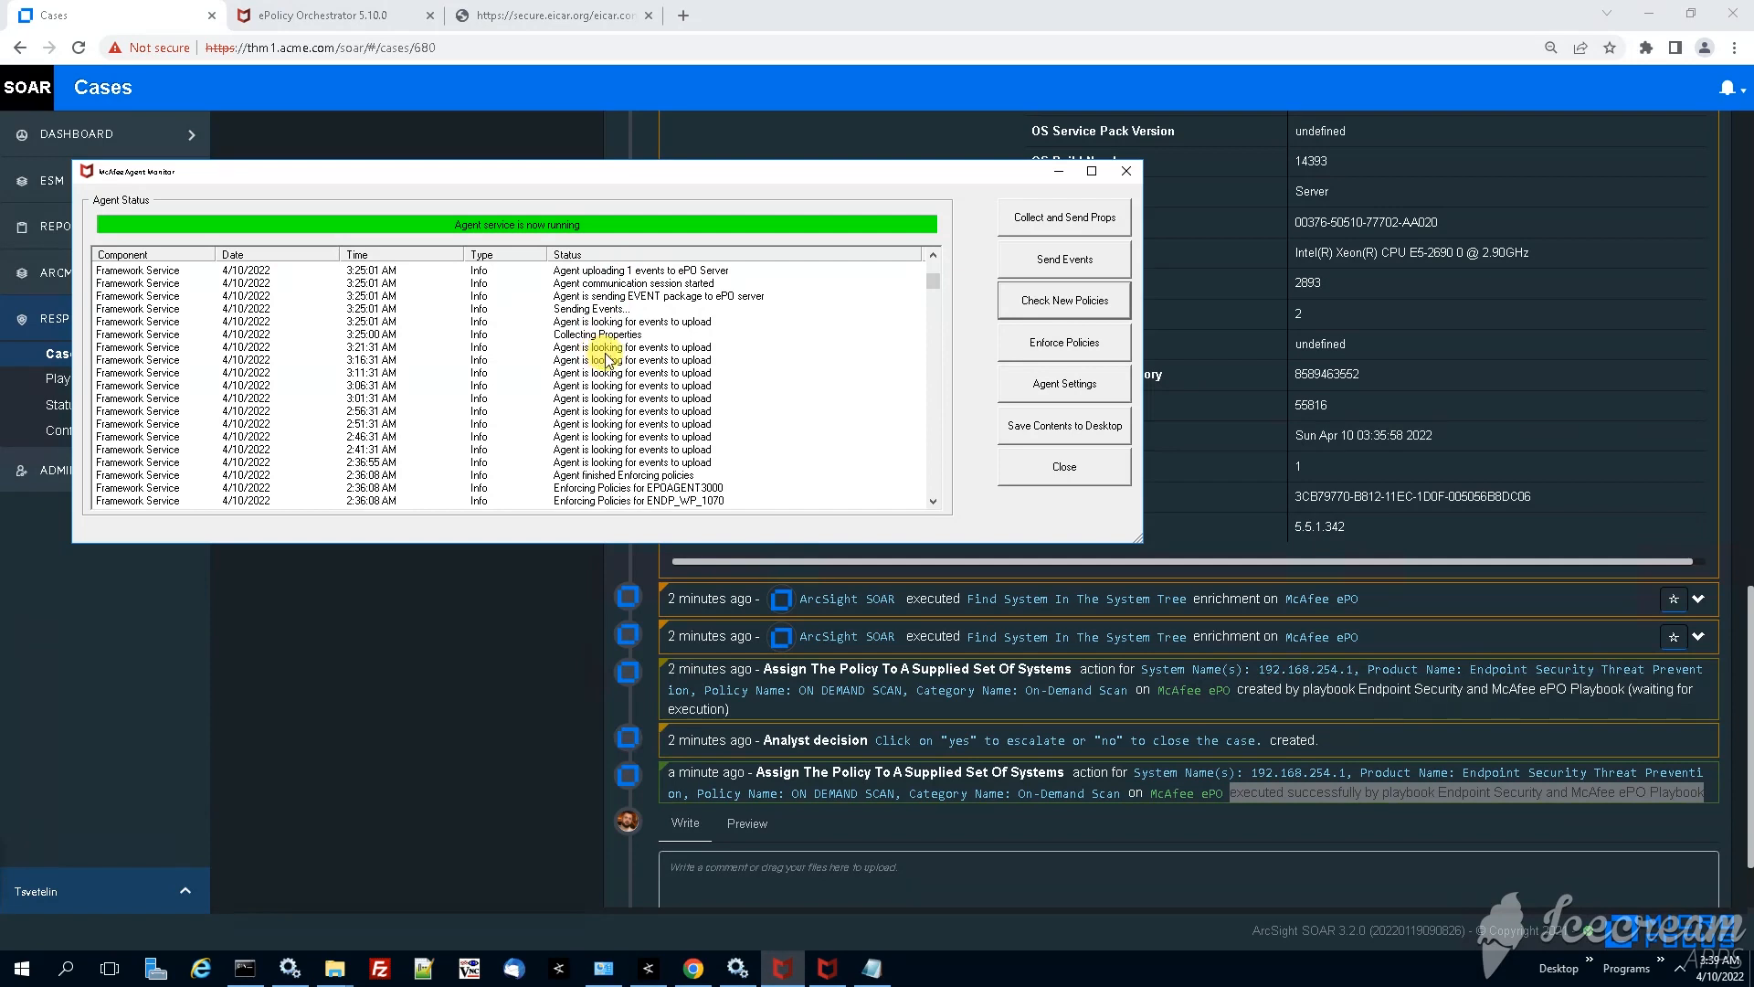
- Close McAfee Agent Monitor and highlight the successful execution message on case #680's timeline
{"action": "key", "text": "alt+F4"}
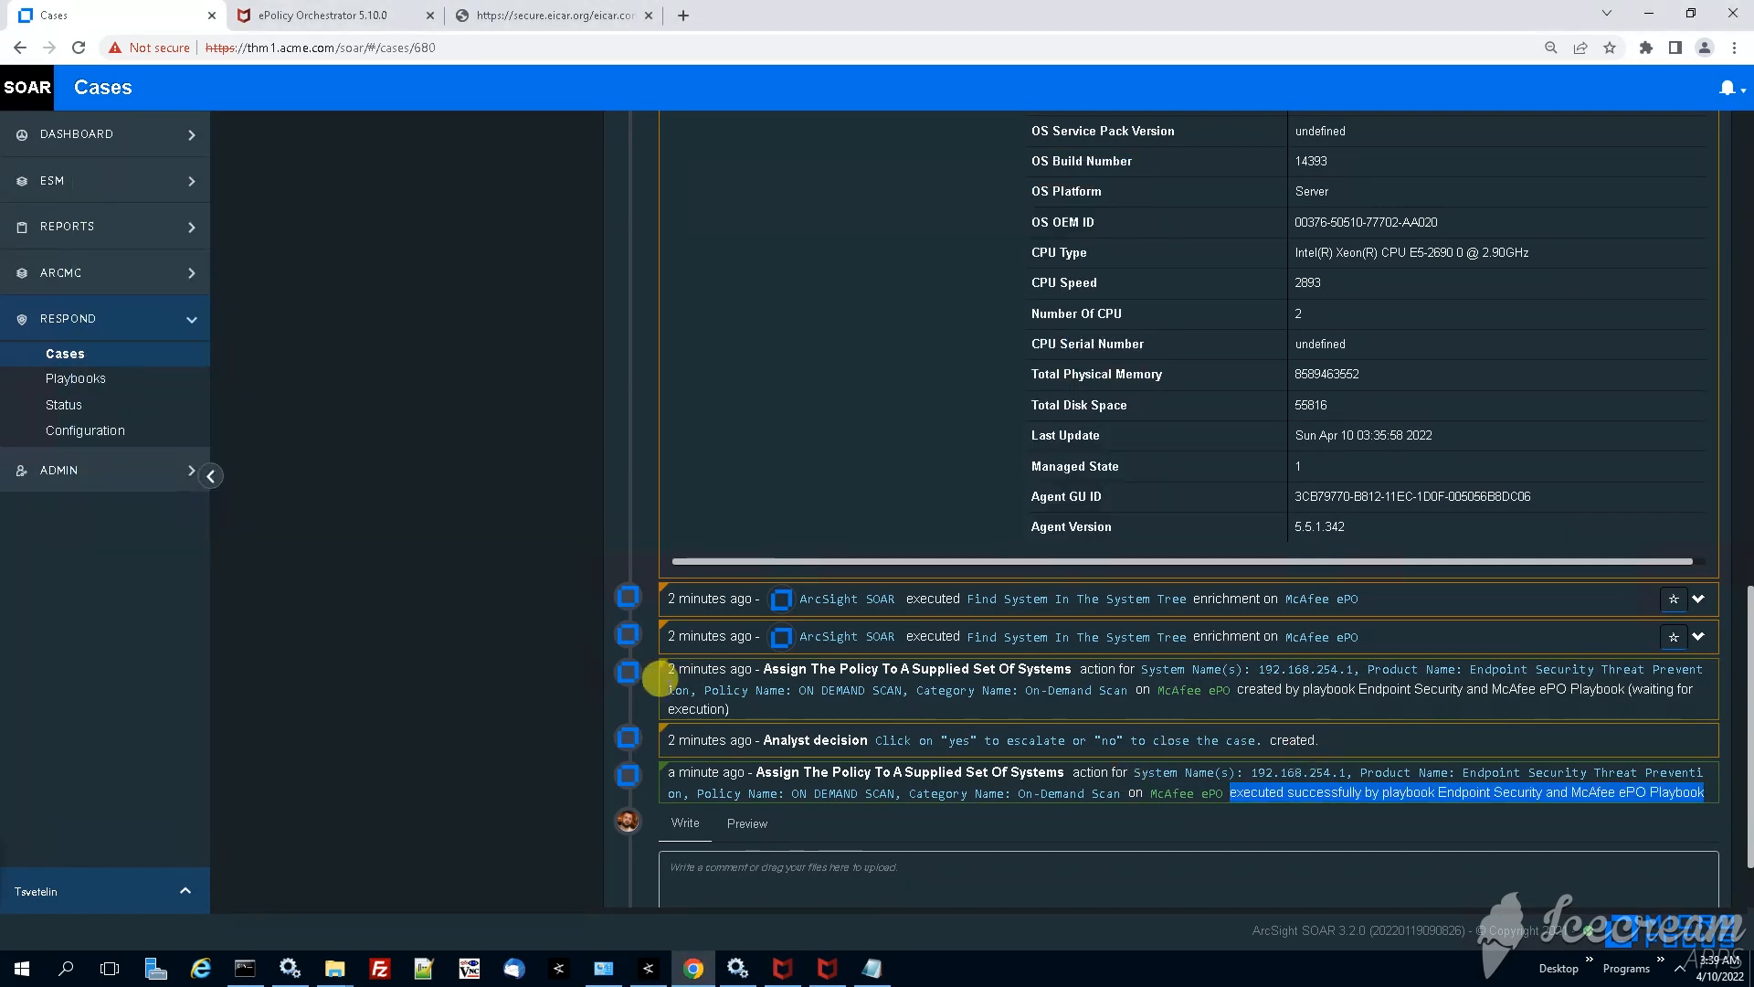
{"action": "left_click", "coordinate": [1278, 839]}
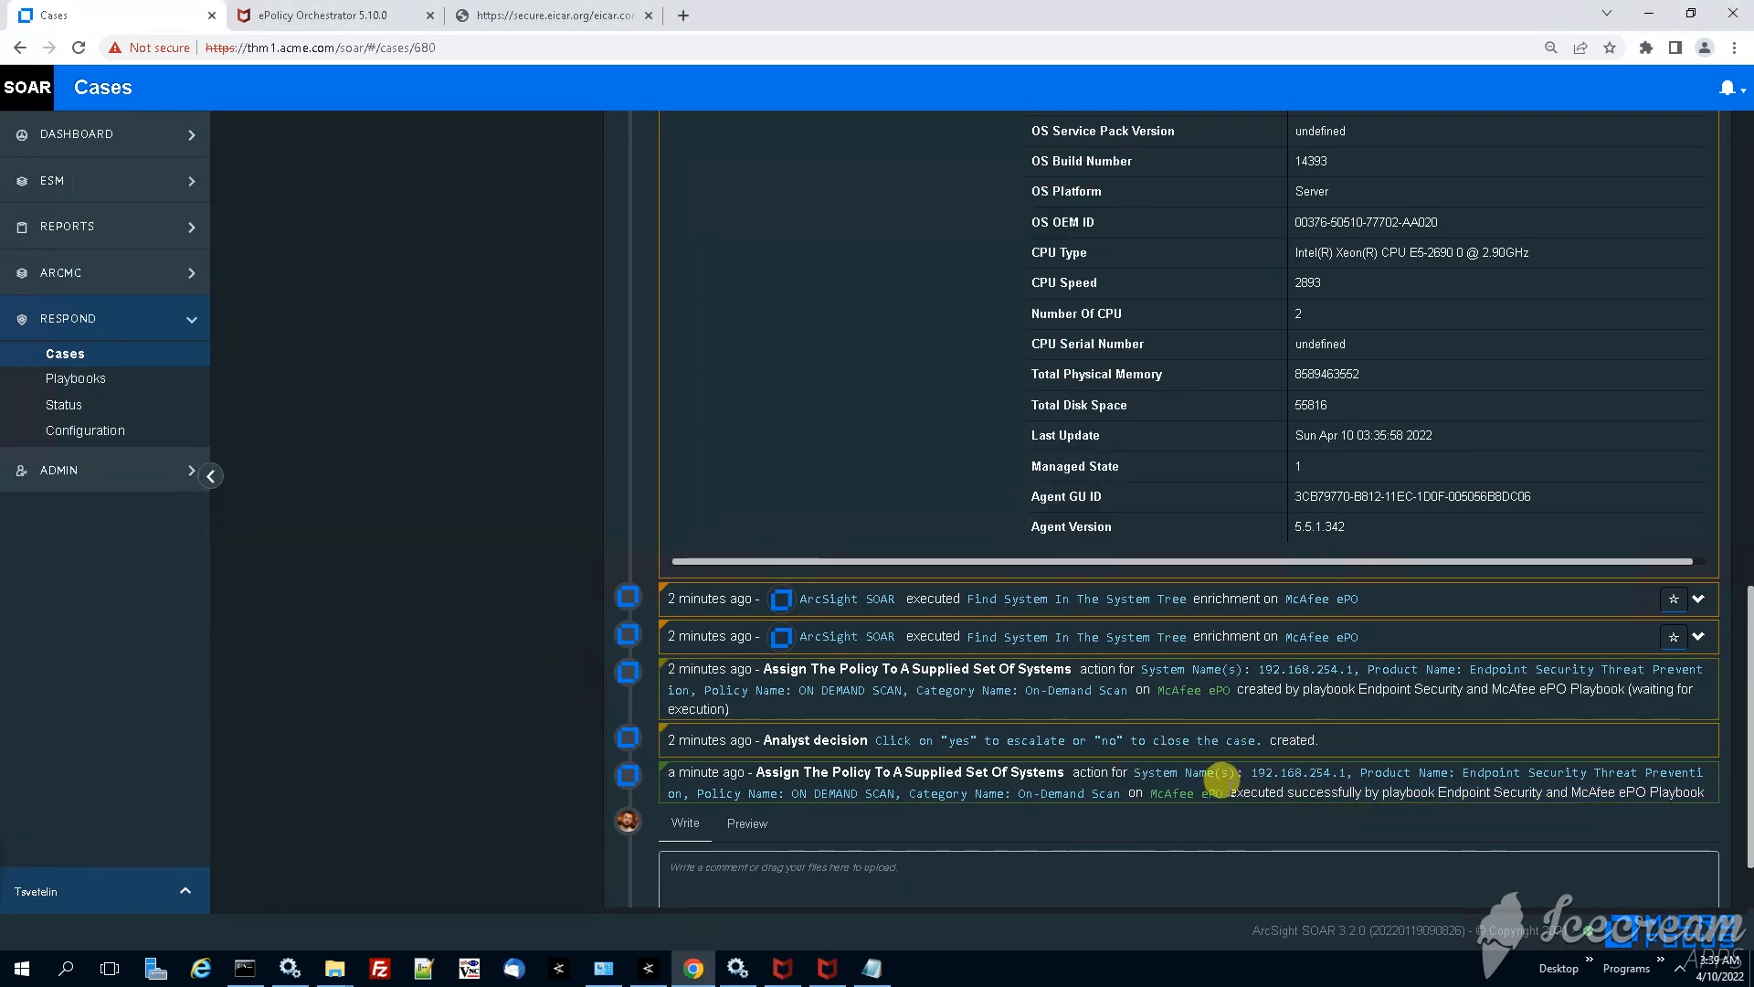
{"action": "mouse_move", "coordinate": [1228, 792]}
{"action": "left_mouse_down"}
{"action": "mouse_move", "coordinate": [1603, 776]}
{"action": "mouse_move", "coordinate": [1708, 804]}
{"action": "left_mouse_up"}
{"action": "left_click", "coordinate": [1586, 814]}
{"action": "scroll", "coordinate": [1398, 657], "scroll_direction": "up", "scroll_amount": 1}
{"action": "scroll", "coordinate": [1408, 667], "scroll_direction": "up", "scroll_amount": 3}
{"action": "scroll", "coordinate": [1408, 666], "scroll_direction": "up", "scroll_amount": 3}
{"action": "scroll", "coordinate": [1406, 667], "scroll_direction": "up", "scroll_amount": 1}
{"action": "scroll", "coordinate": [1406, 666], "scroll_direction": "up", "scroll_amount": 2}
{"action": "scroll", "coordinate": [1413, 665], "scroll_direction": "up", "scroll_amount": 3}
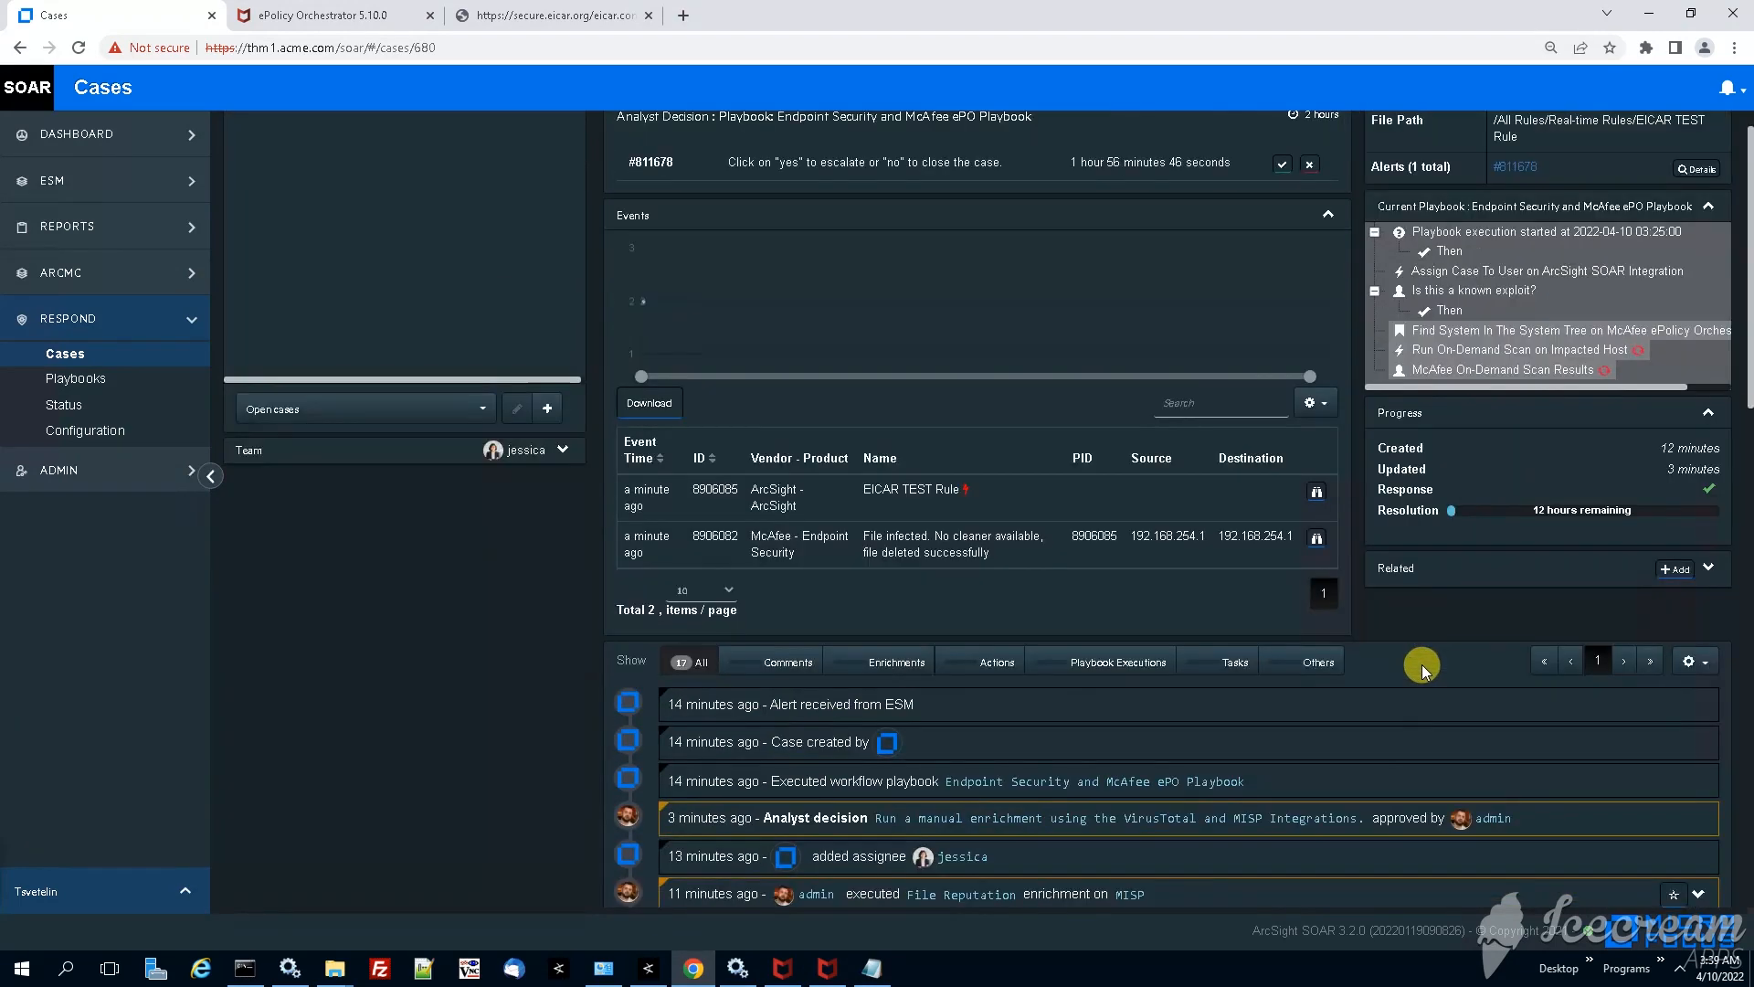
{"action": "scroll", "coordinate": [1421, 667], "scroll_direction": "up", "scroll_amount": 2}
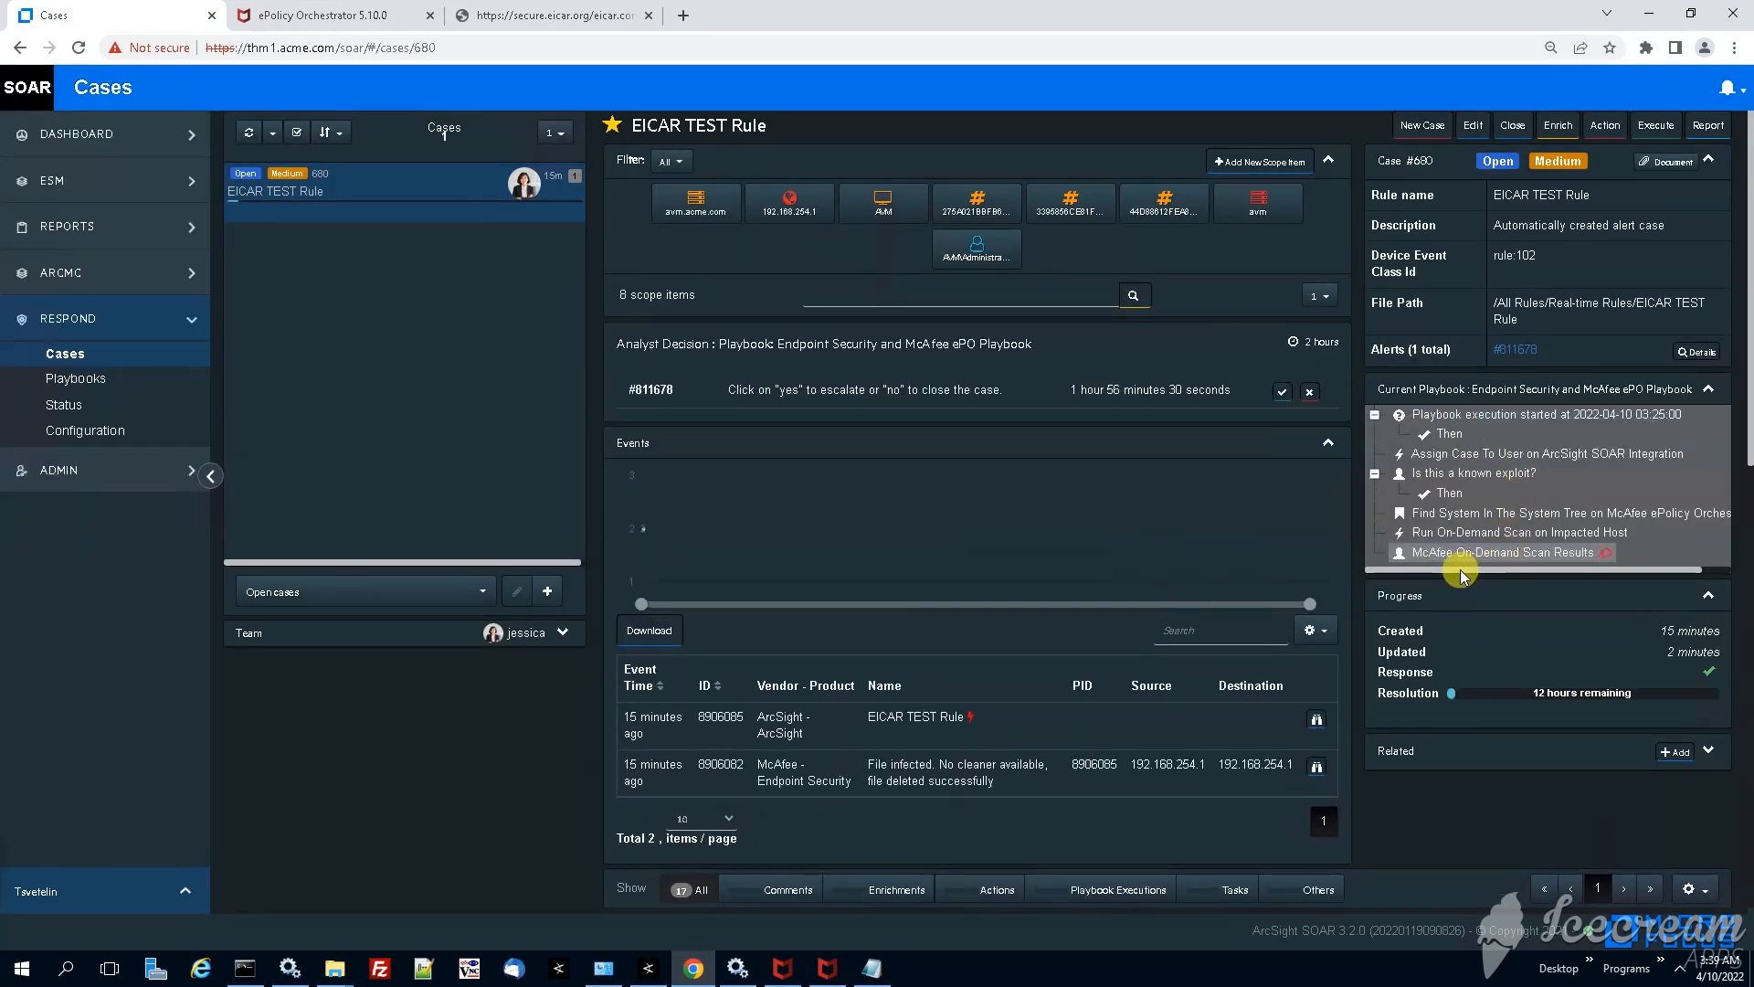
{"action": "left_click_drag", "start_coordinate": [1463, 570], "coordinate": [1522, 582]}
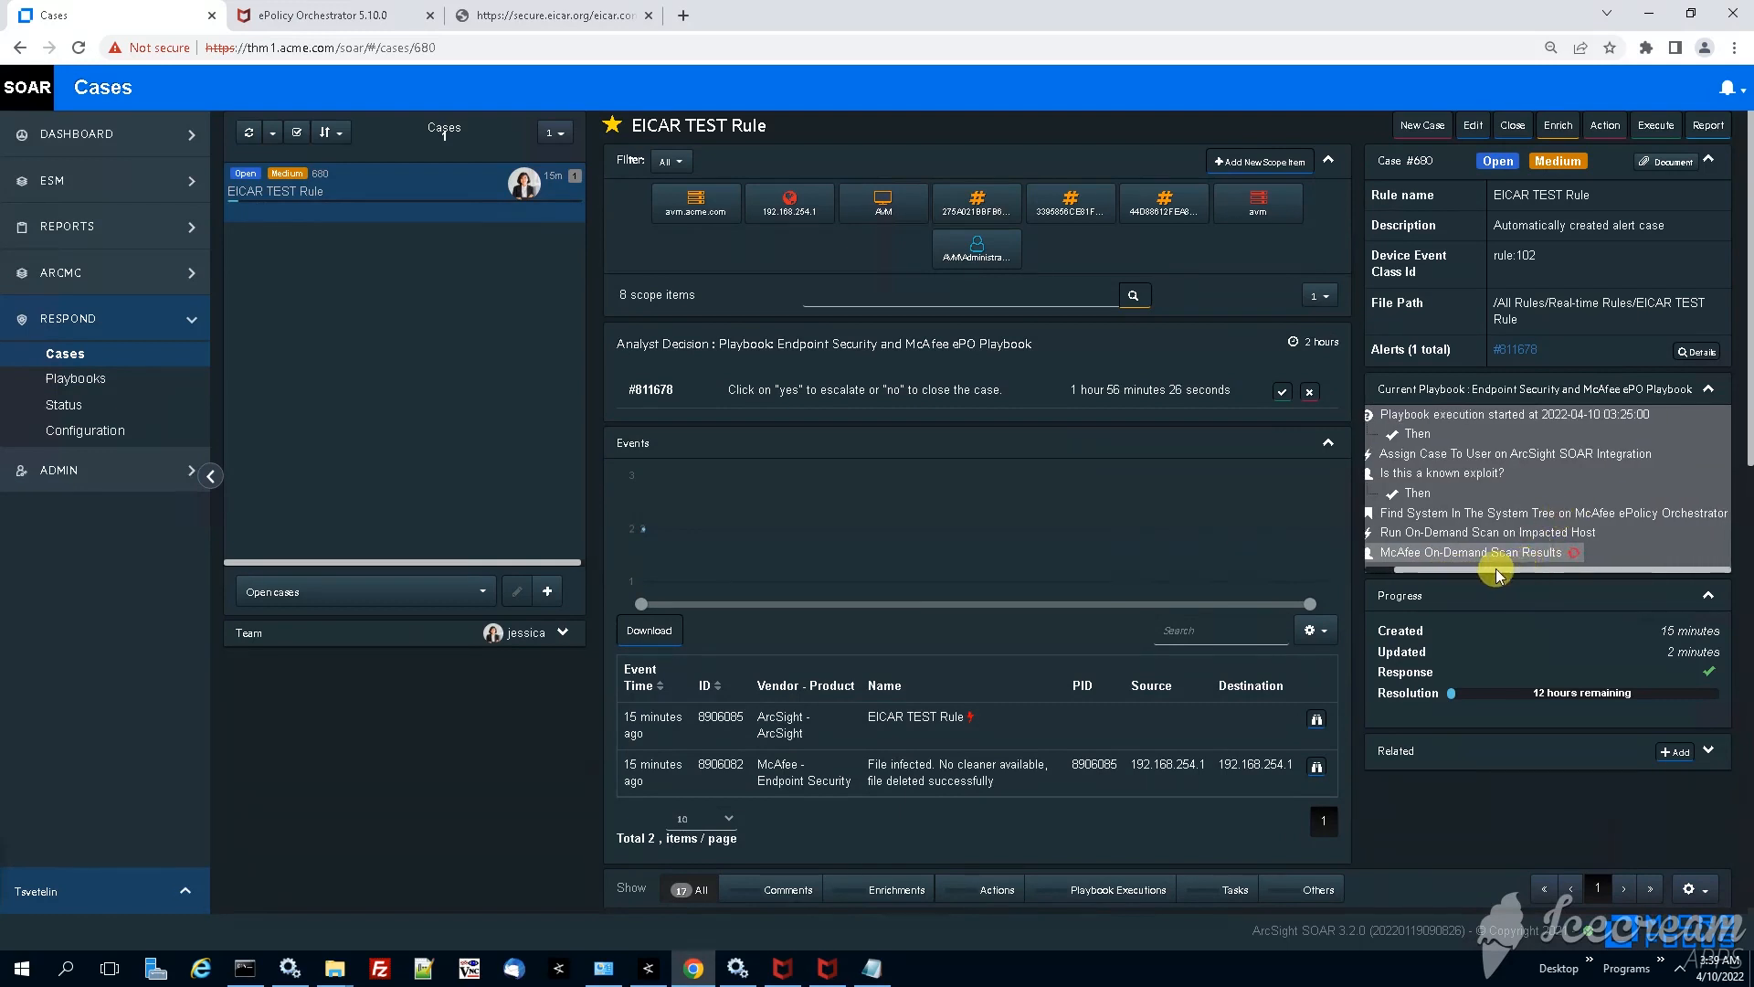
{"action": "left_click_drag", "start_coordinate": [1480, 572], "coordinate": [1447, 573]}
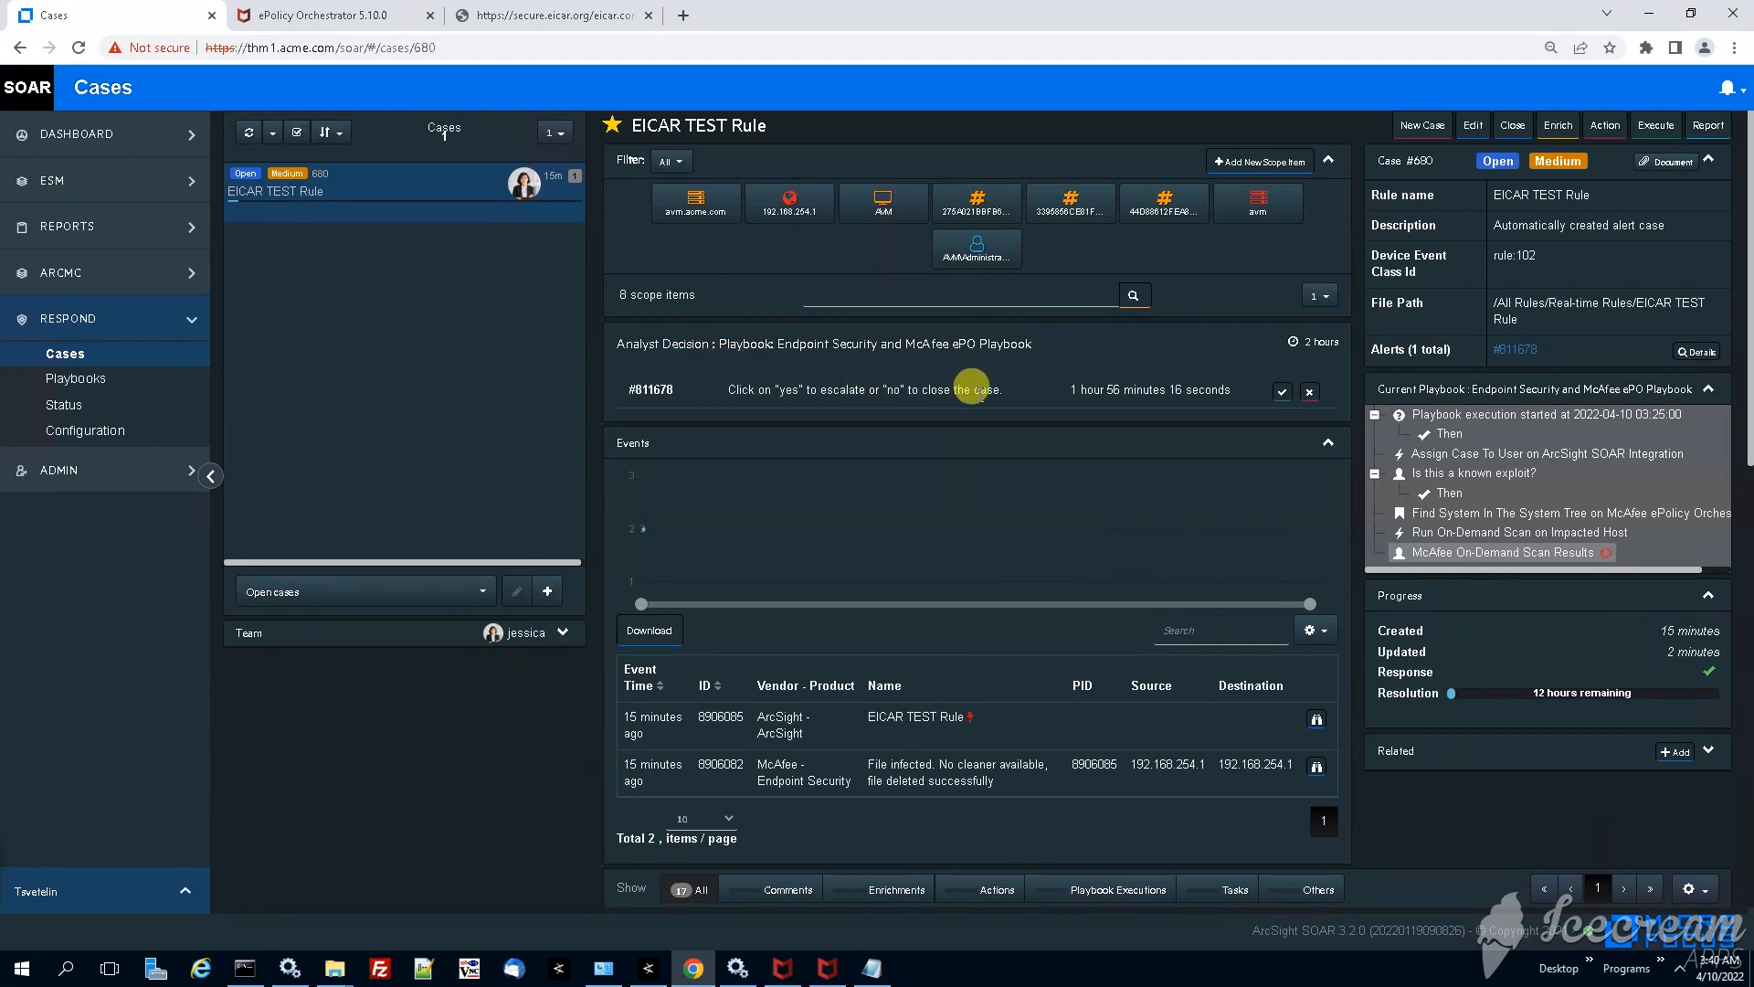
- Answer no to the Analyst Decision on case #680 and refresh the open cases list, which is now empty
{"action": "left_click", "coordinate": [1307, 395]}
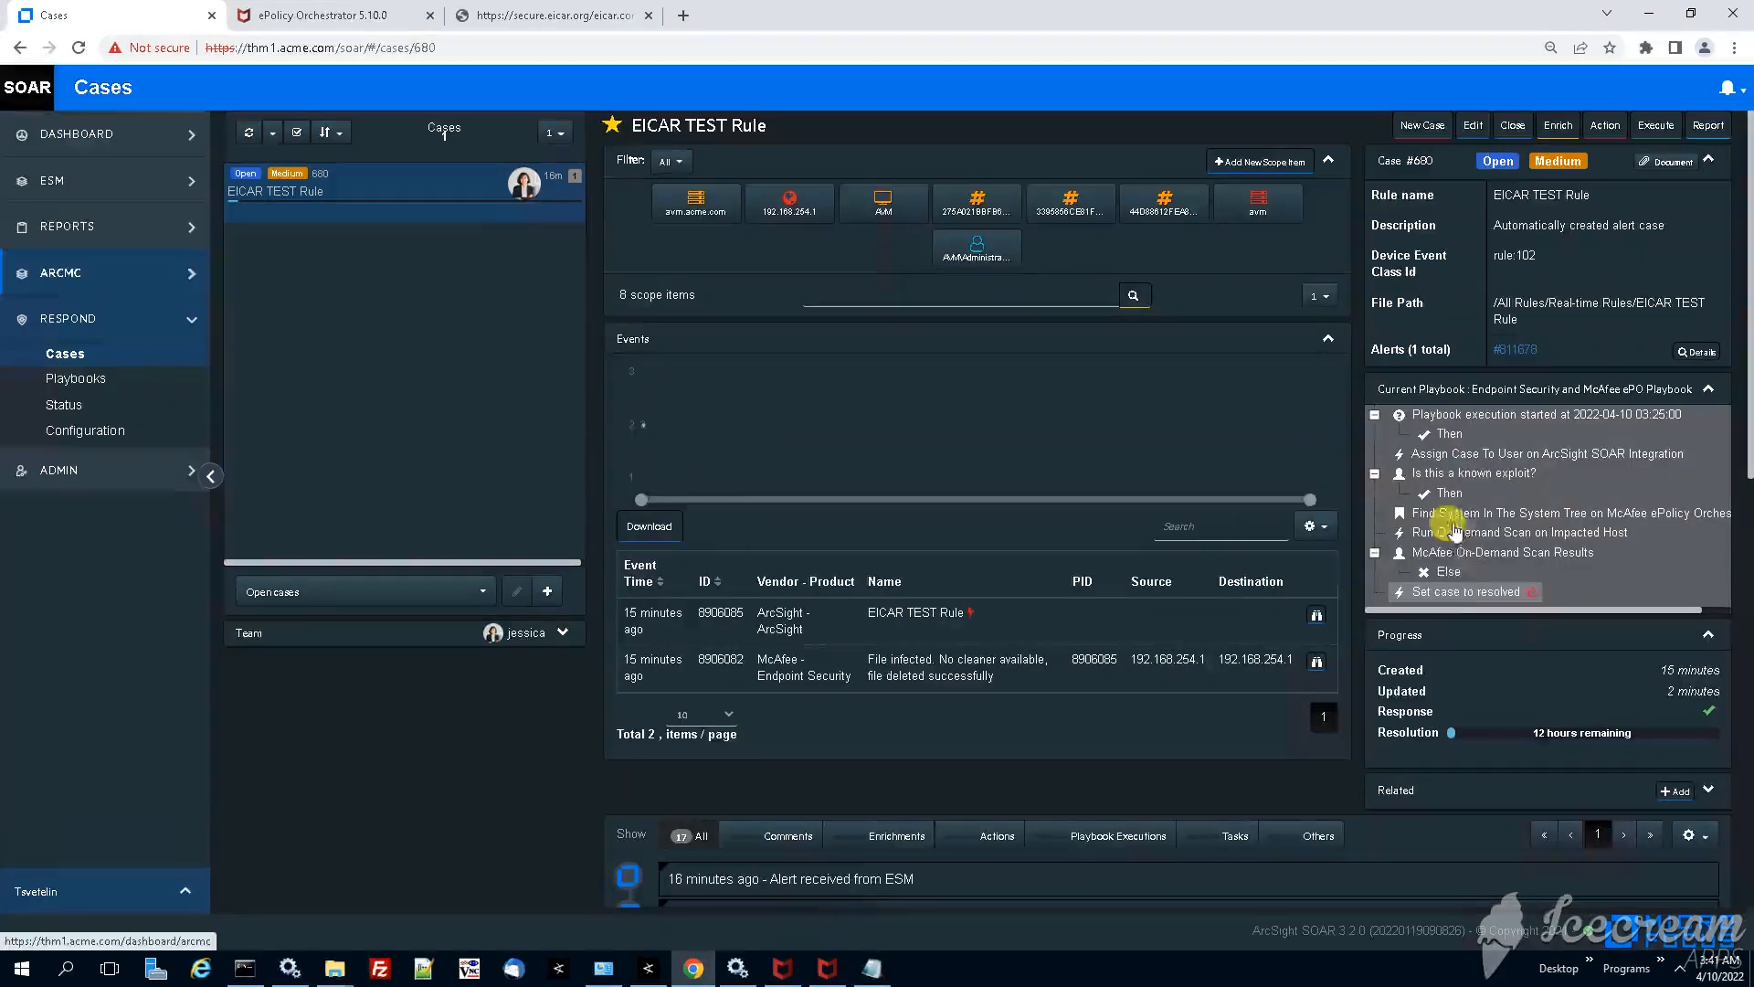
{"action": "scroll", "coordinate": [536, 712], "scroll_direction": "down", "scroll_amount": 3}
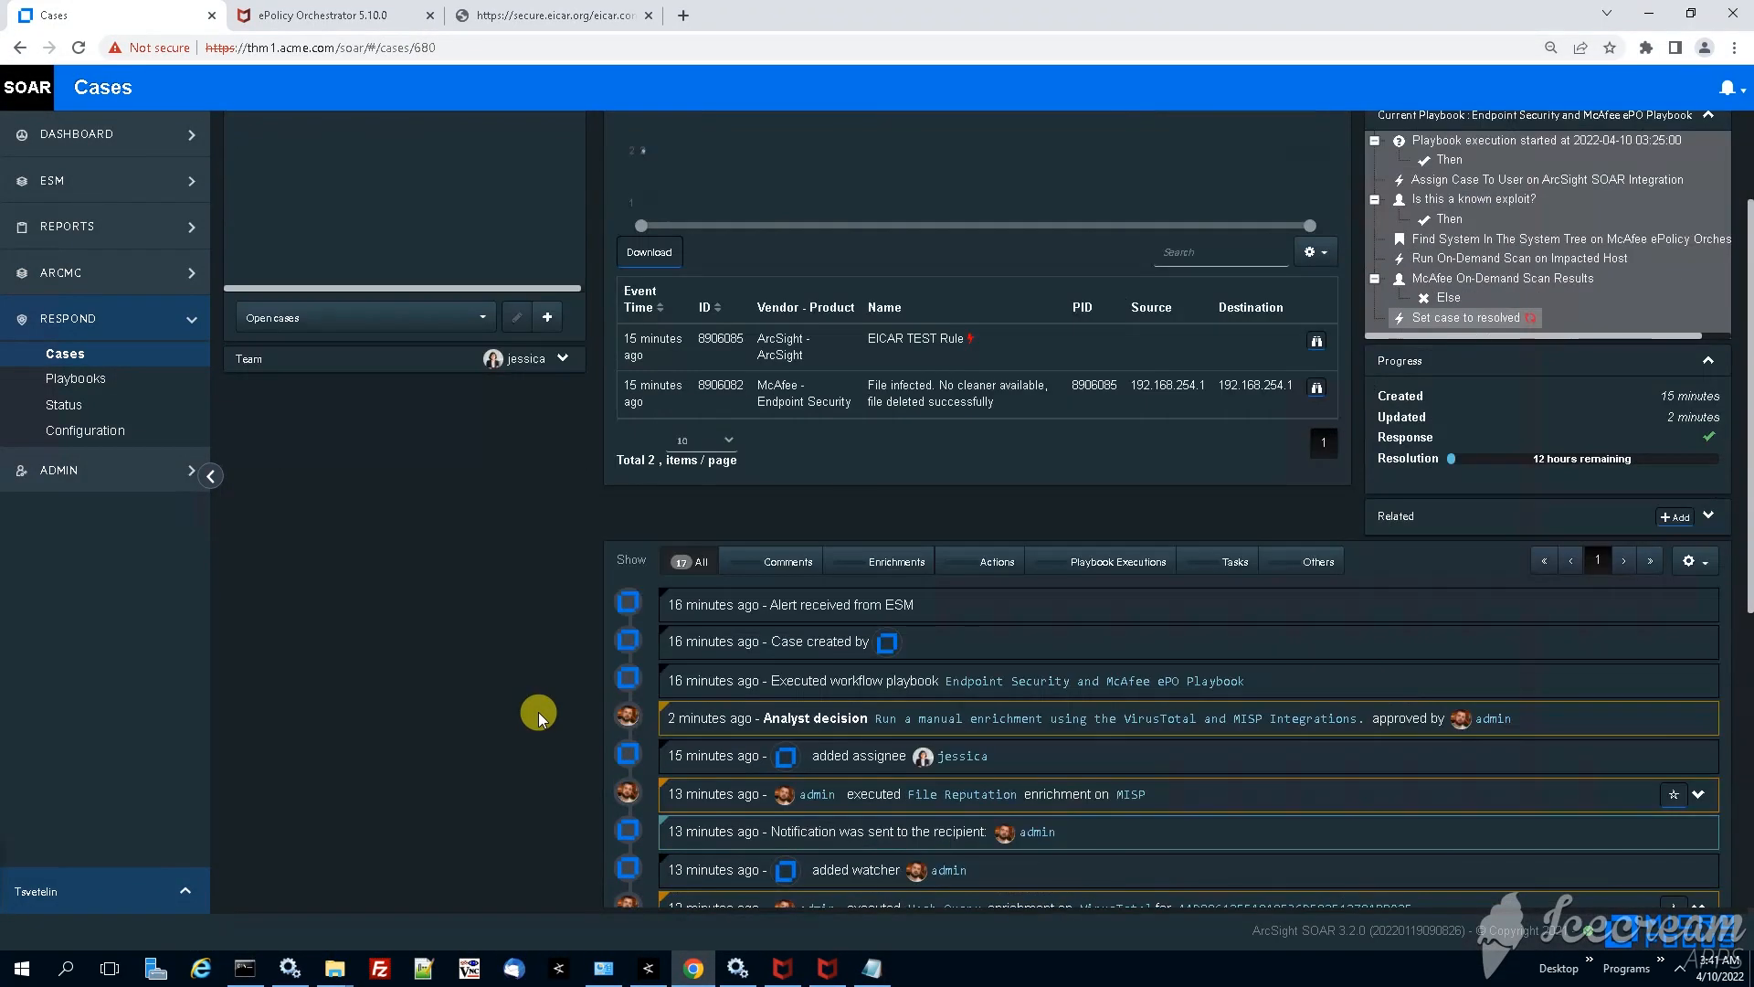
{"action": "scroll", "coordinate": [524, 692], "scroll_direction": "up", "scroll_amount": 3}
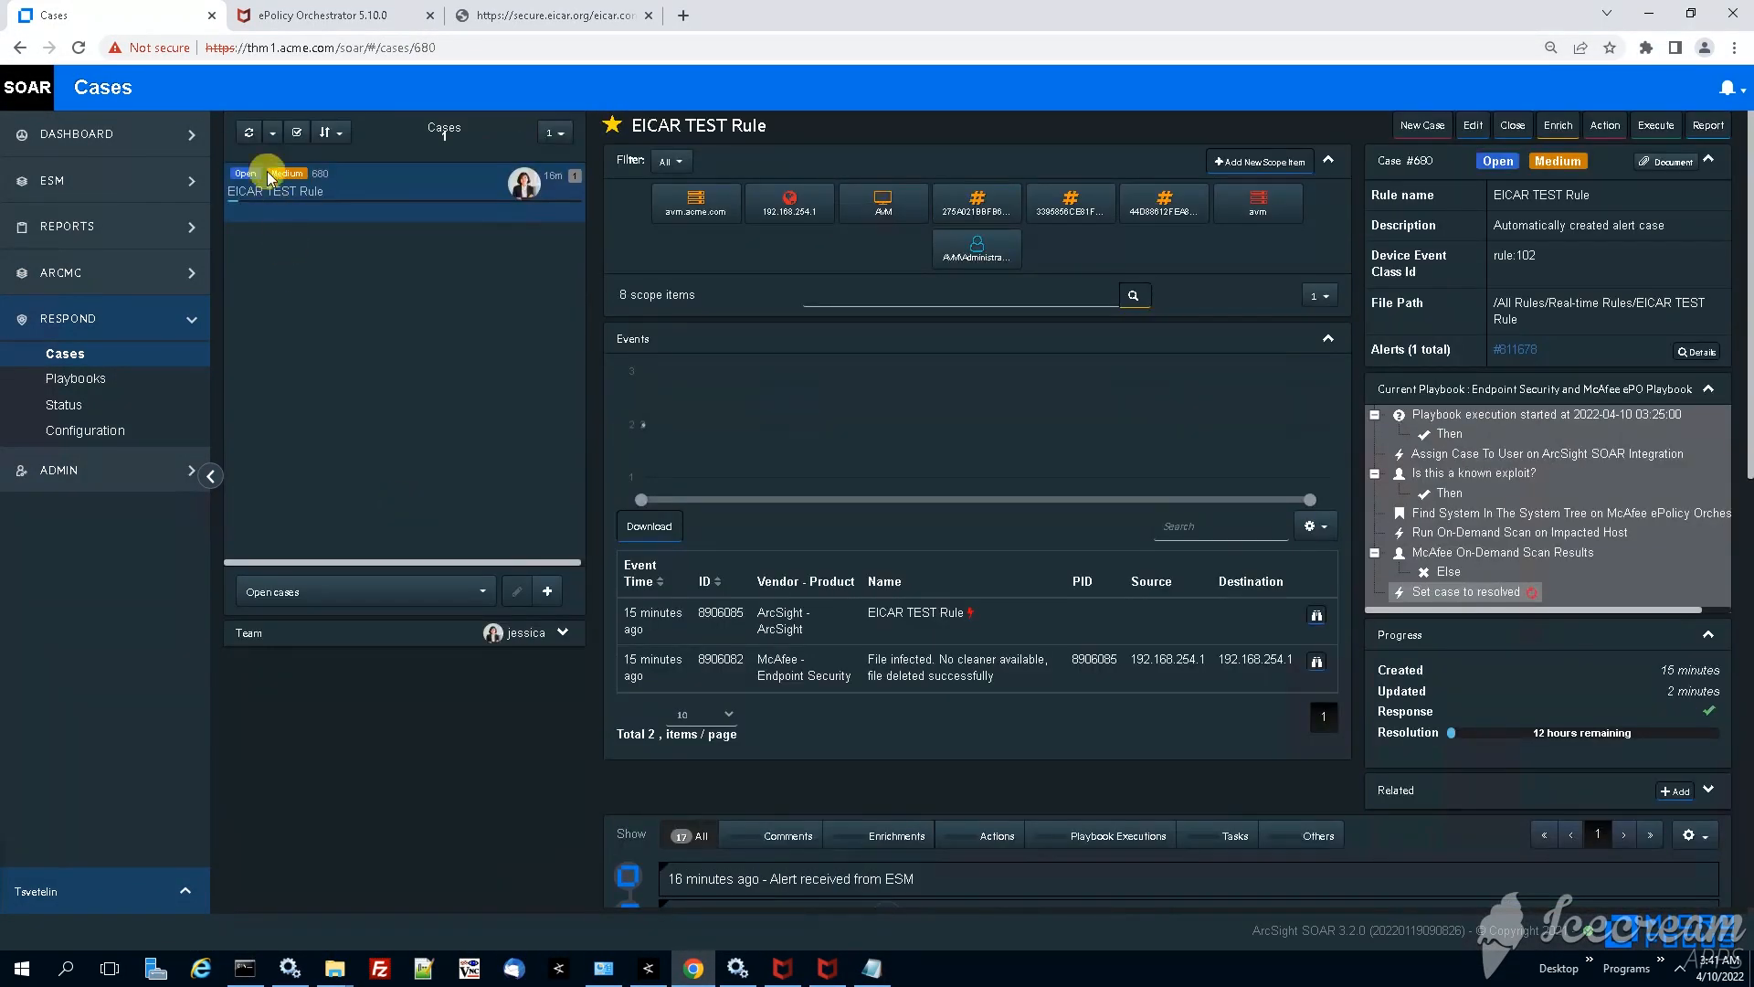
{"action": "left_click", "coordinate": [248, 131]}
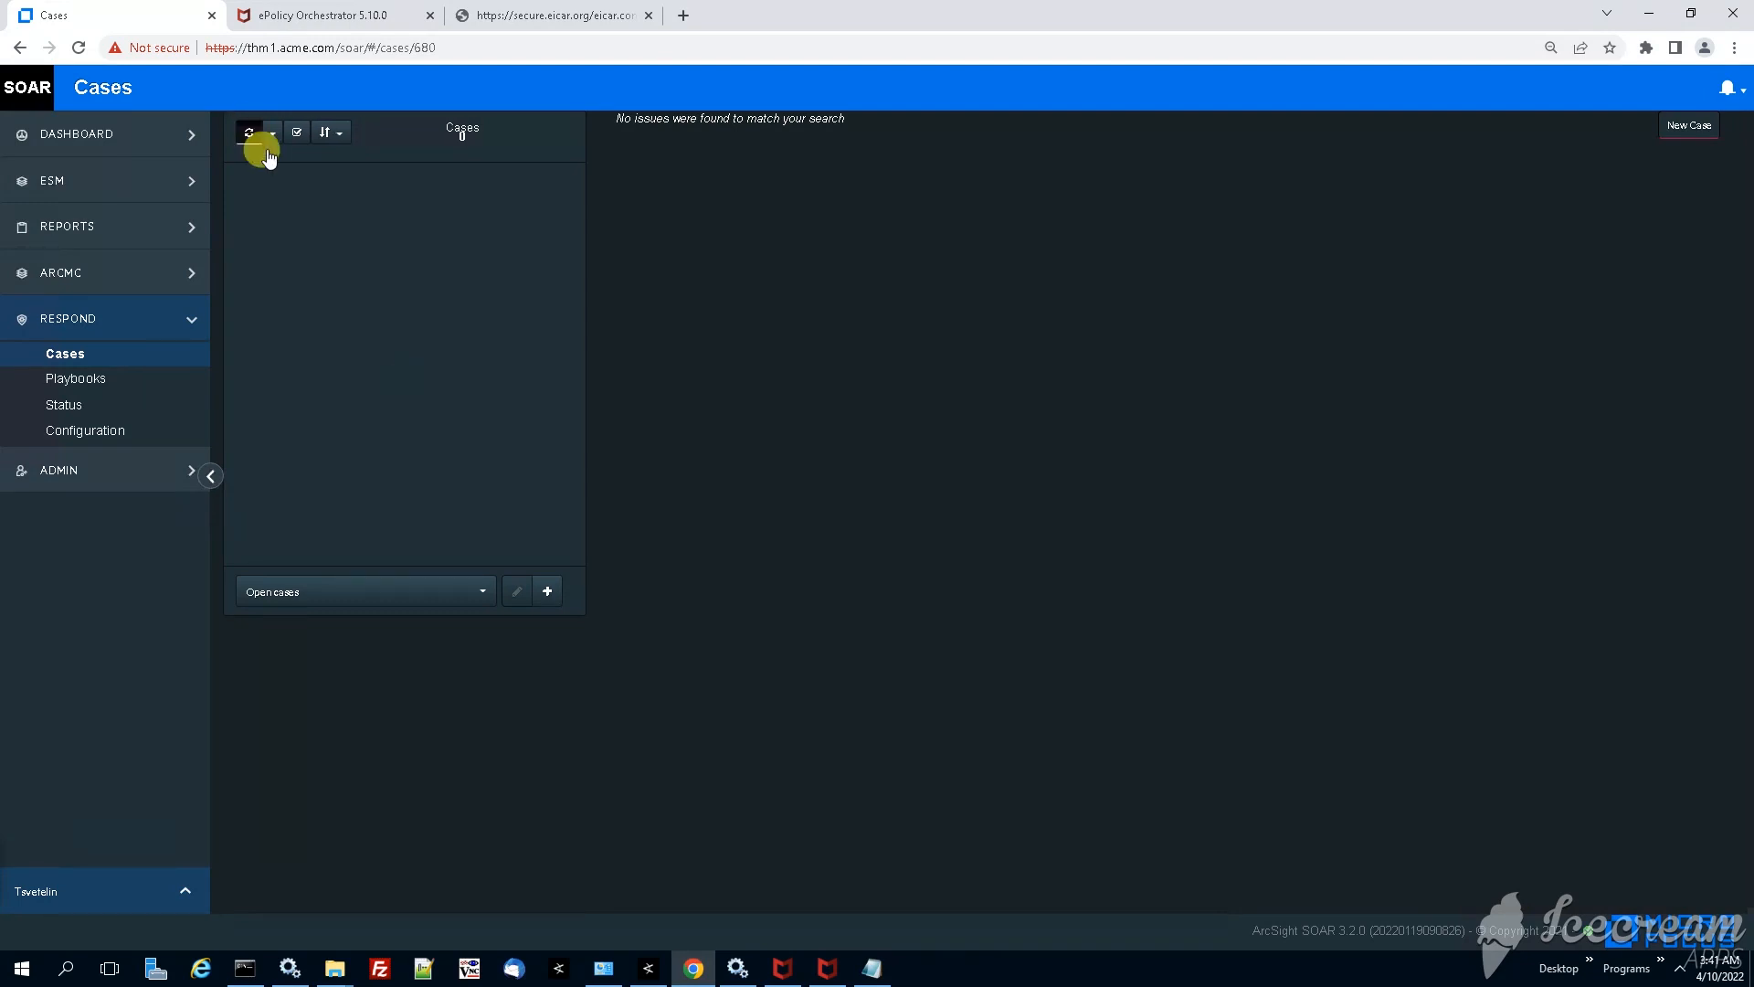
{"action": "left_click", "coordinate": [350, 593]}
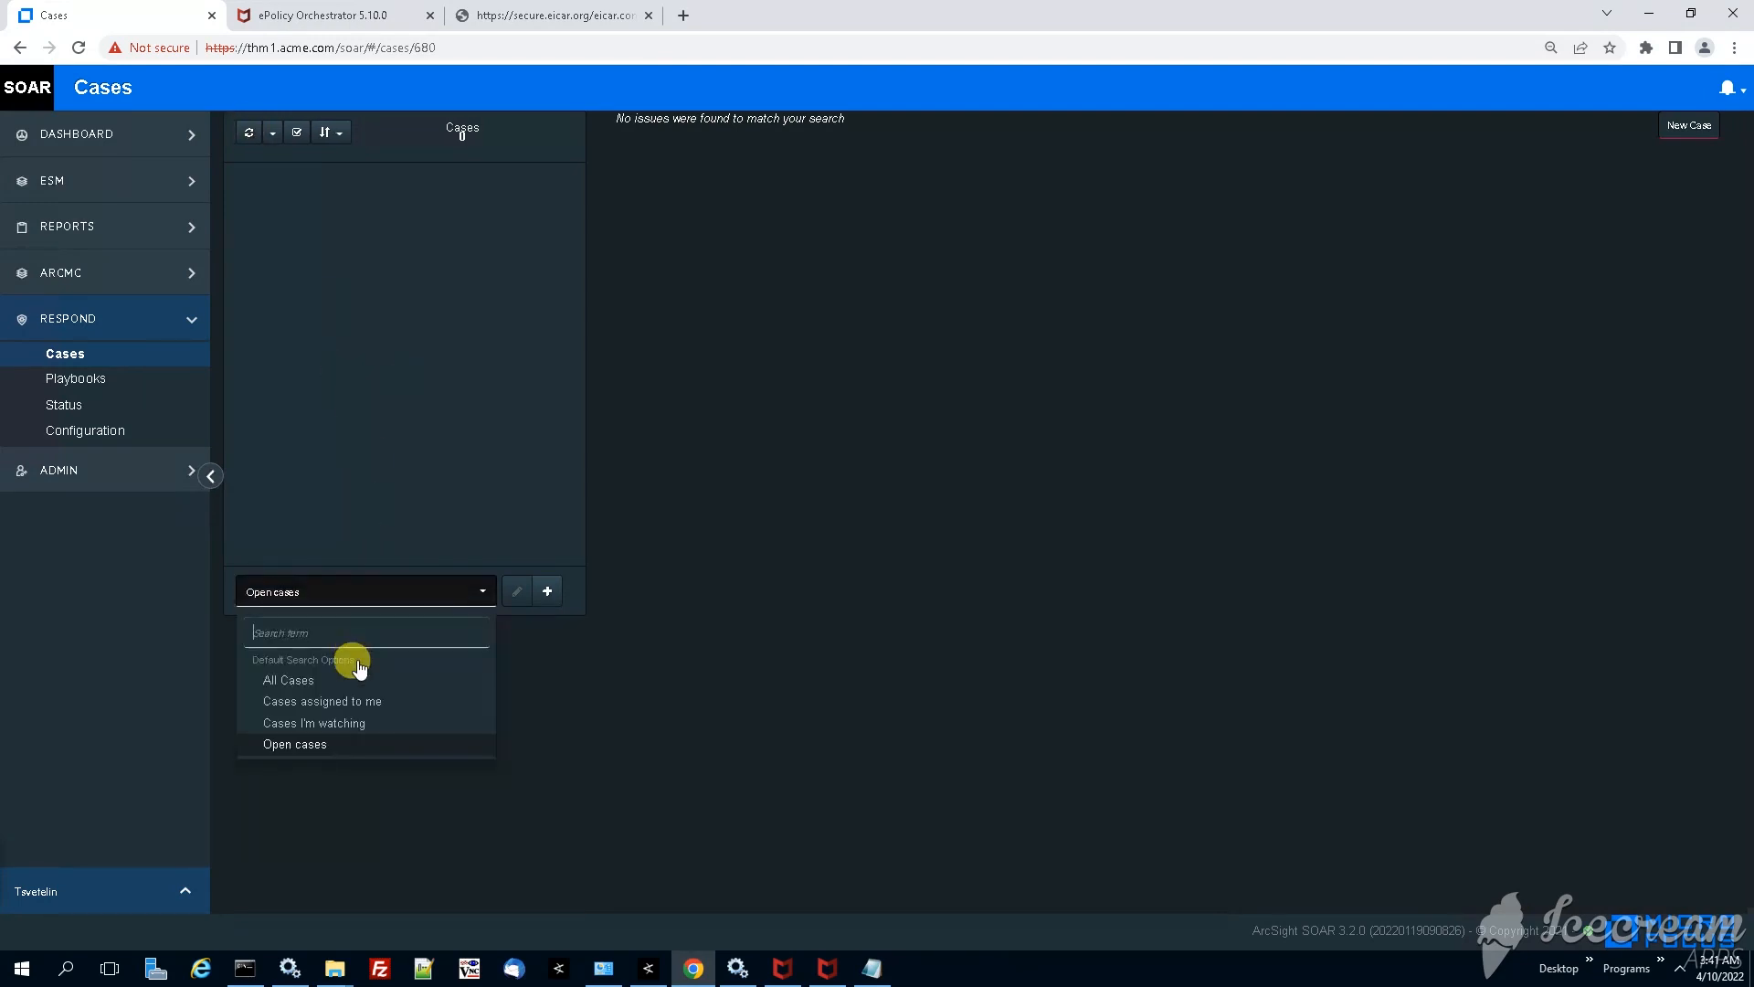